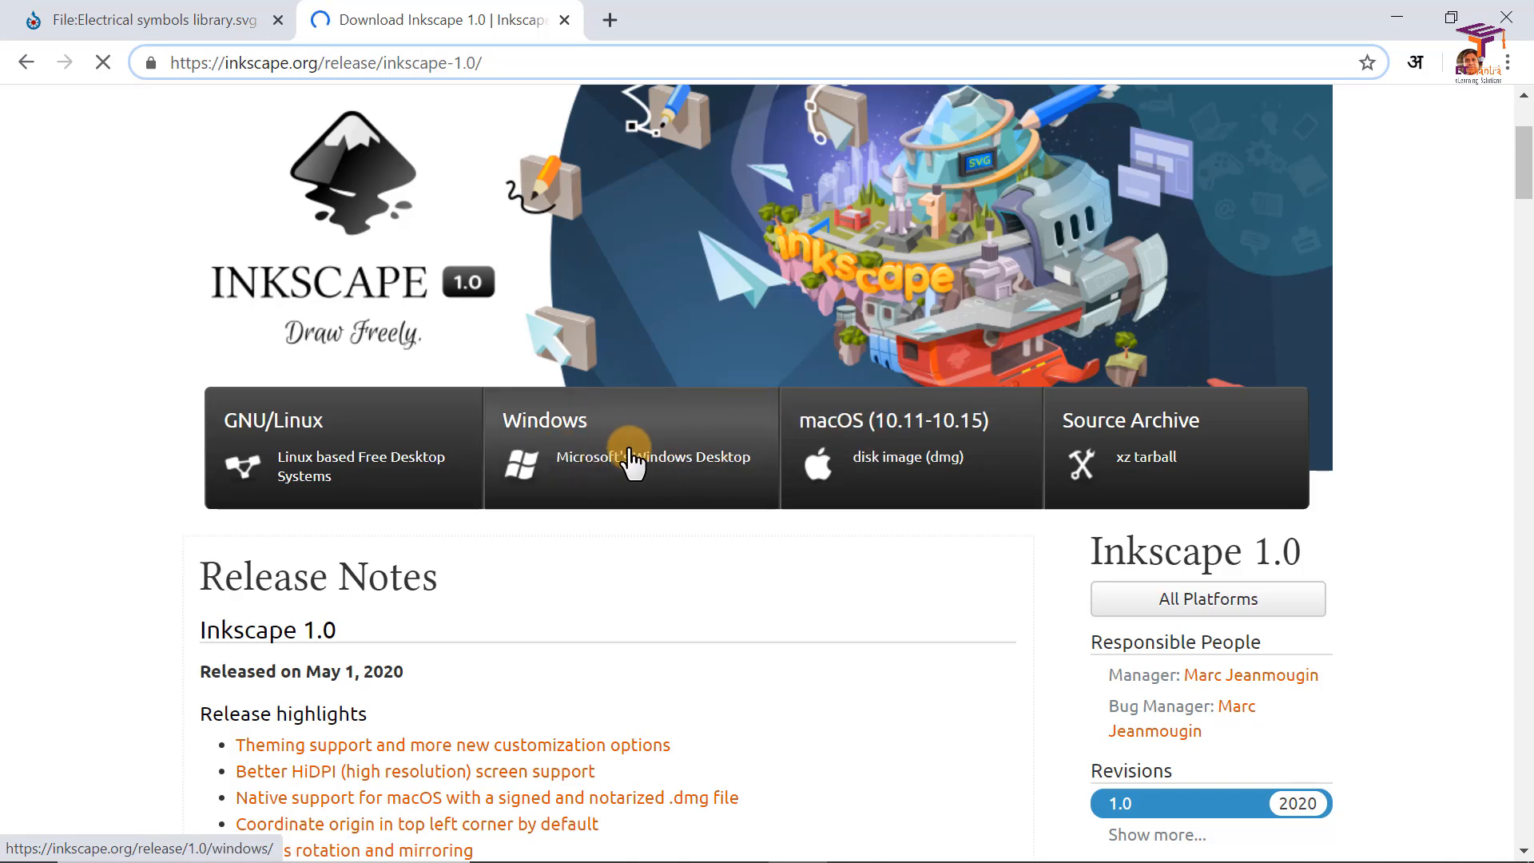
Step: Open ninite.com in the current browser tab in place of the Inkscape release page
scroll(631, 463, up, 3)
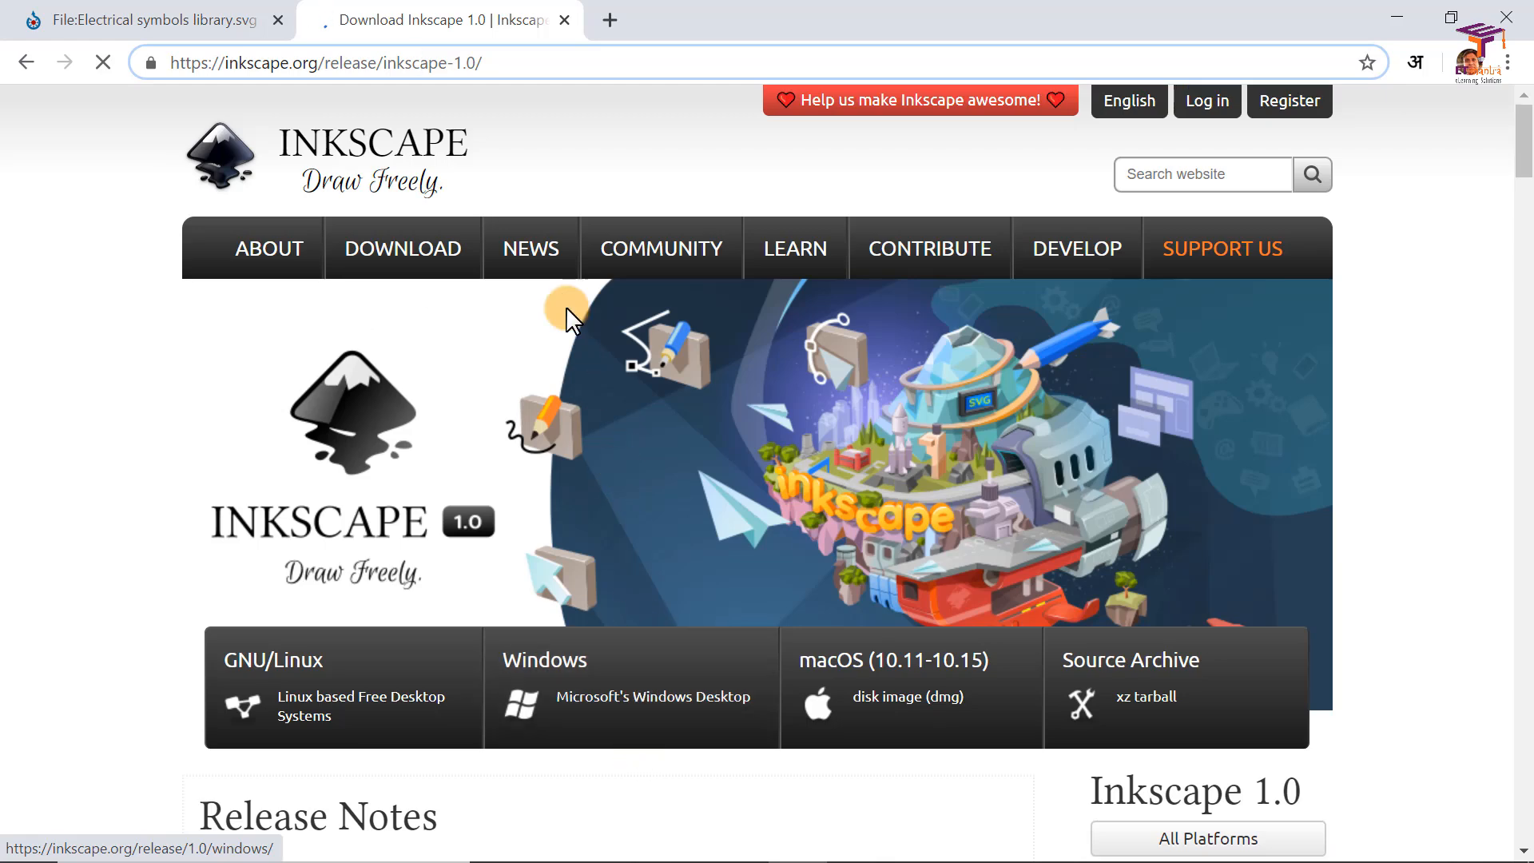
click(530, 63)
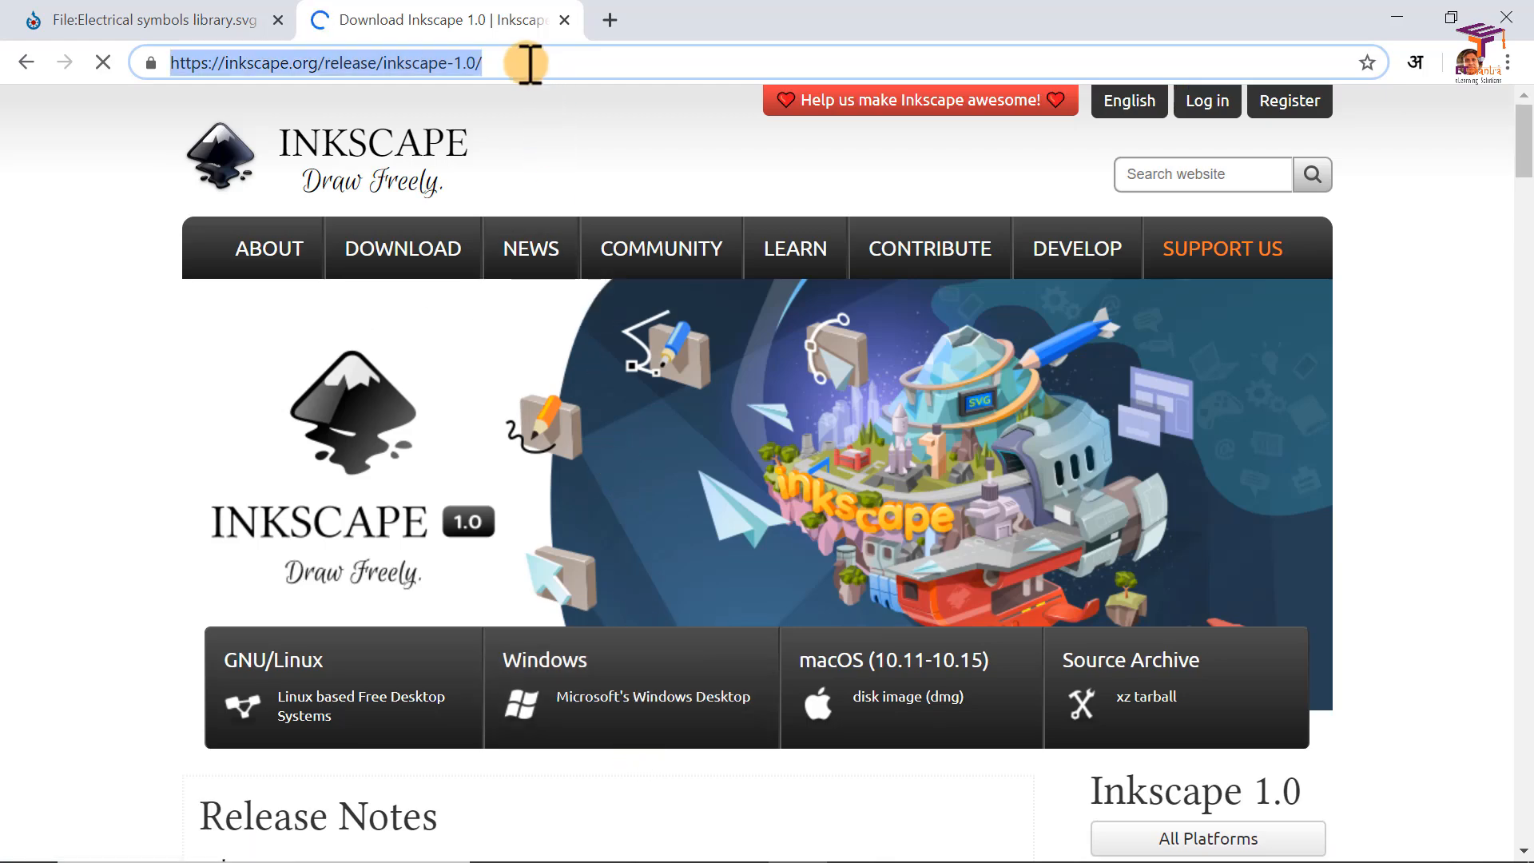
text(nin)
key(Return)
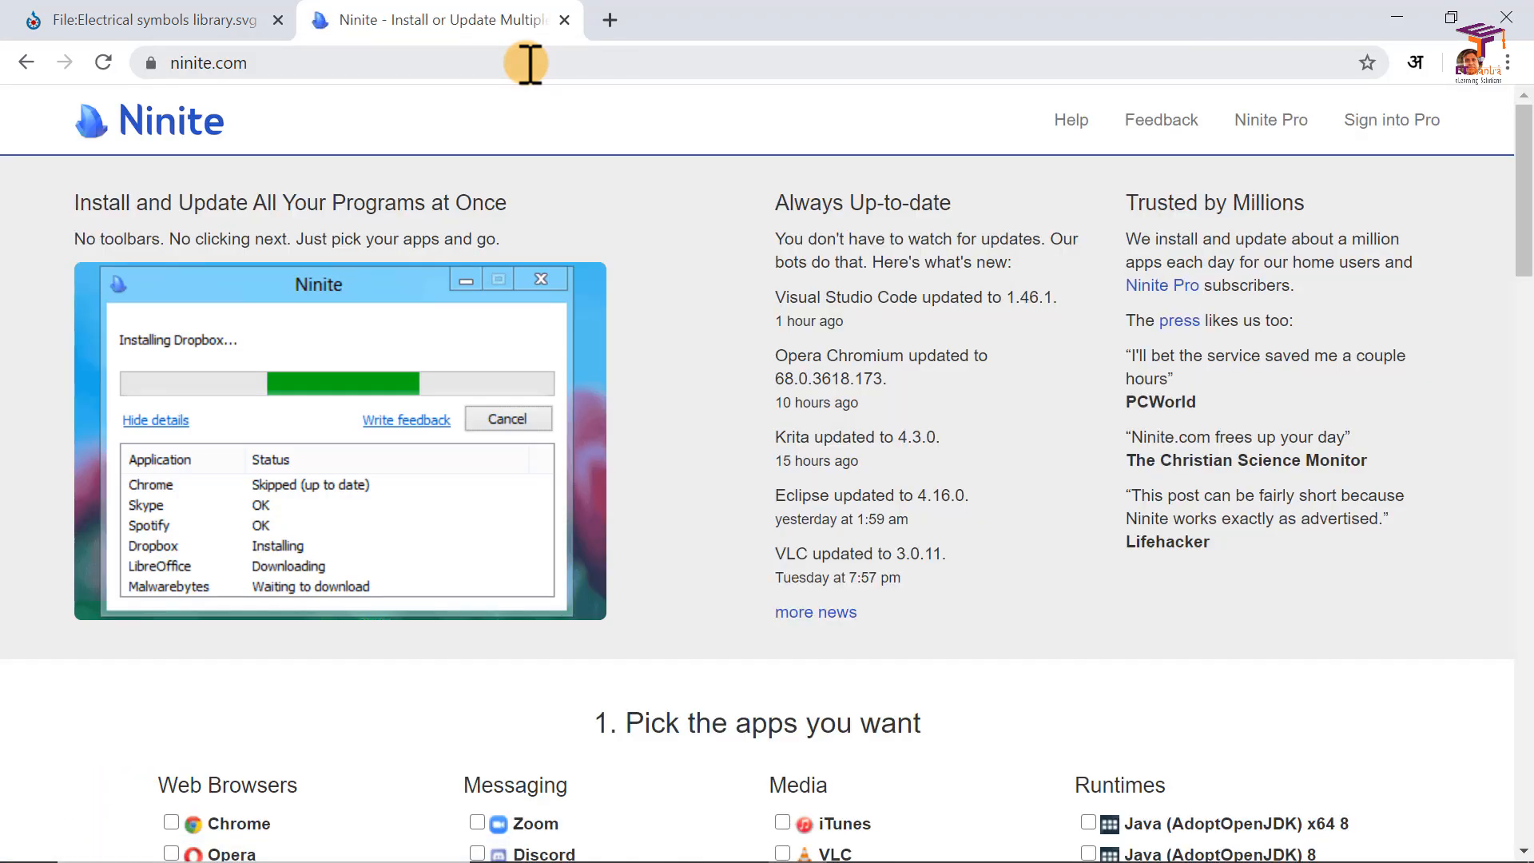
Step: Find Inkscape among the apps listed on the Ninite page and look over the installer download section
scroll(798, 329, down, 8)
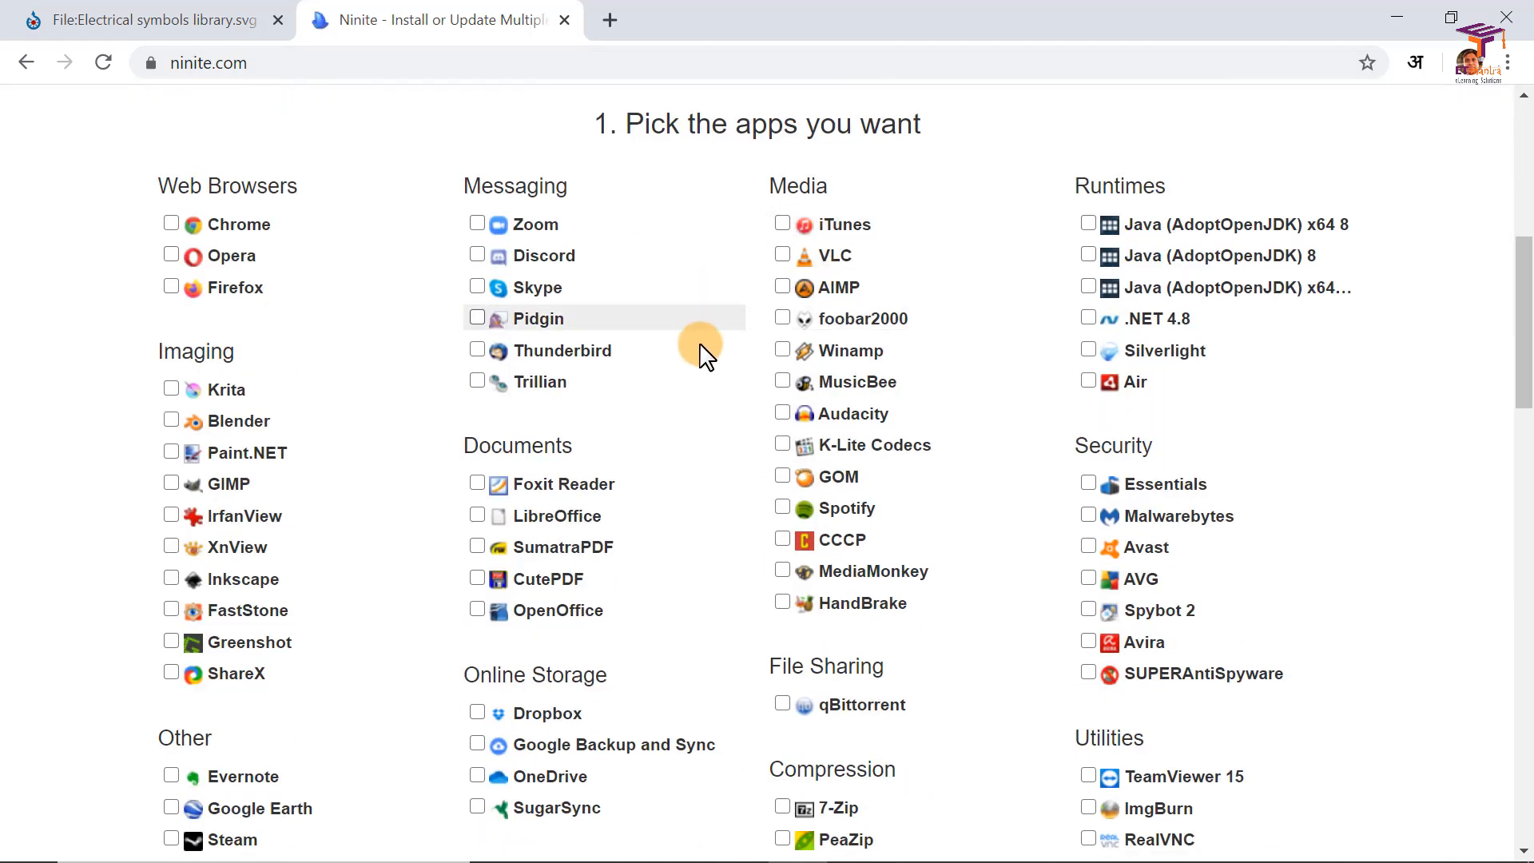
scroll(704, 356, down, 2)
scroll(967, 428, down, 2)
key(ctrl+f)
text(inkscape)
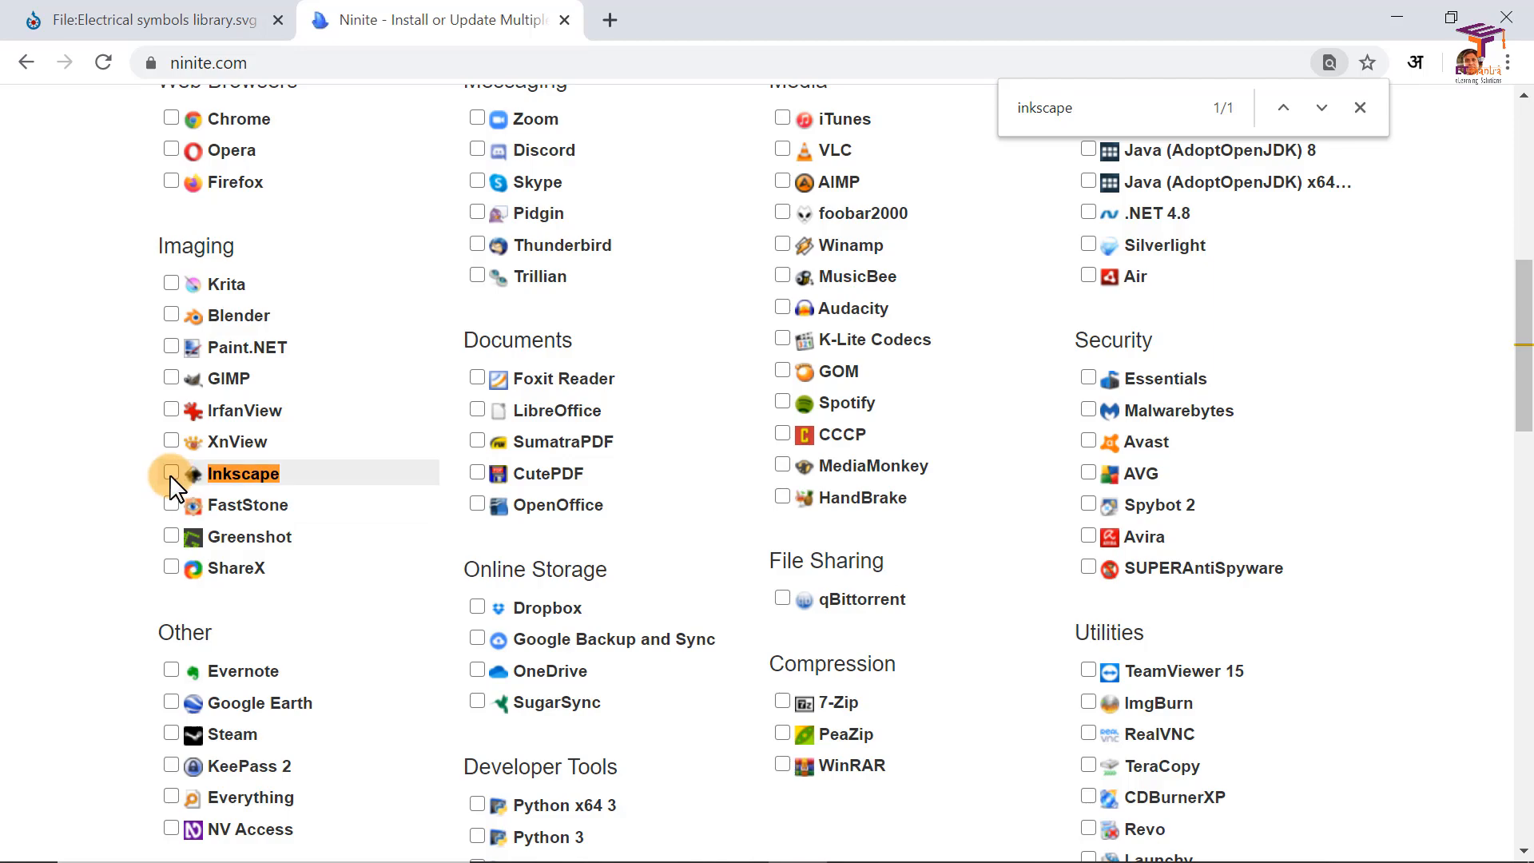
scroll(660, 529, down, 15)
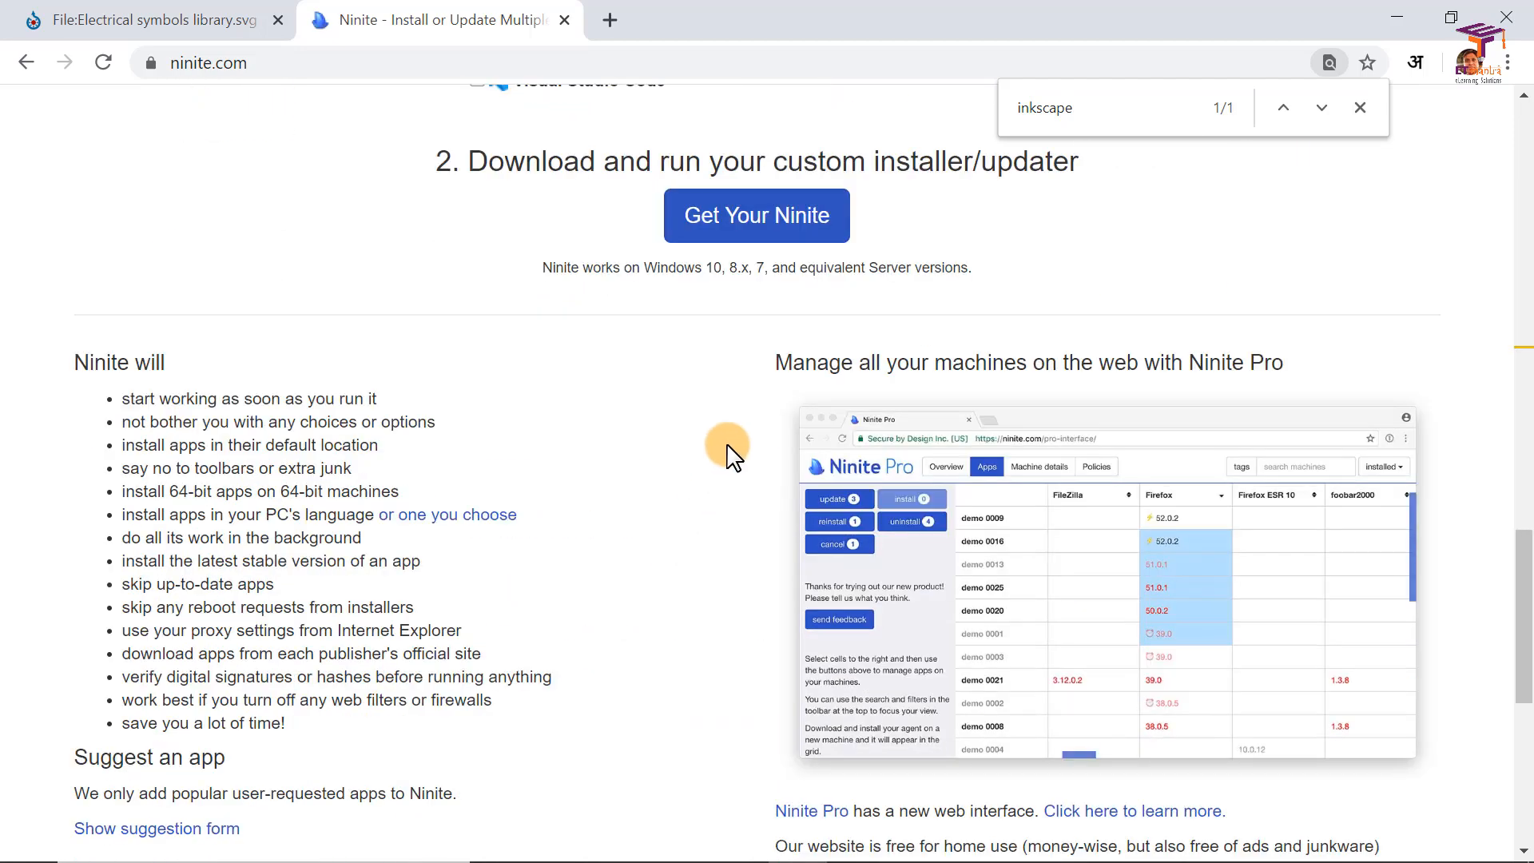
scroll(621, 464, up, 6)
scroll(622, 463, up, 15)
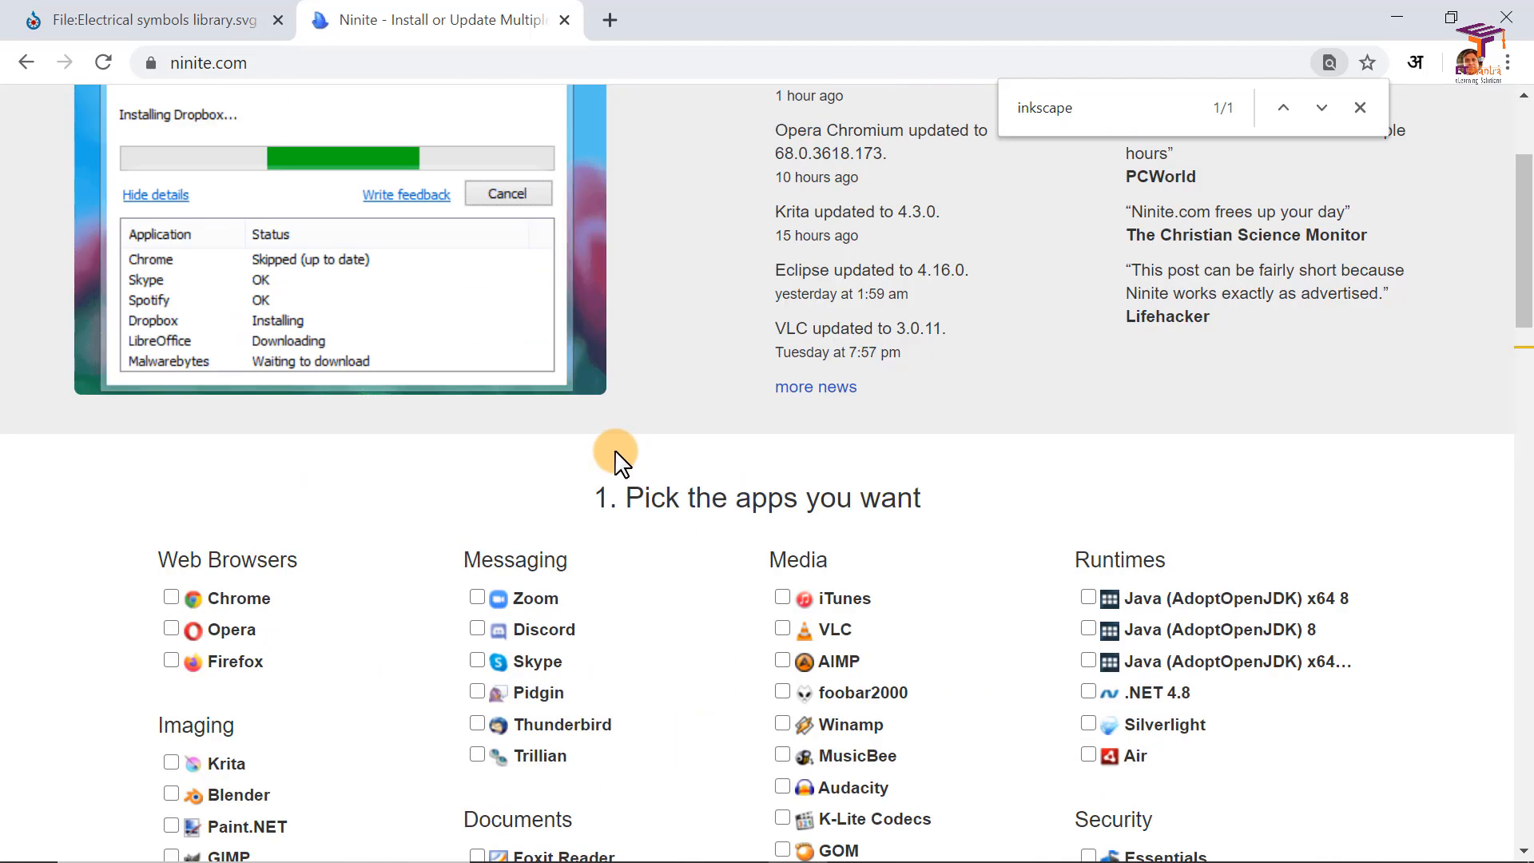
scroll(622, 463, up, 3)
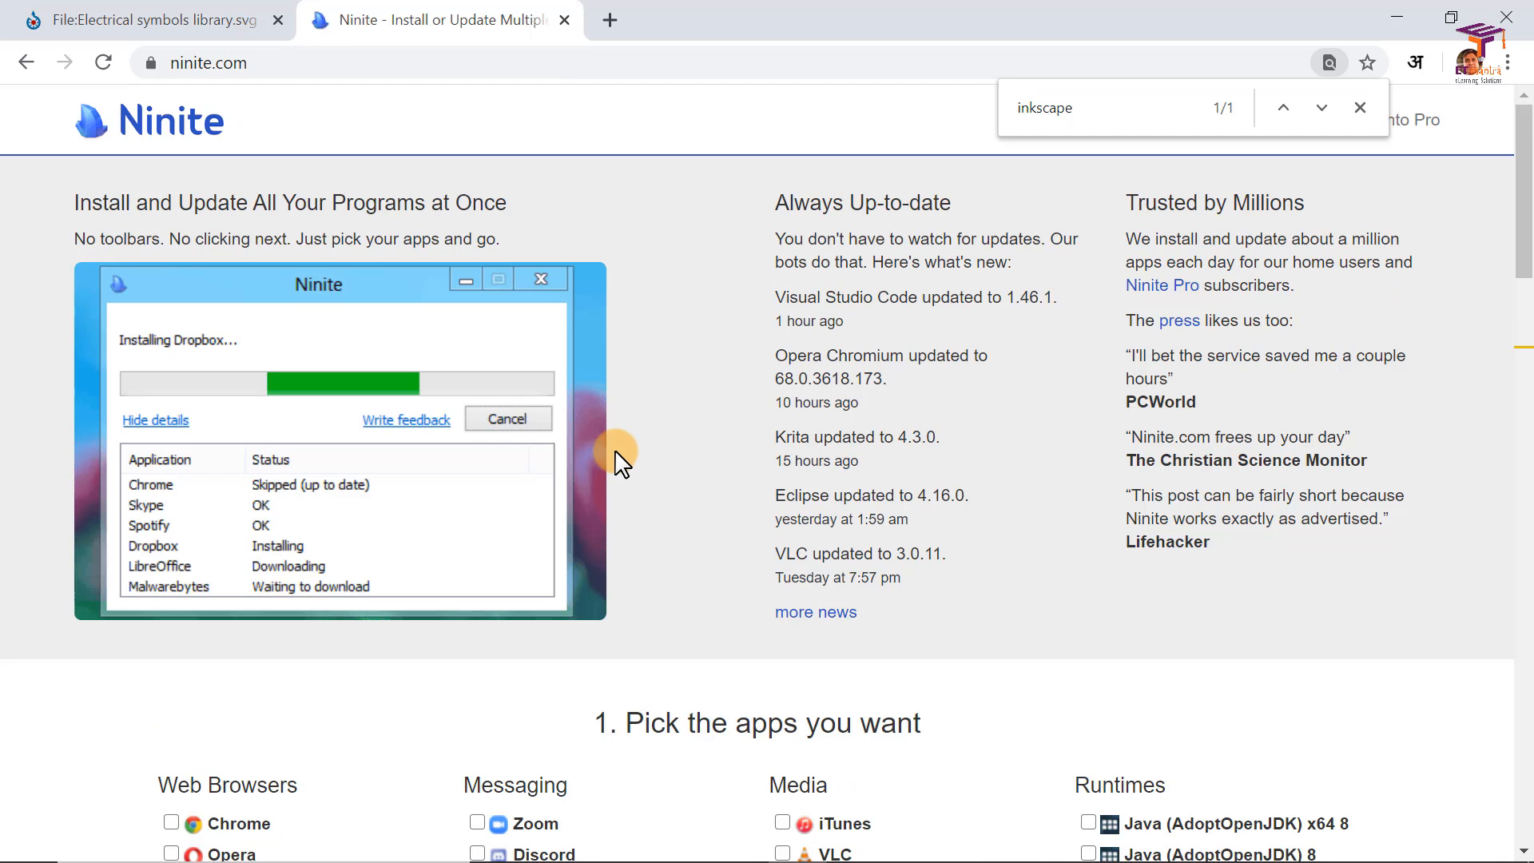
Step: Switch to Inkscape, view the About Inkscape window and close it
key(alt+Tab)
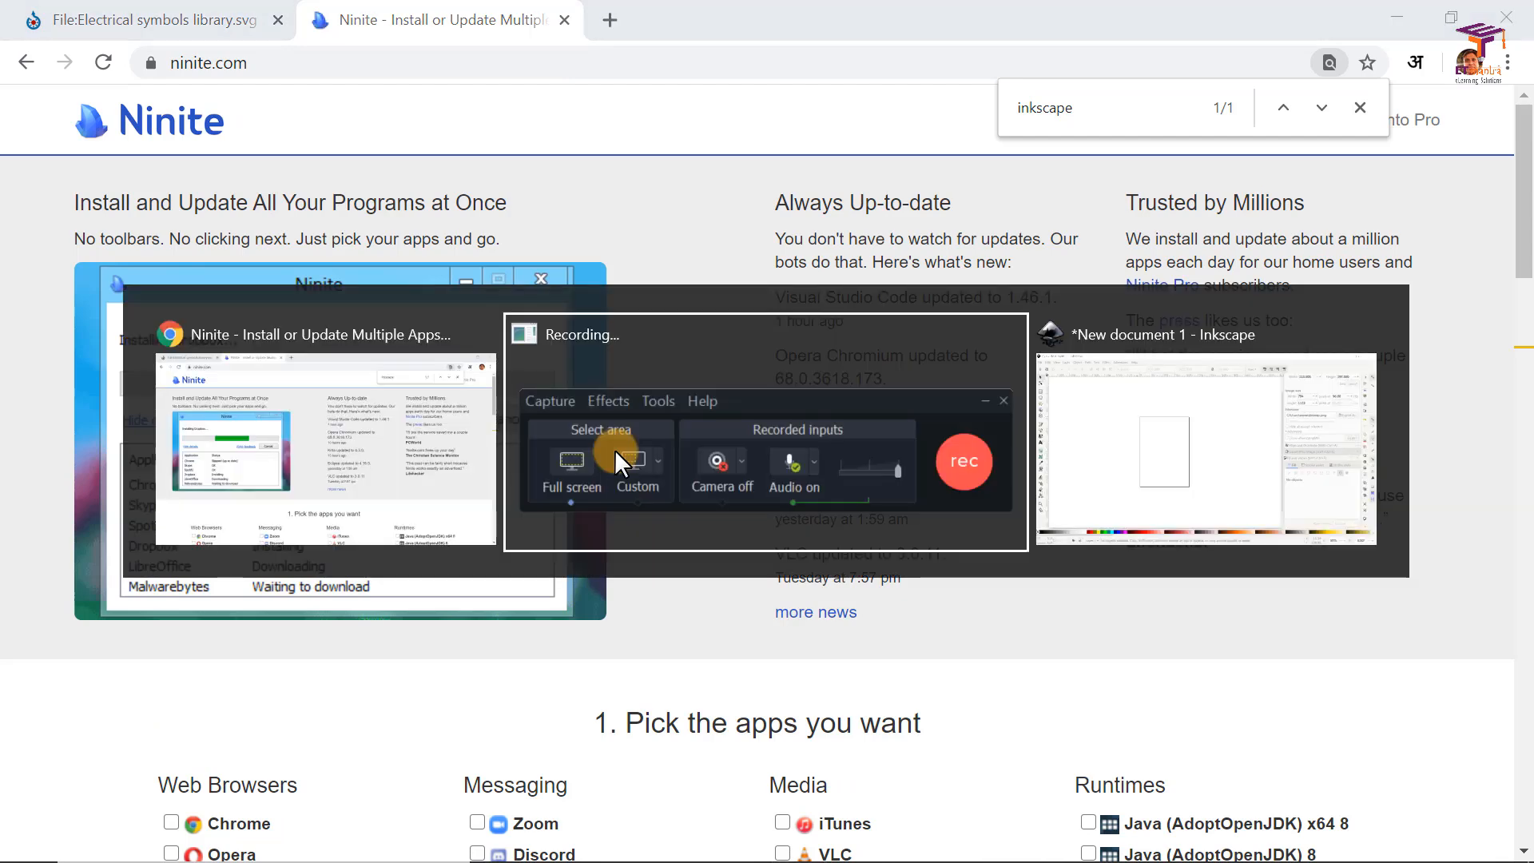
key(alt+Tab)
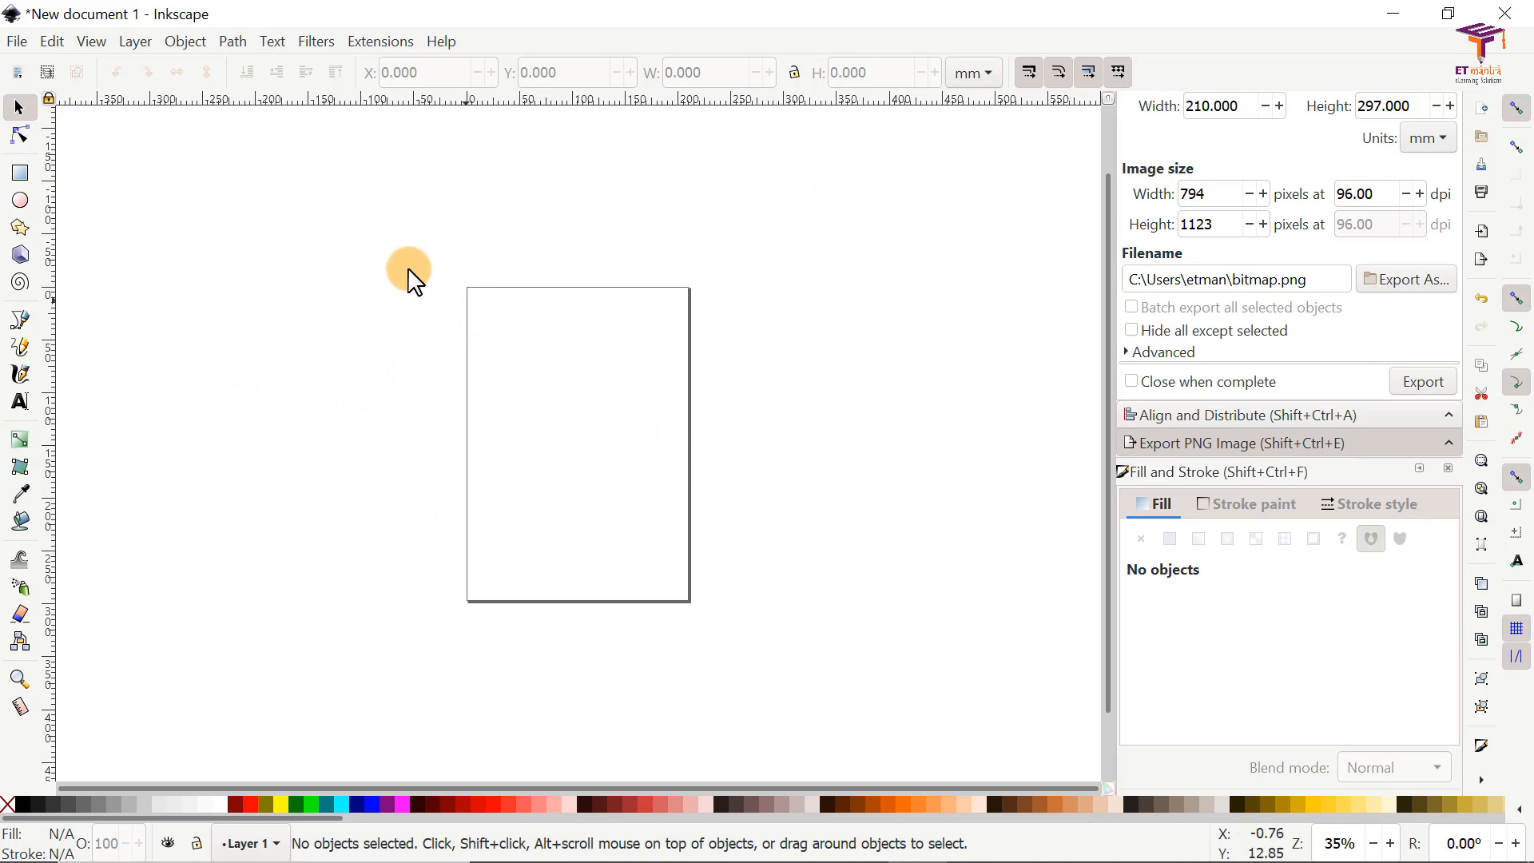
click(444, 41)
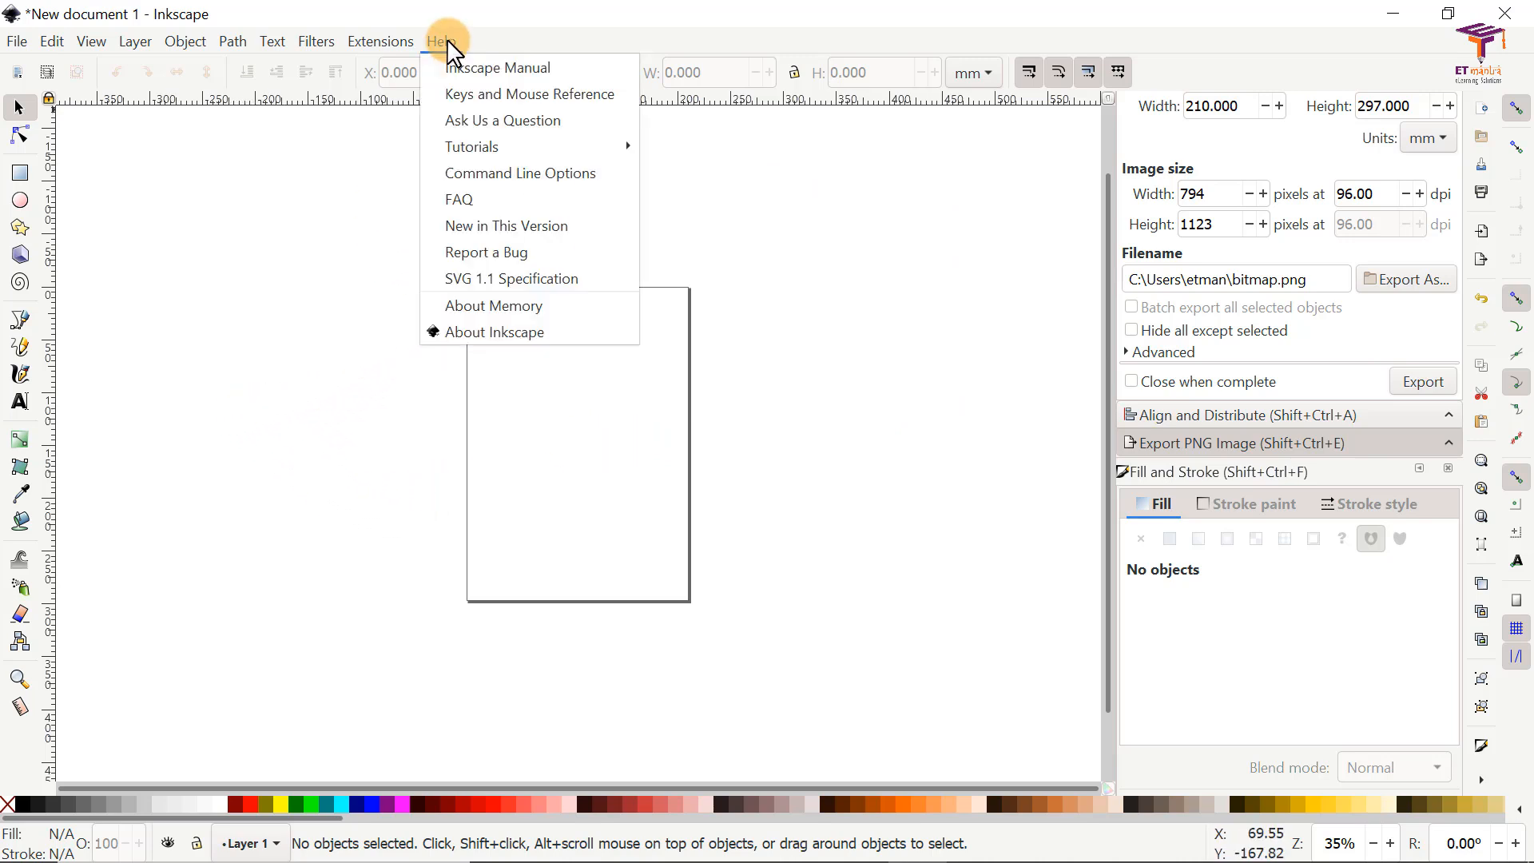
click(491, 334)
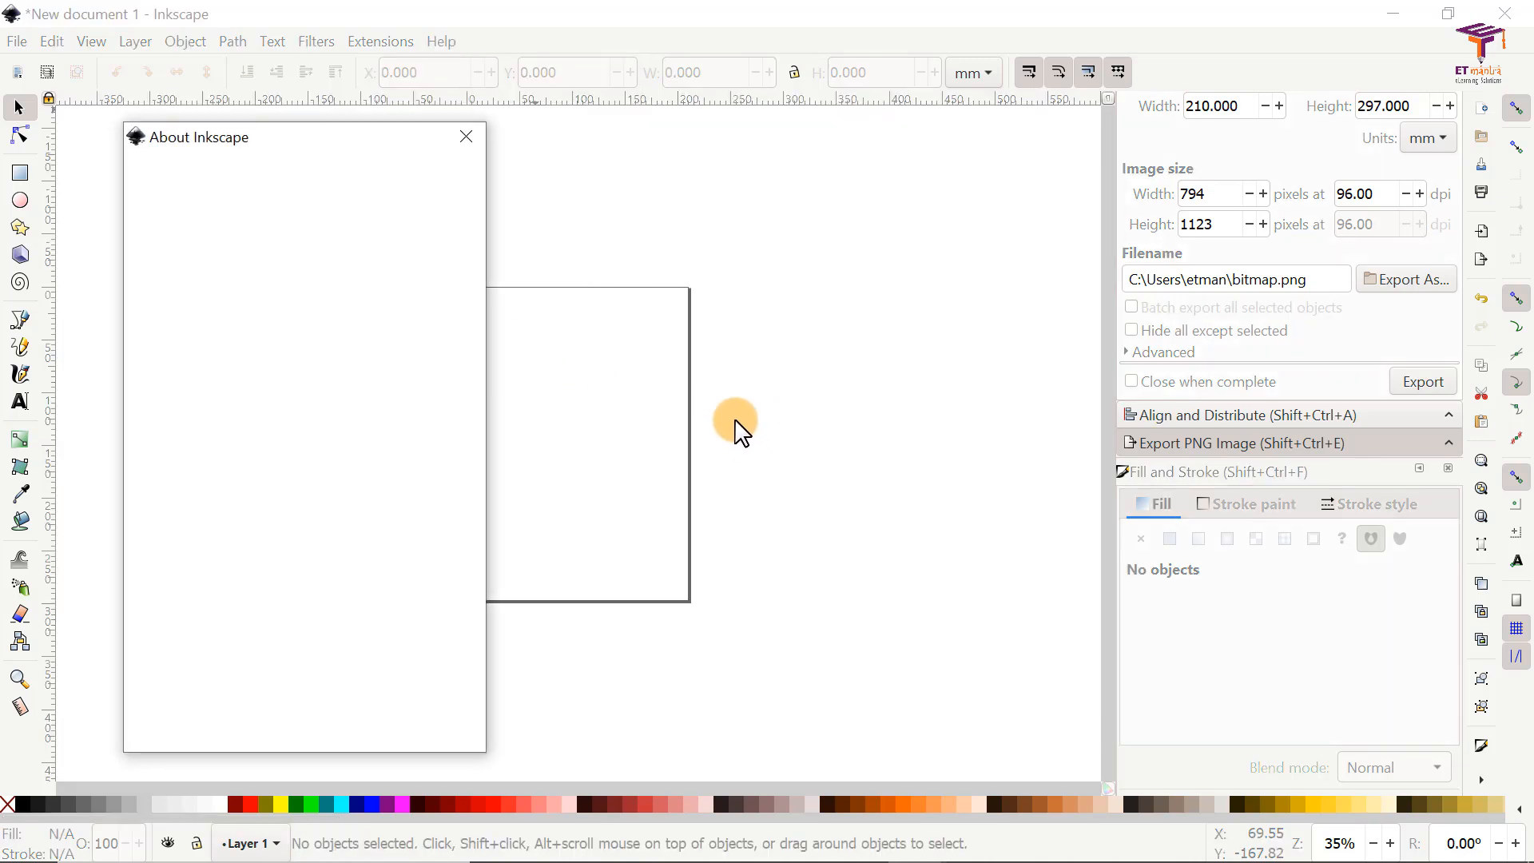
drag(217, 314, 280, 315)
click(345, 314)
click(460, 150)
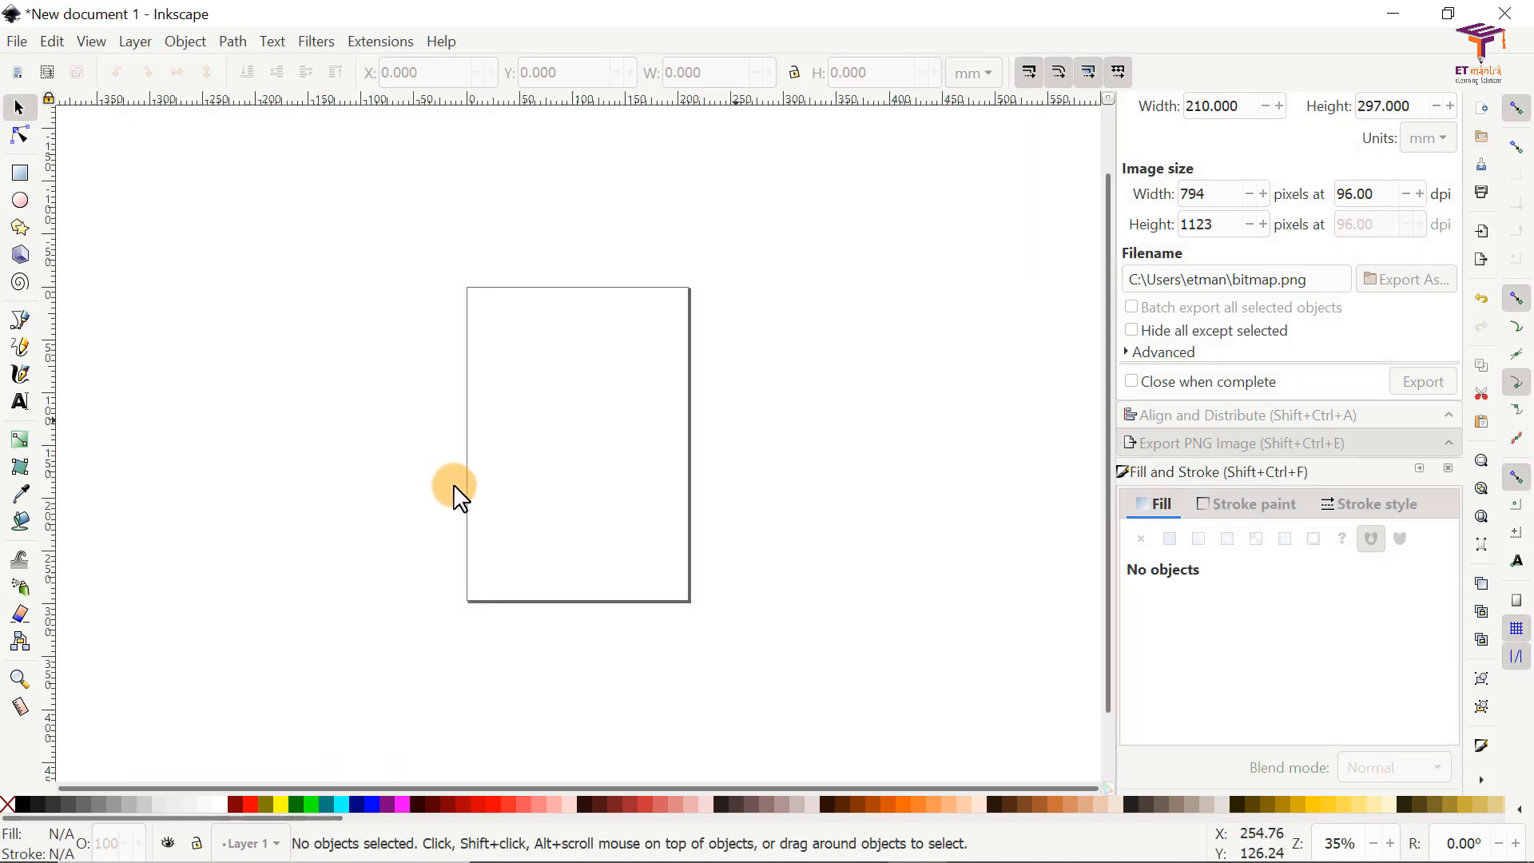
Step: Draw a rectangle, an ellipse below it and a five-cornered star about 213 × 210 mm beside them
click(20, 177)
drag(338, 195, 557, 306)
click(20, 207)
drag(335, 351, 534, 480)
click(20, 236)
drag(759, 326, 819, 429)
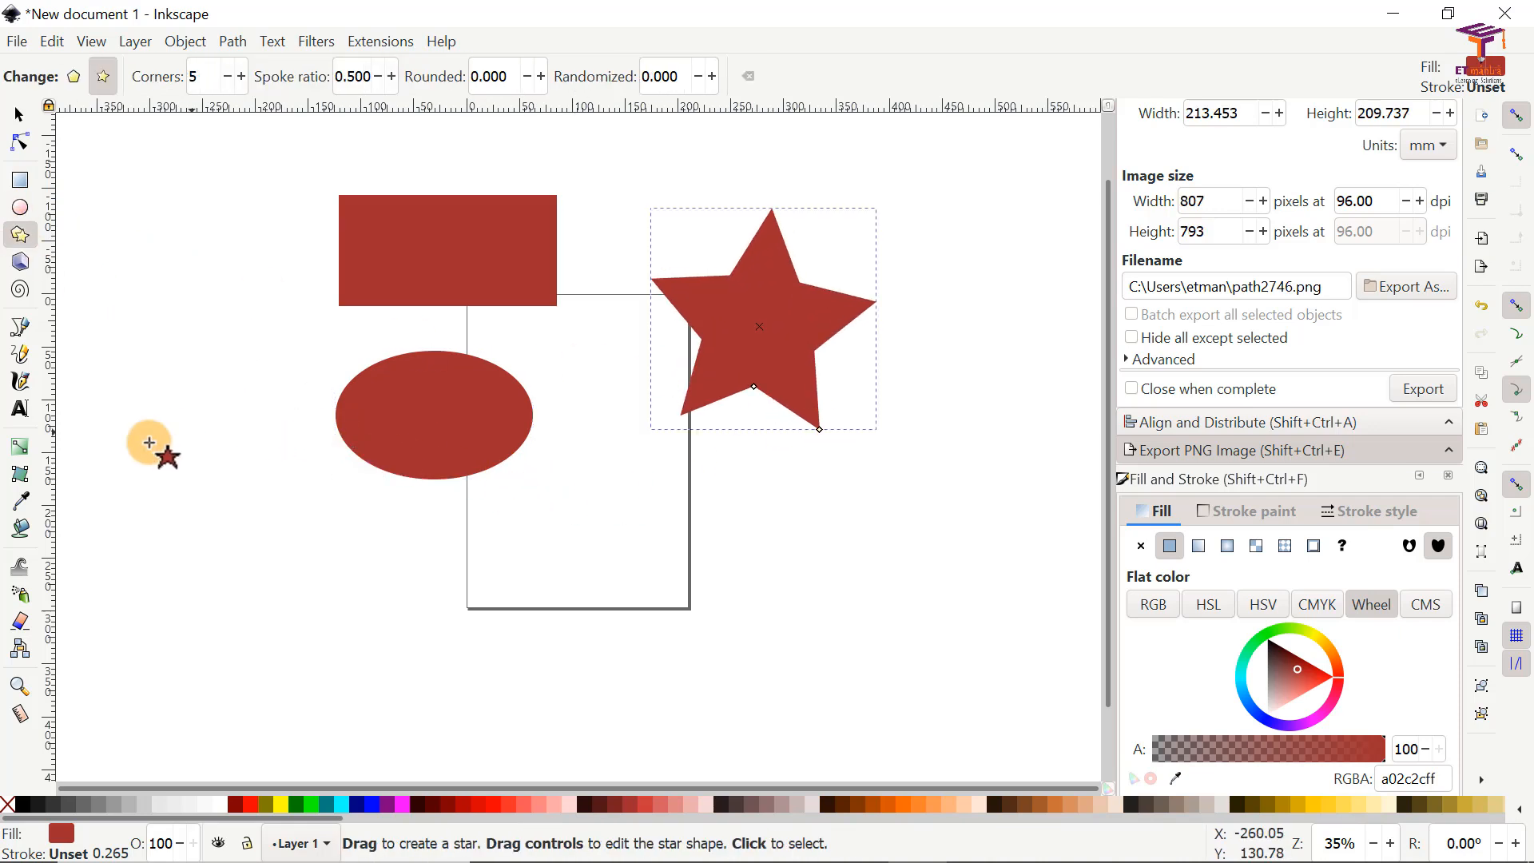
Step: Draw an open Bezier path about 447 × 151 mm below the ellipse, with straight segments followed by a curved one
click(18, 328)
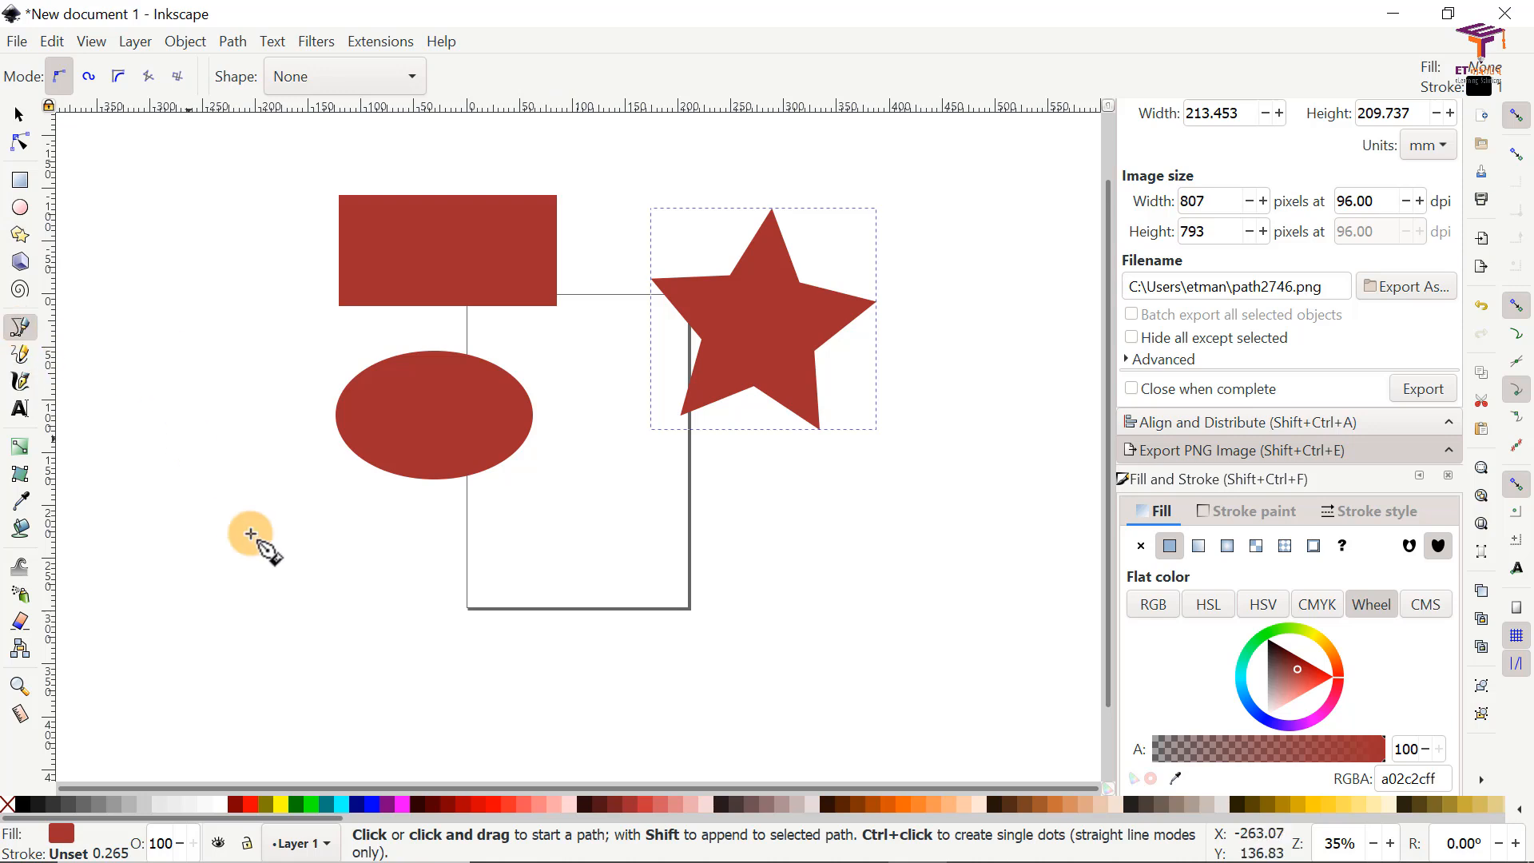
click(295, 552)
click(582, 549)
click(664, 632)
click(466, 662)
click(280, 601)
drag(389, 528, 621, 591)
mouse_move(651, 670)
mouse_down()
mouse_move(746, 661)
mouse_move(650, 678)
mouse_up()
key(Return)
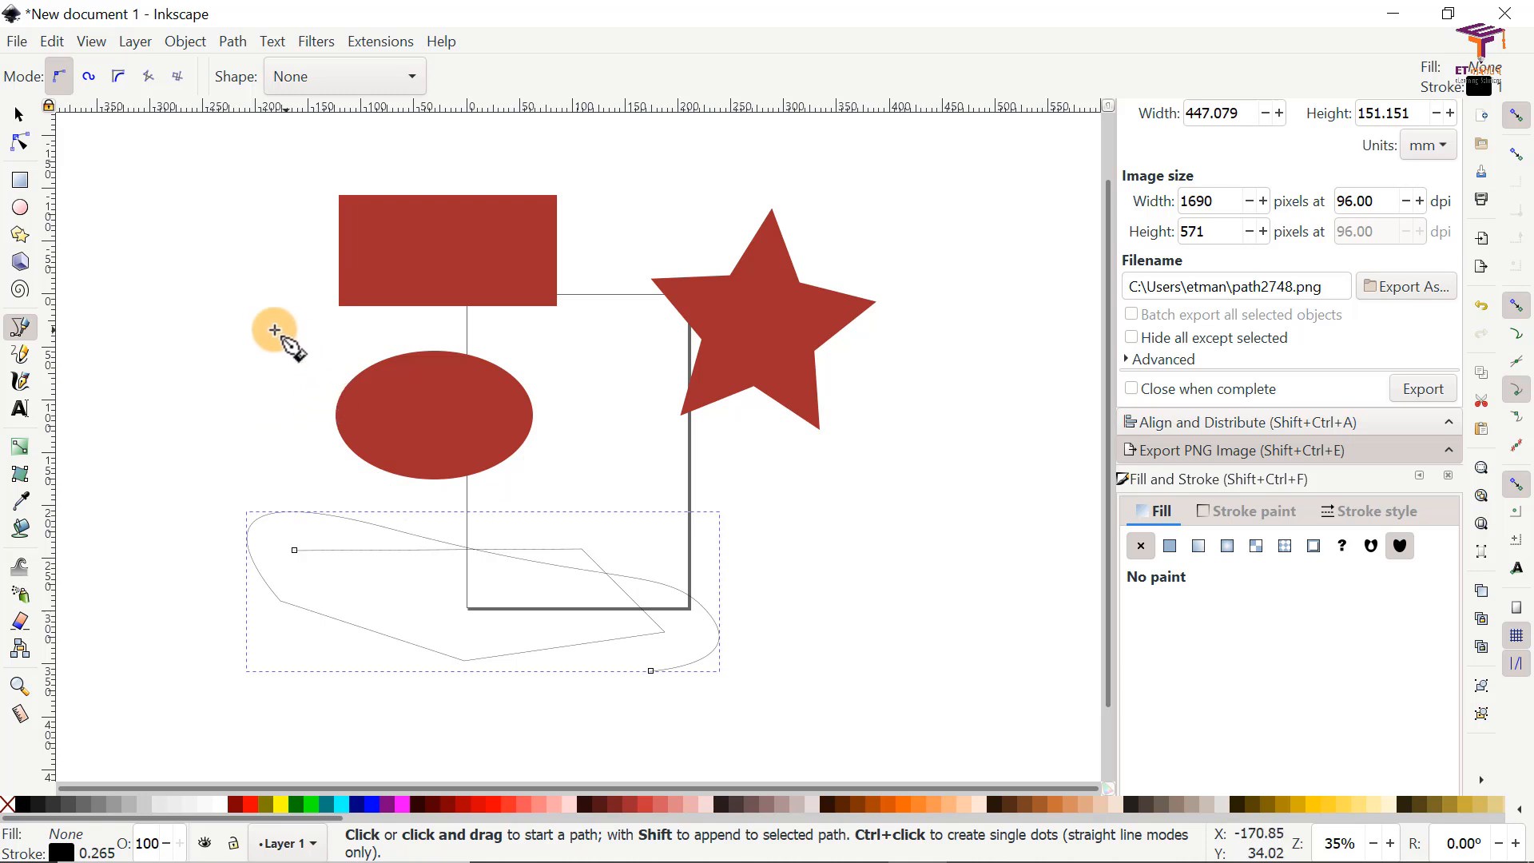
Step: Draw an open zigzag path of straight segments running across the ellipse, the page and the empty canvas beside it
click(140, 359)
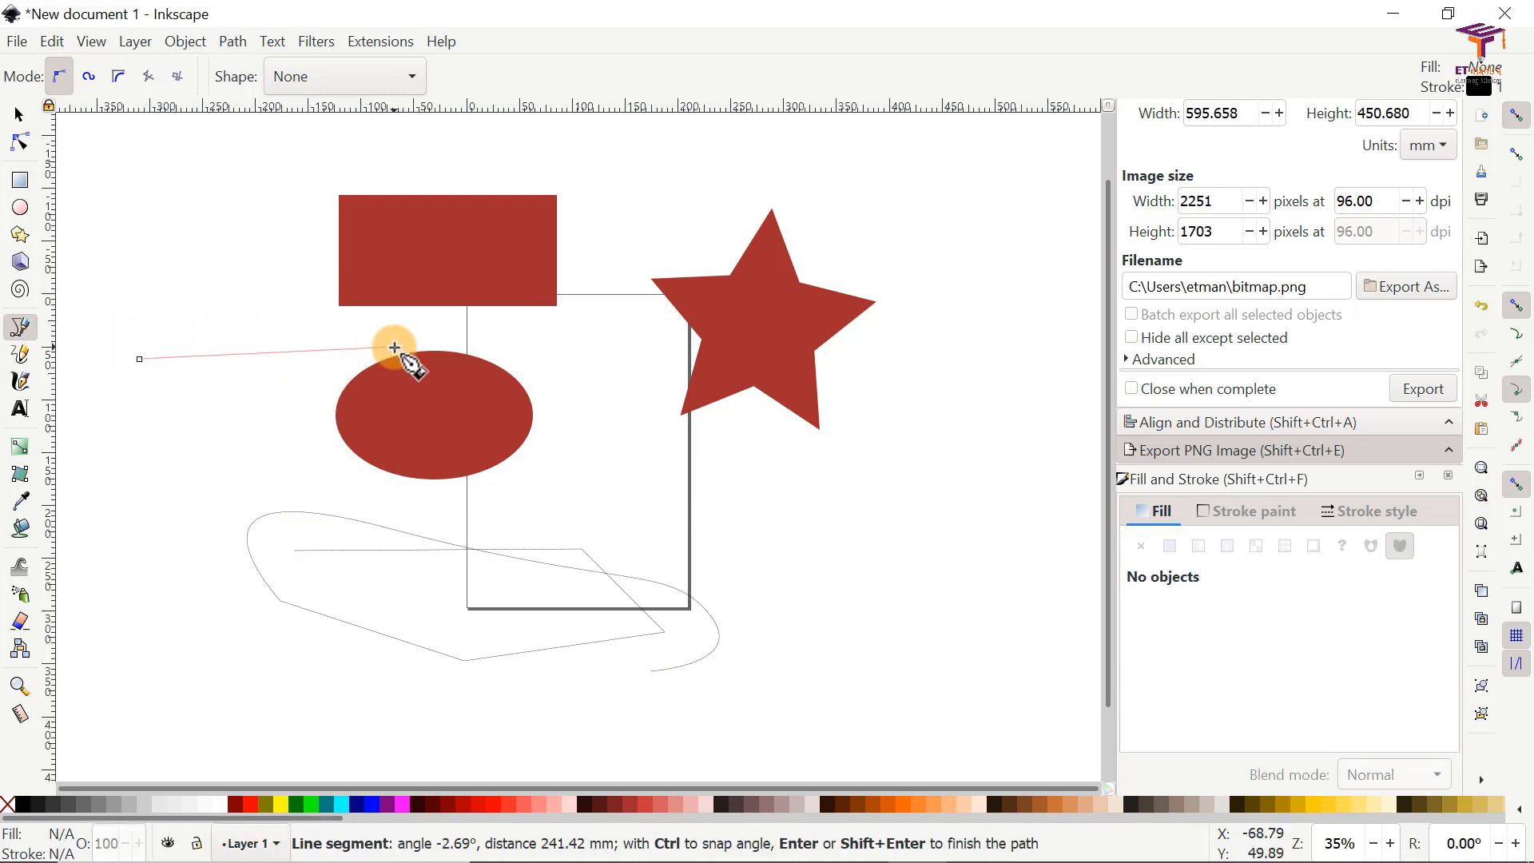
click(689, 384)
click(779, 609)
click(962, 427)
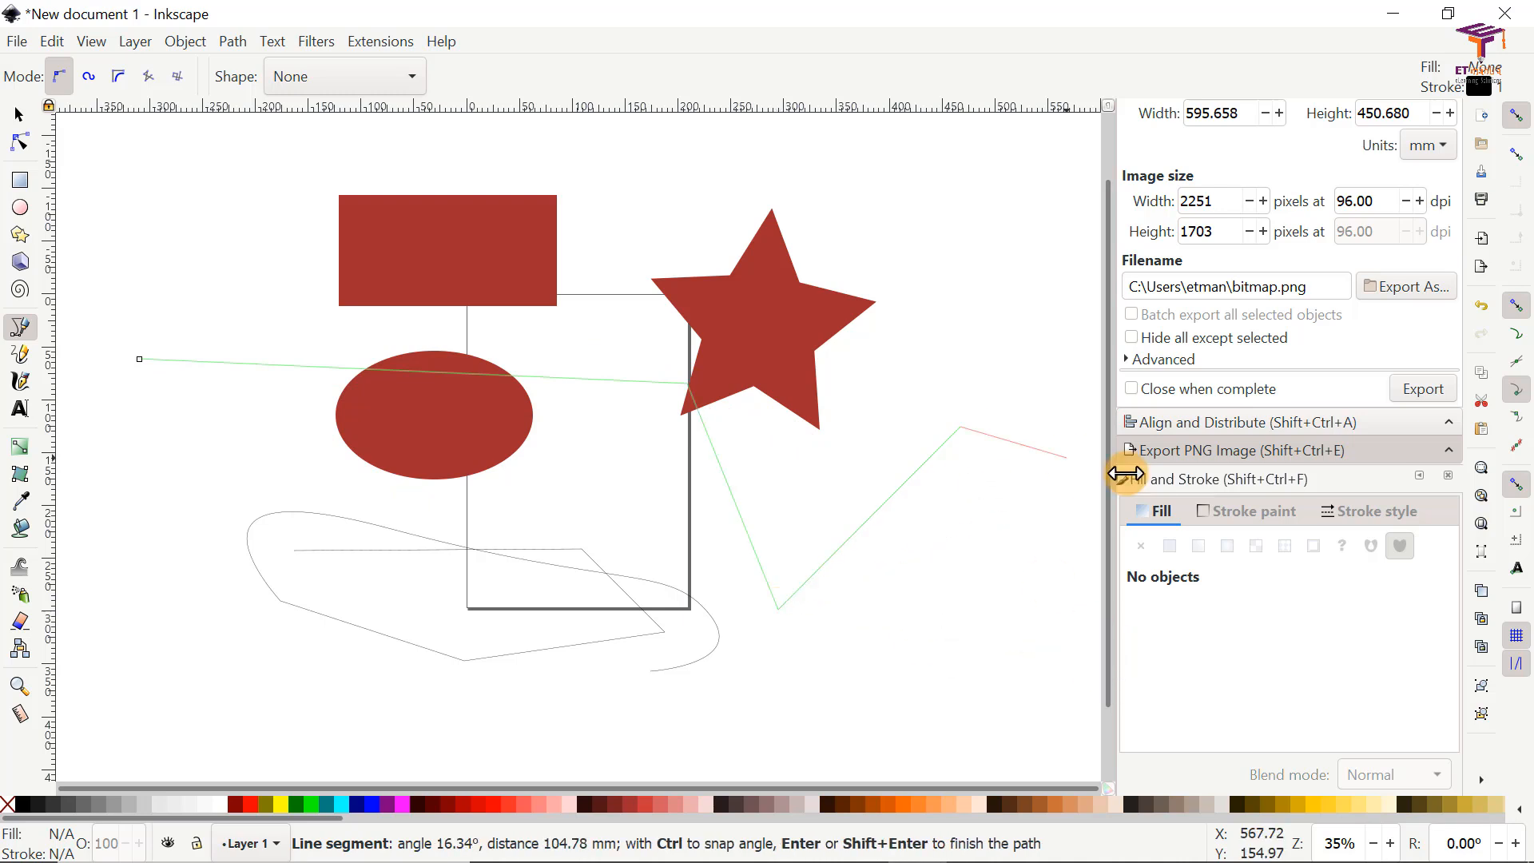
double_click(988, 466)
Step: Delete all the shapes and paths from the drawing
key(ctrl+a)
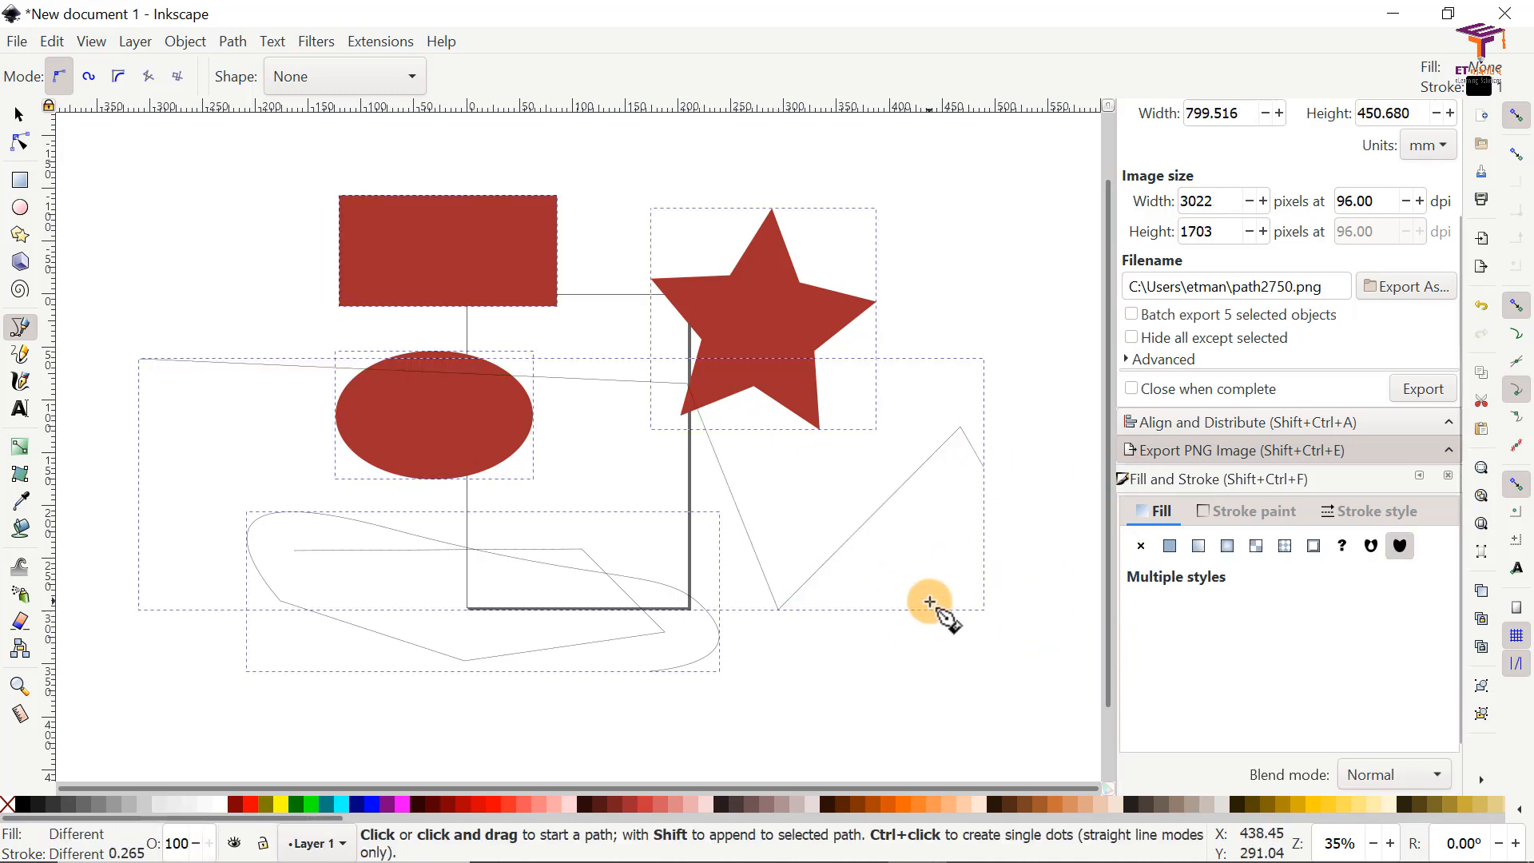
key(Delete)
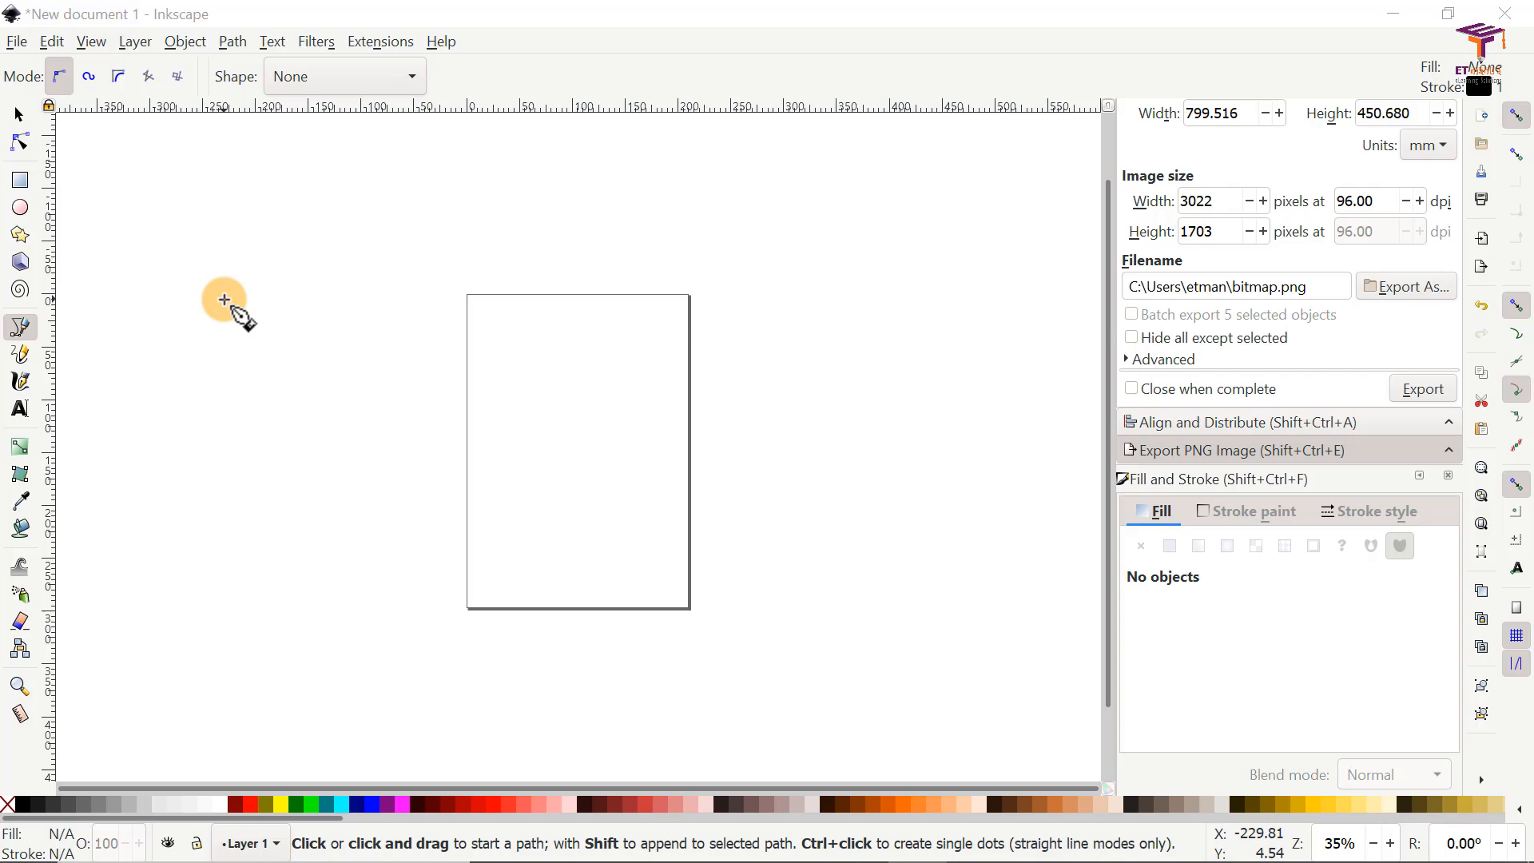
Step: Switch to the browser and examine the title and address of the Wikimedia Commons page for Electrical symbols library.svg
key(alt+Tab)
click(141, 17)
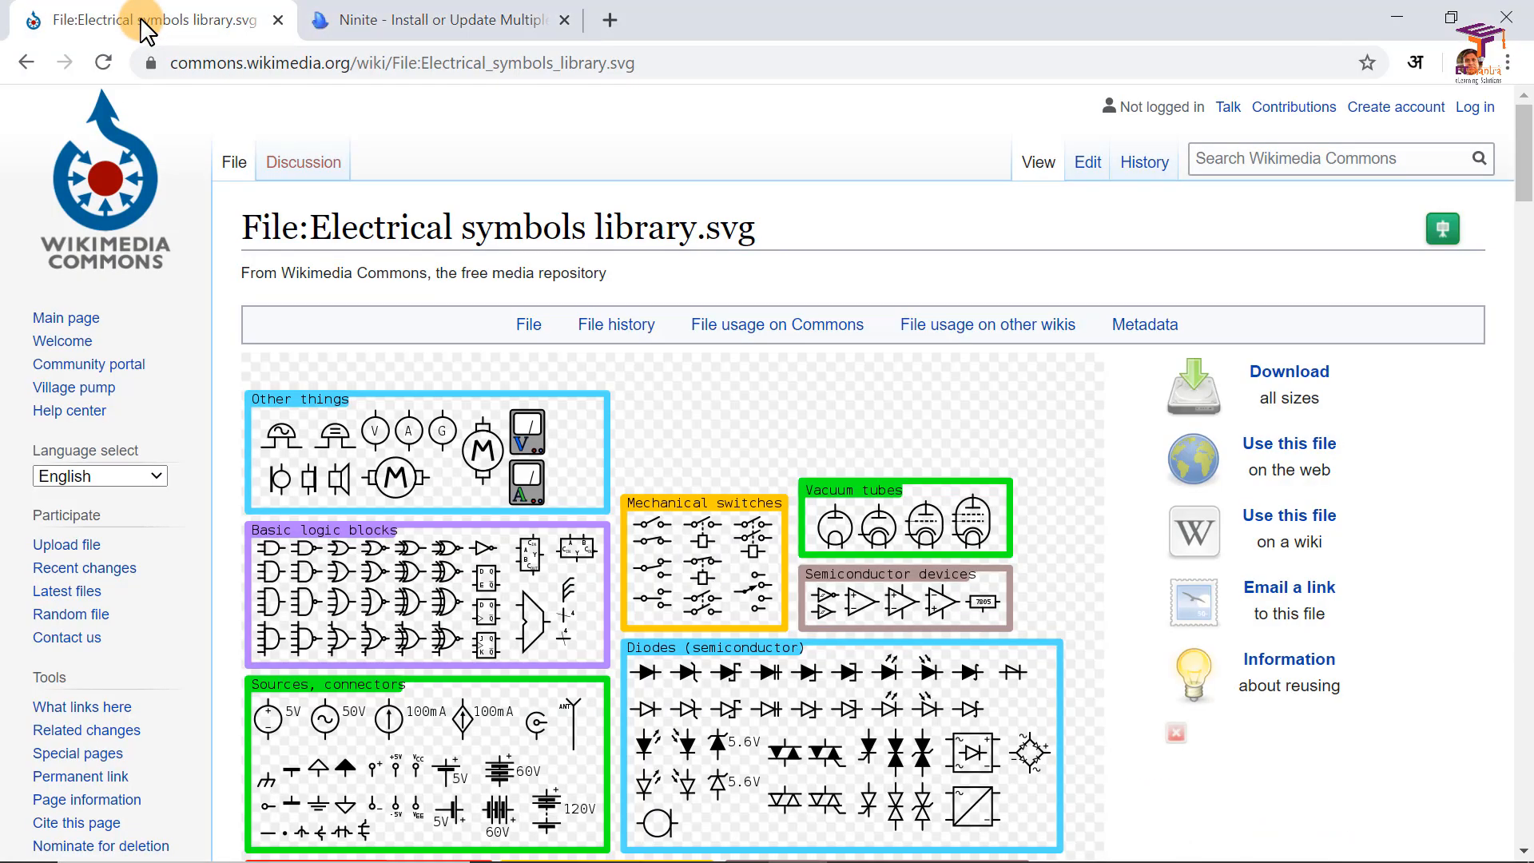
click(218, 63)
drag(218, 63, 397, 64)
drag(315, 226, 695, 232)
click(794, 237)
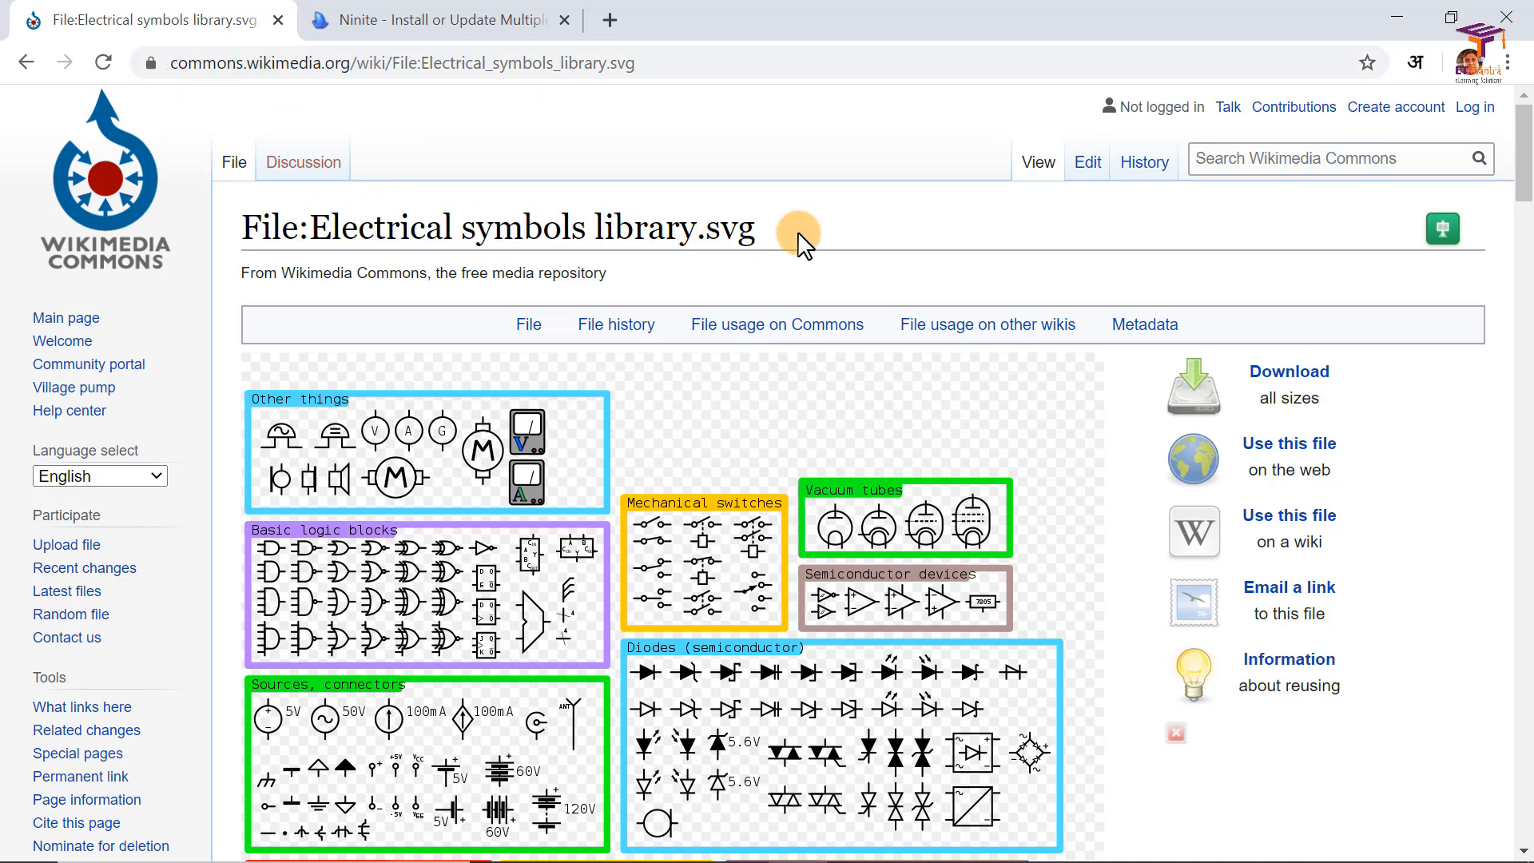
click(594, 64)
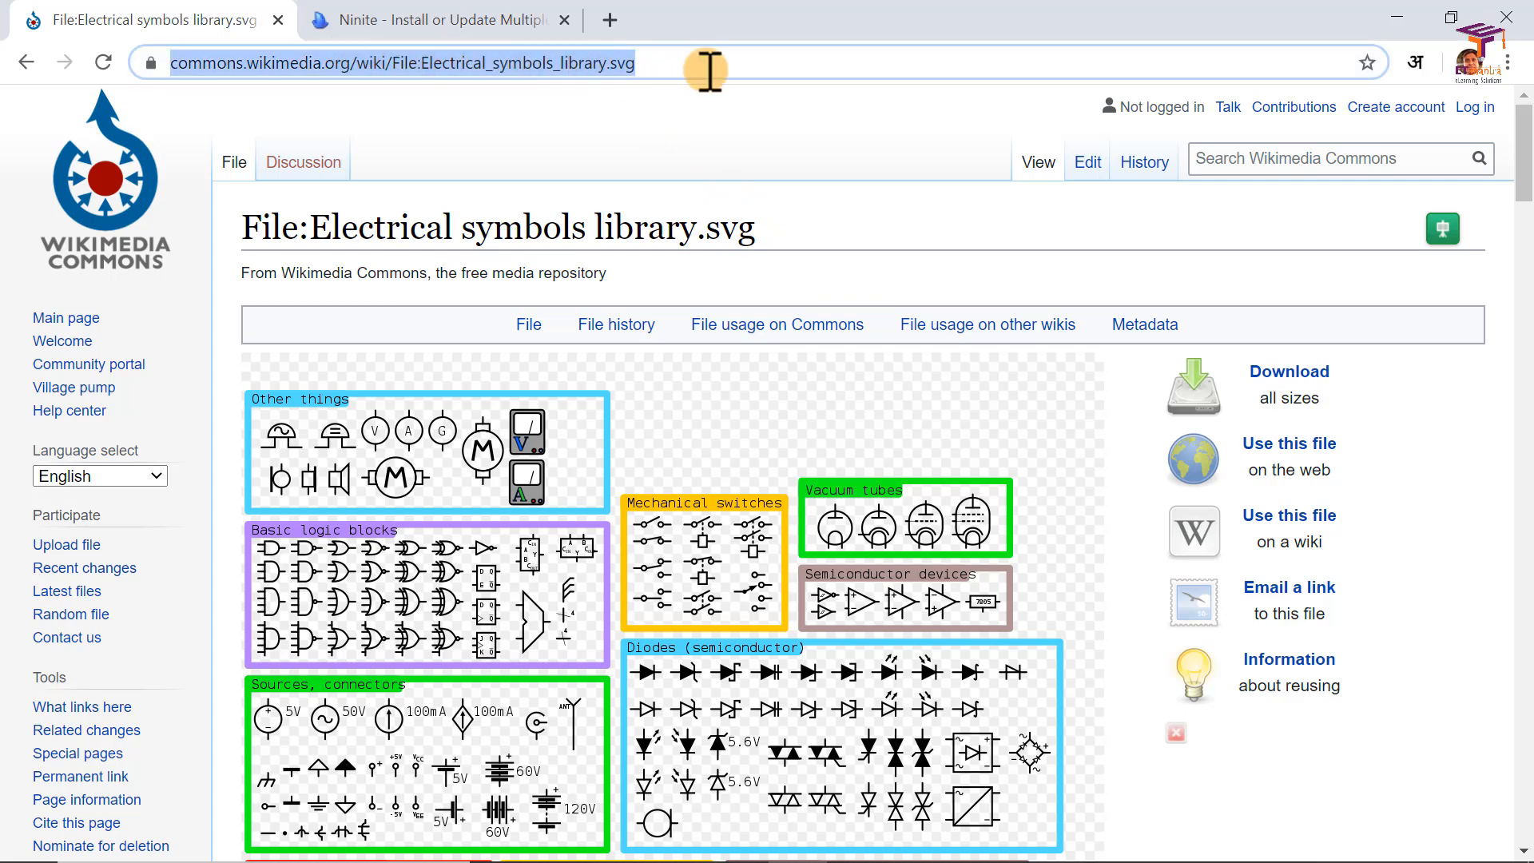
click(611, 64)
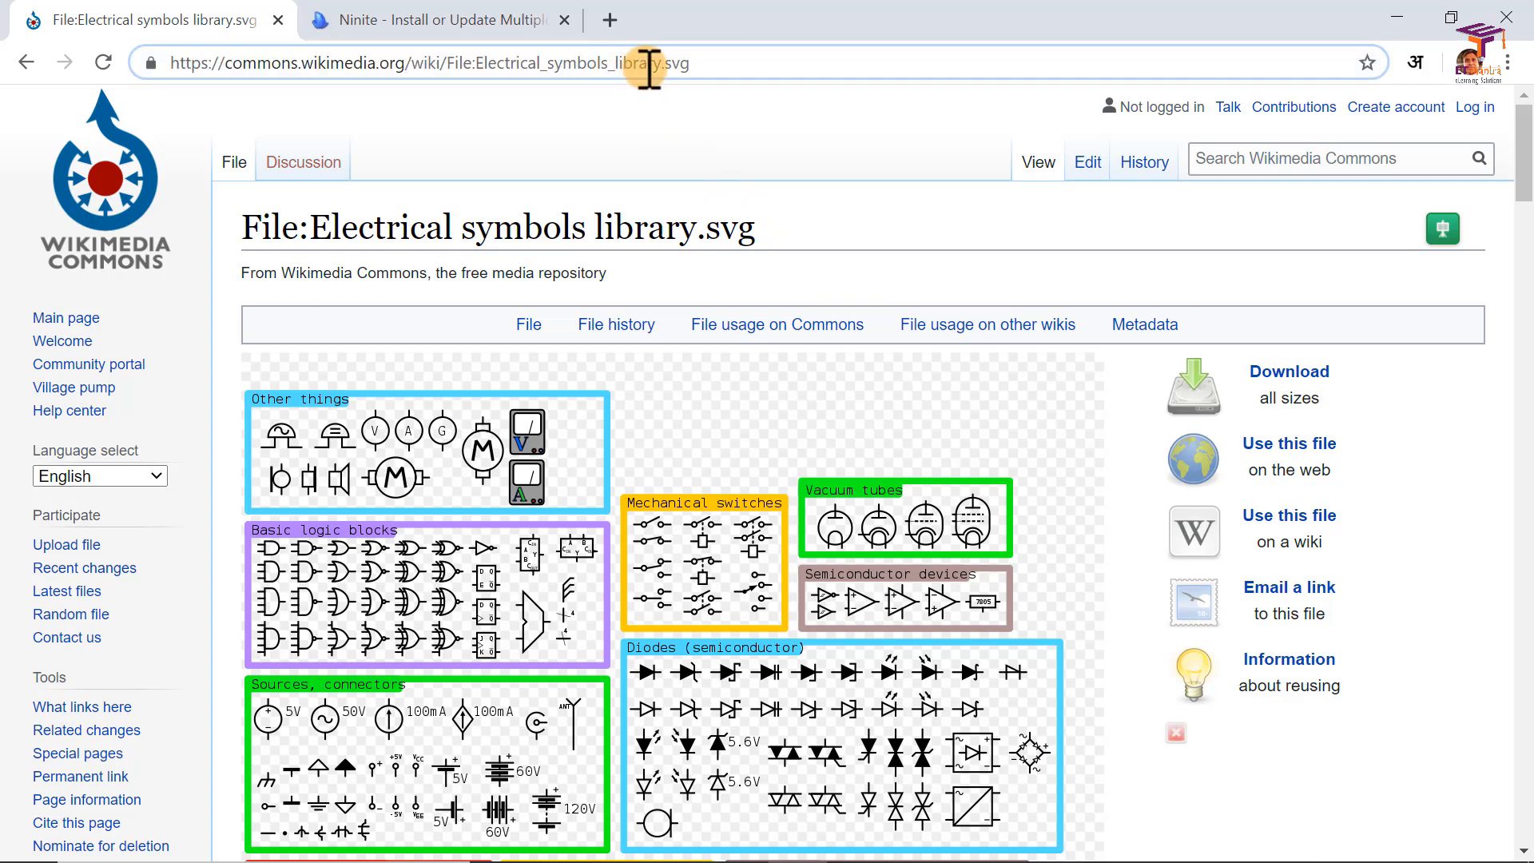
shift+click(754, 62)
Step: Switch to Inkscape and draw a 3D box about 279 × 189 mm on the canvas beside the page
key(alt+Tab)
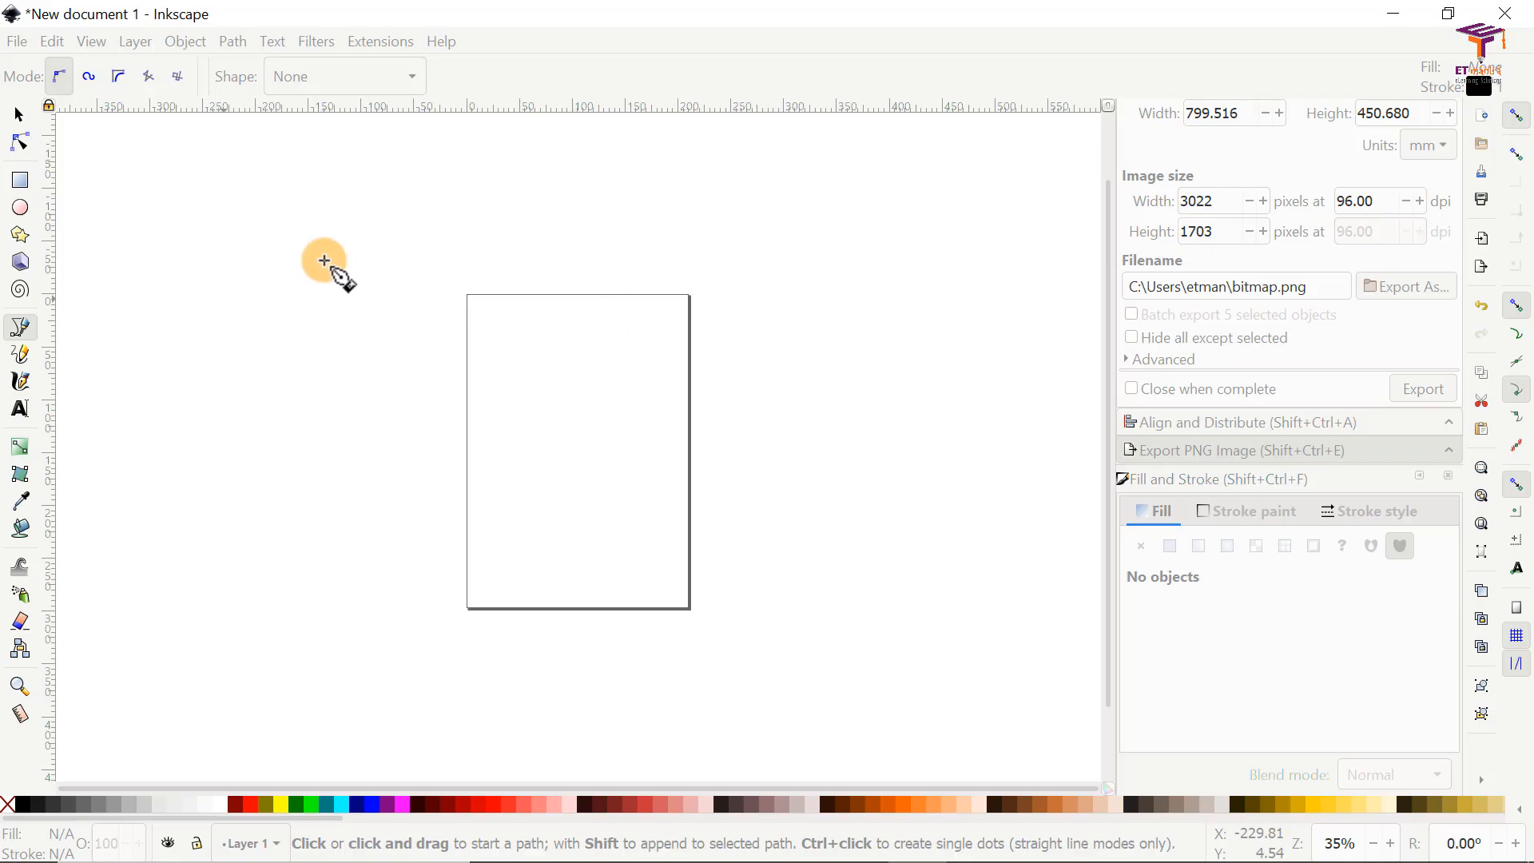
click(20, 262)
drag(90, 190, 385, 390)
Step: Check the Inkscape SVG file type in the save dialog, cancel saving and delete the 3D box
click(17, 41)
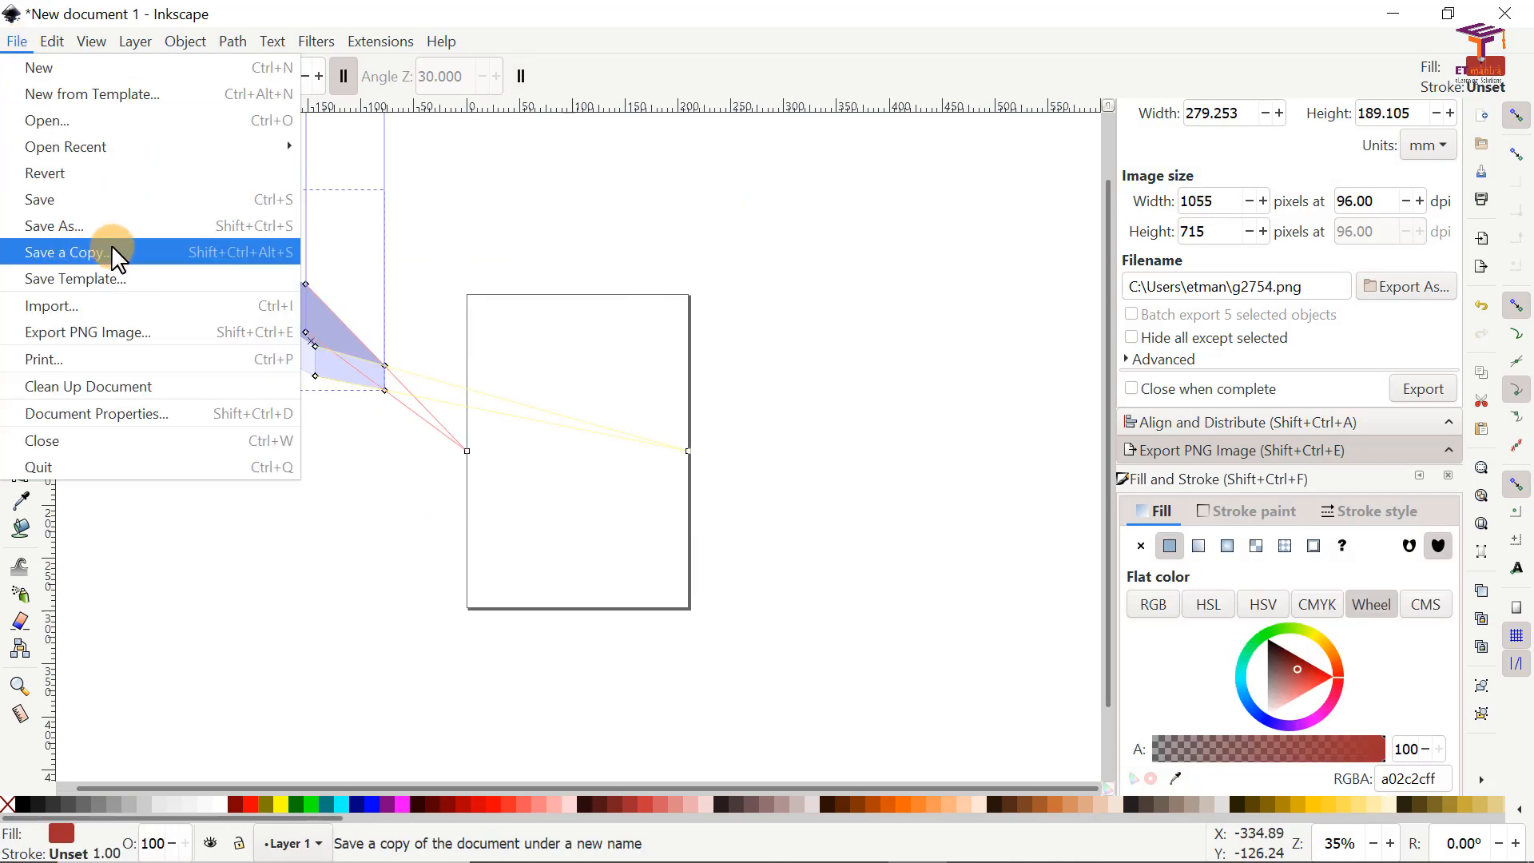
click(583, 398)
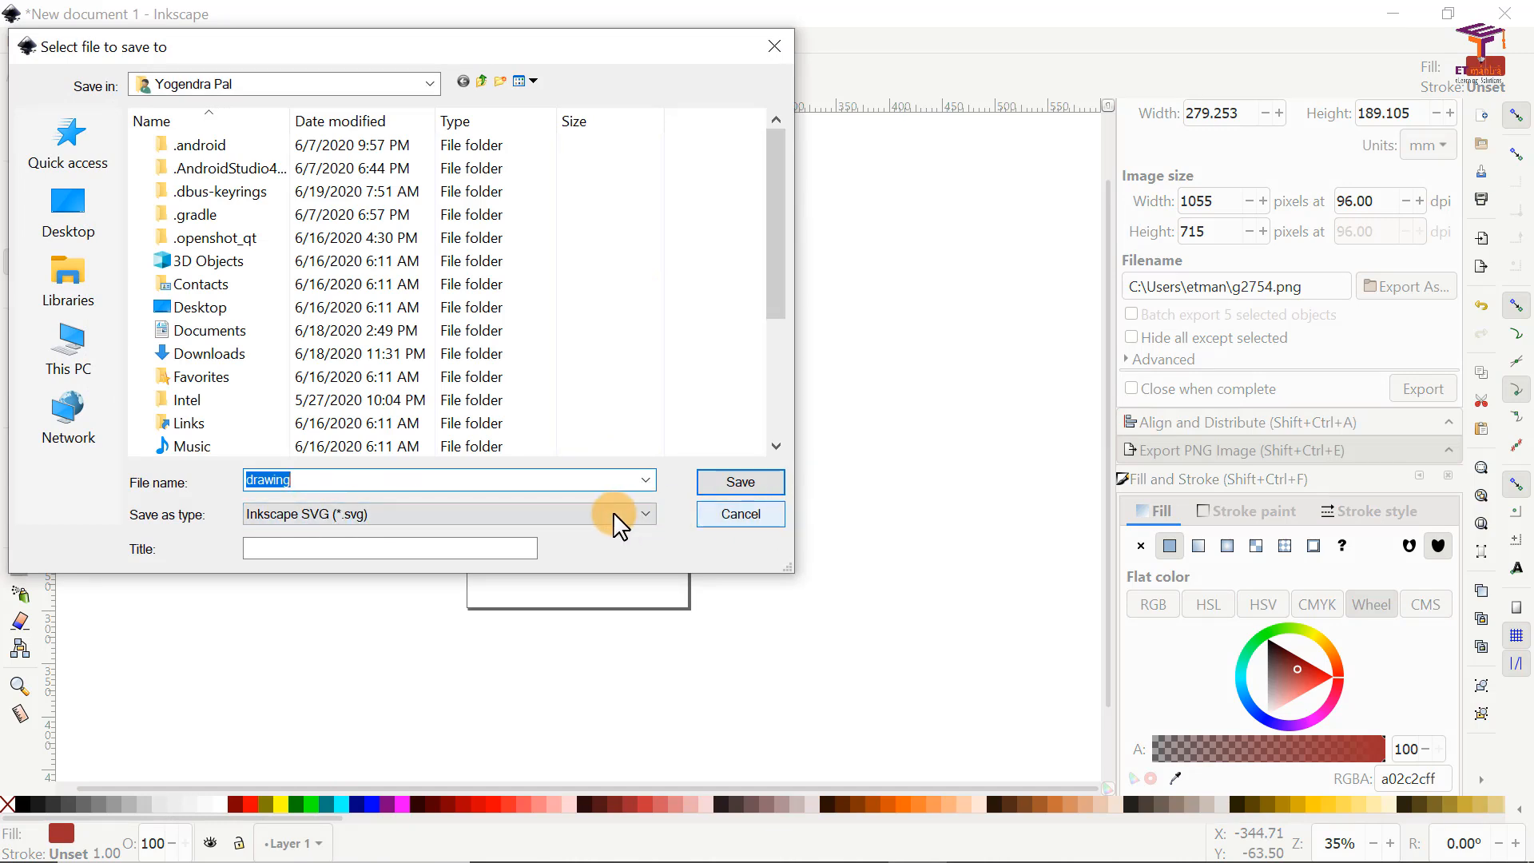
click(755, 516)
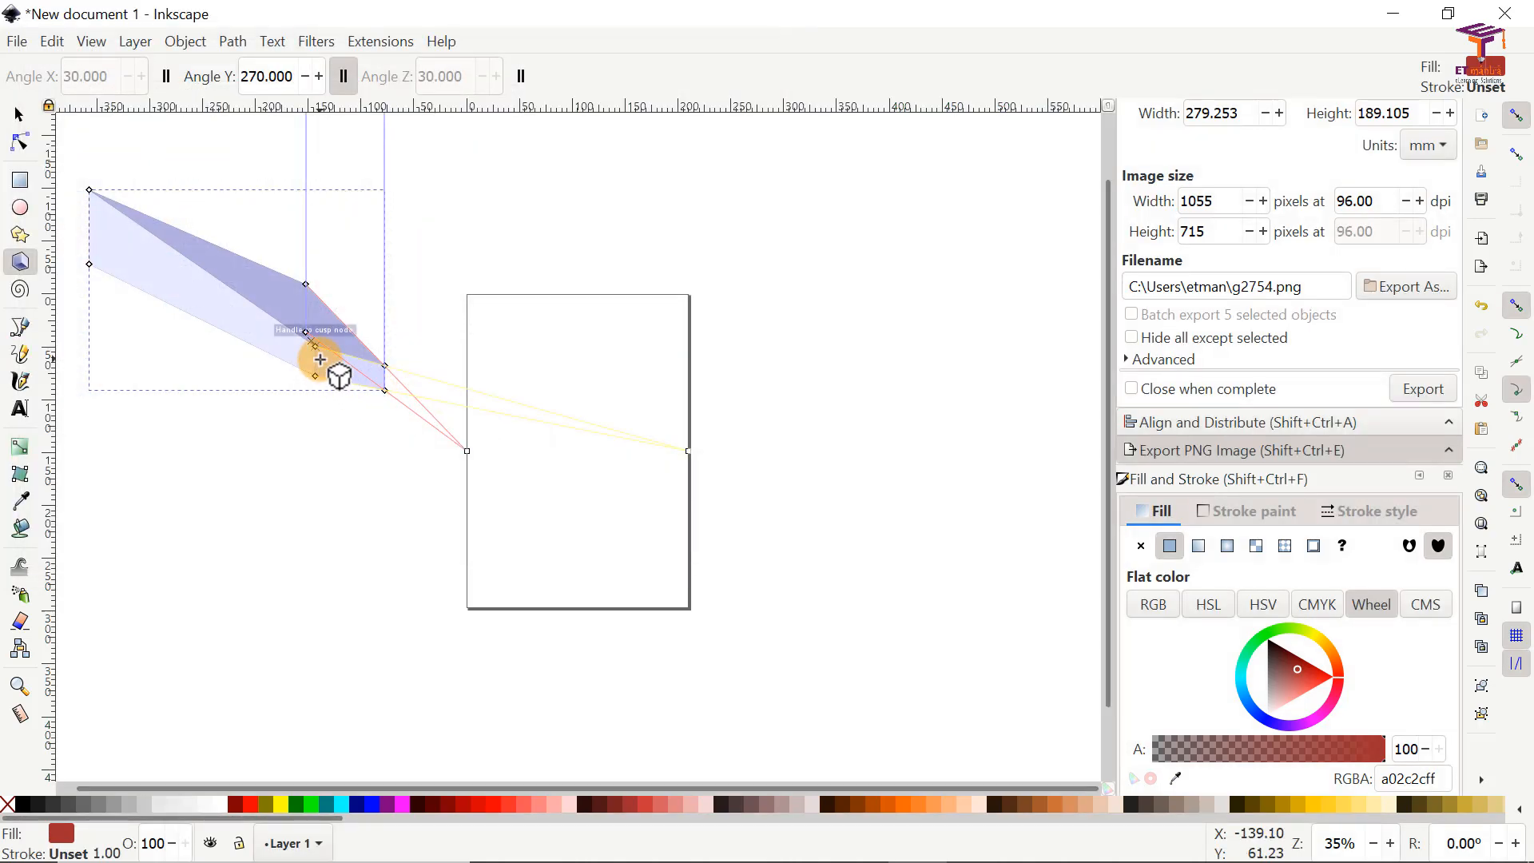
key(Delete)
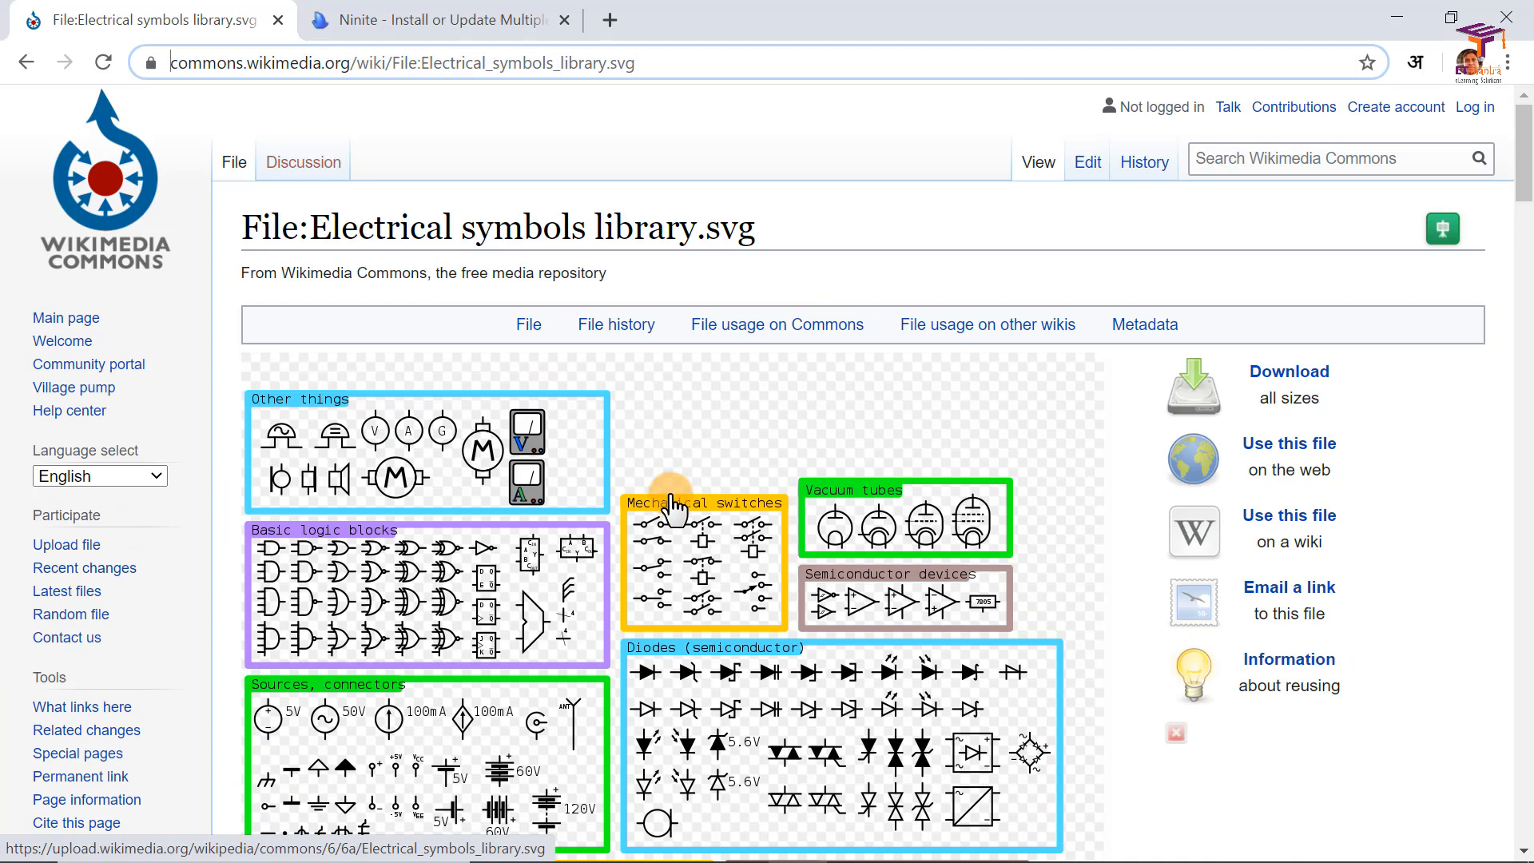
Step: Open the full-resolution version of Electrical symbols library.svg through the Wikimedia Commons download options
scroll(631, 539, down, 4)
scroll(719, 599, up, 1)
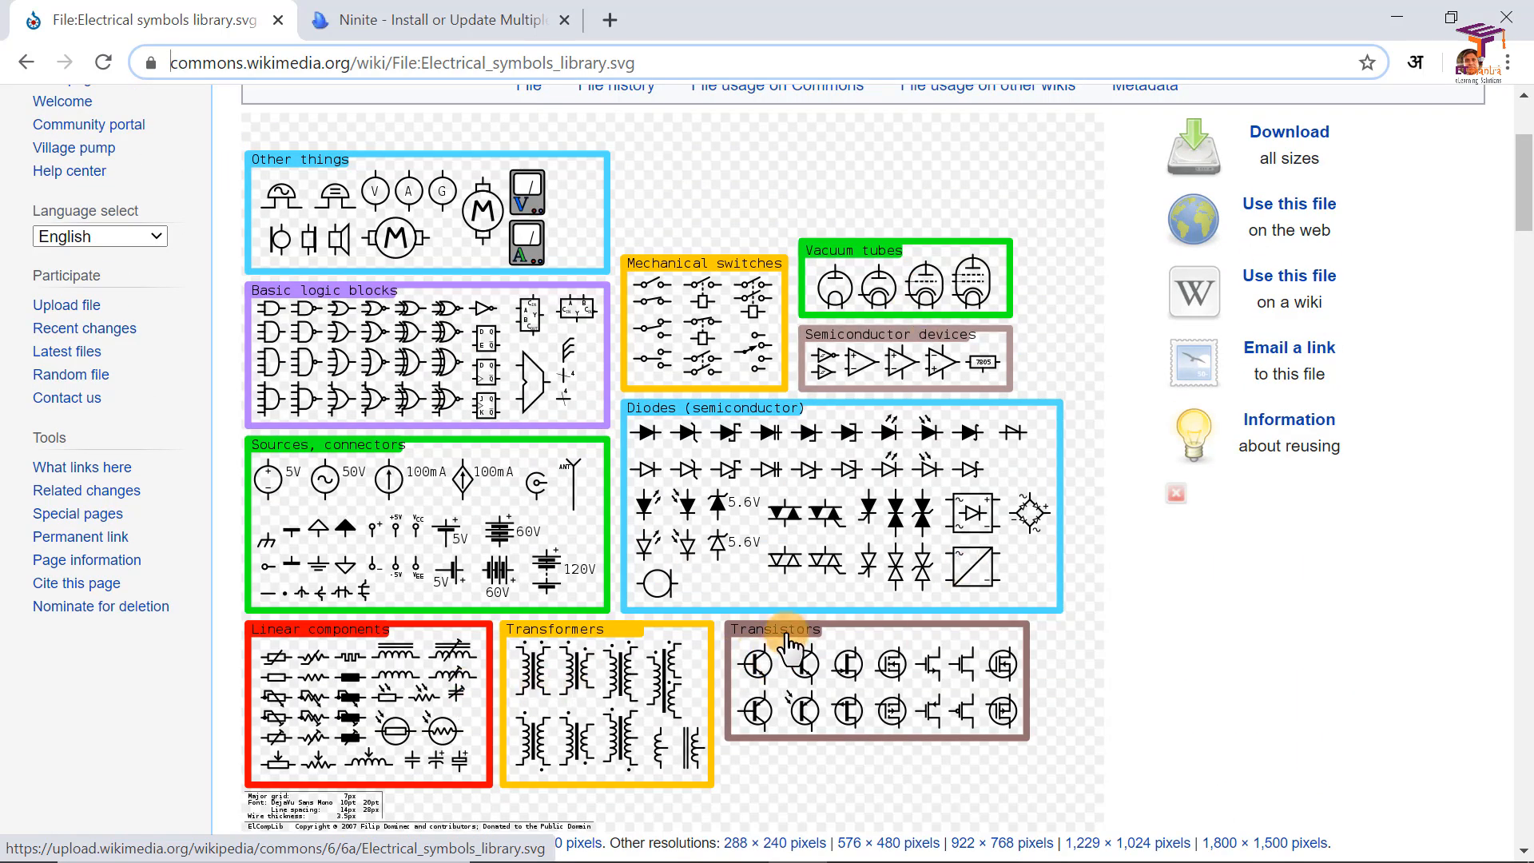
scroll(883, 582, up, 3)
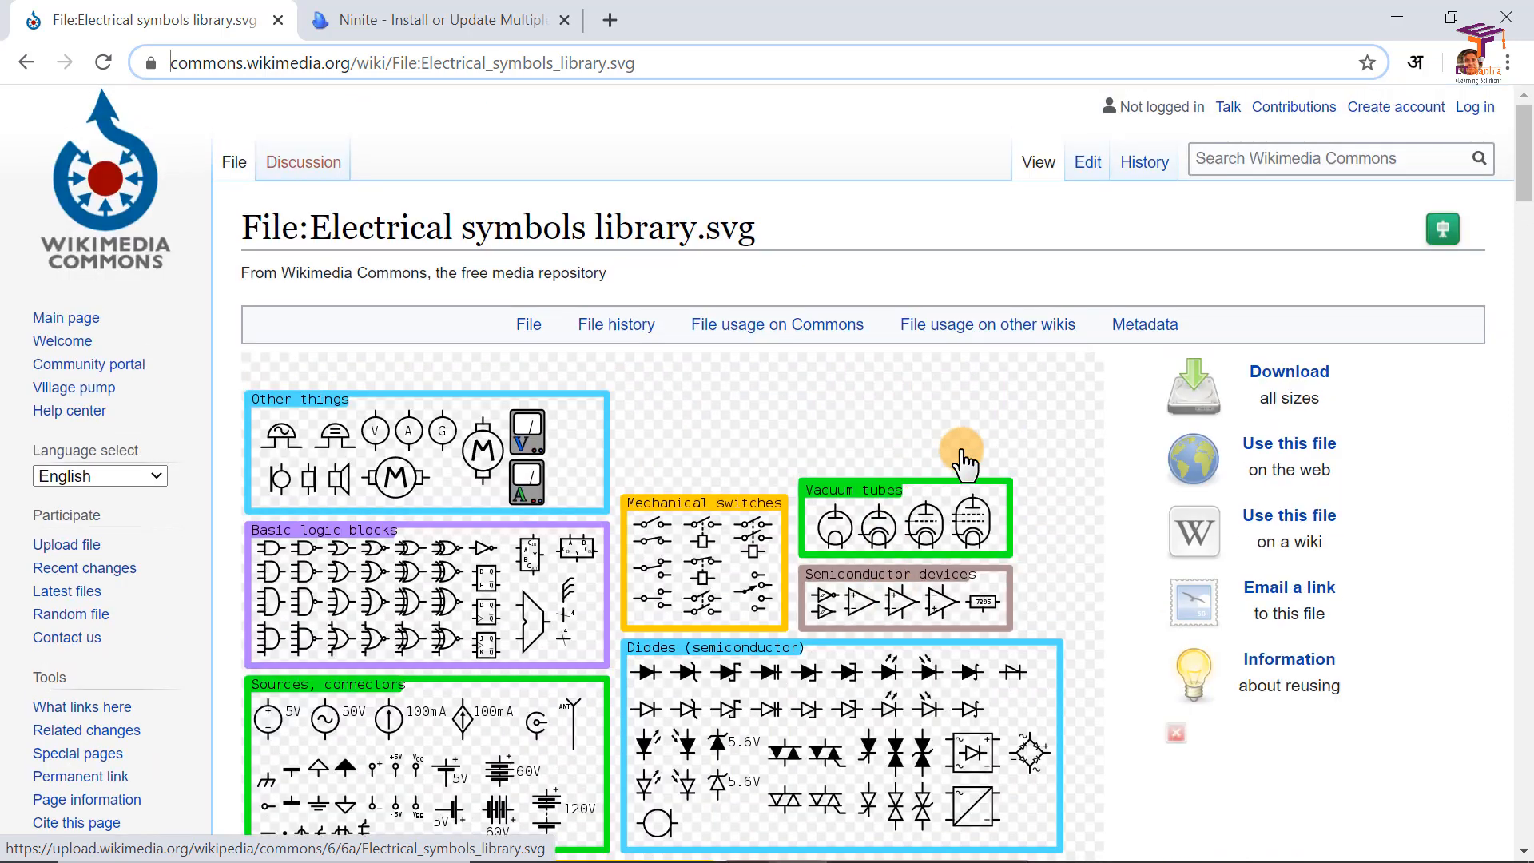
click(1284, 375)
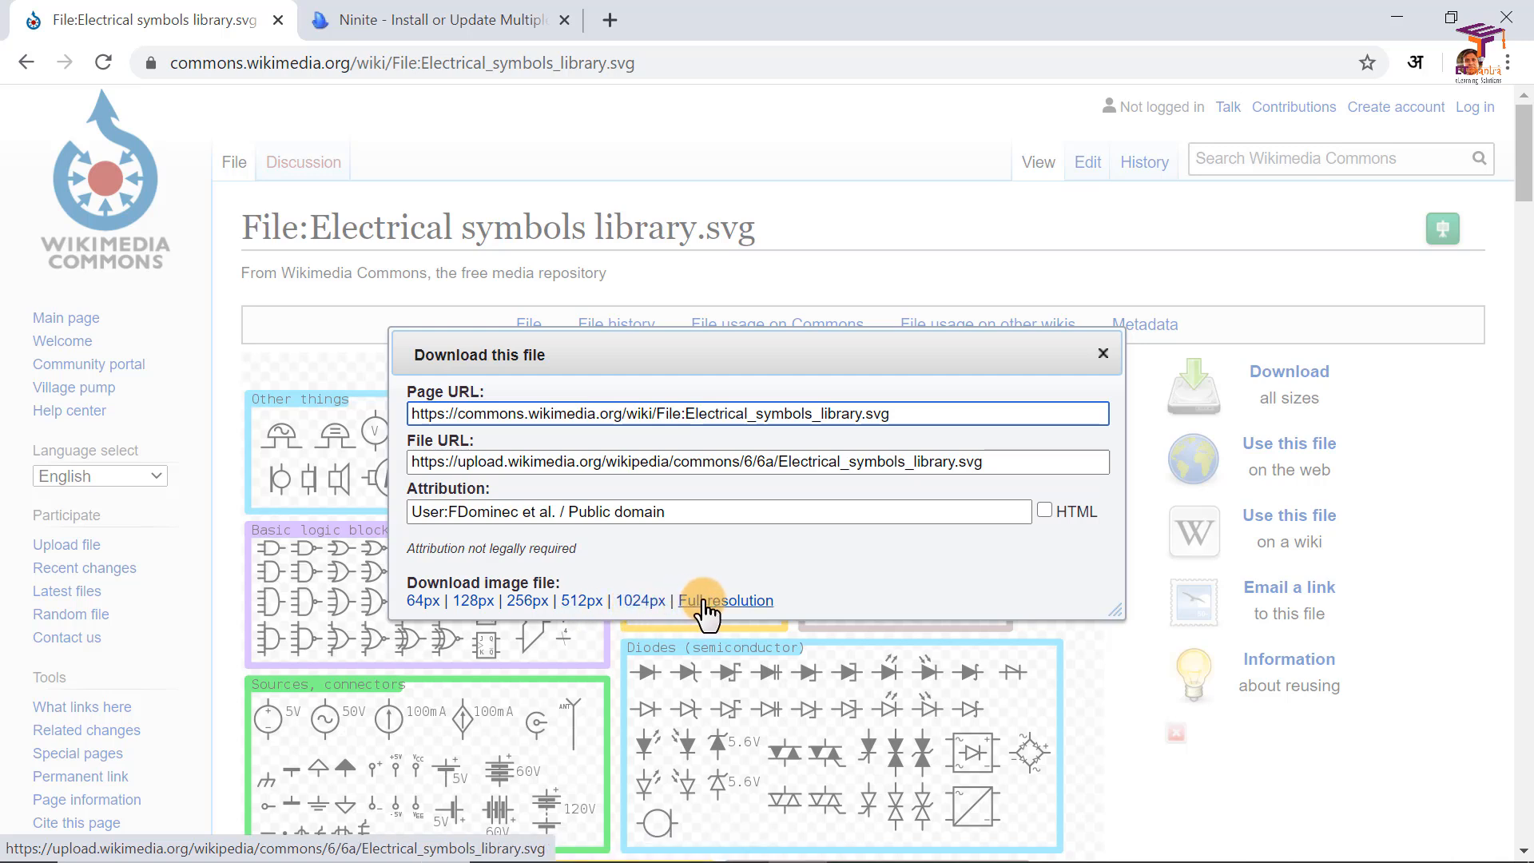
click(740, 603)
Step: Save the opened symbols image to Downloads as Electrical_symbols_library in Scalable Vector Graphics format
scroll(601, 432, down, 13)
scroll(604, 418, up, 13)
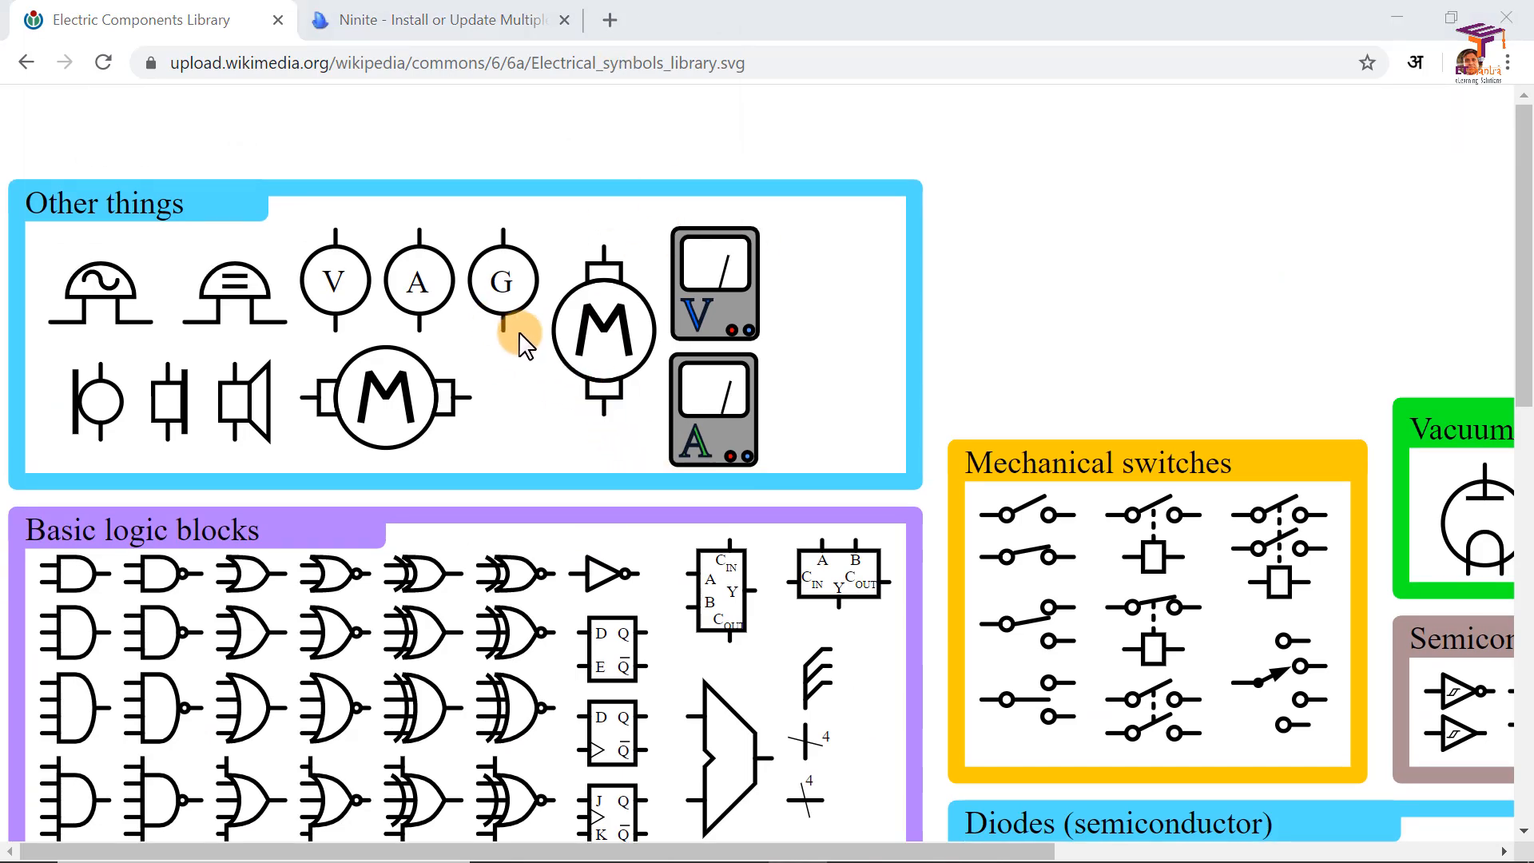
key(ctrl+s)
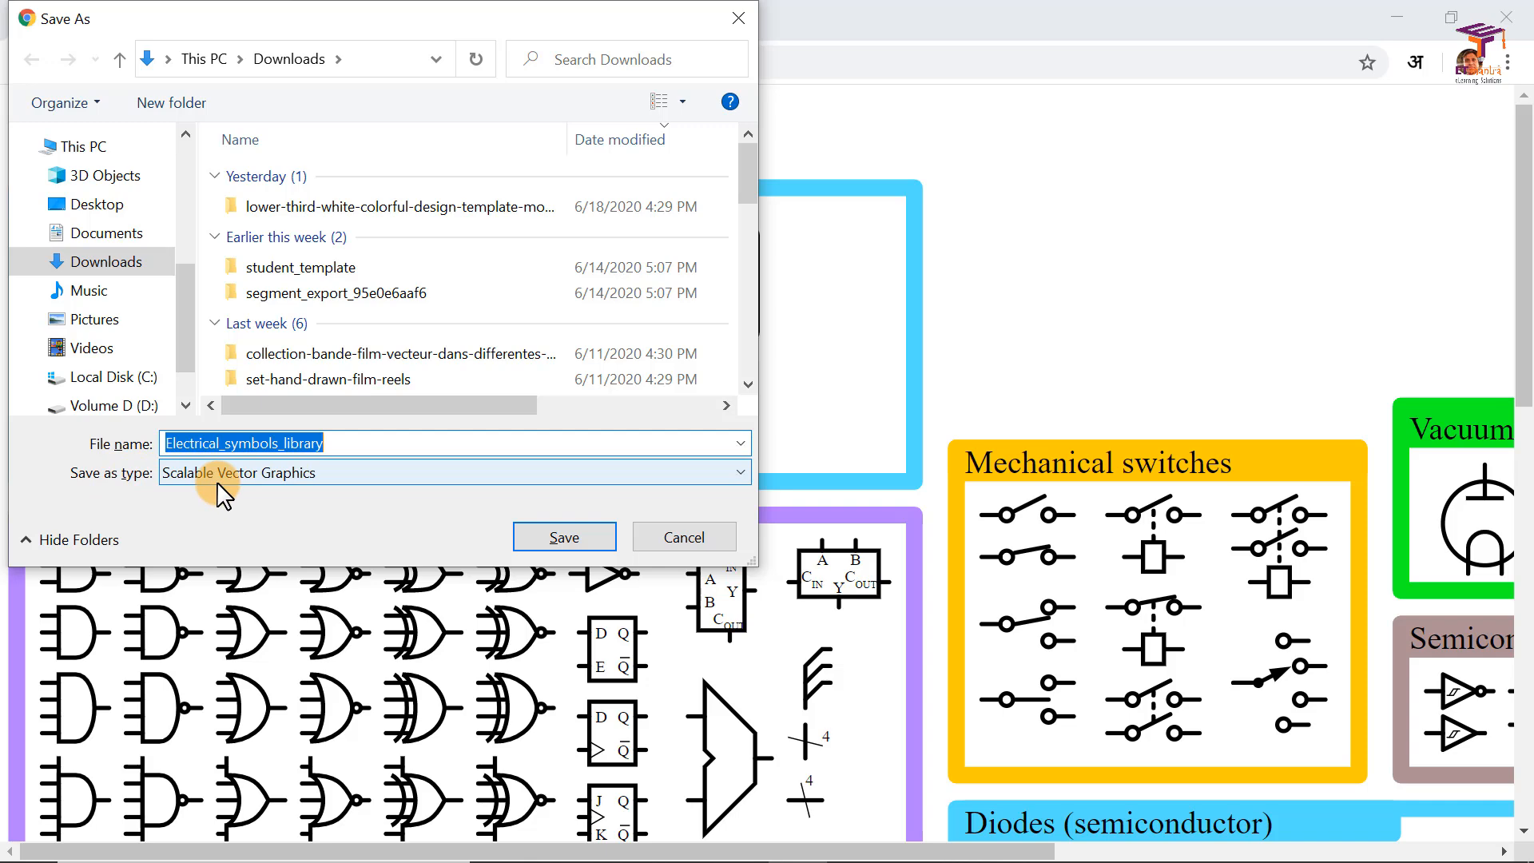
click(572, 536)
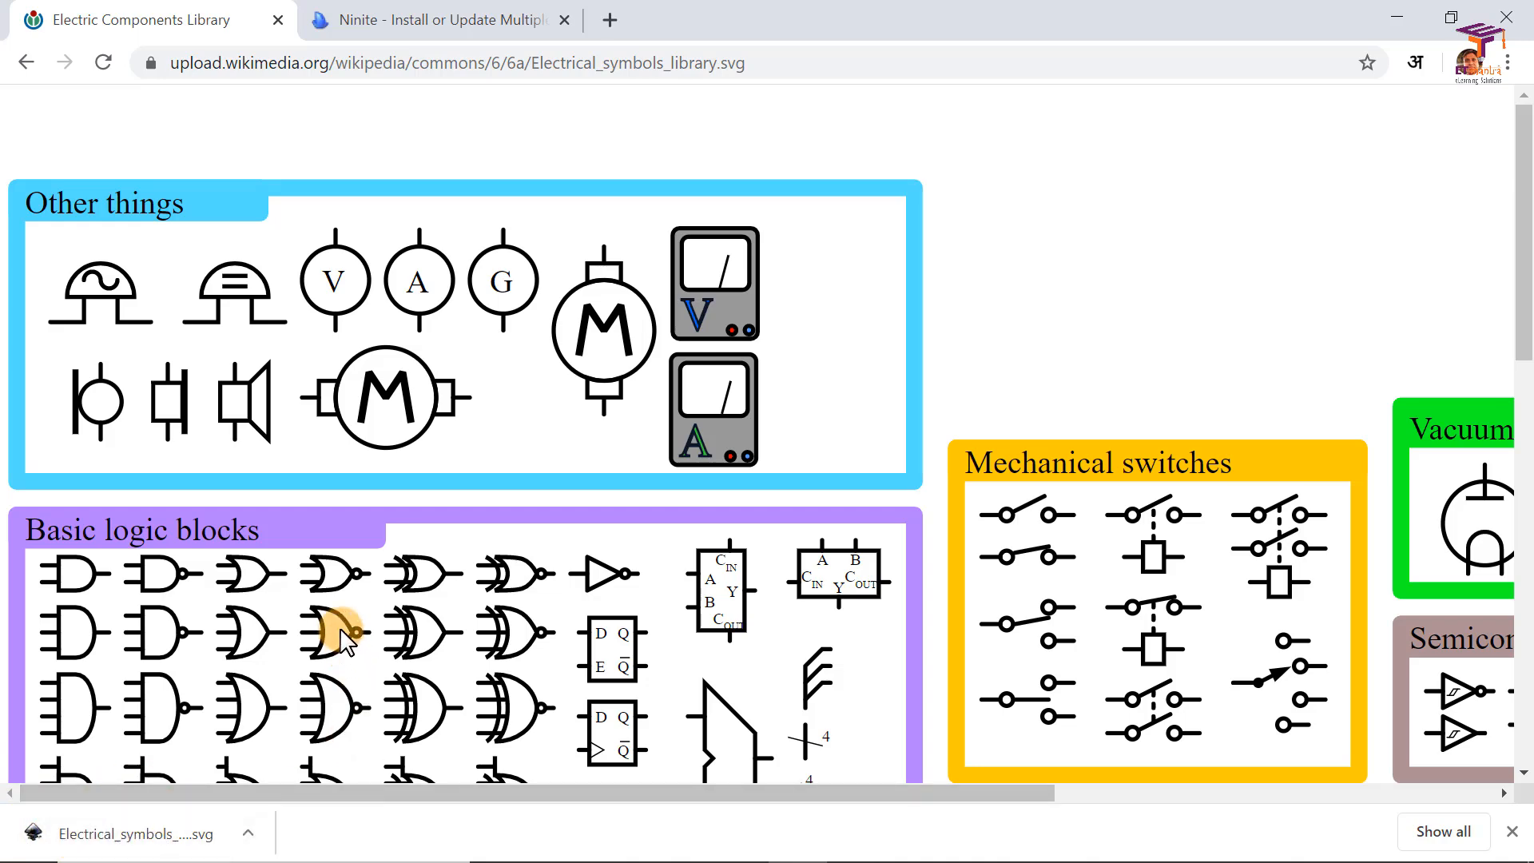
Step: Switch to Inkscape and open Electrical_symbols_library from the Downloads folder
key(alt+Tab)
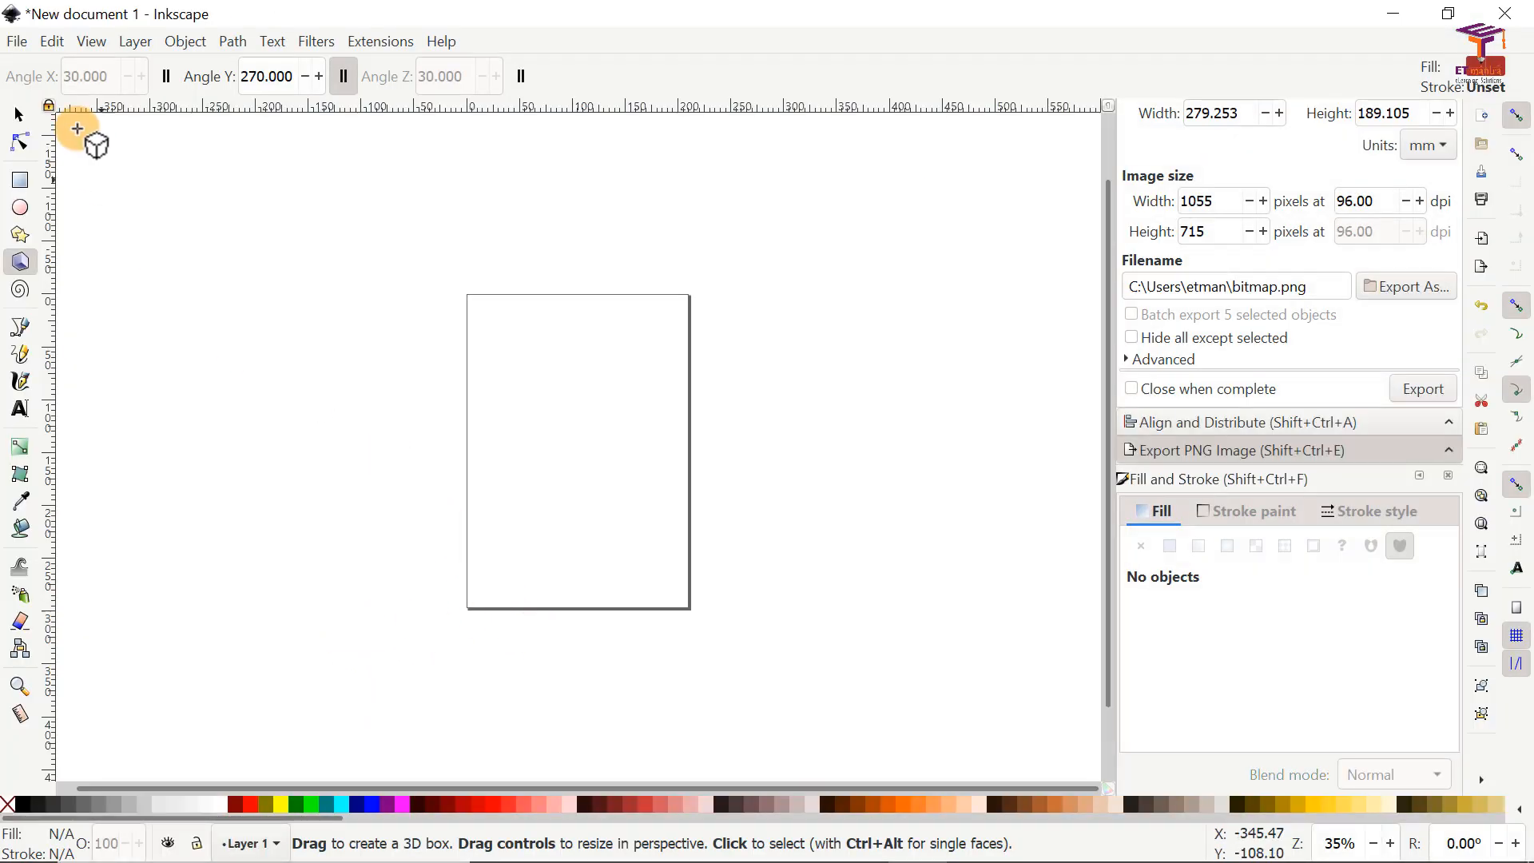
click(16, 41)
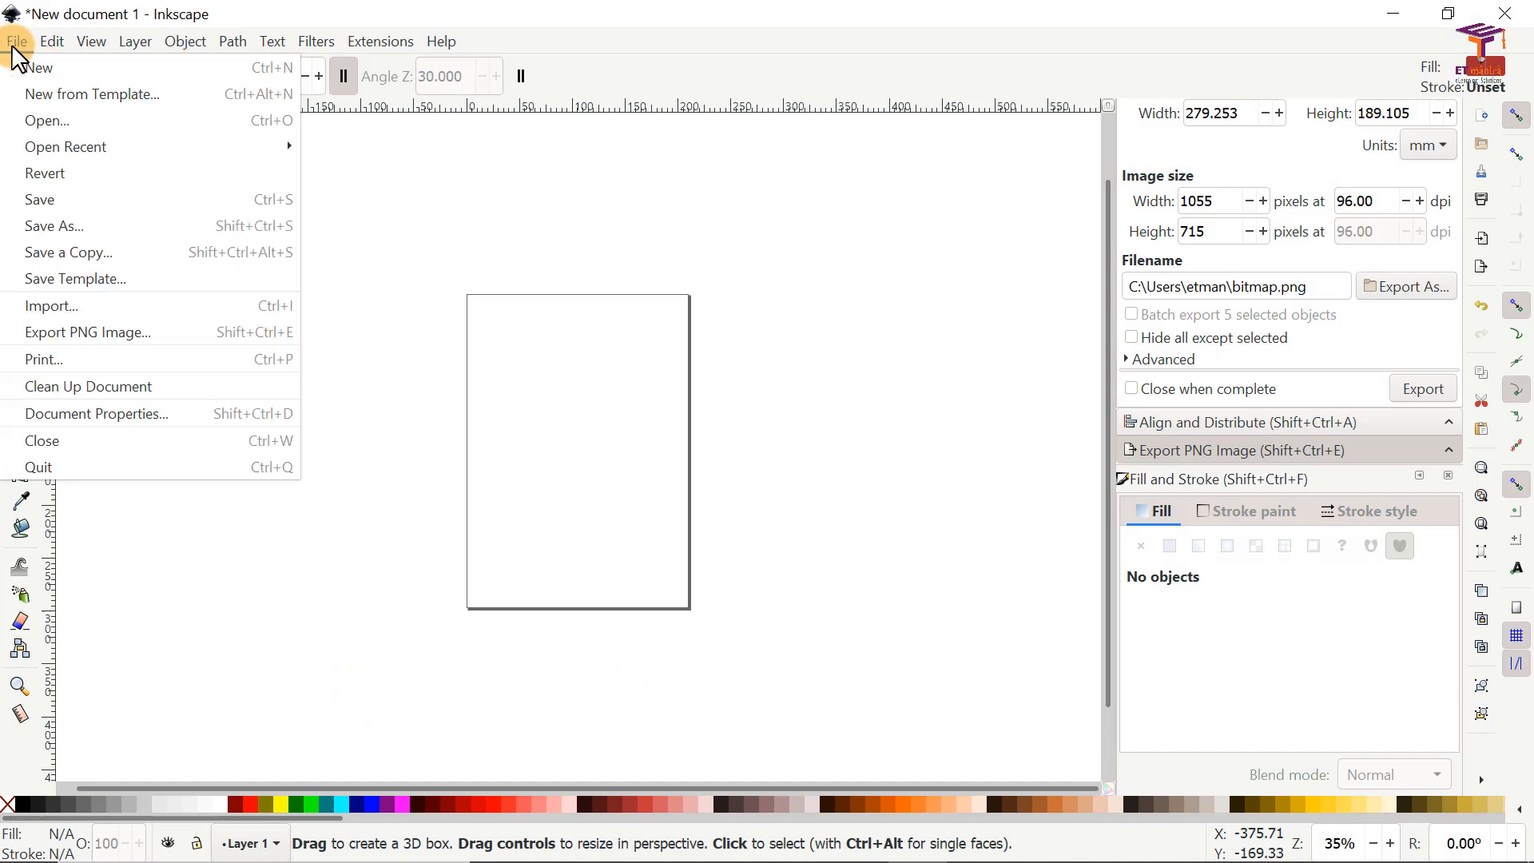
click(40, 120)
click(236, 169)
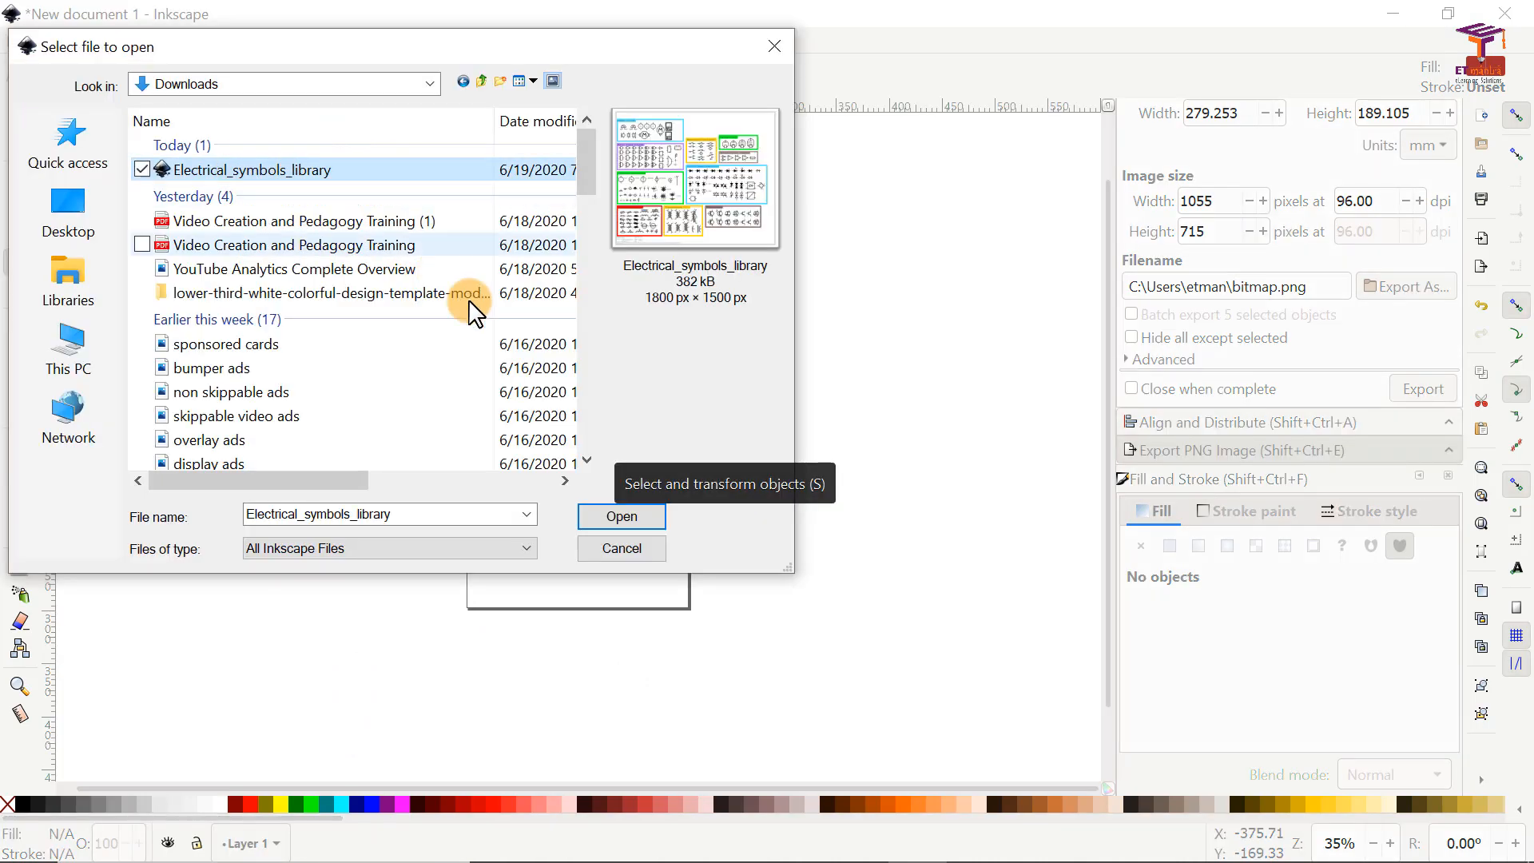
click(622, 518)
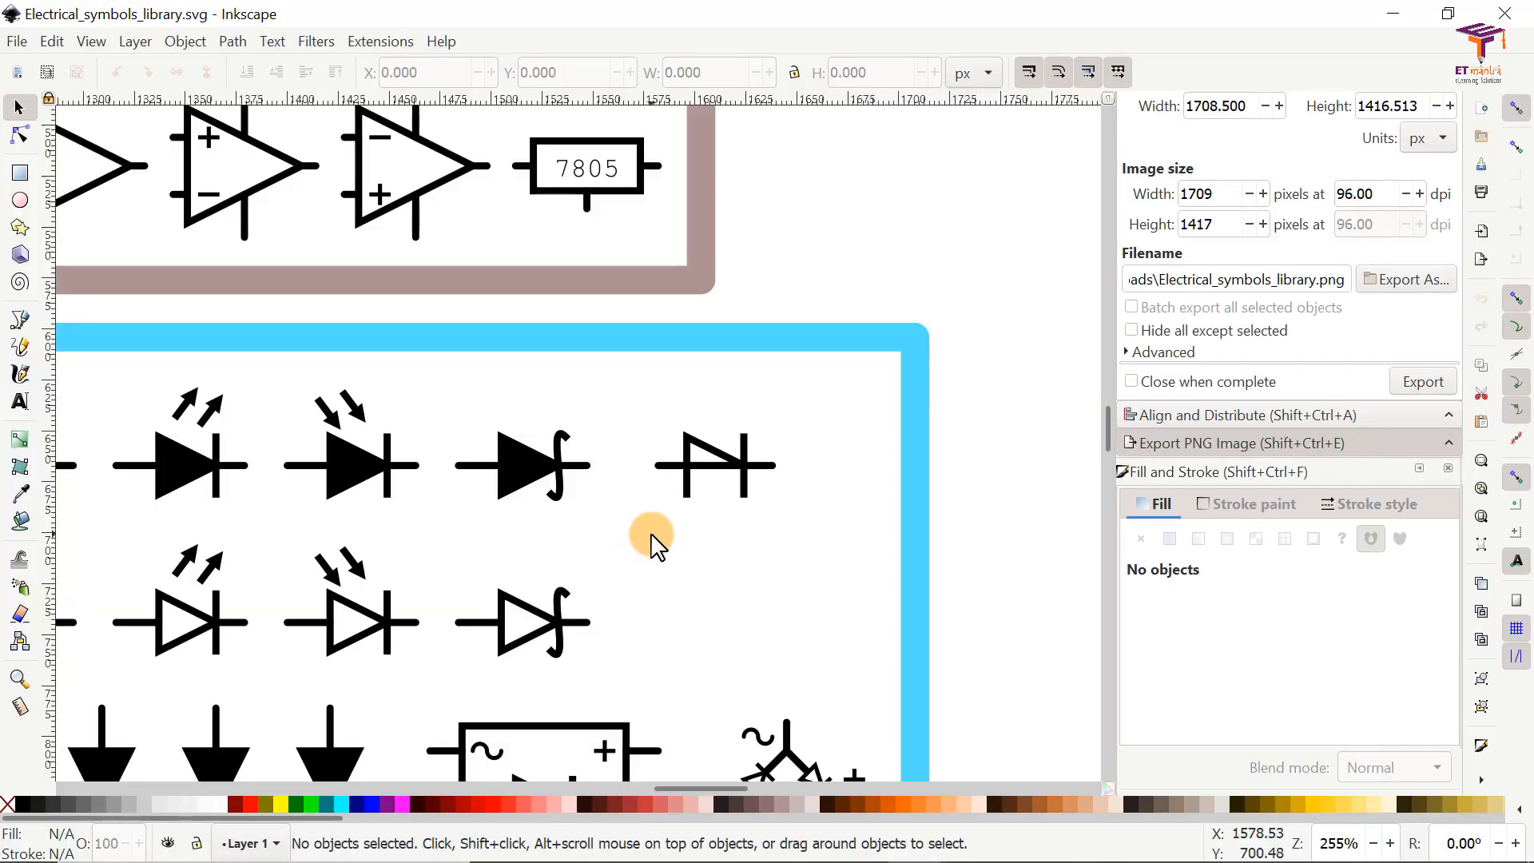
Step: Look over the symbol library at different zoom levels, including 200%, fit the whole drawing in view and return to the selection tool
scroll(547, 488, up, 10)
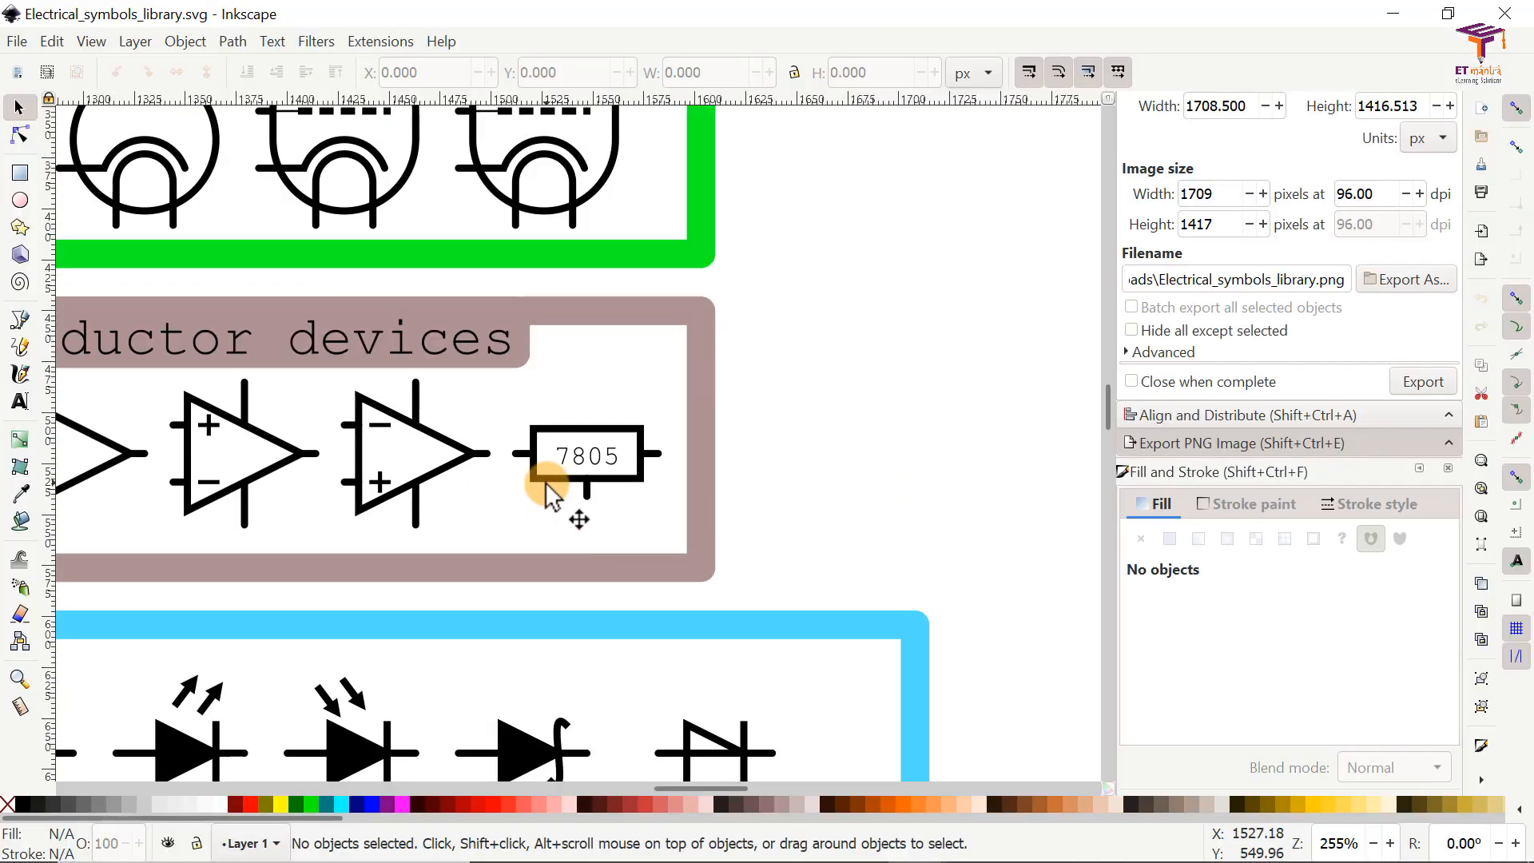
scroll(546, 487, down, 5)
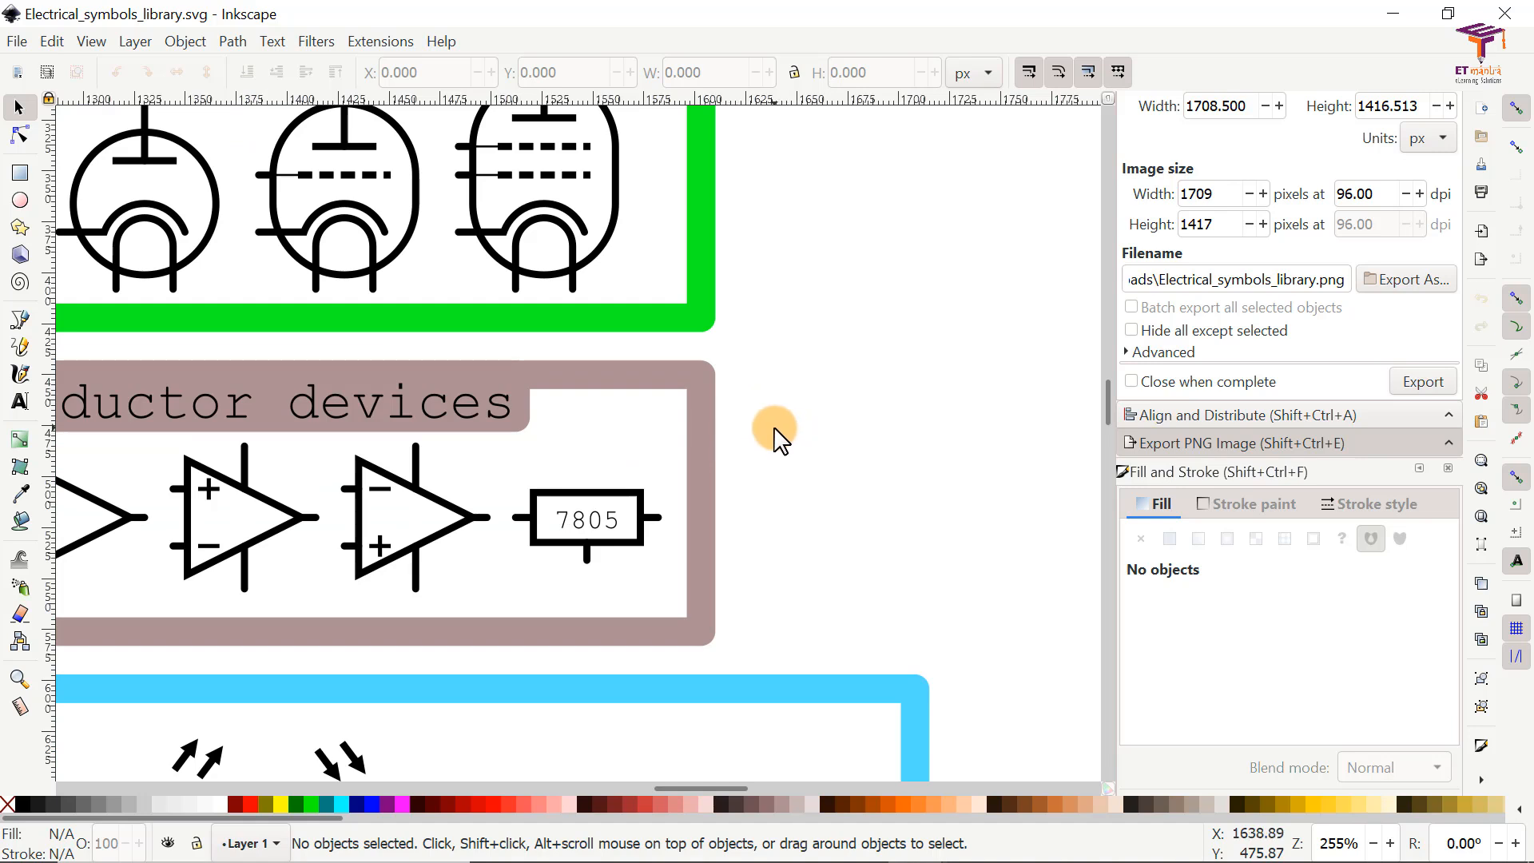
key(ctrl)
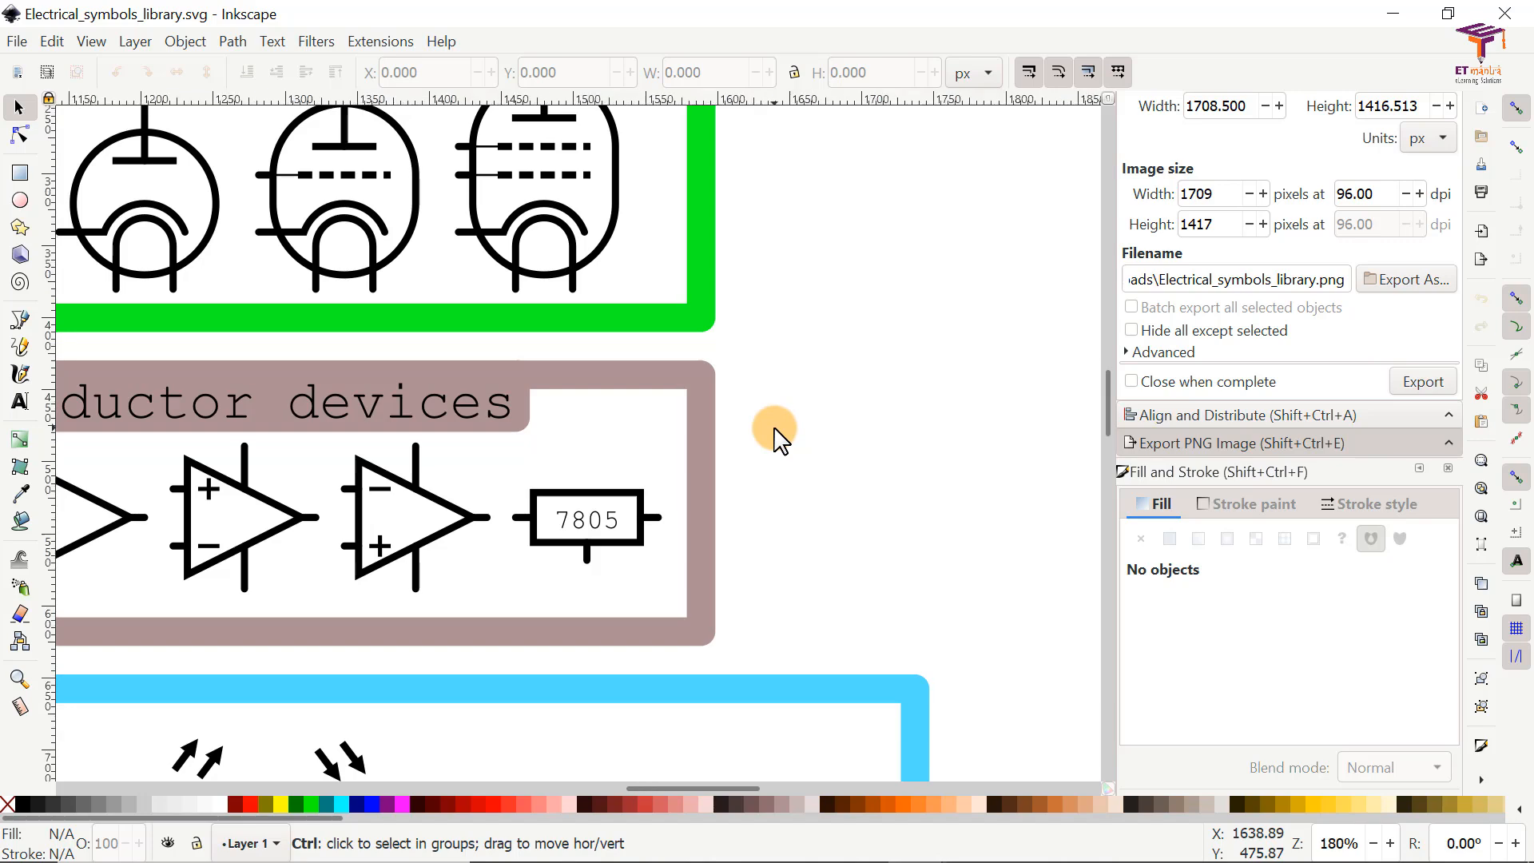
scroll(779, 438, down, 4)
scroll(779, 438, down, 2)
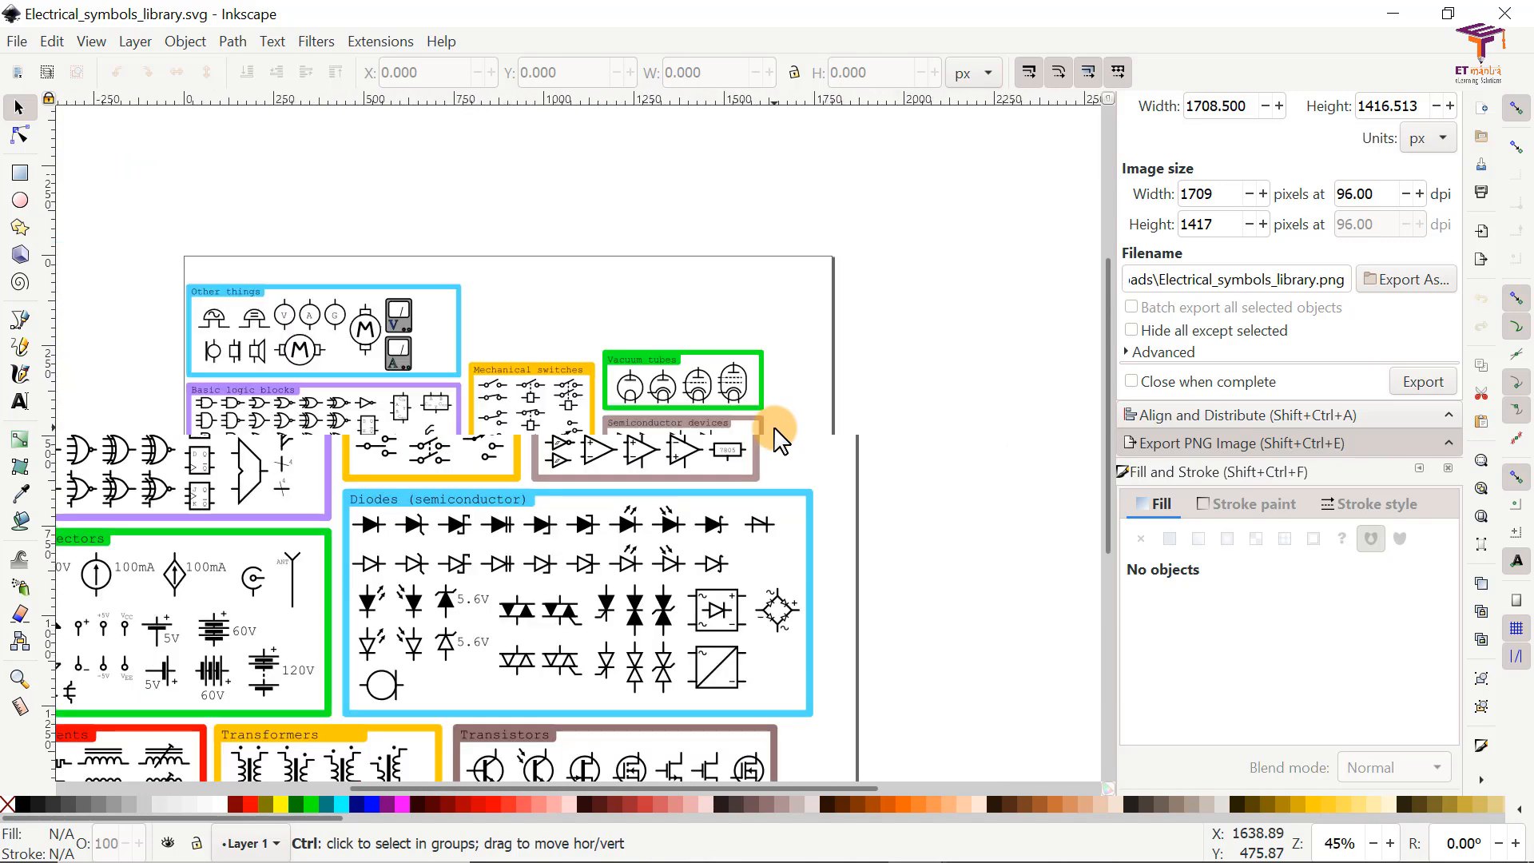
scroll(779, 438, down, 2)
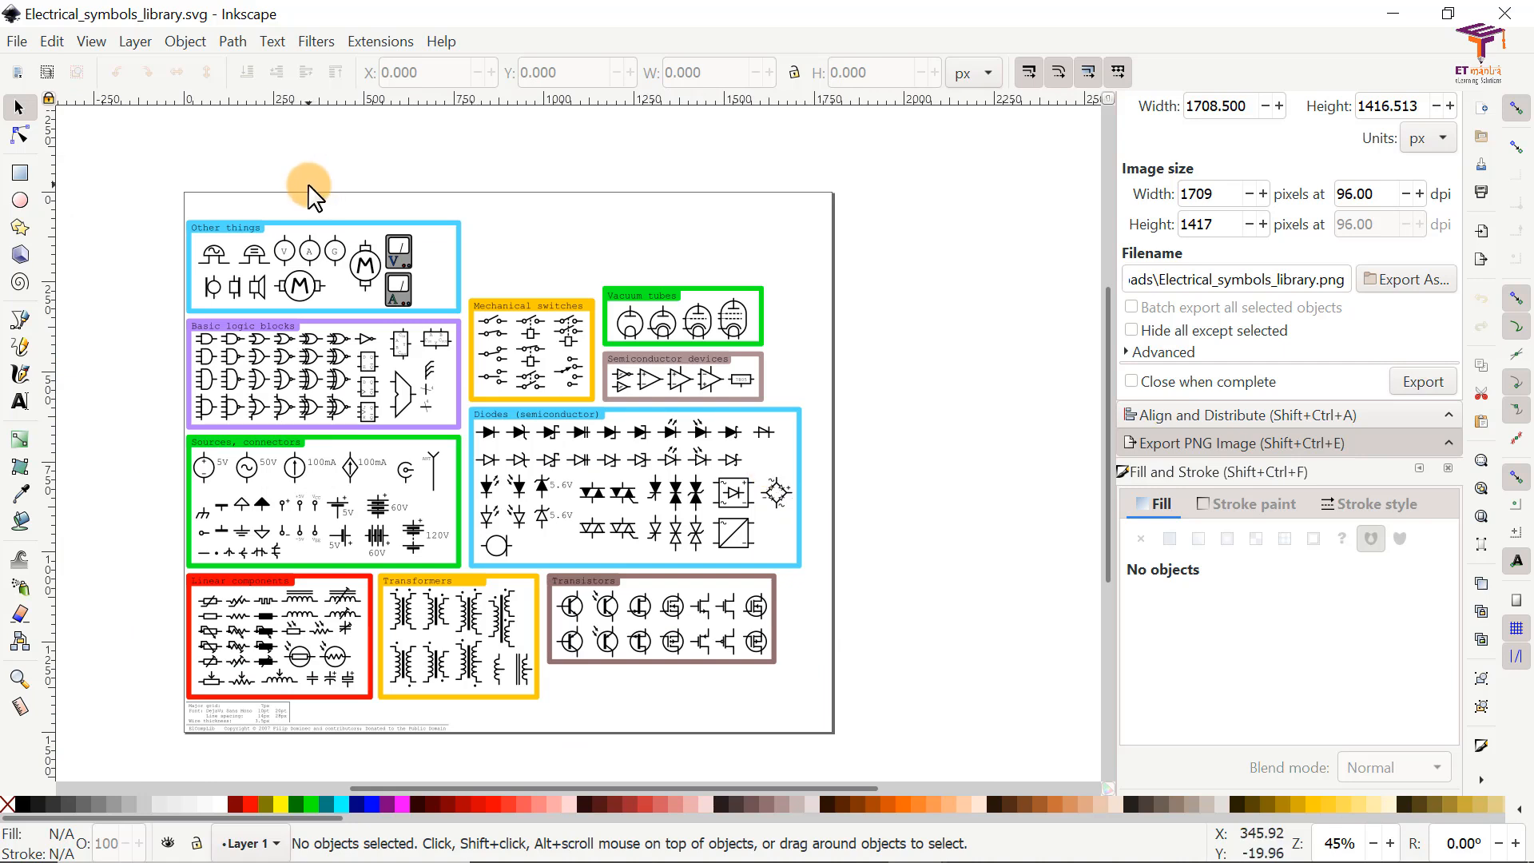
key(z)
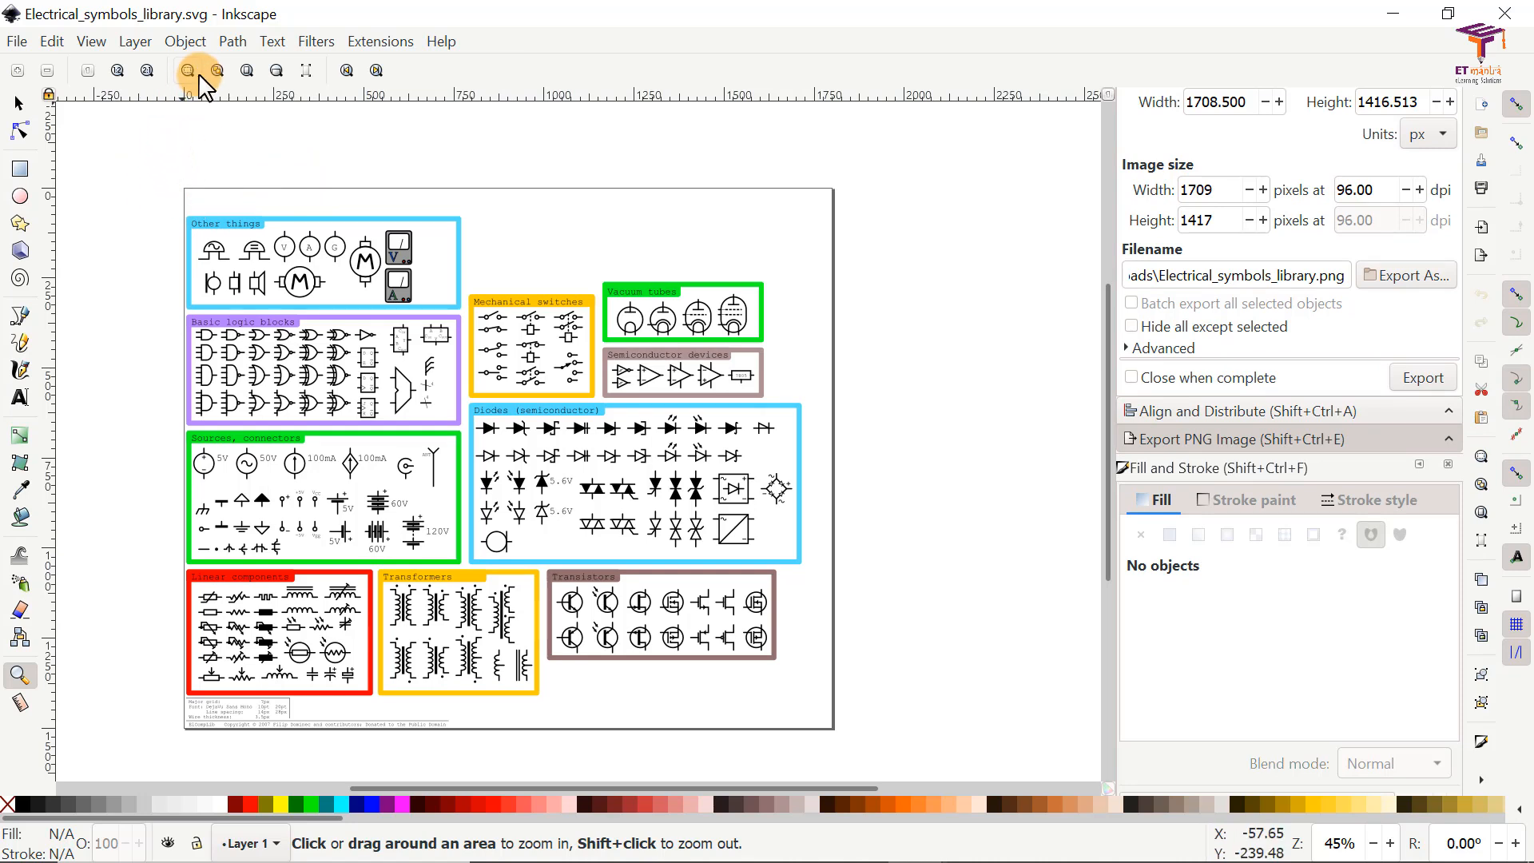
click(118, 71)
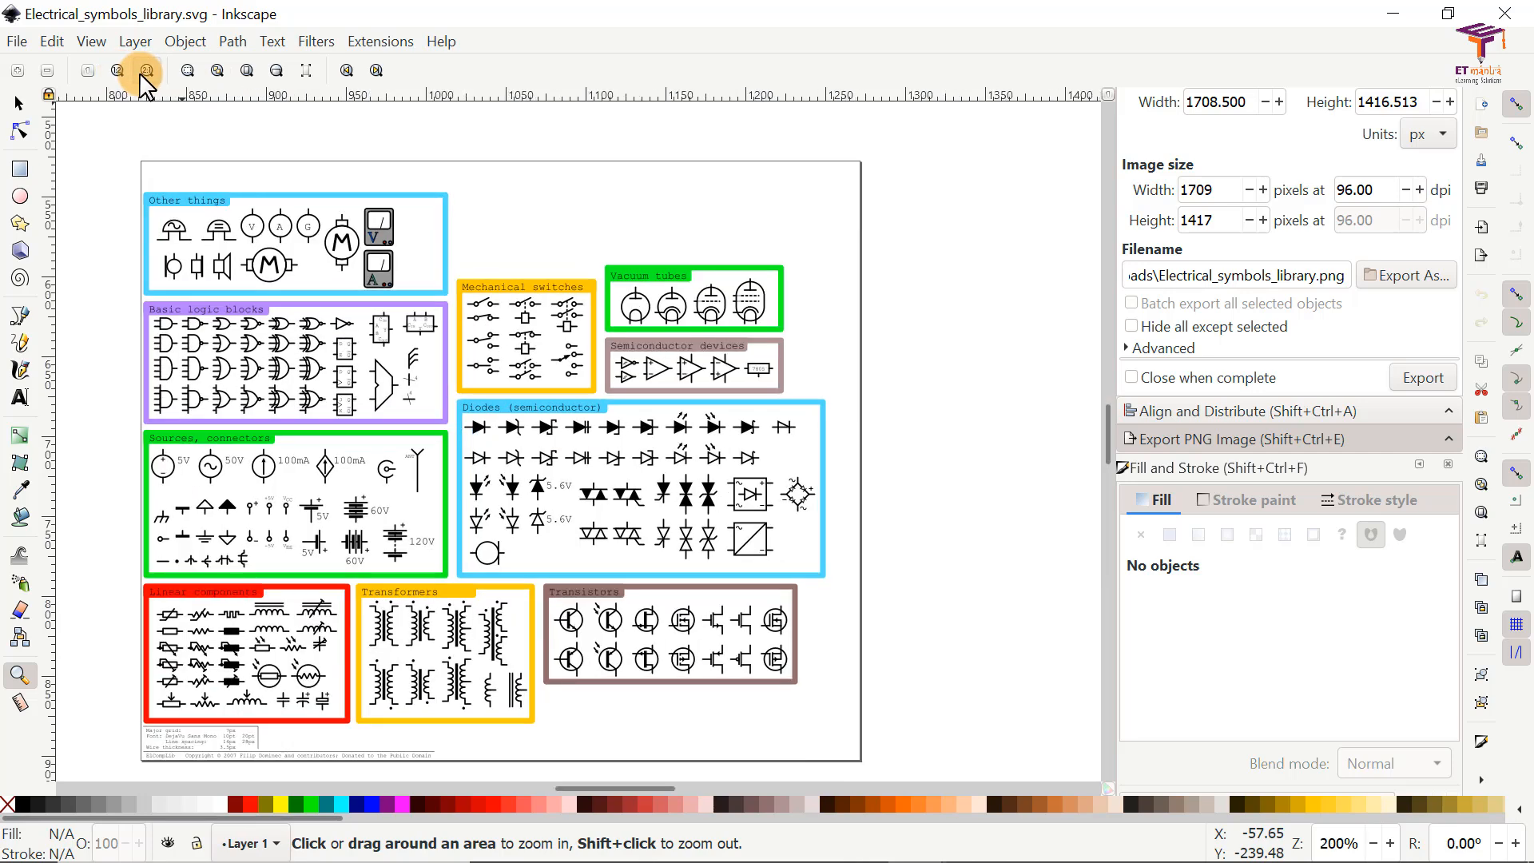
click(145, 71)
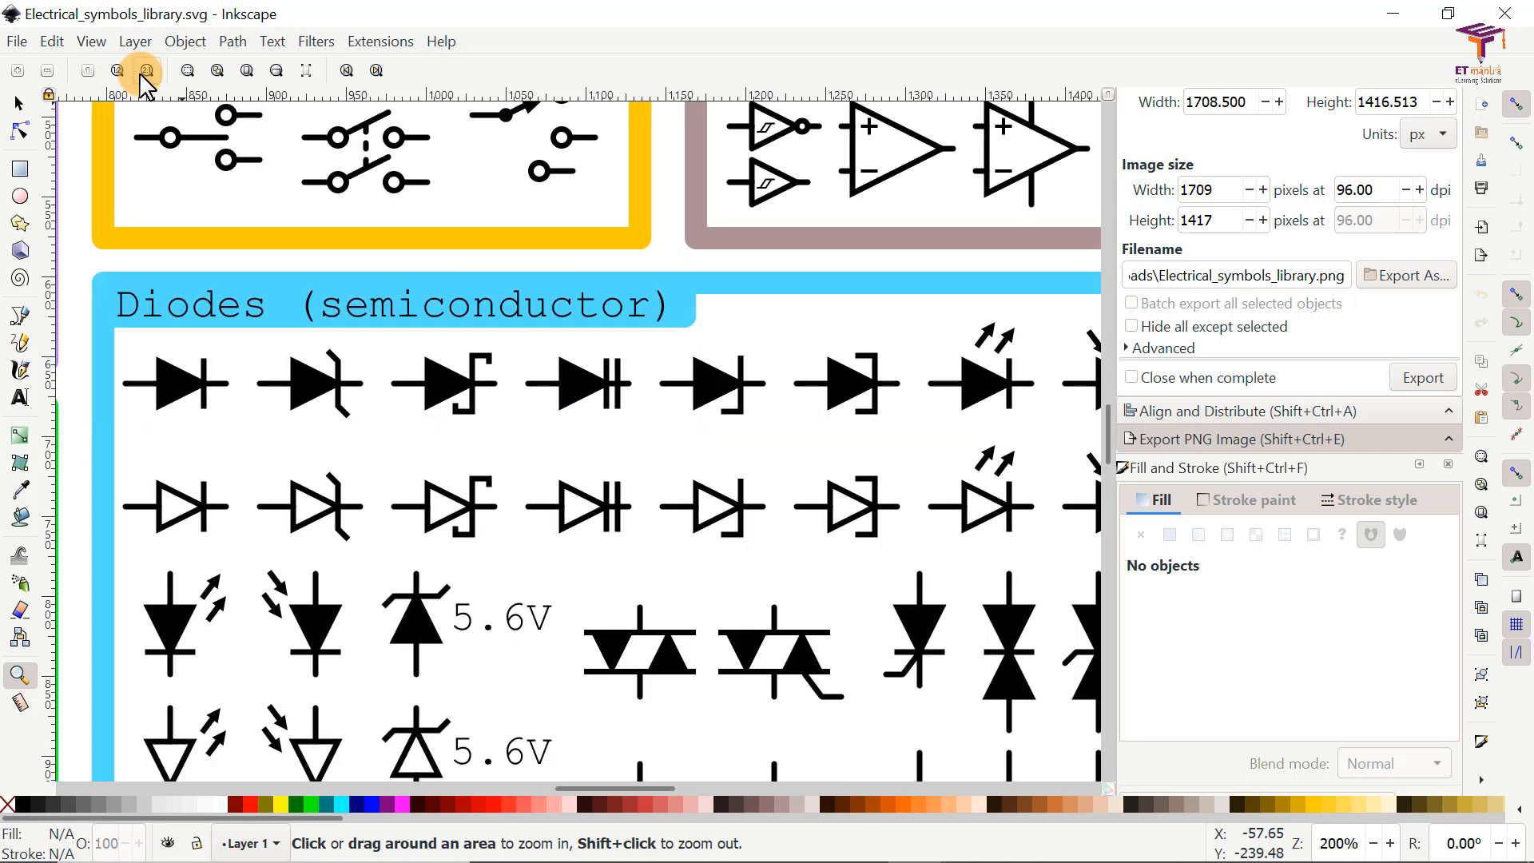
click(216, 71)
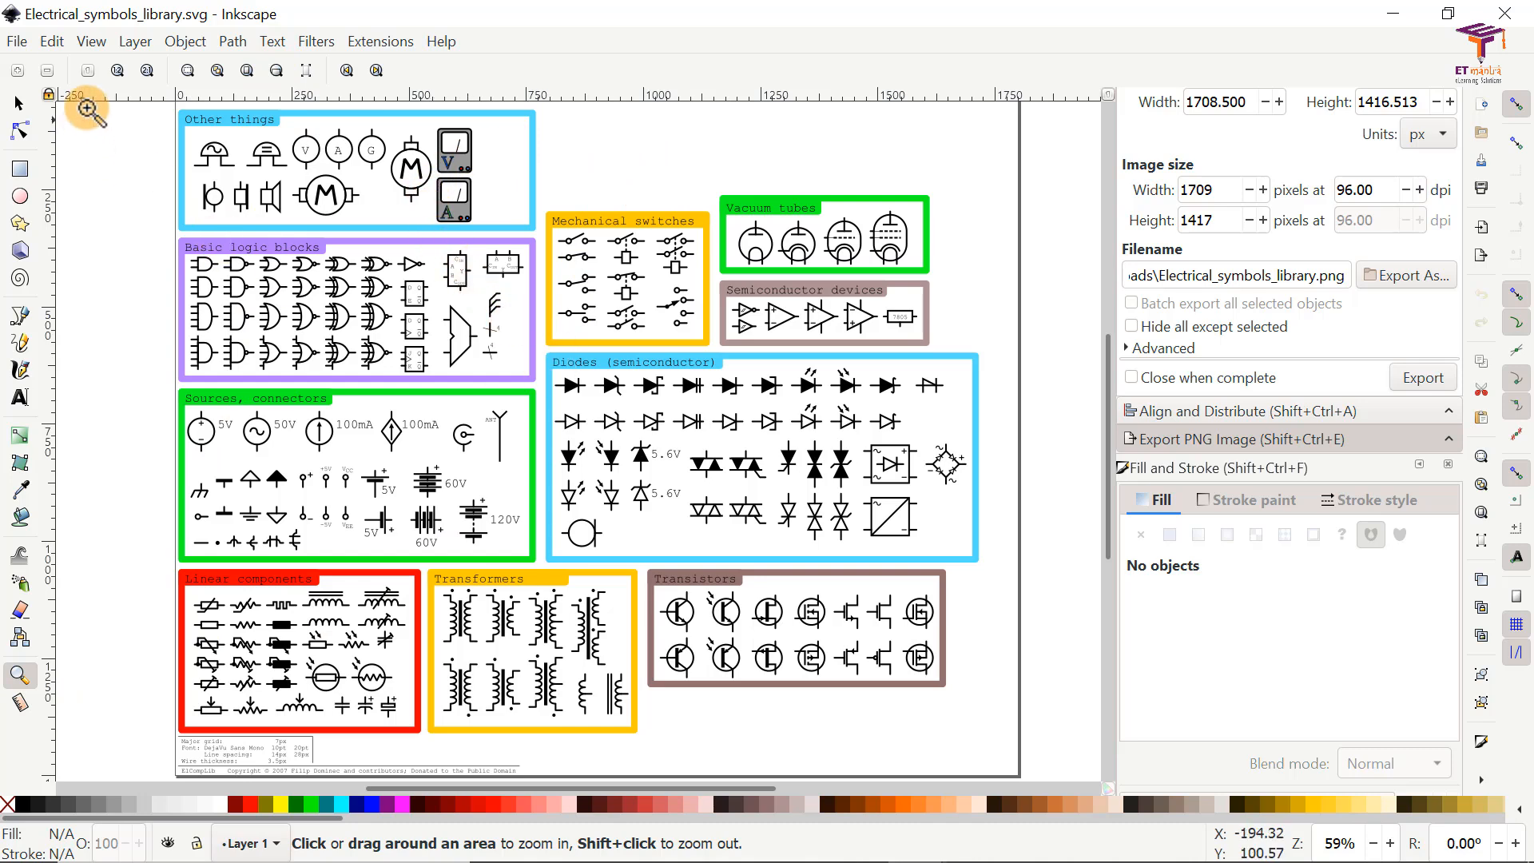
click(23, 107)
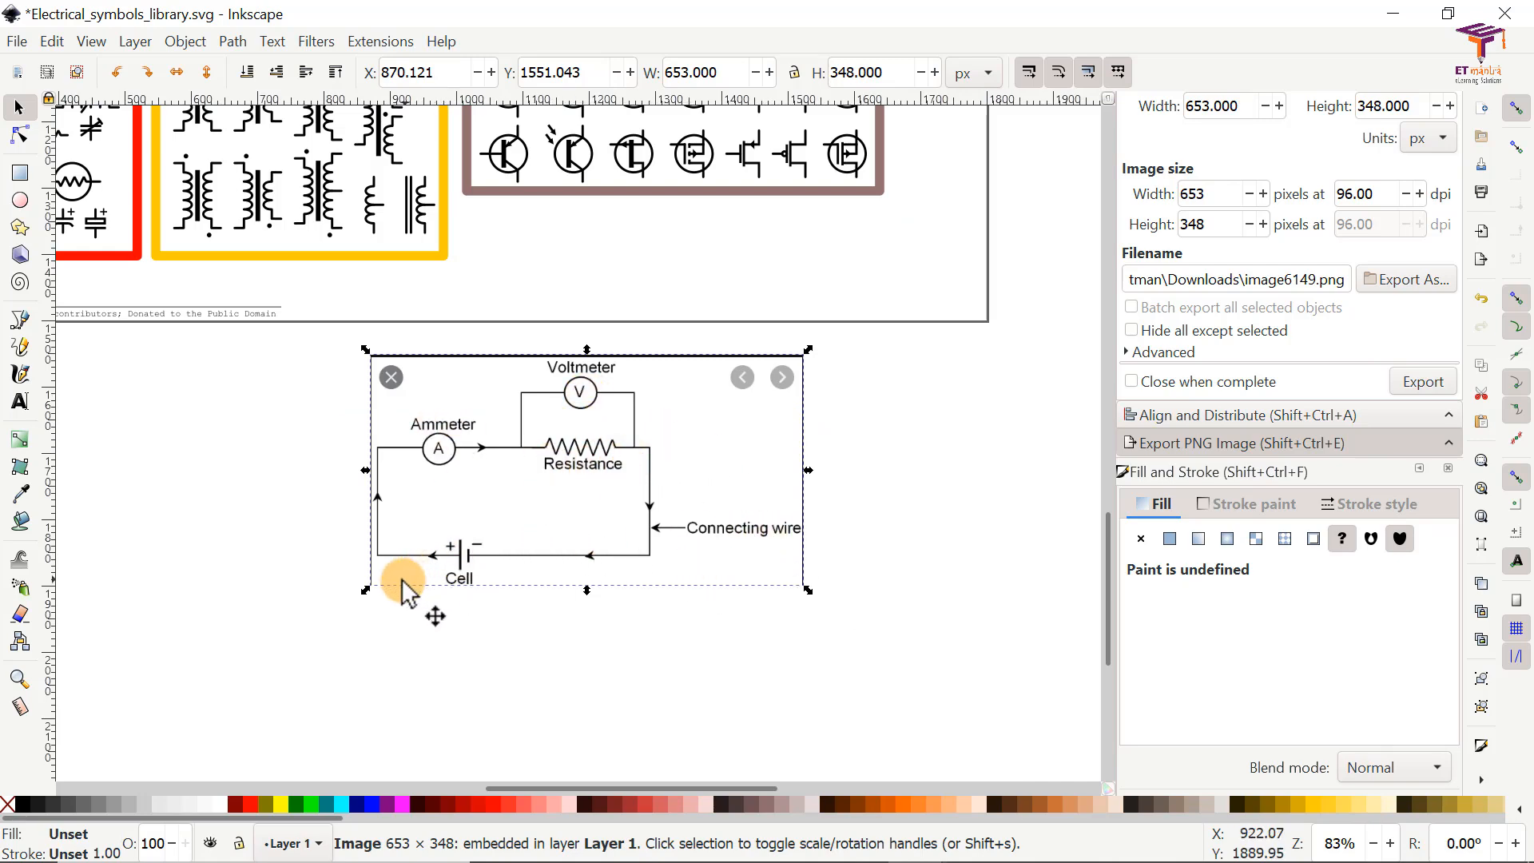
Step: Select the circled V voltmeter symbol in the Other things group and shift it slightly downward
scroll(406, 589, up, 4)
scroll(406, 590, up, 2)
ctrl+scroll(492, 552, down, 2)
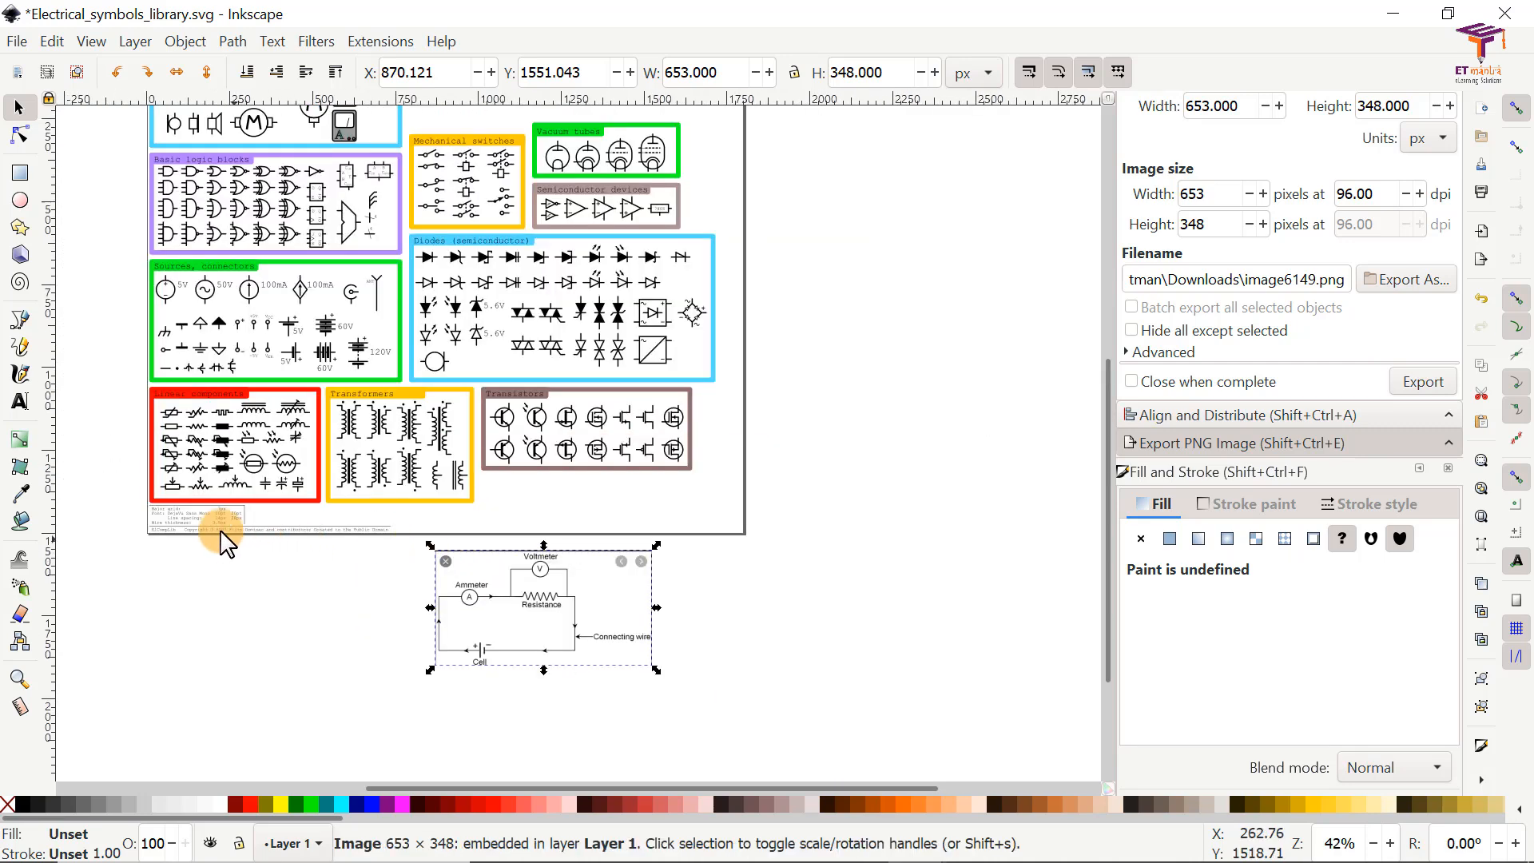
scroll(213, 353, up, 4)
scroll(251, 154, down, 2)
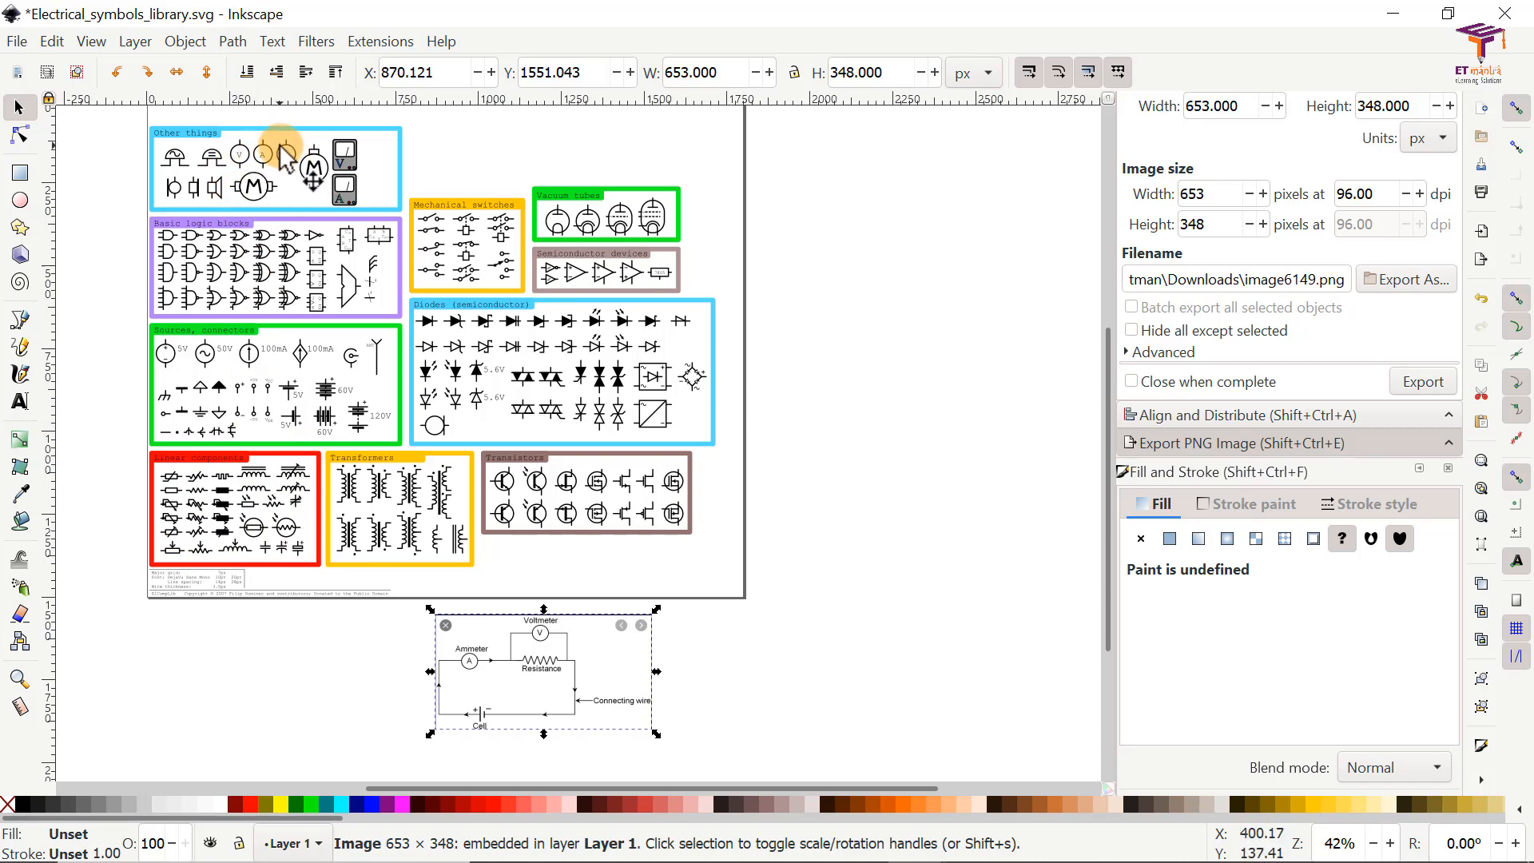
scroll(236, 157, up, 1)
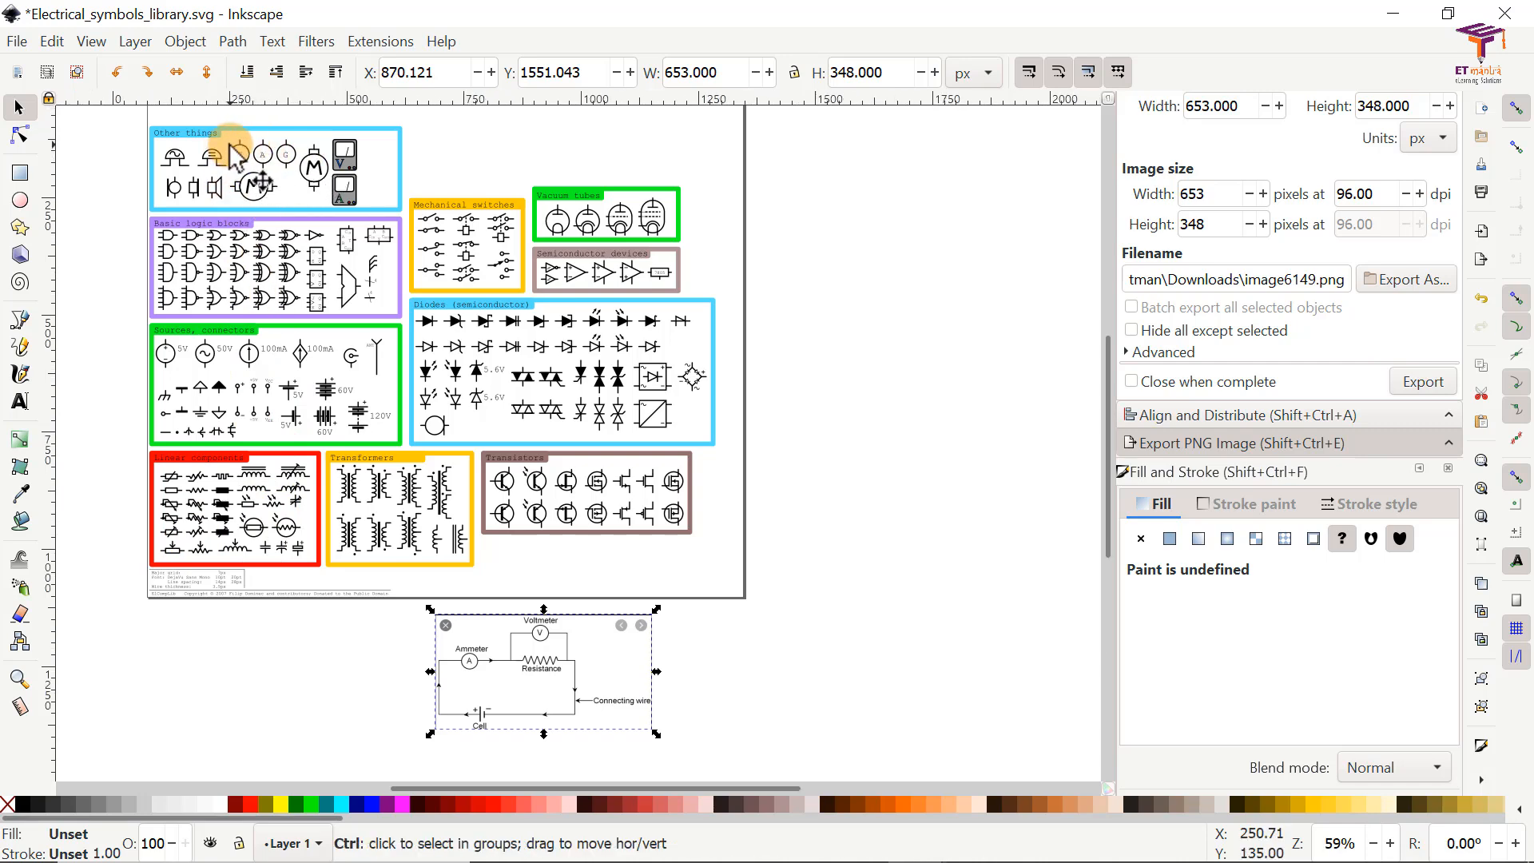
scroll(236, 157, up, 5)
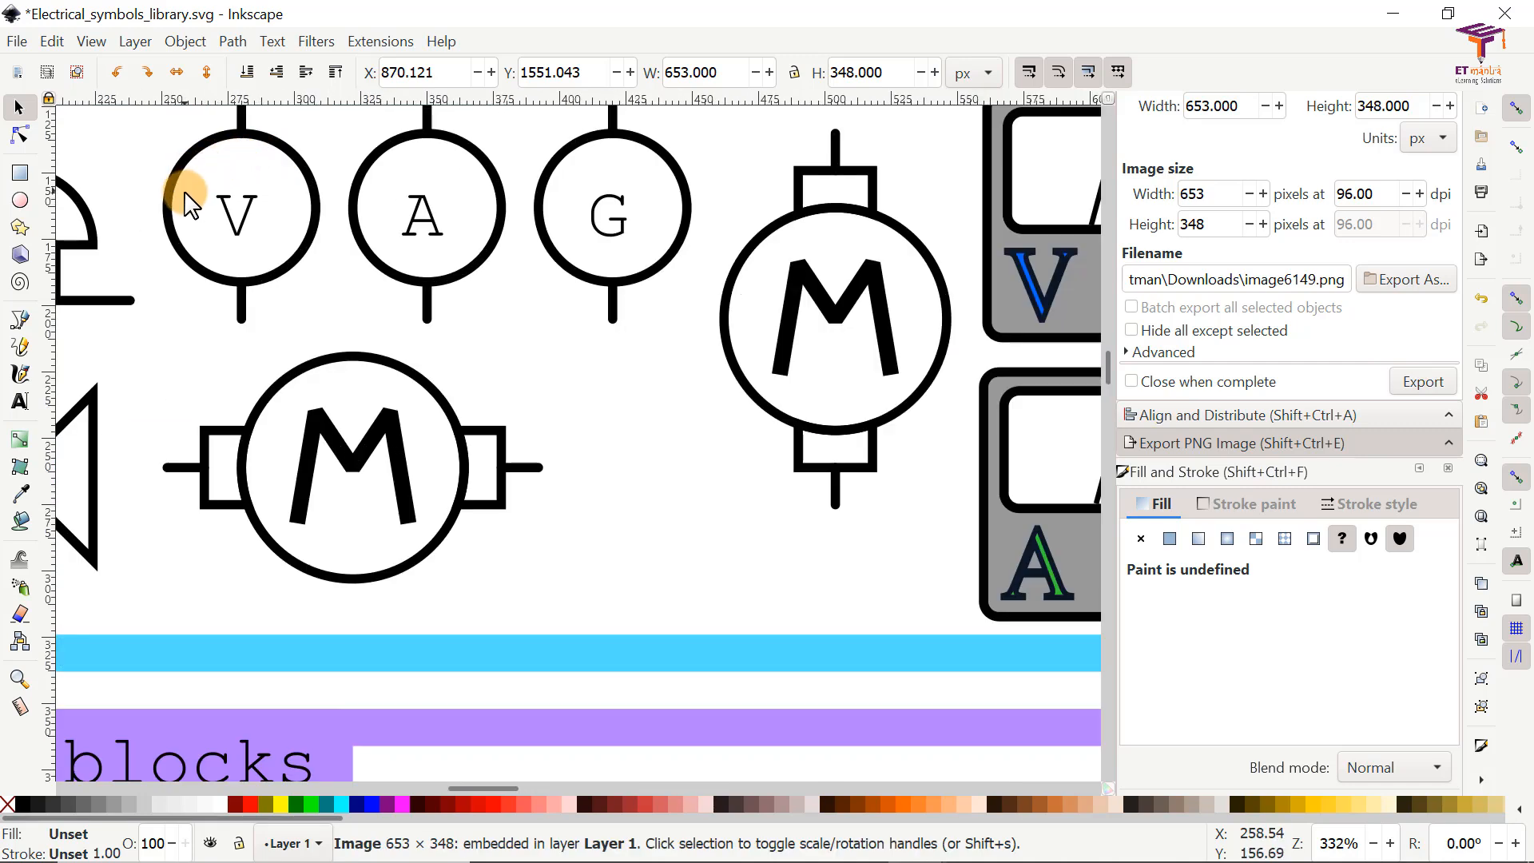
scroll(187, 204, up, 4)
click(242, 265)
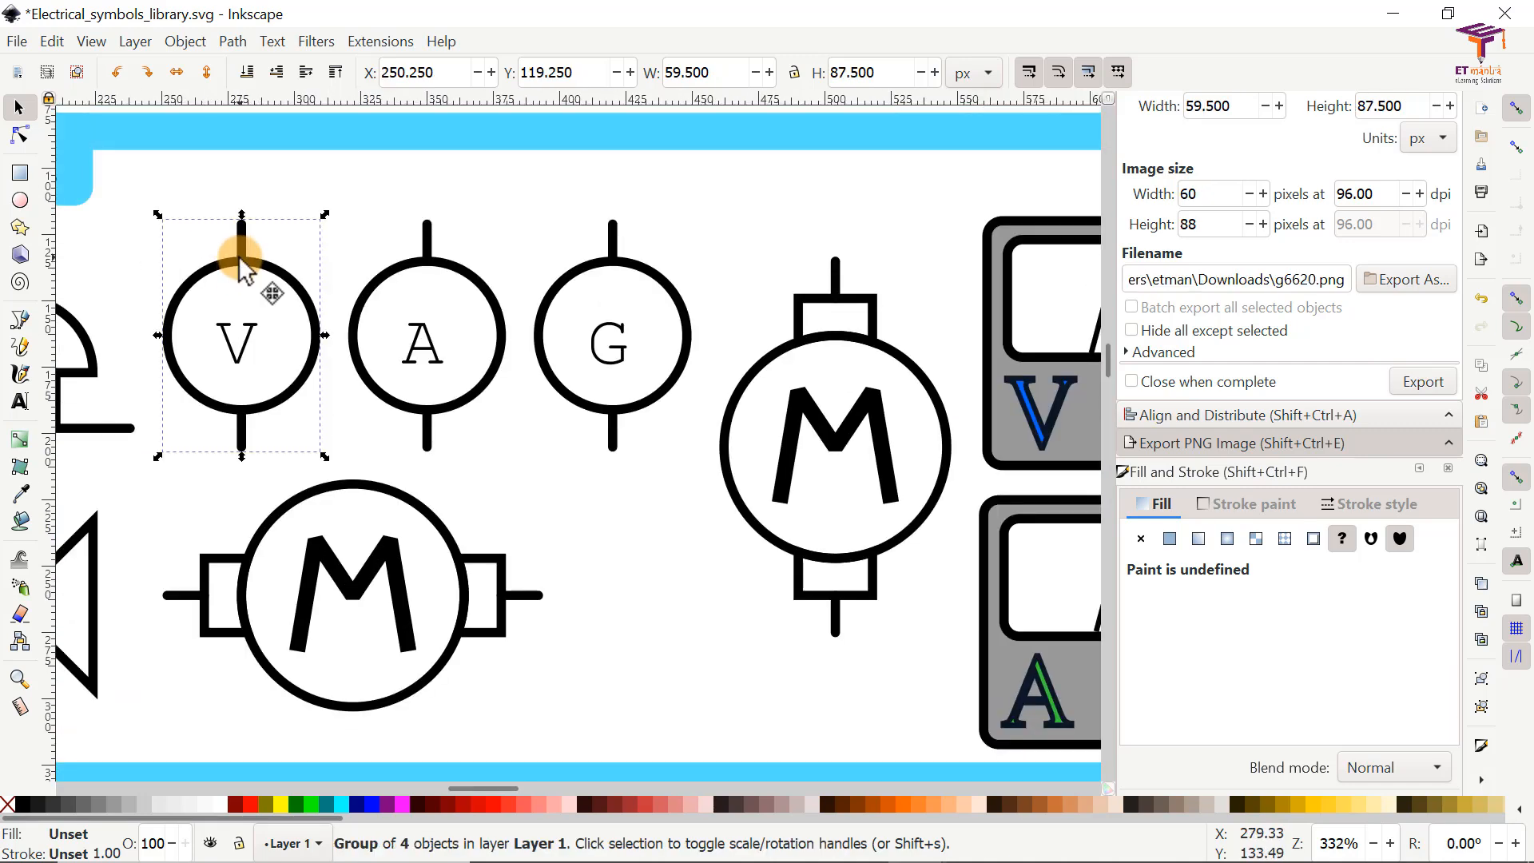
mouse_move(240, 258)
mouse_down()
mouse_move(418, 212)
mouse_move(415, 229)
mouse_move(181, 260)
mouse_move(274, 253)
mouse_move(234, 262)
mouse_up()
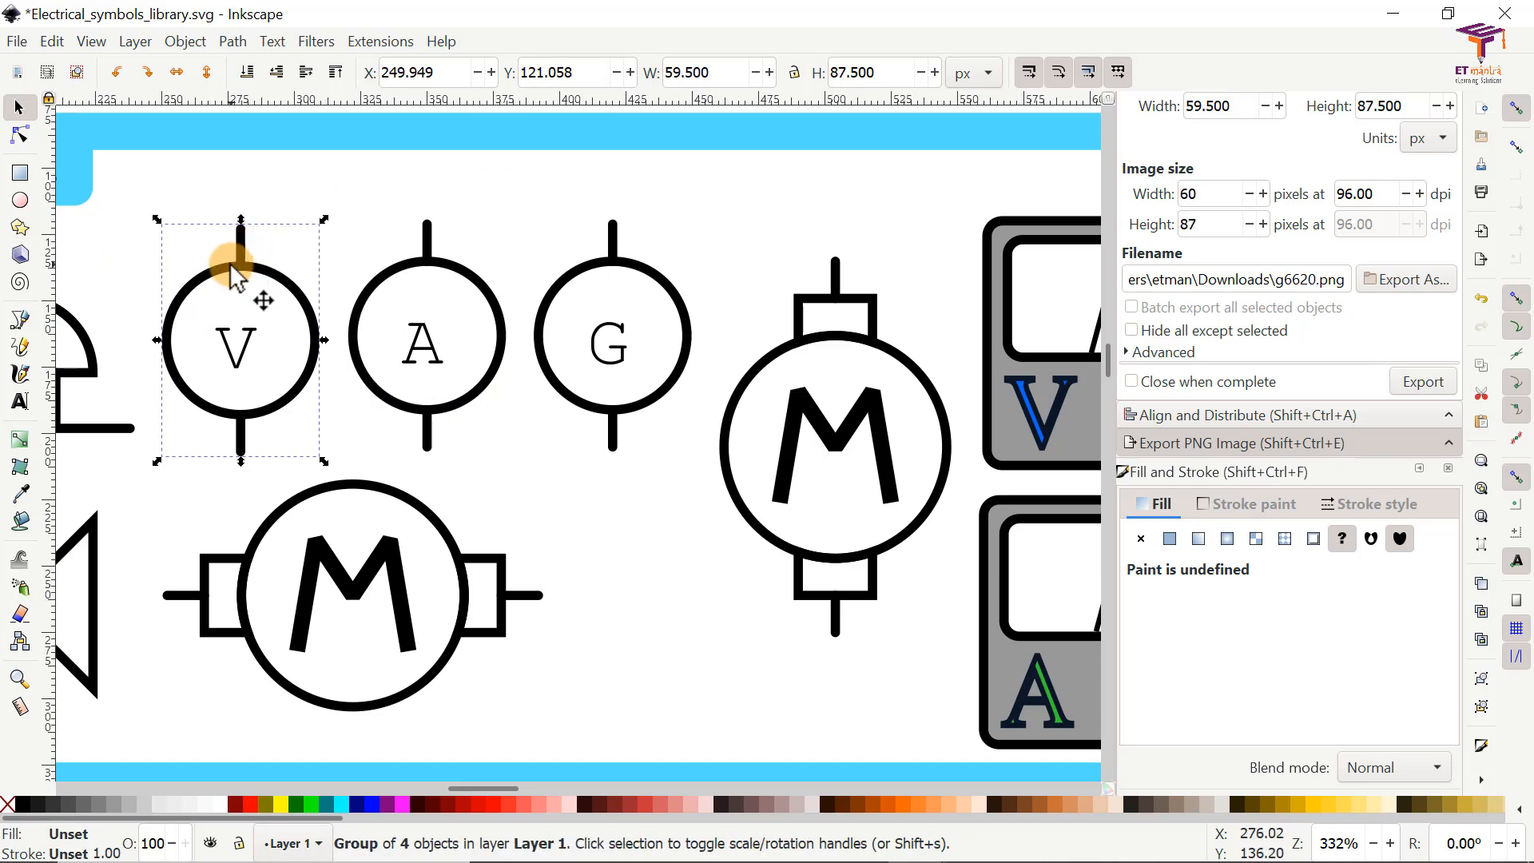
Step: Create a new default document and move its window aside so the symbol library remains accessible
ctrl+scroll(250, 274, down, 4)
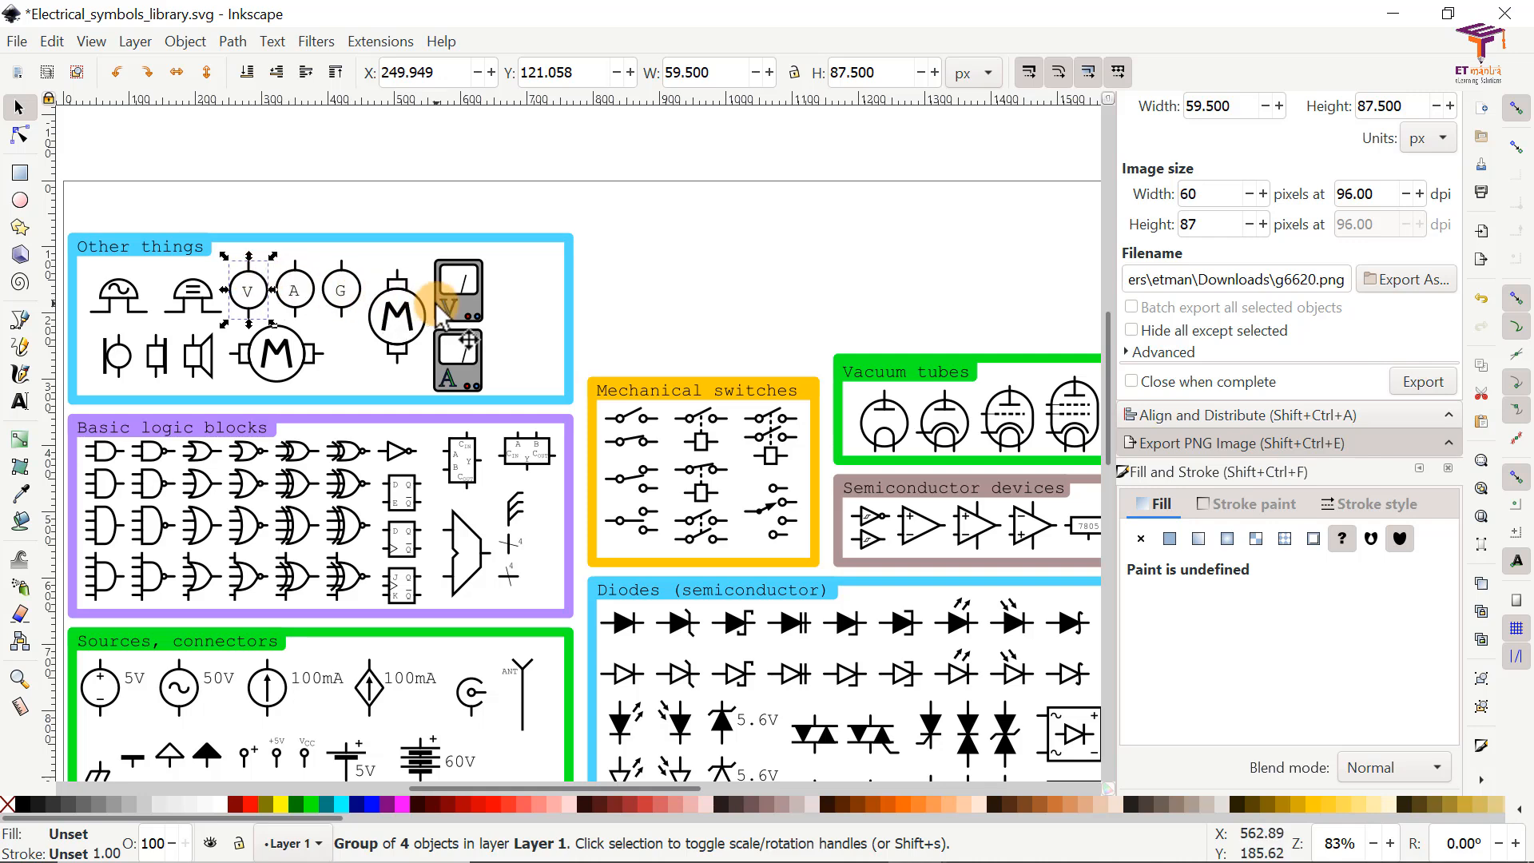
click(16, 43)
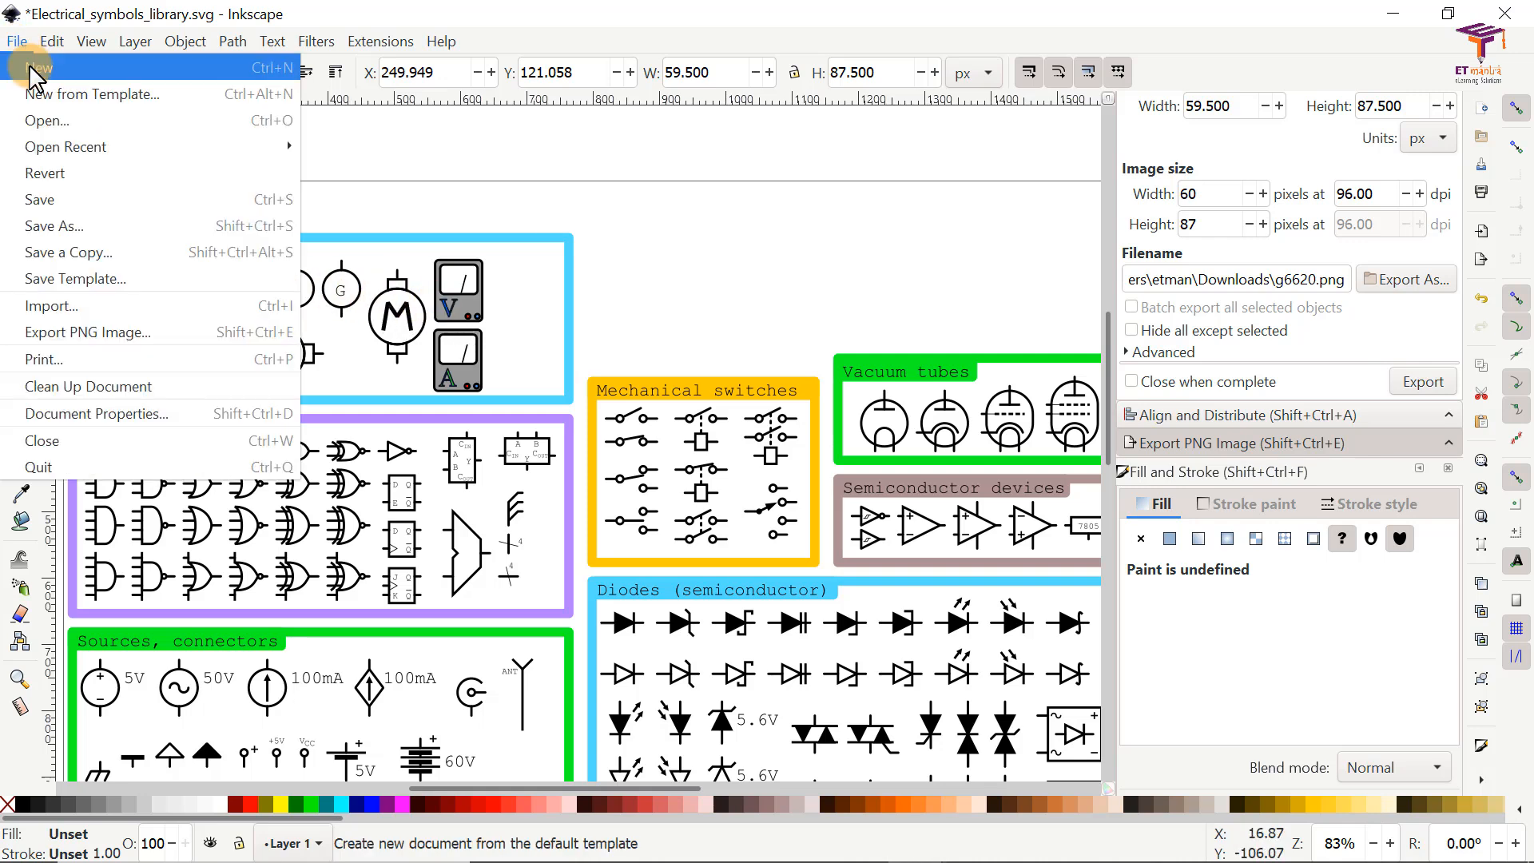
click(30, 67)
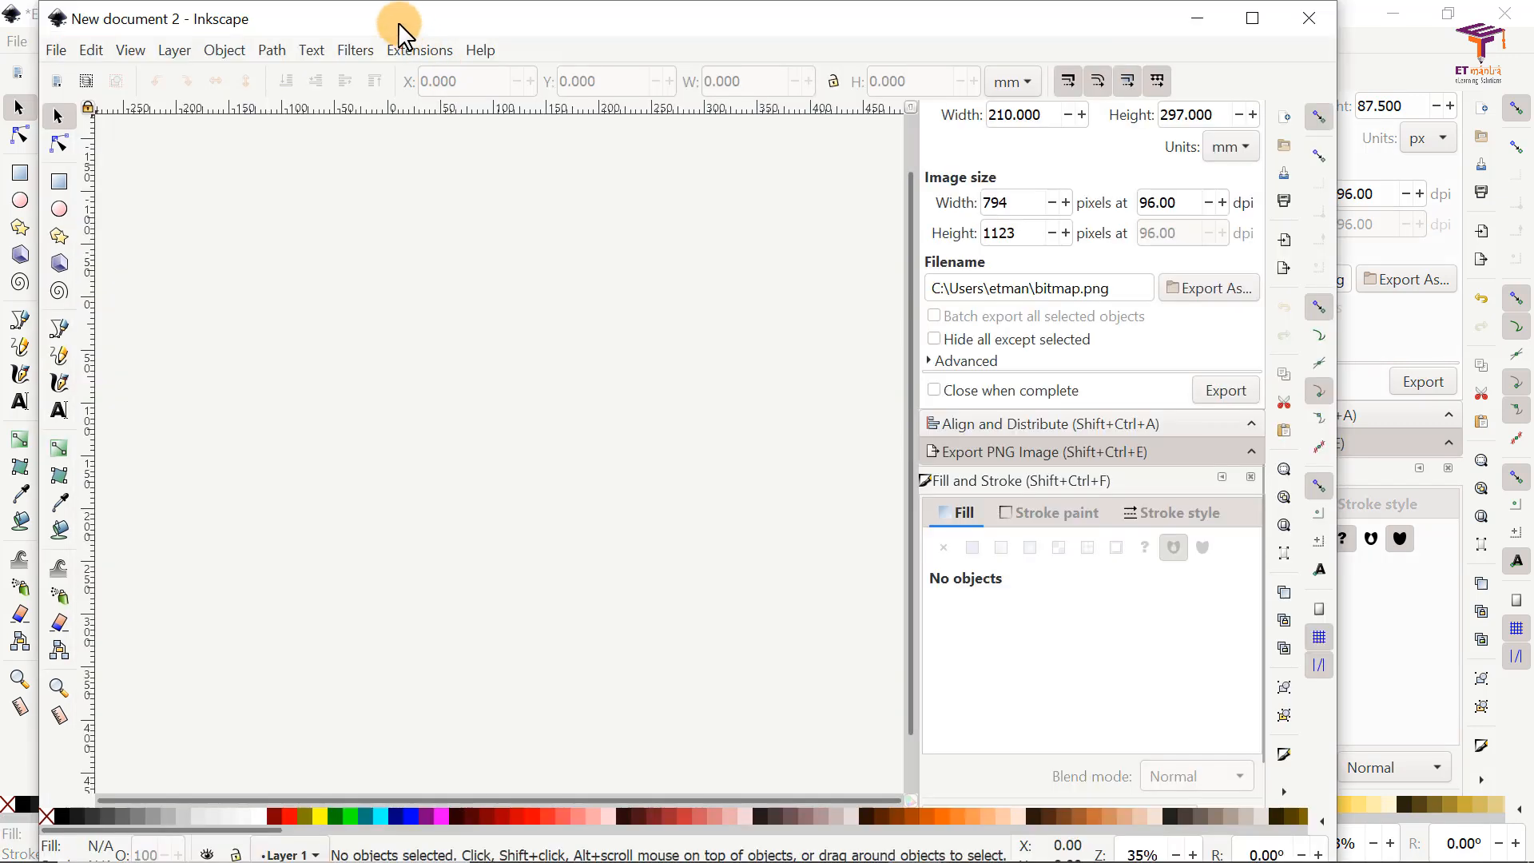
drag(400, 27, 879, 62)
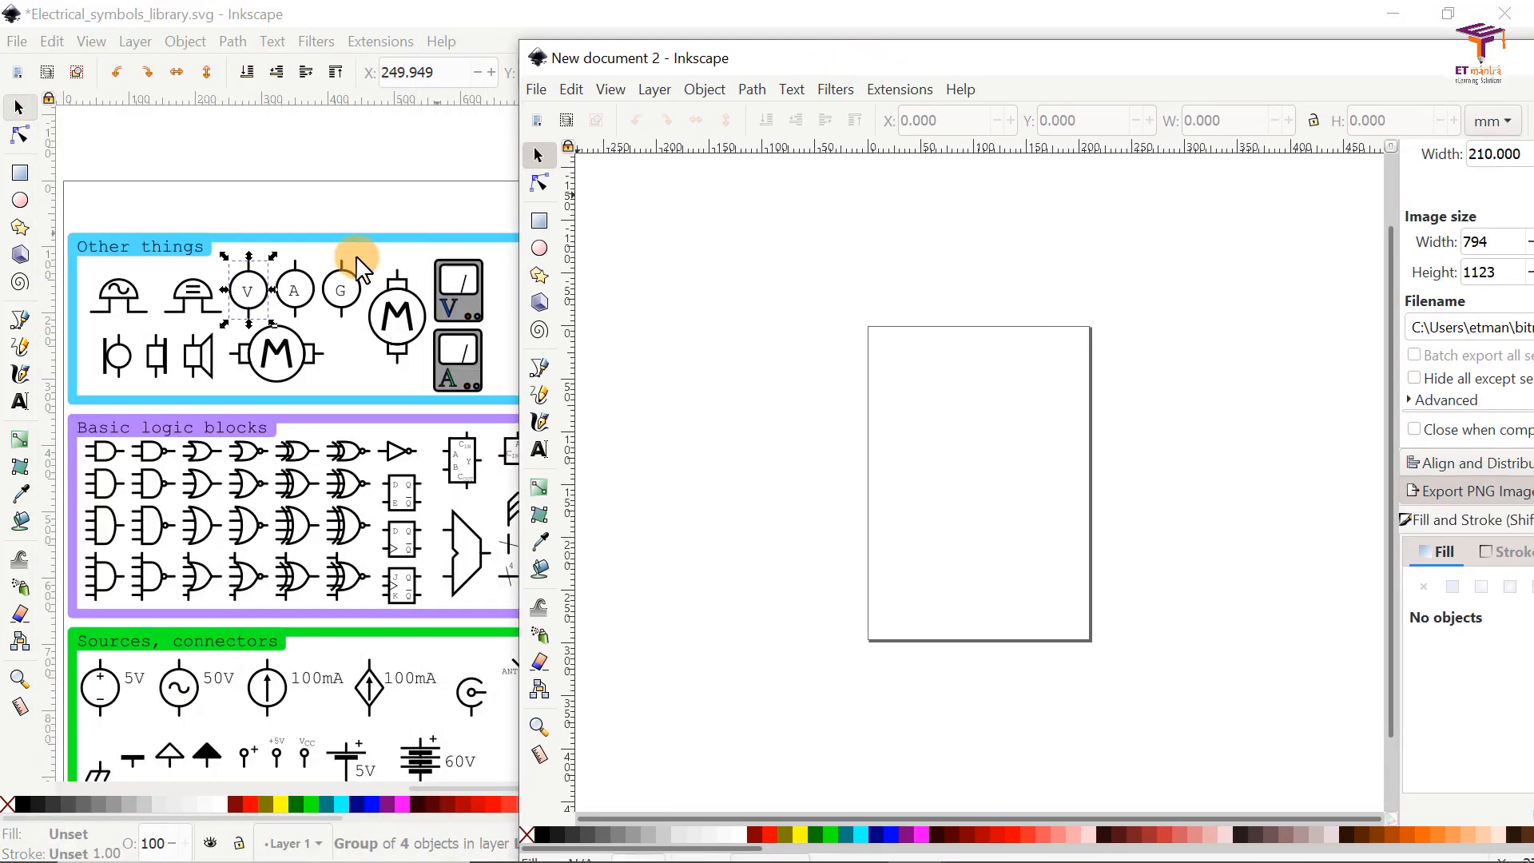
Step: In the library, select together the circled V voltmeter, circled A ammeter, upright 5V cell and plain zigzag resistor
click(296, 283)
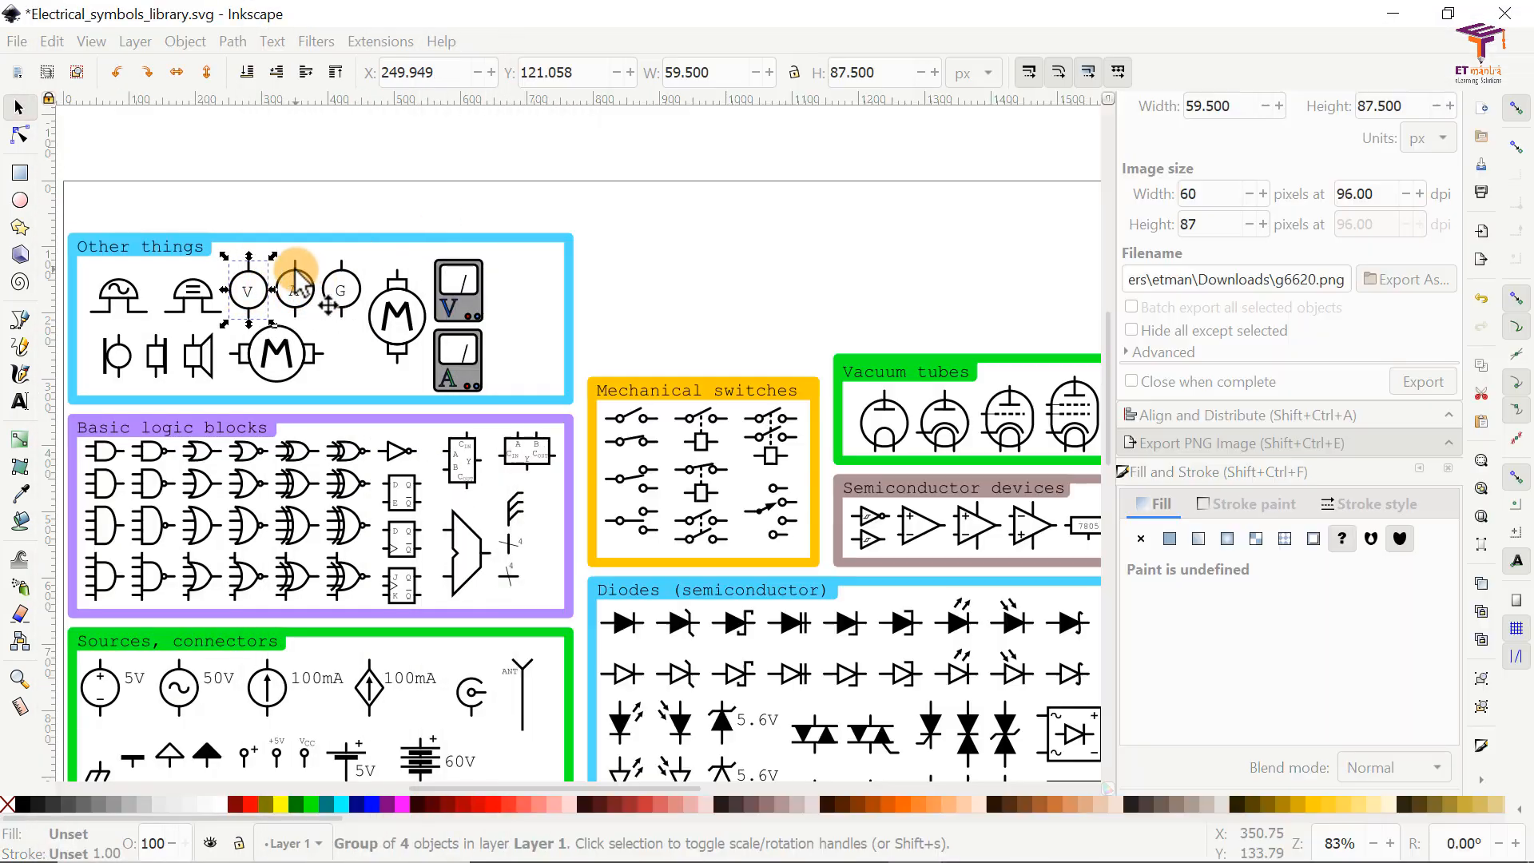
click(244, 291)
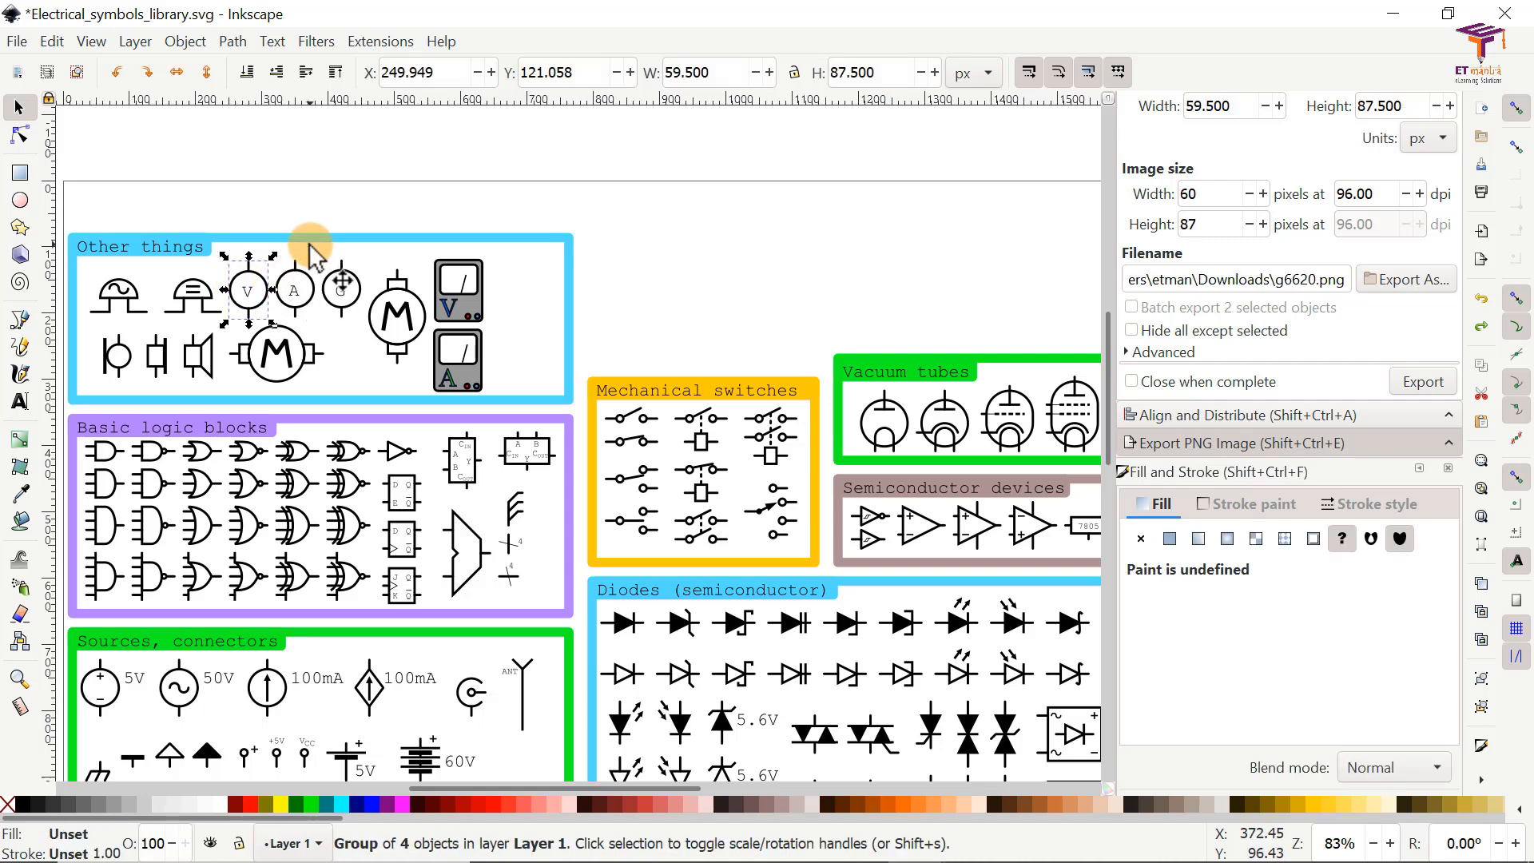
shift+click(316, 292)
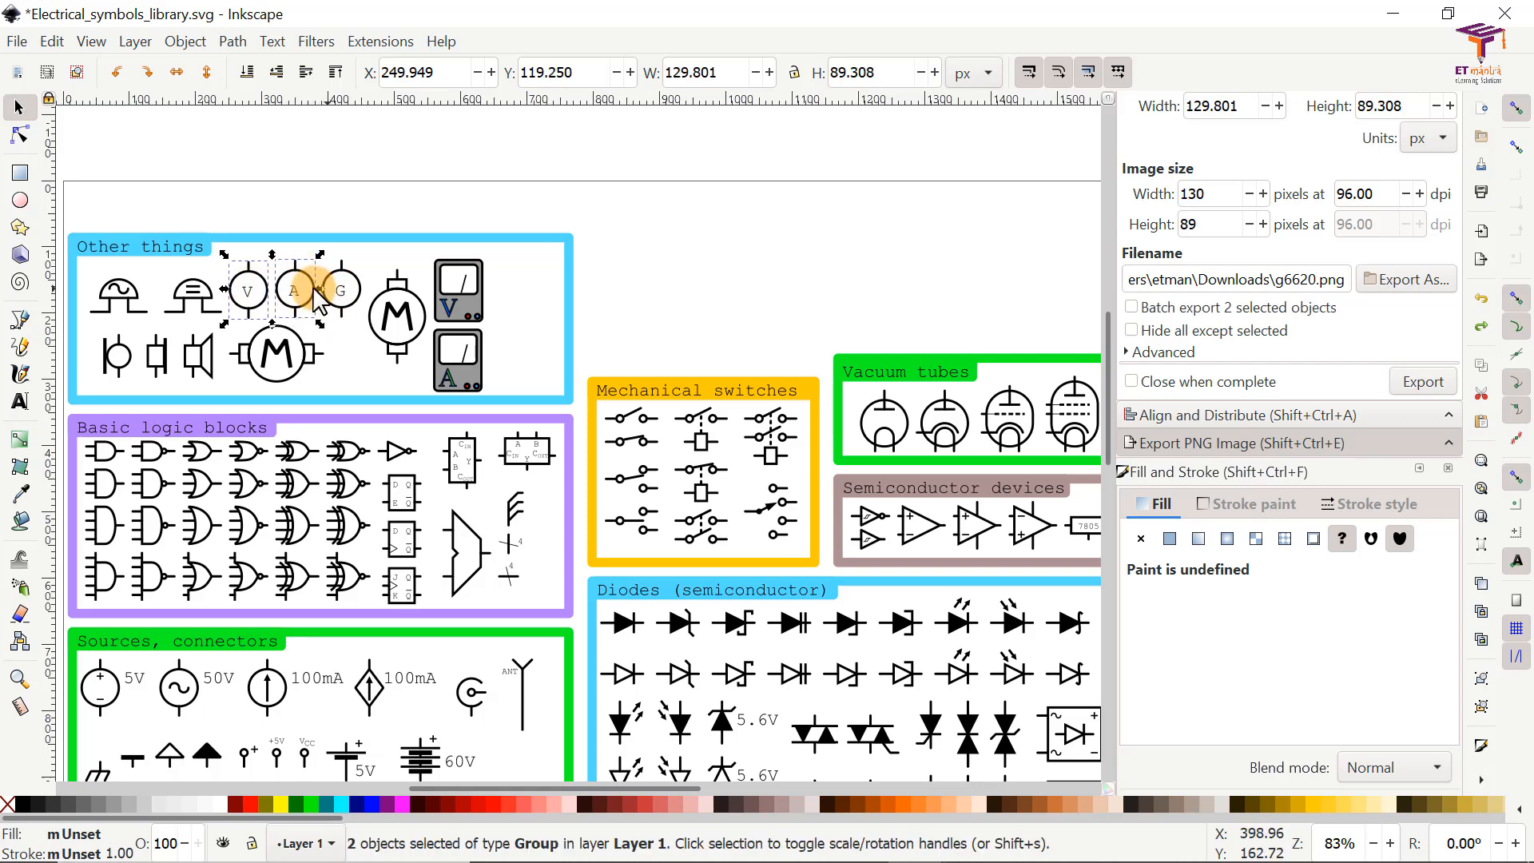
scroll(322, 297, down, 8)
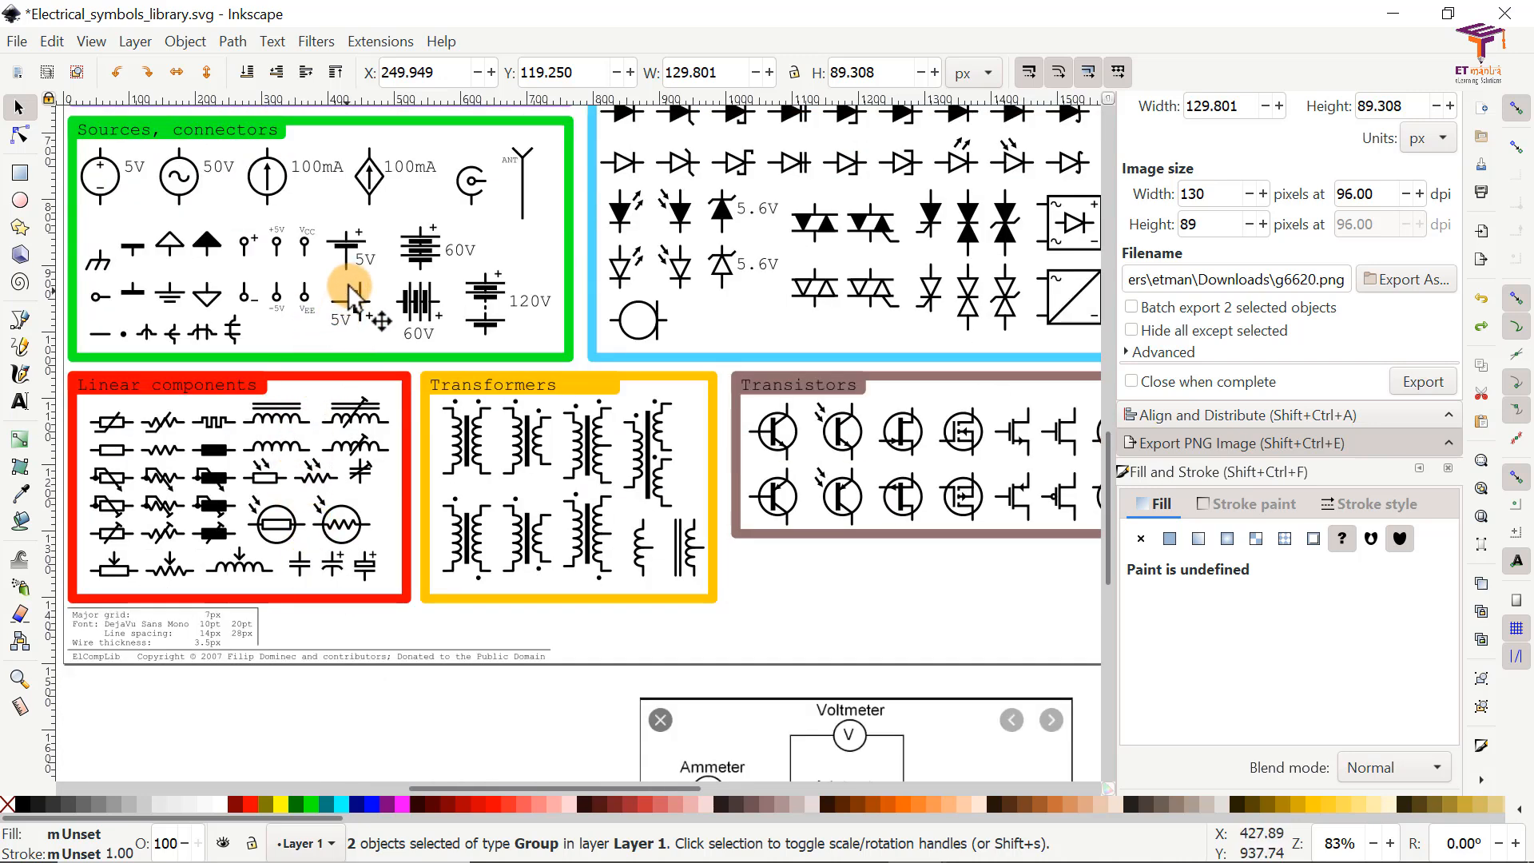
shift+click(348, 256)
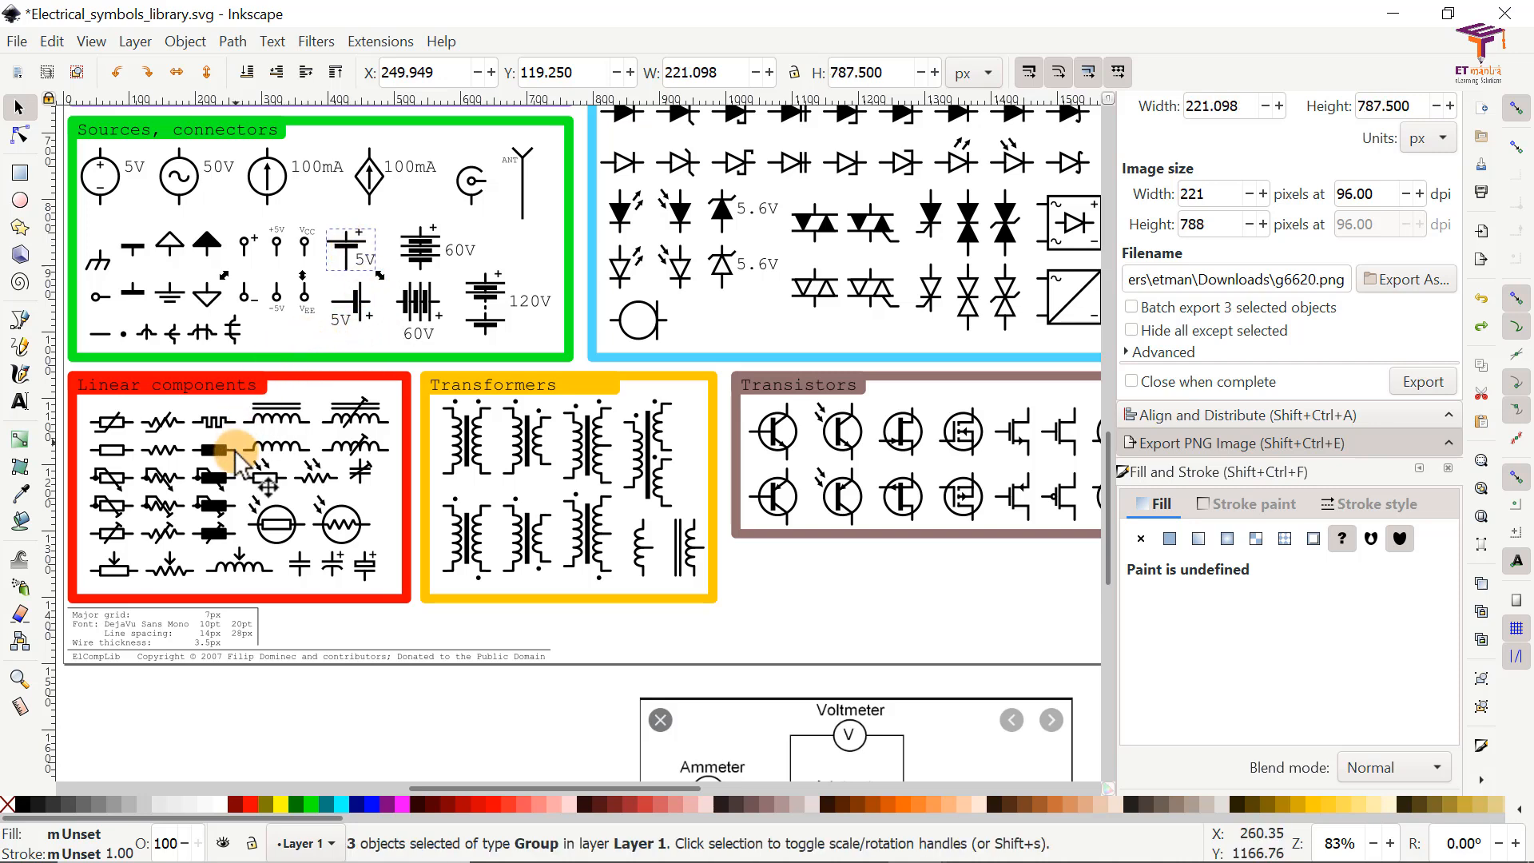
shift+click(159, 460)
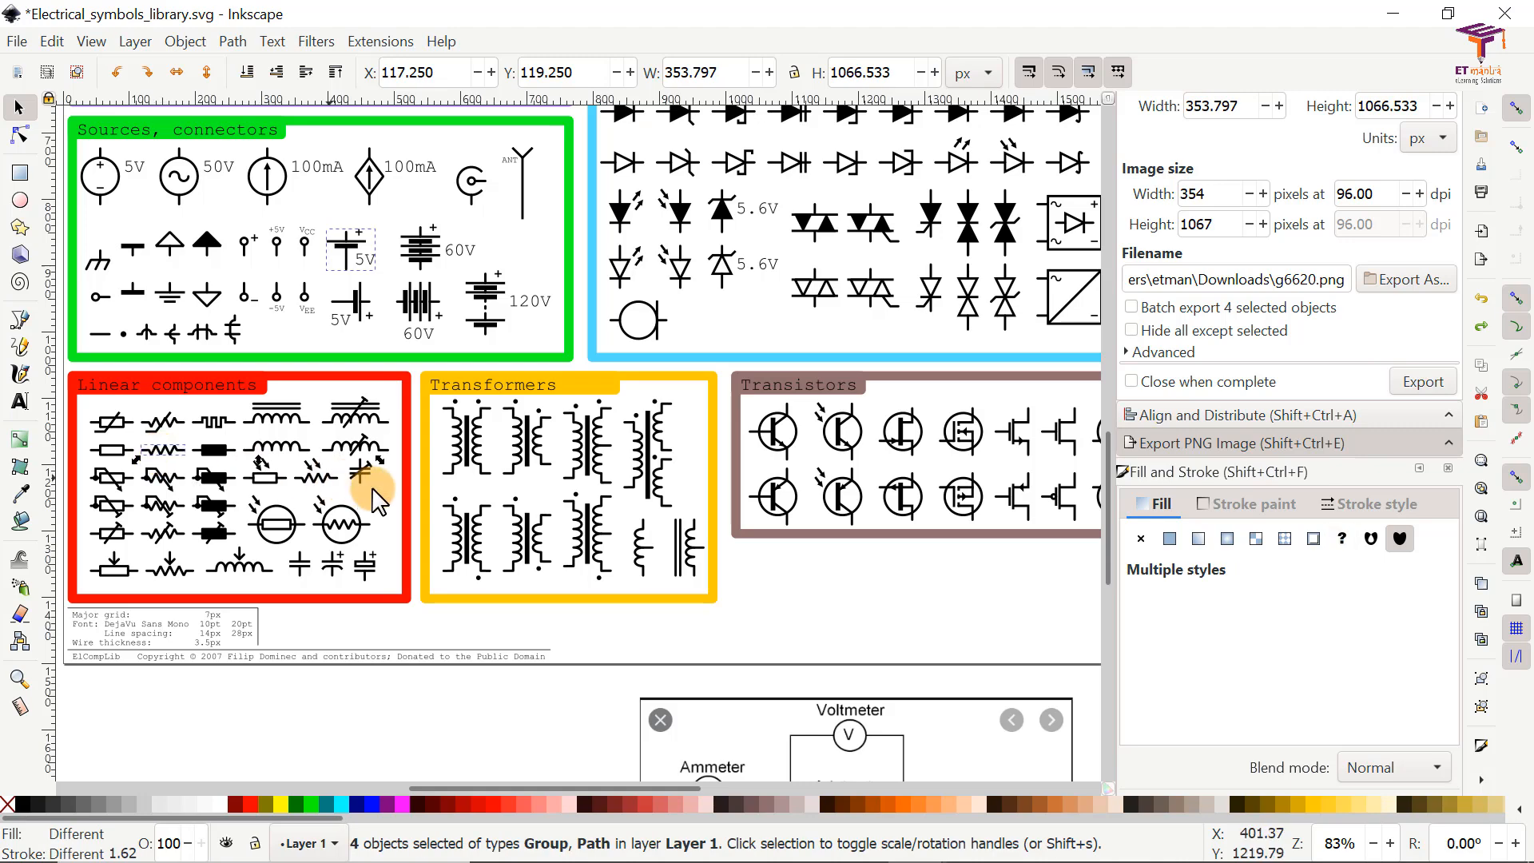
Step: Check the four selected symbols across the library groups and copy them to the clipboard
scroll(332, 527, up, 4)
scroll(332, 528, up, 6)
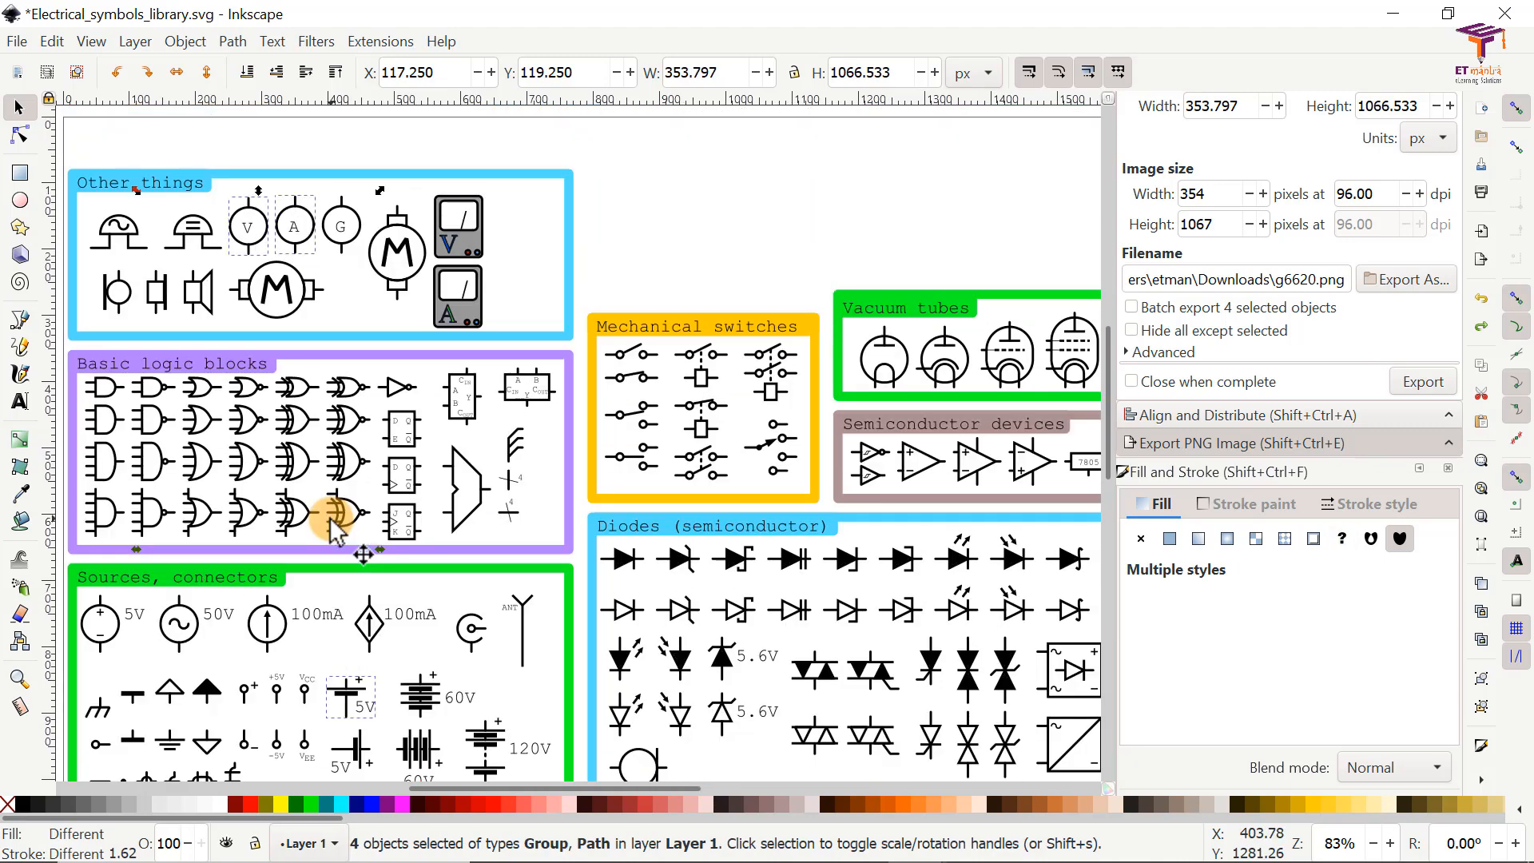
scroll(521, 461, down, 6)
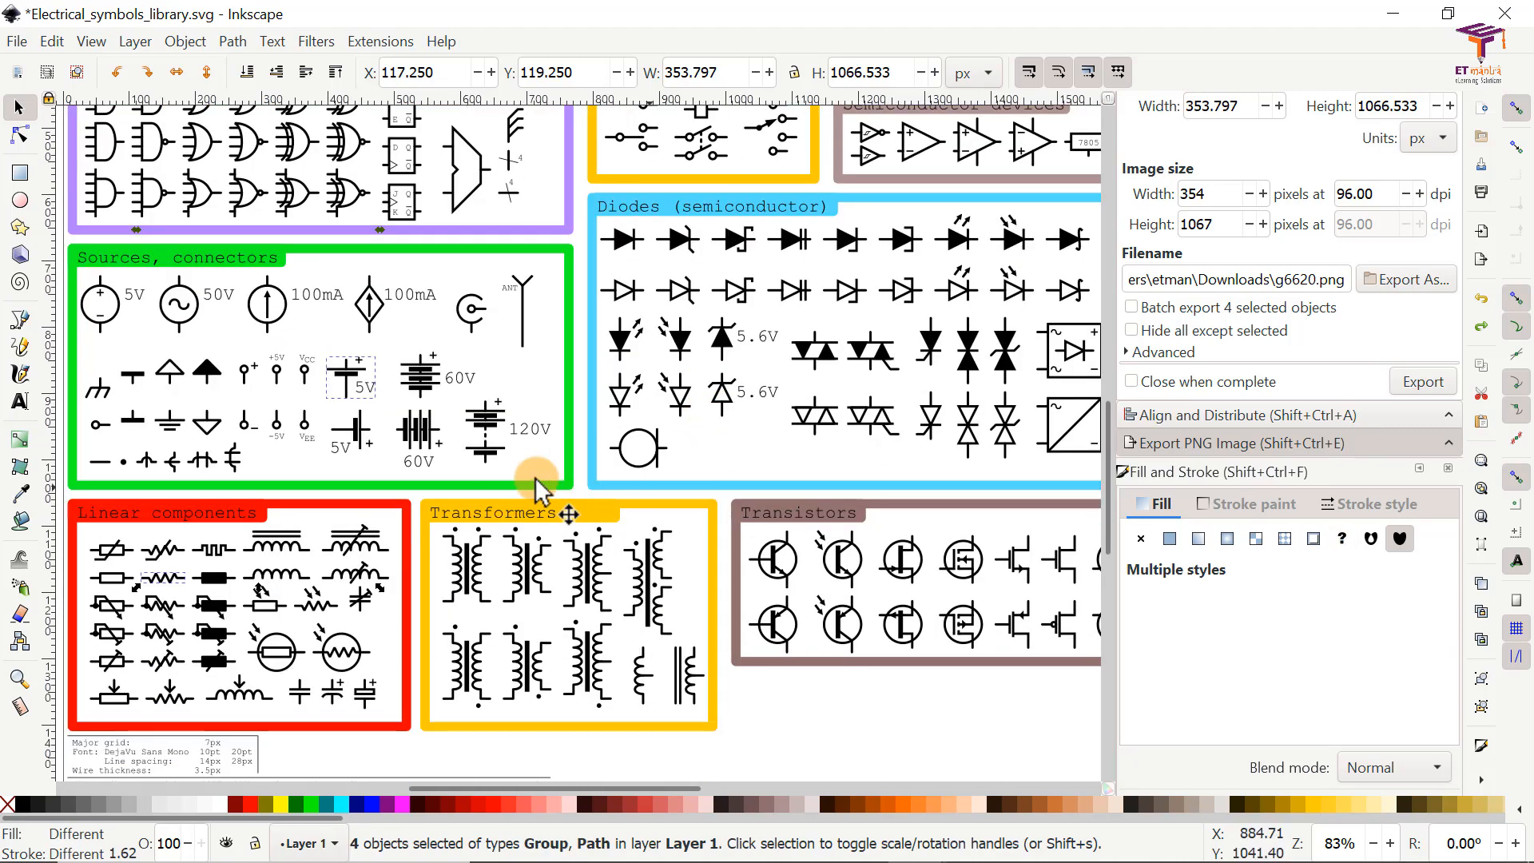
scroll(399, 463, up, 3)
scroll(398, 462, up, 6)
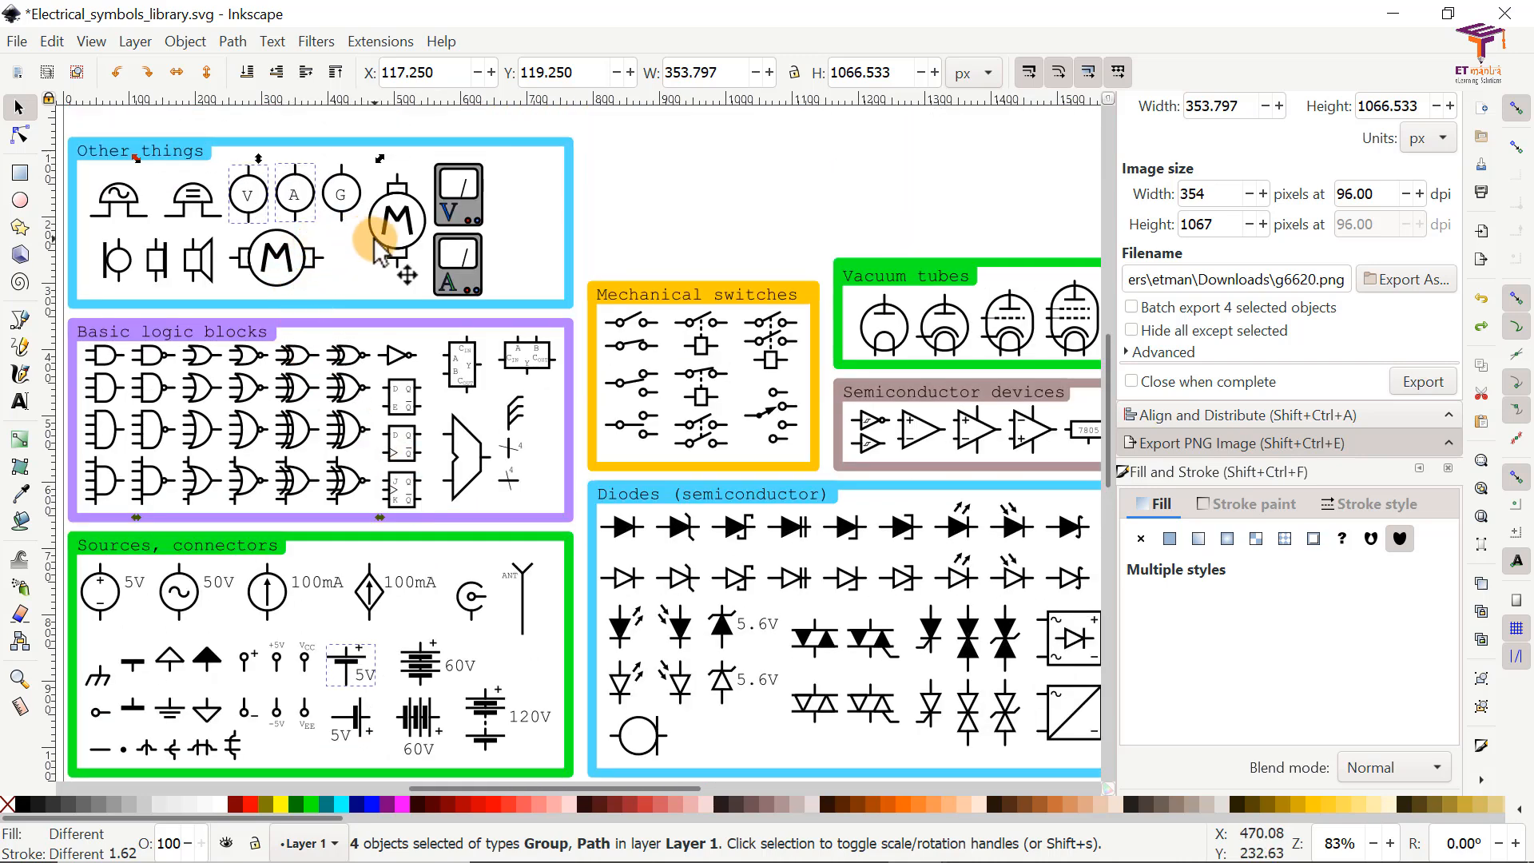
right_click(296, 201)
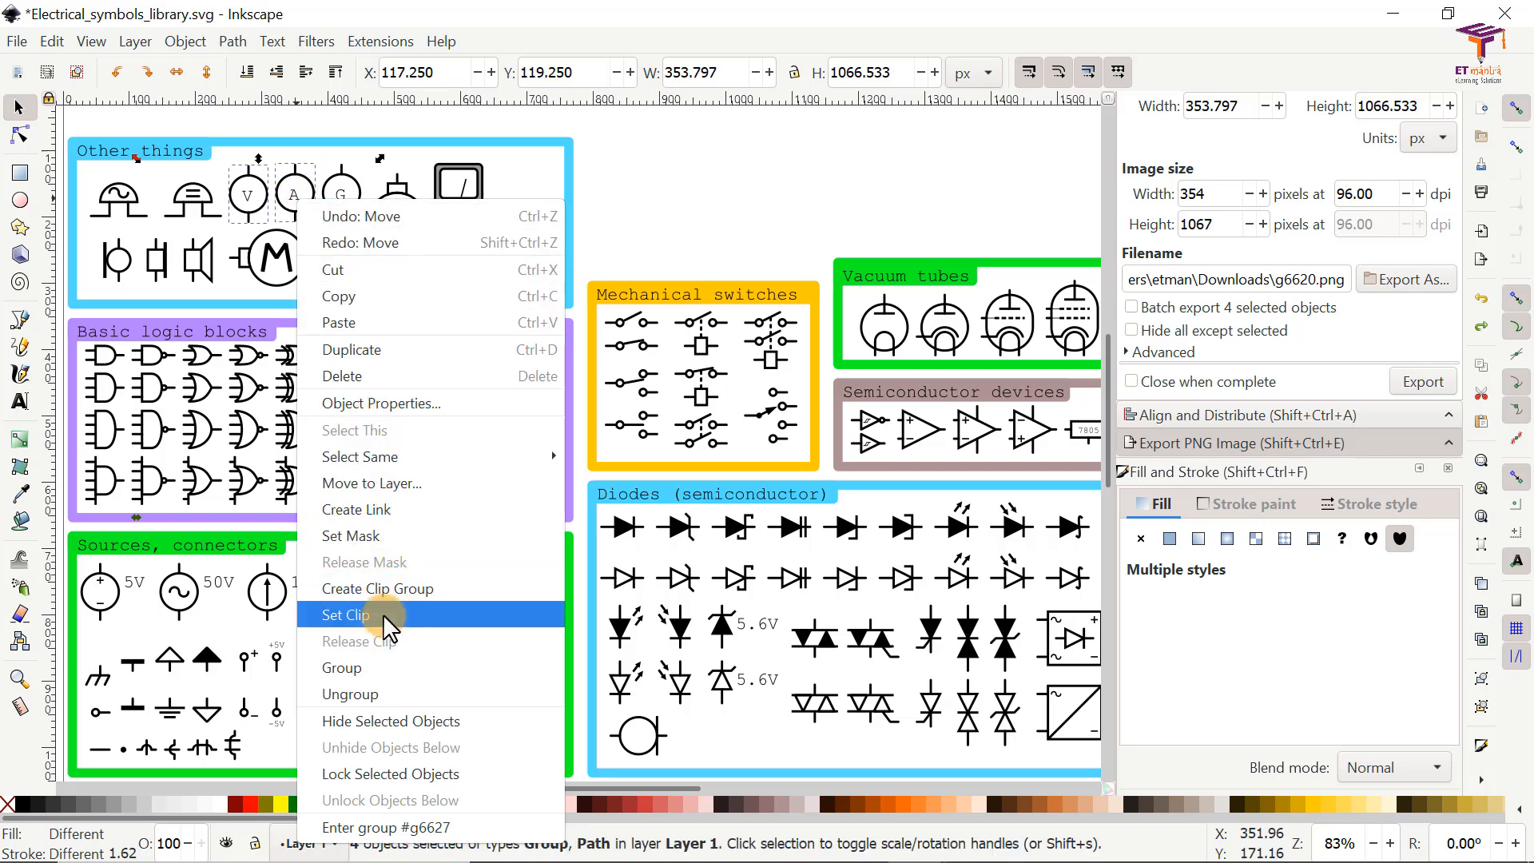
click(351, 297)
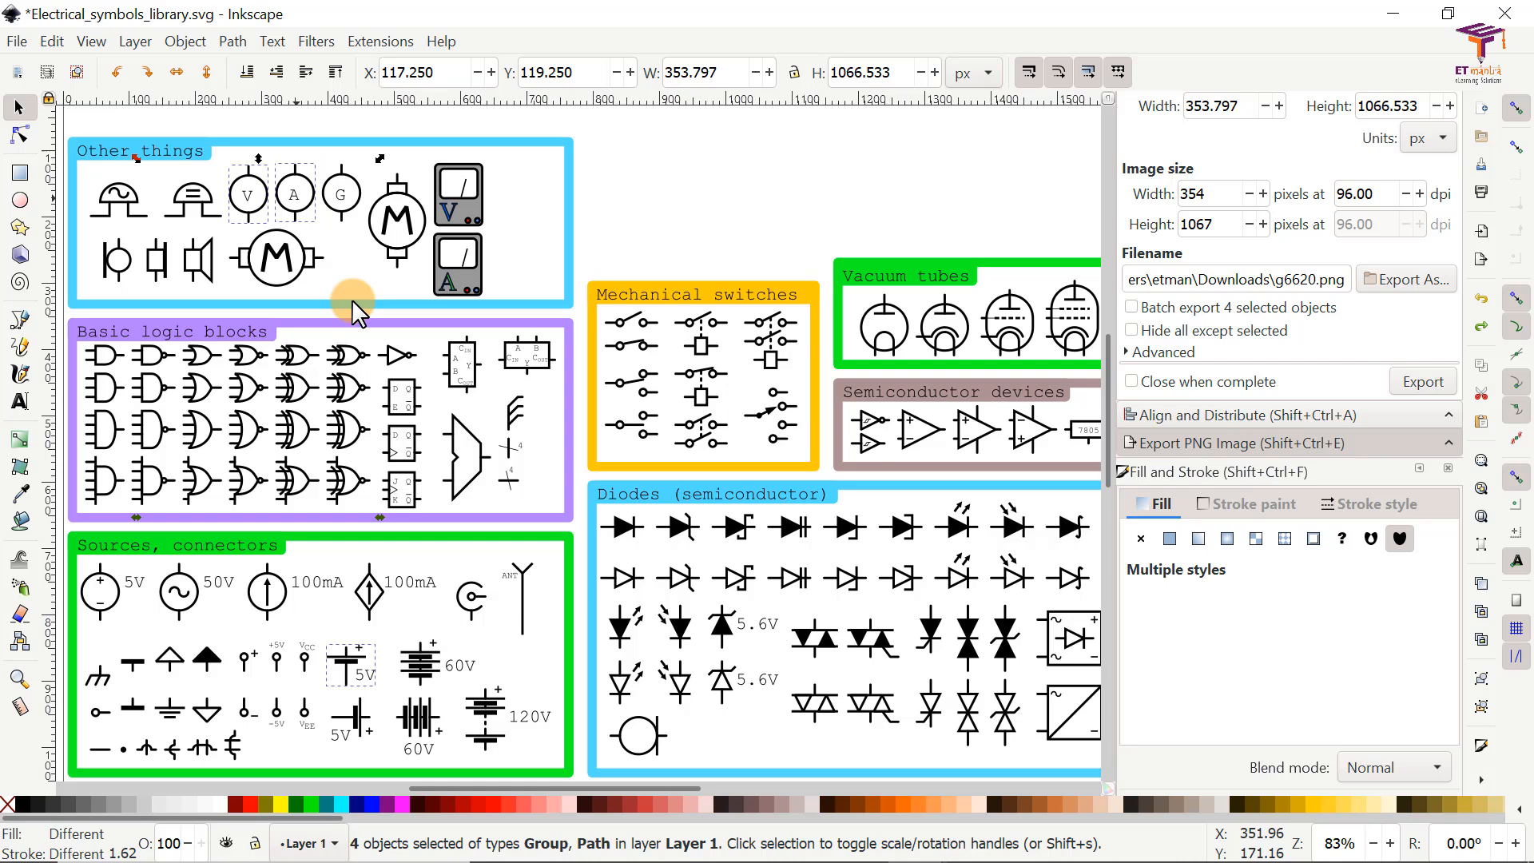
Step: Switch to the new document and paste the copied voltmeter, ammeter, cell and resistor symbols
key(alt+Tab)
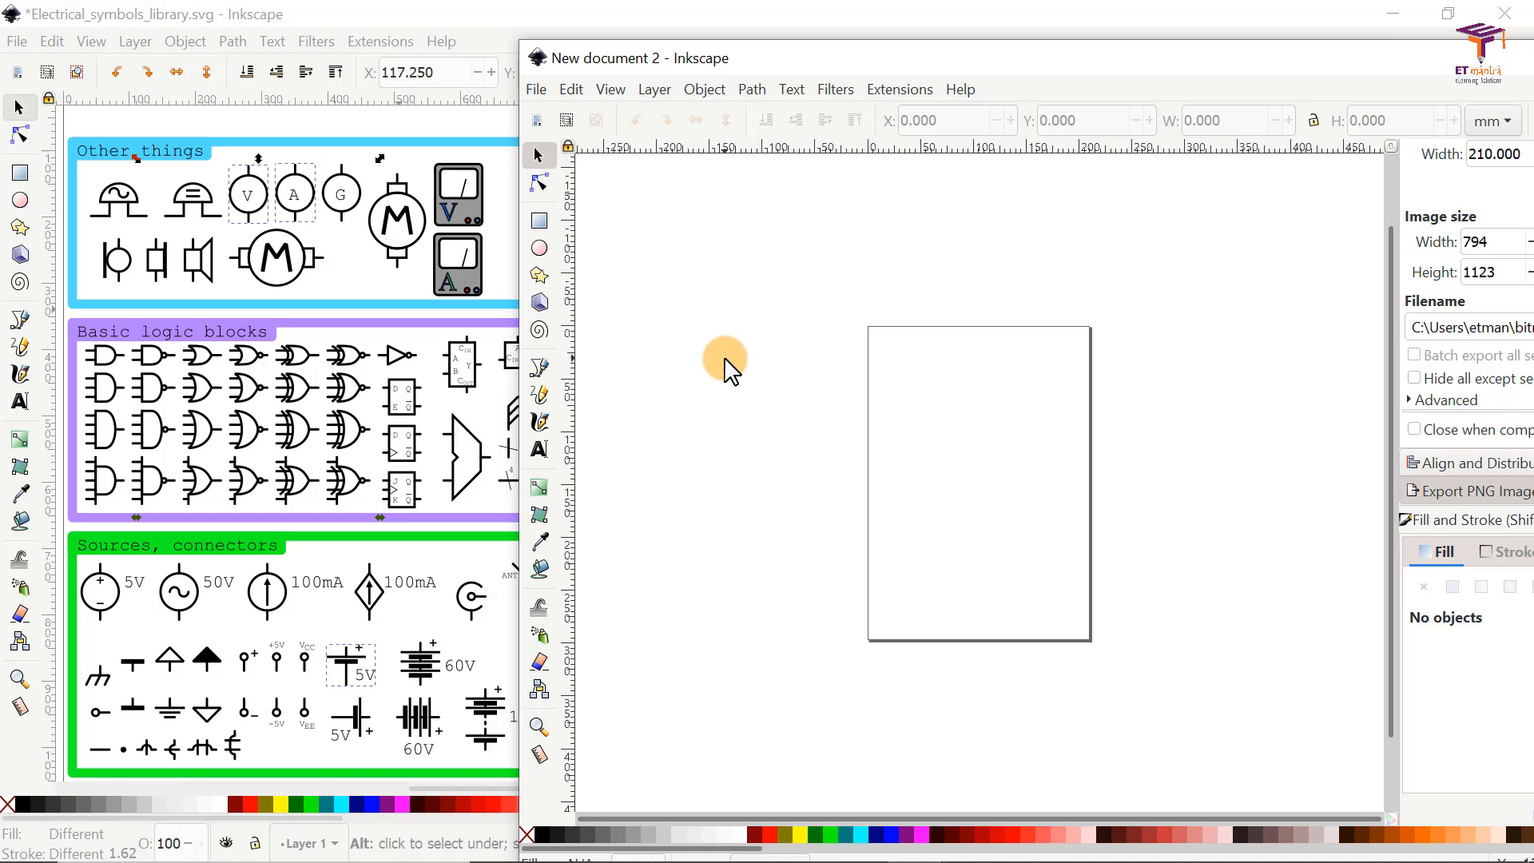
right_click(713, 304)
click(761, 424)
click(903, 435)
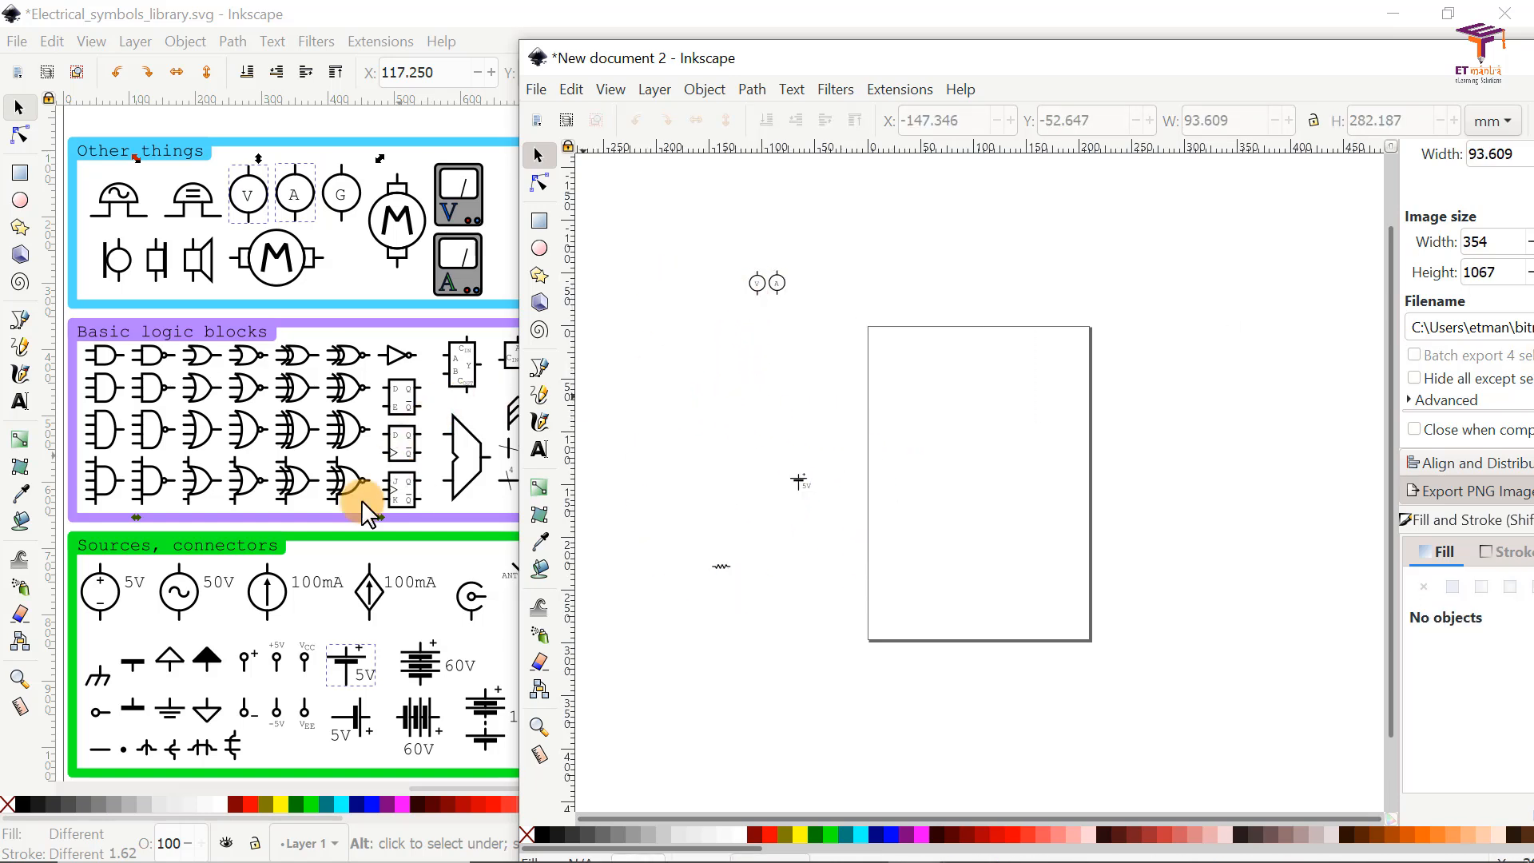
Step: Copy the reference circuit image from below the library sheet into the new document and maximize that document's window
click(103, 502)
click(909, 486)
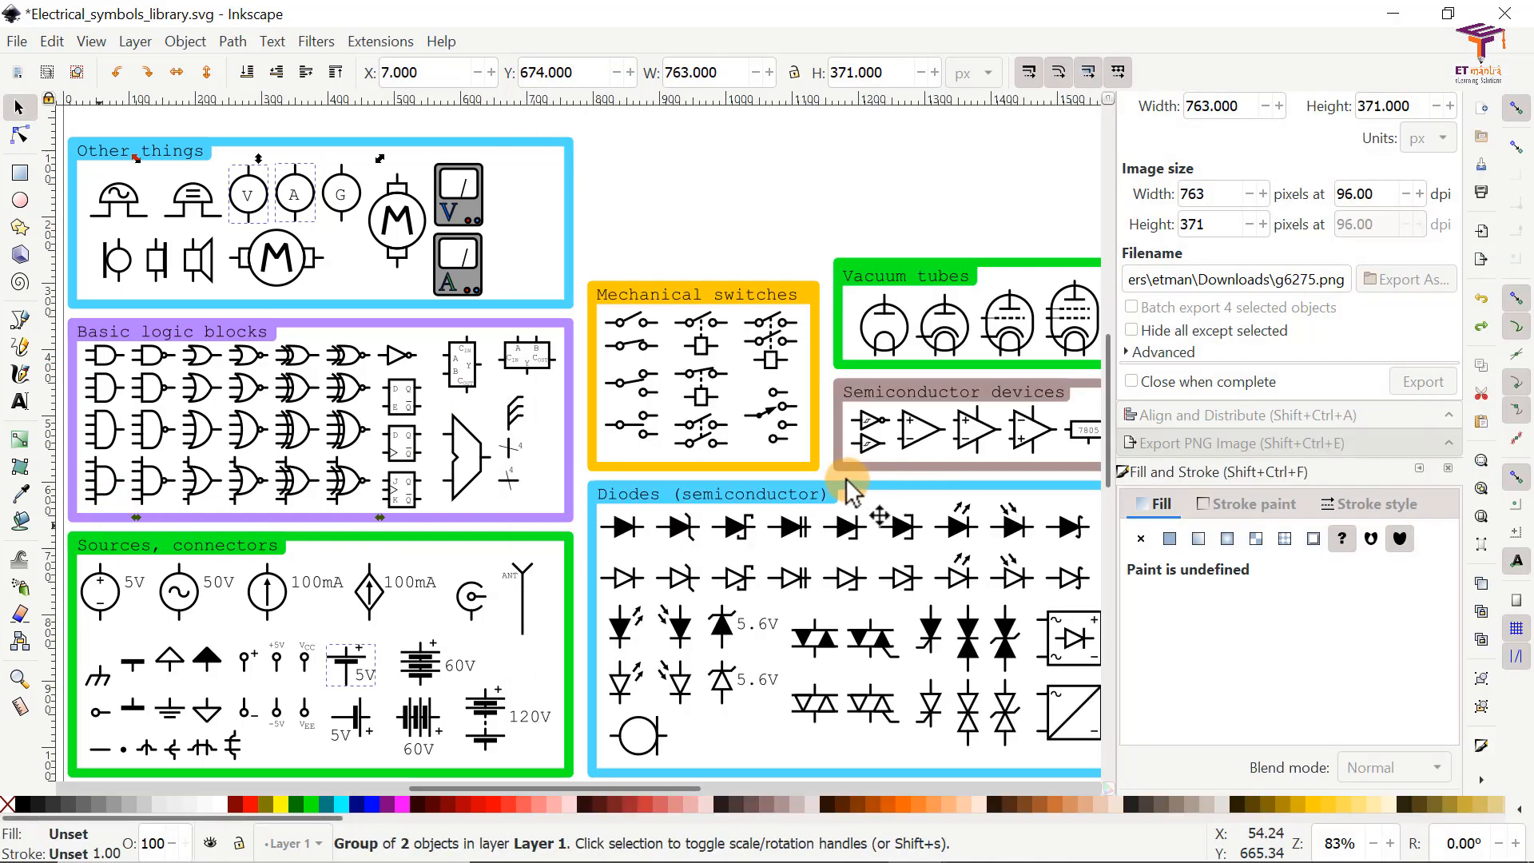
scroll(855, 478, down, 5)
click(794, 190)
scroll(783, 416, down, 8)
click(819, 495)
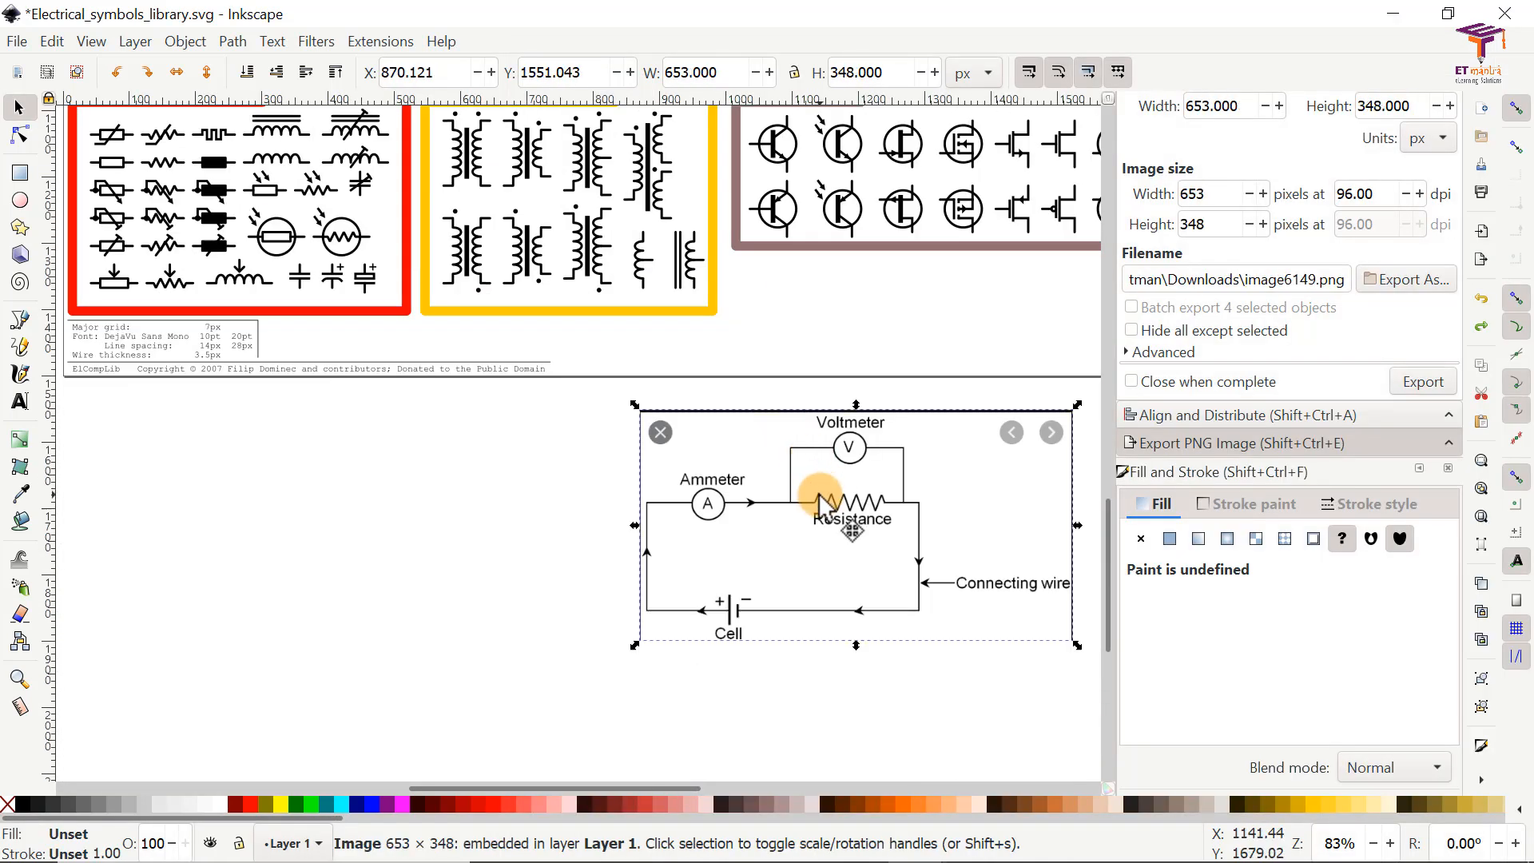
key(alt+Tab)
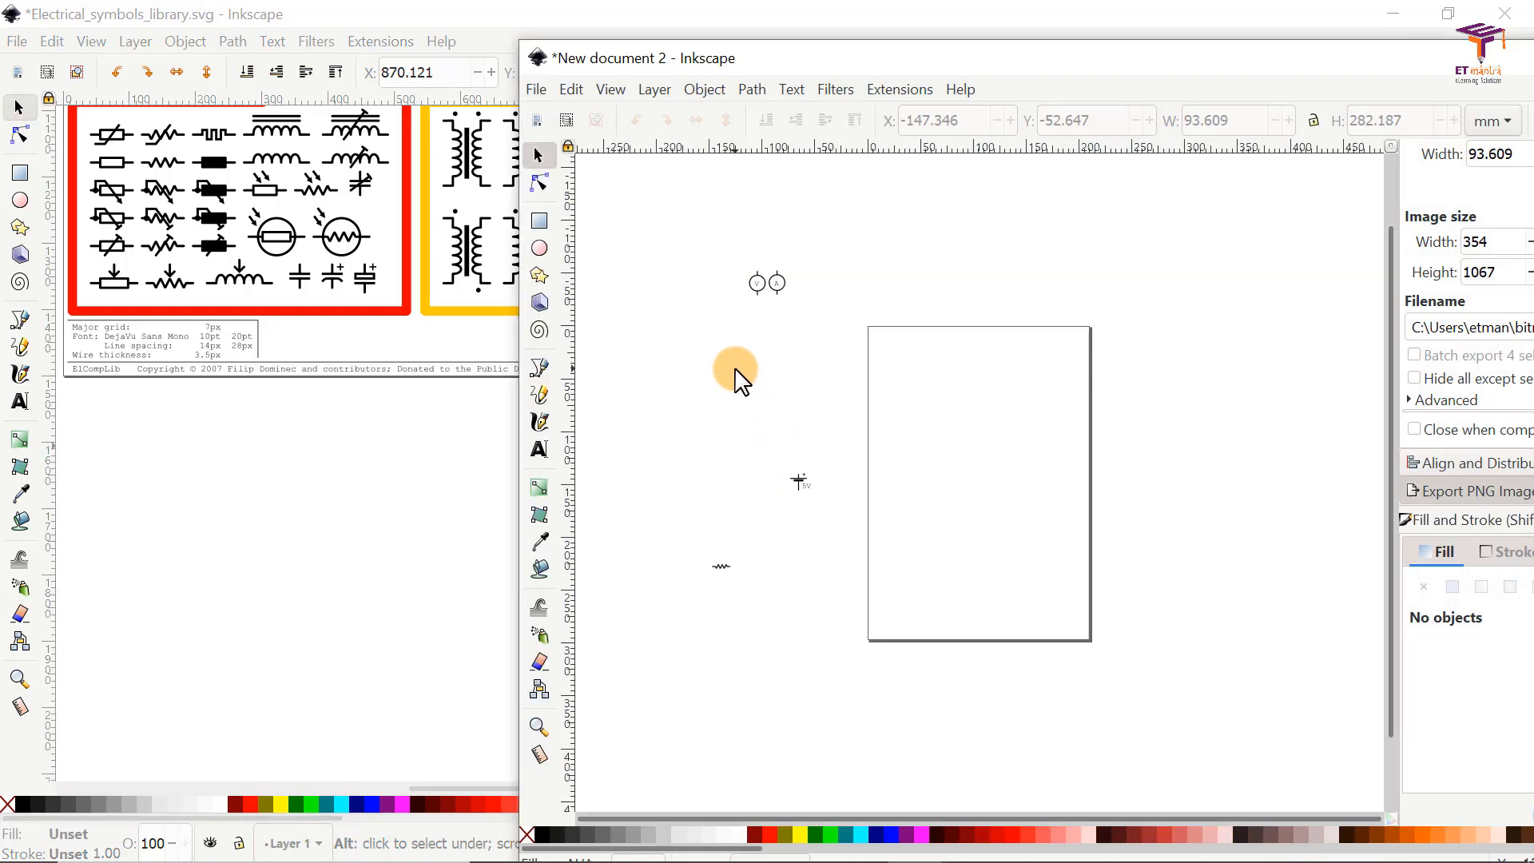
key(ctrl+v)
double_click(1375, 72)
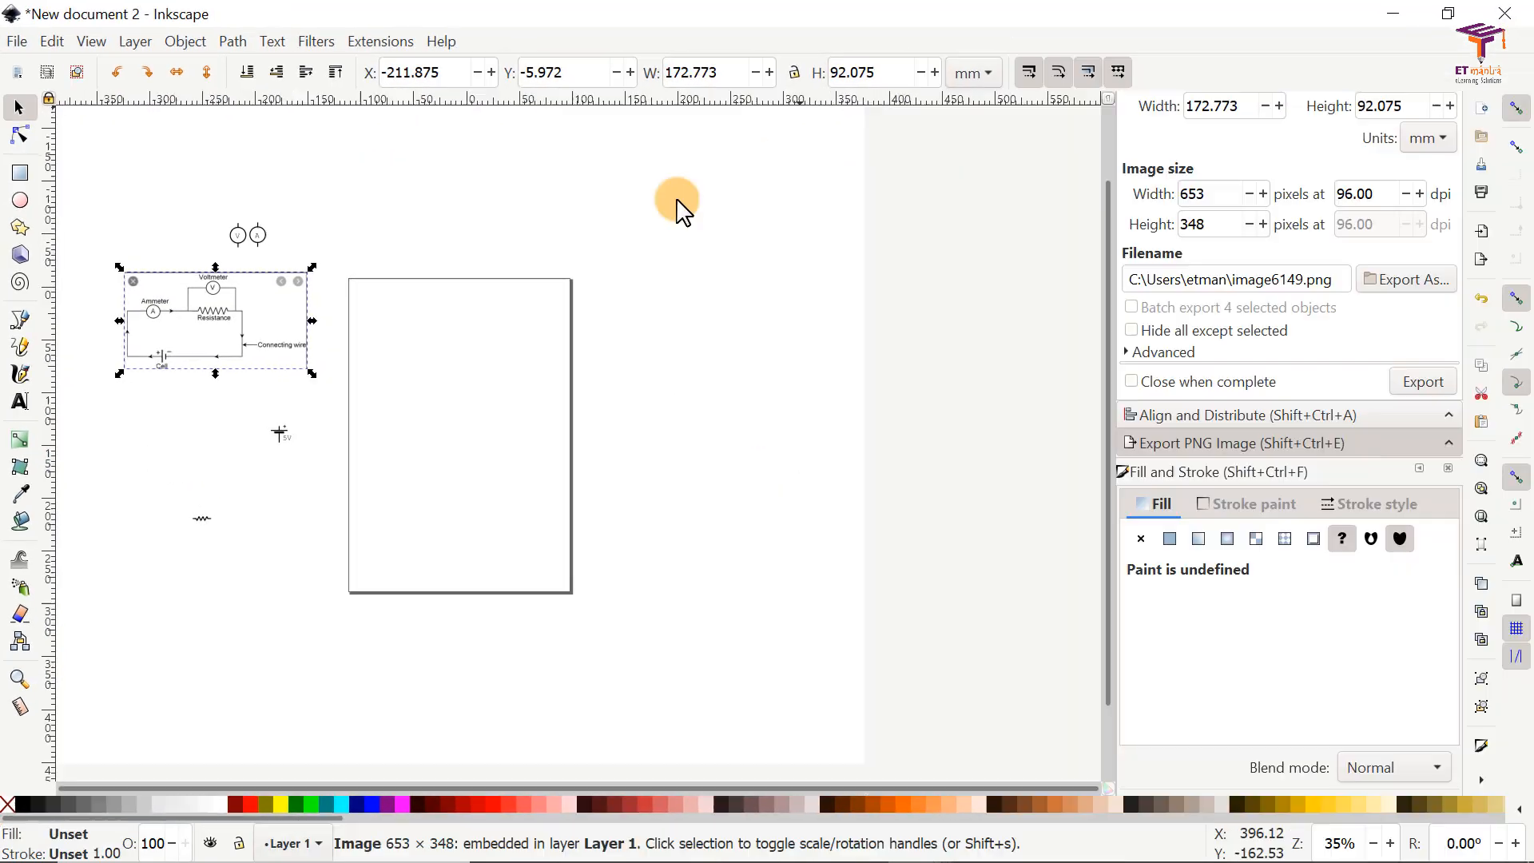
Step: Move the reference circuit image and the four pasted symbols from outside the page onto the page
drag(324, 334, 569, 427)
click(745, 454)
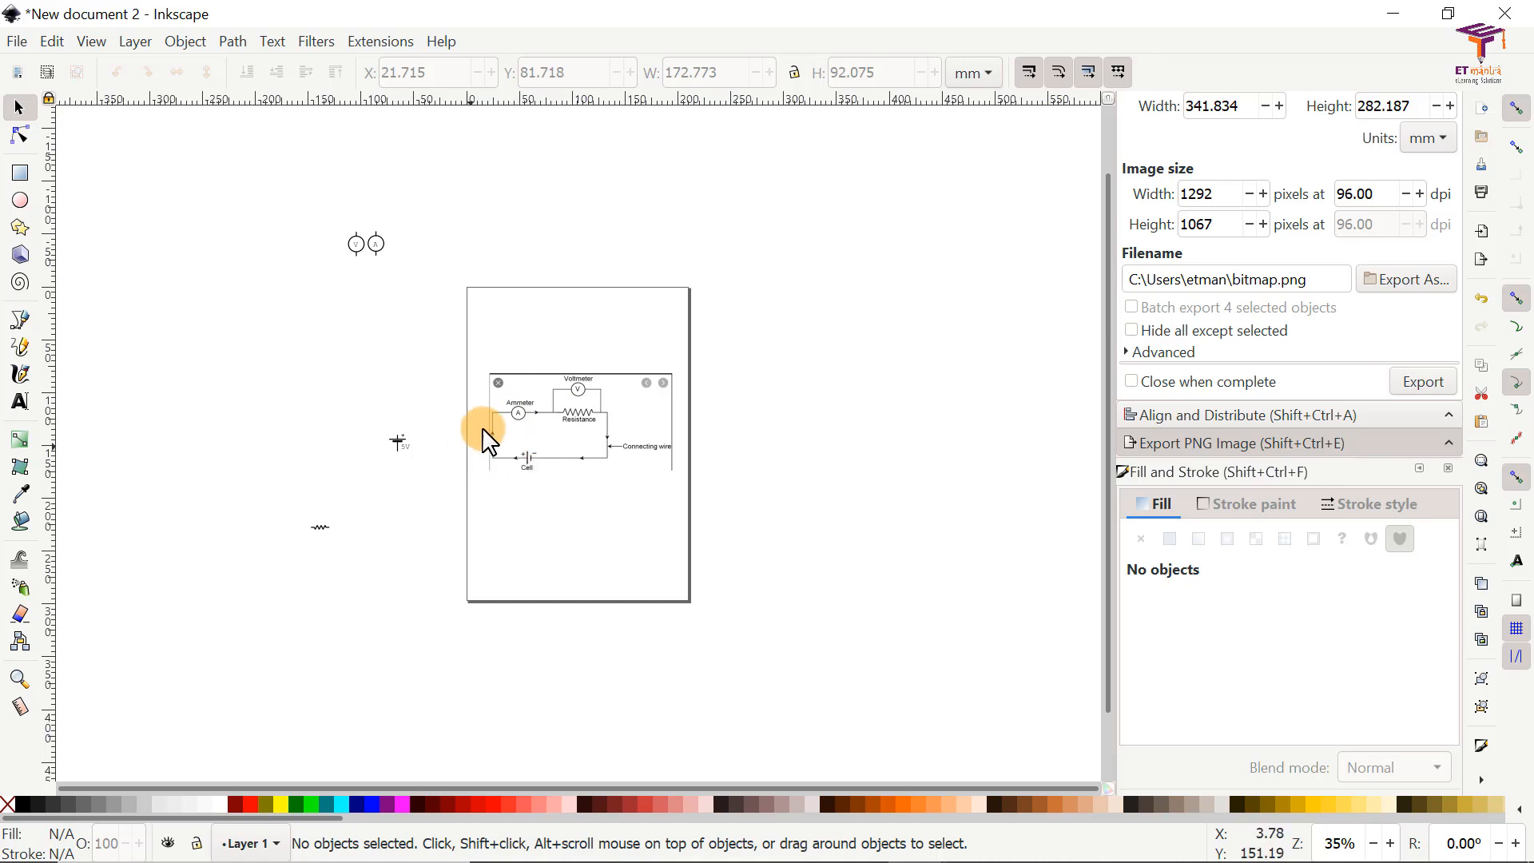
drag(318, 196, 549, 351)
drag(231, 410, 448, 588)
drag(399, 454, 595, 512)
click(563, 461)
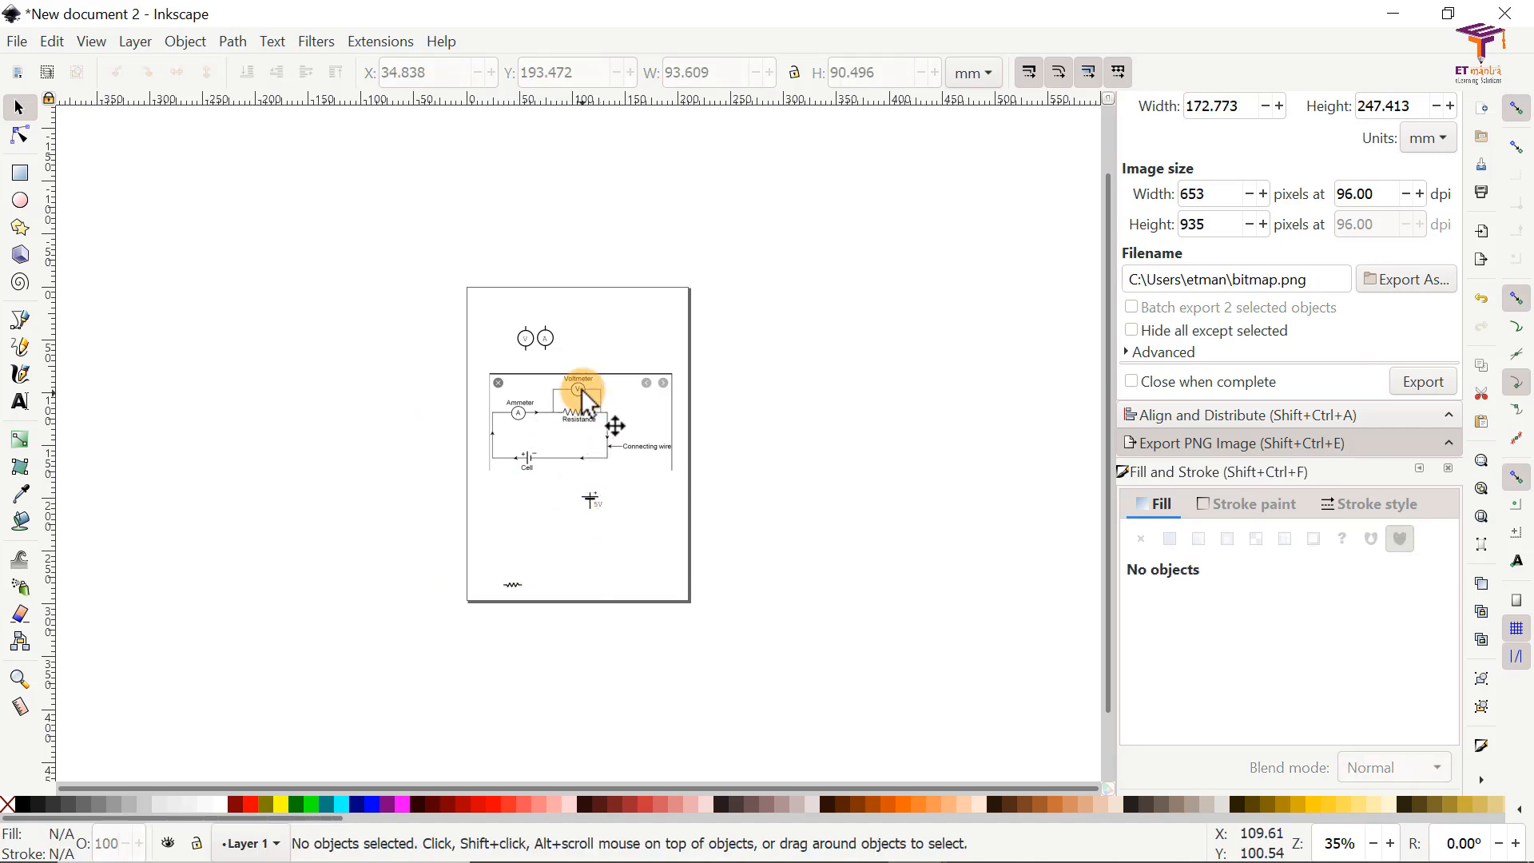
Step: Scale the reference circuit image down proportionally to about 65 × 34 mm and place it in the page's upper right area
ctrl+scroll(574, 378, up, 2)
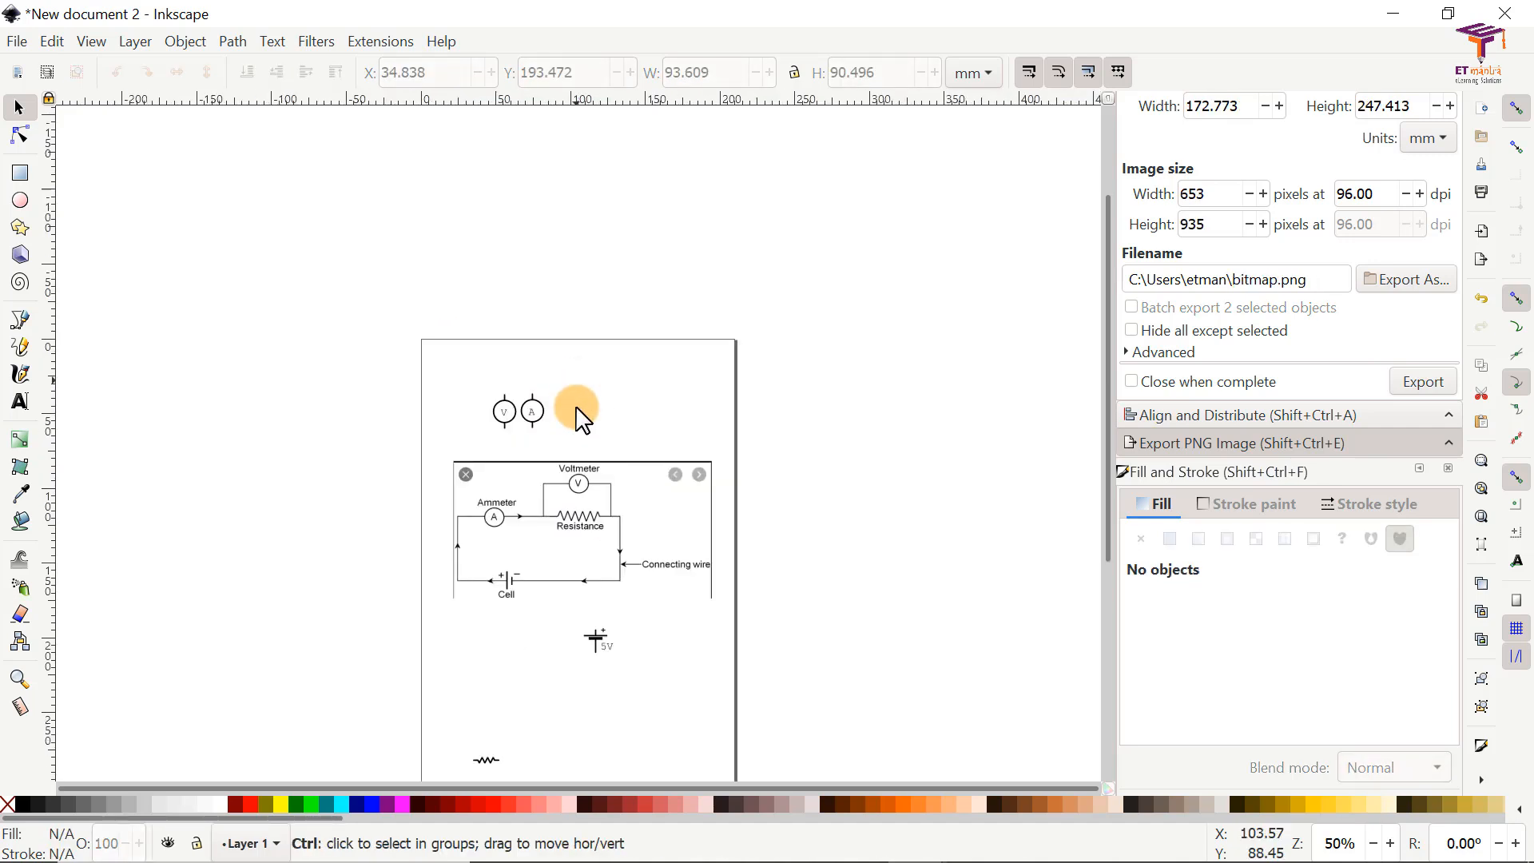
ctrl+scroll(569, 424, up, 6)
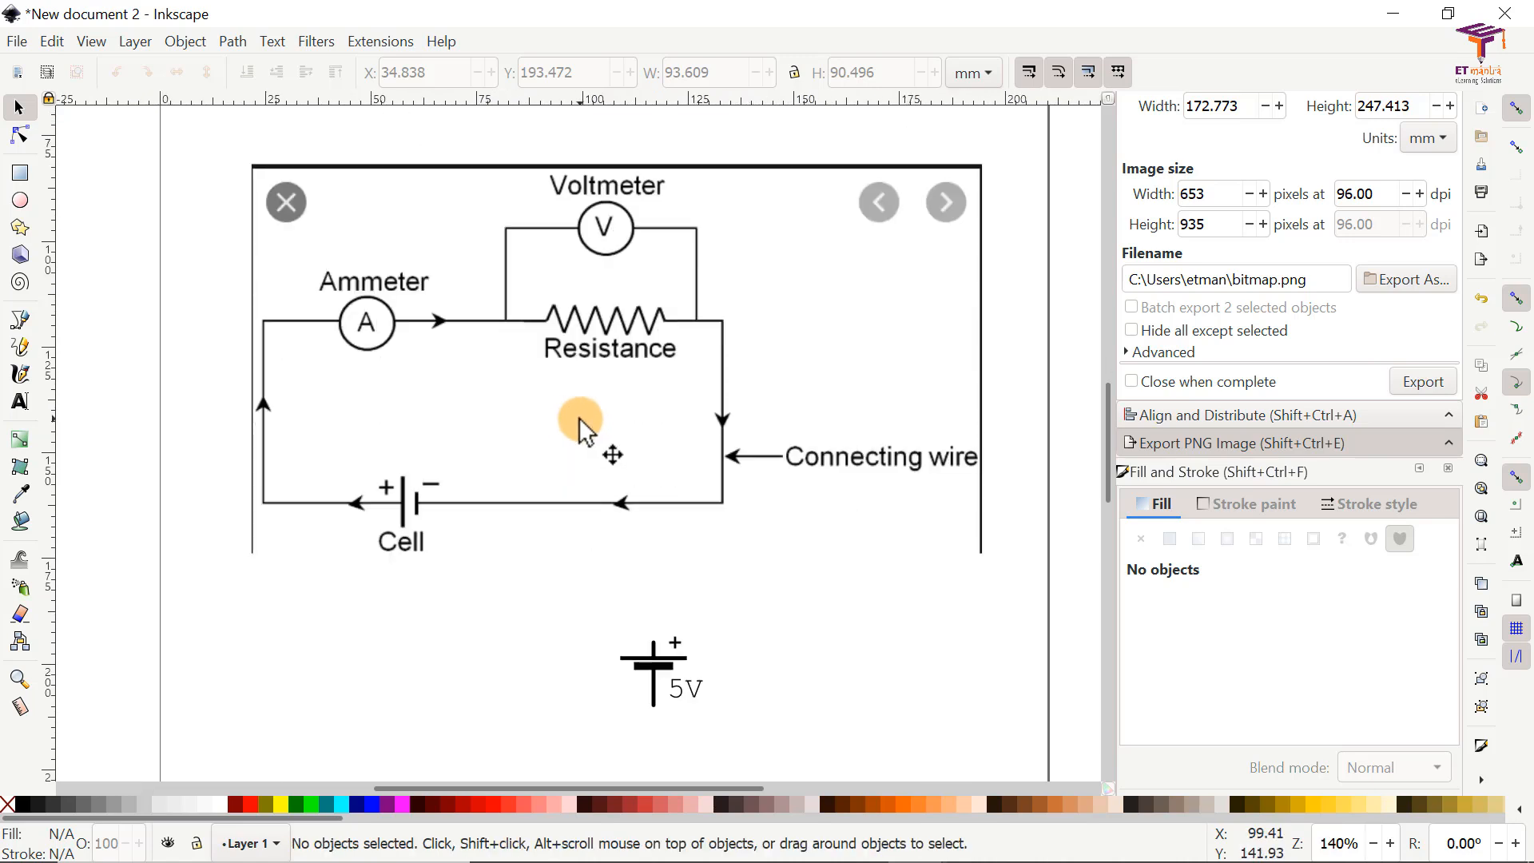
scroll(623, 404, up, 2)
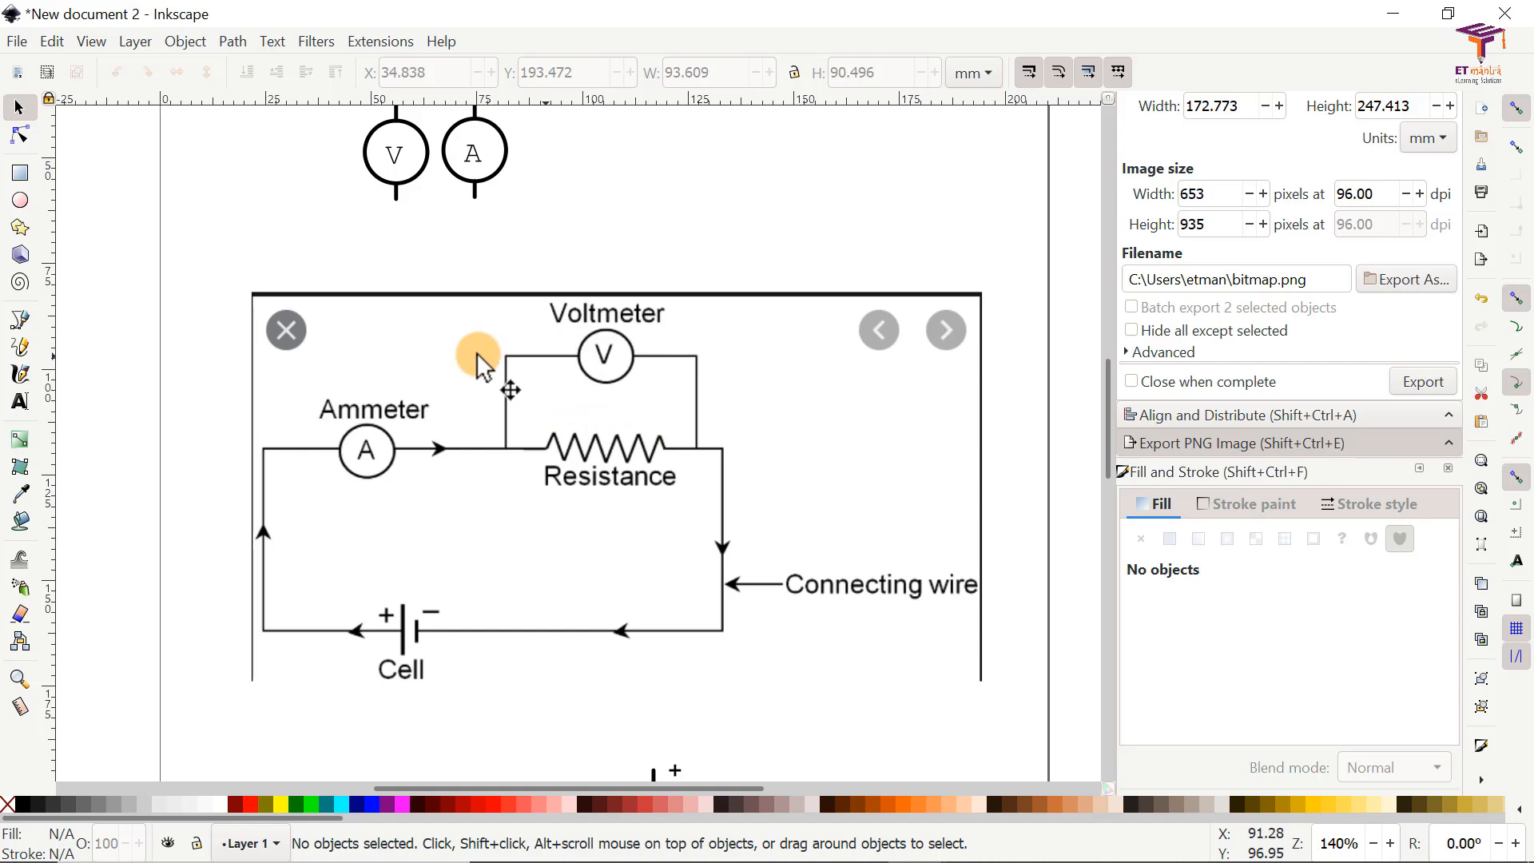
ctrl+scroll(488, 342, down, 2)
drag(600, 356, 807, 319)
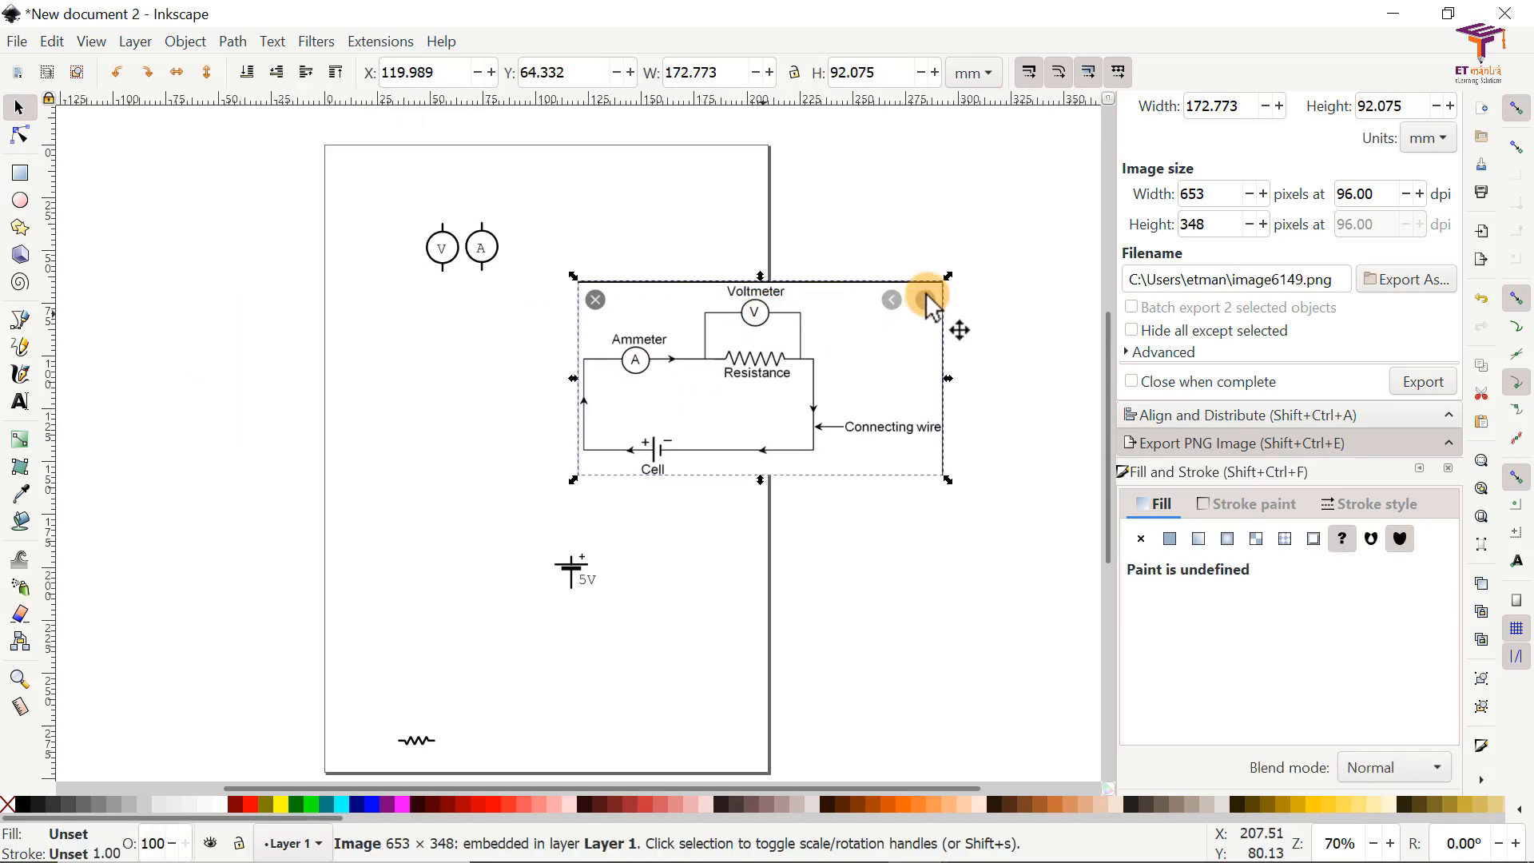
drag(946, 276, 713, 374)
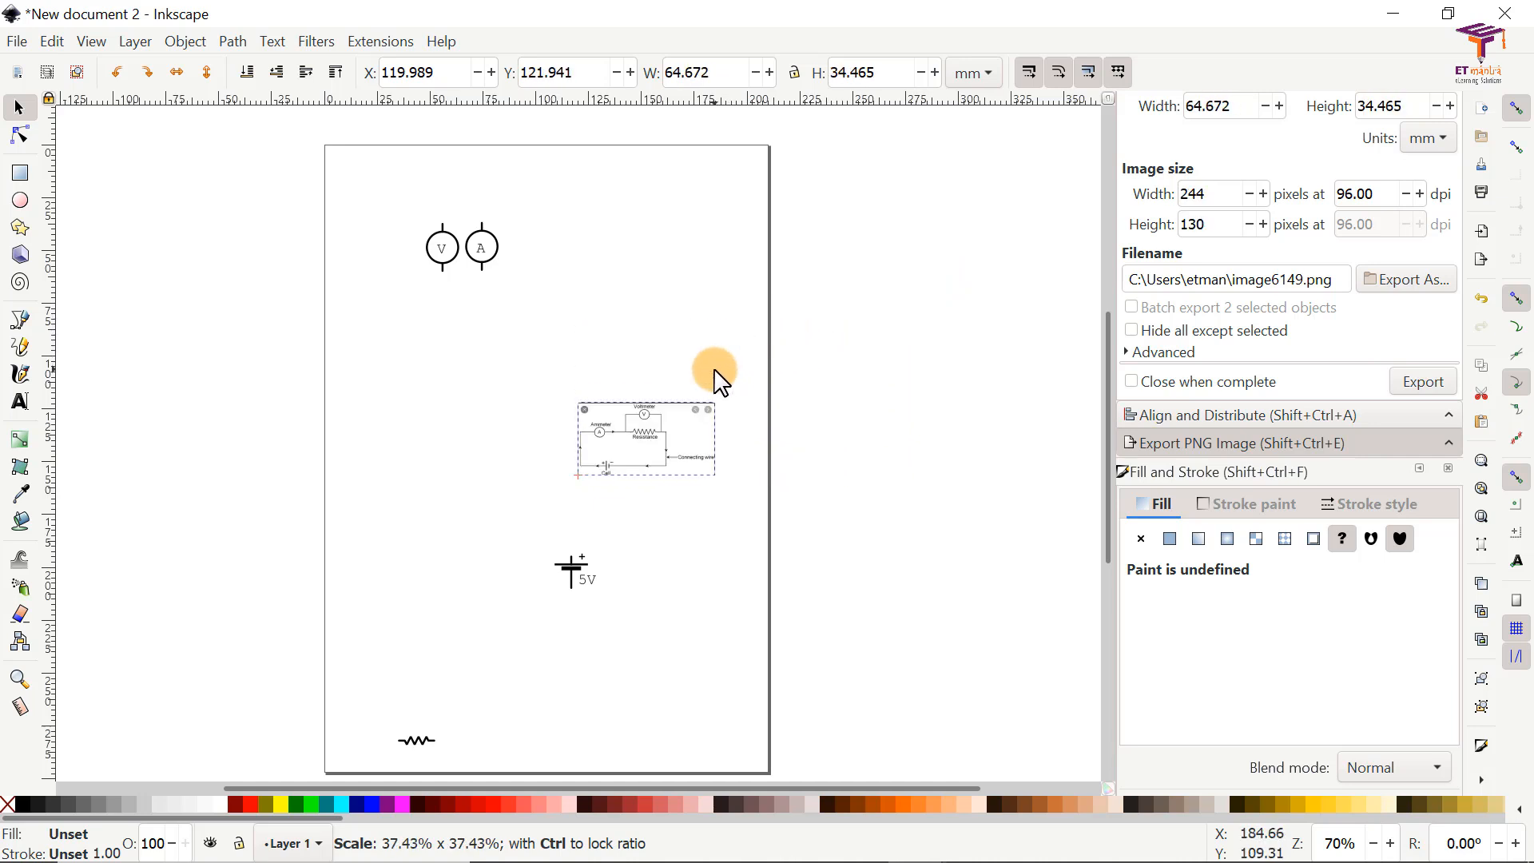
drag(647, 430, 681, 242)
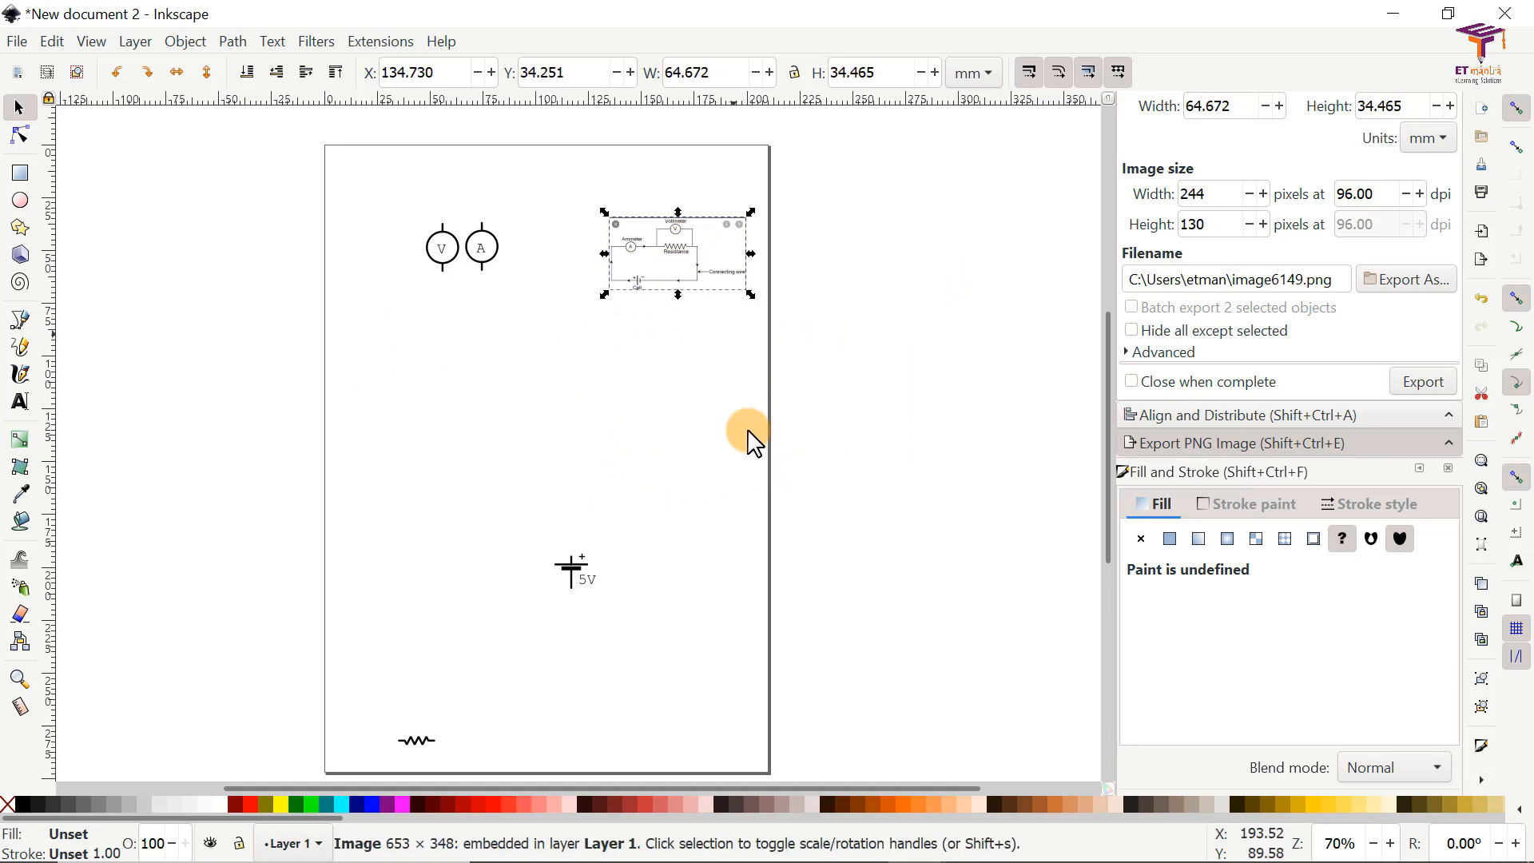
click(472, 472)
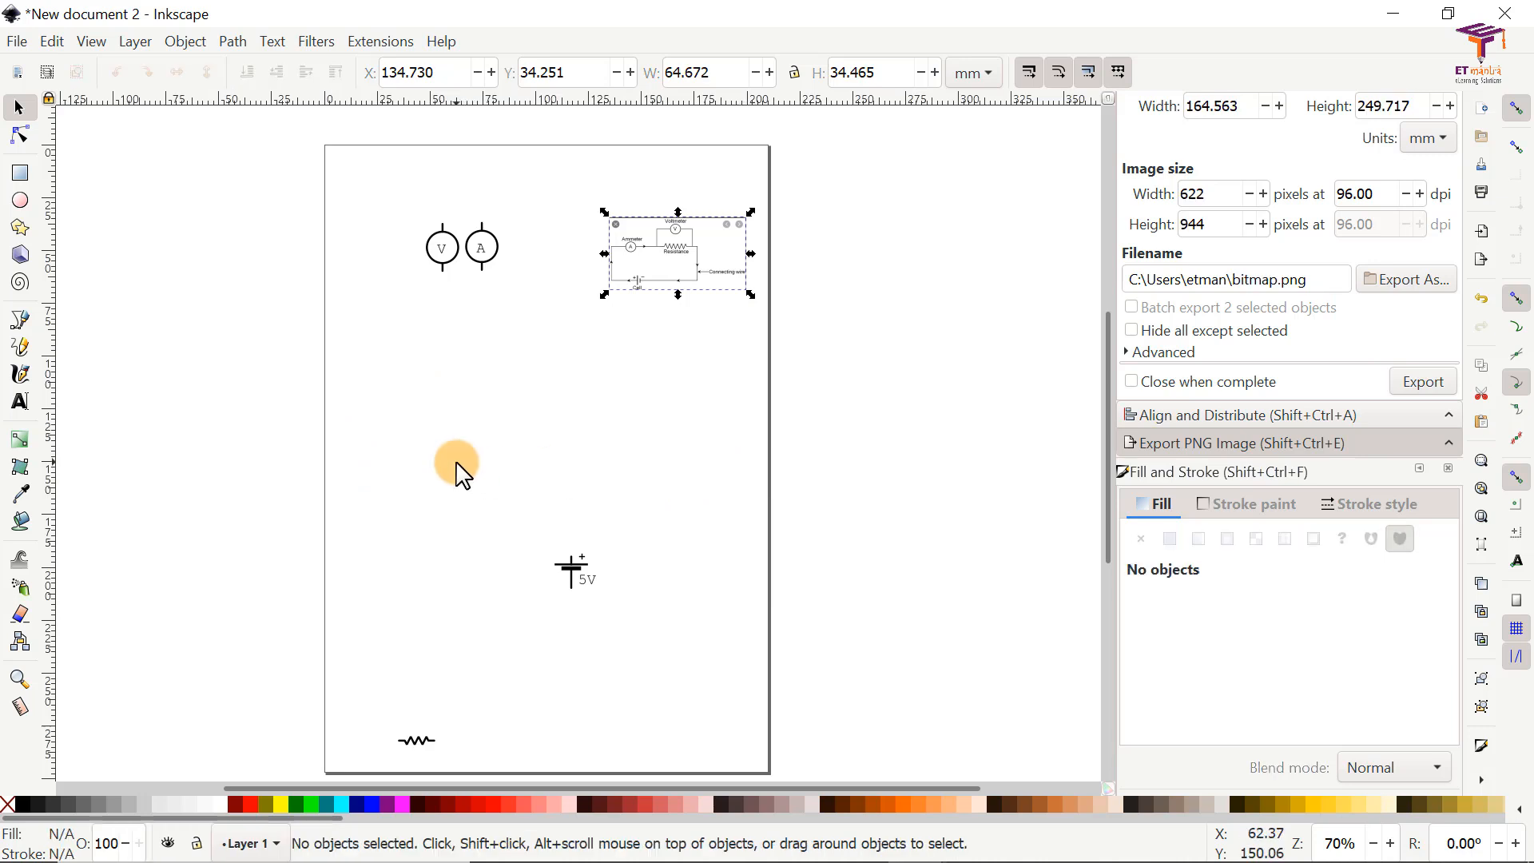
Step: Add a rectangular grid in the document properties with a major grid line every 7 lines
click(19, 44)
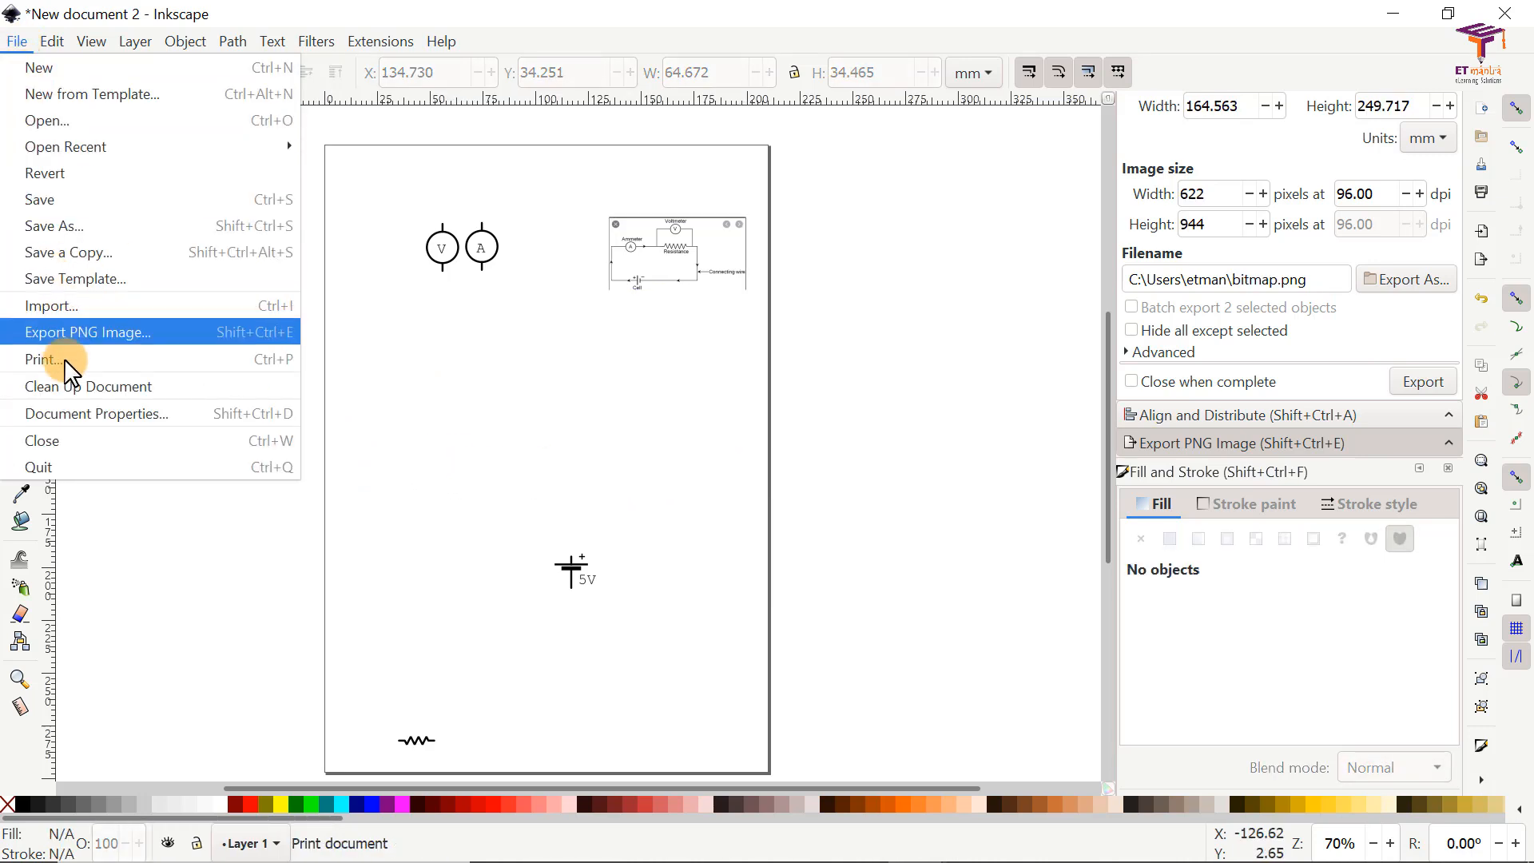
click(81, 413)
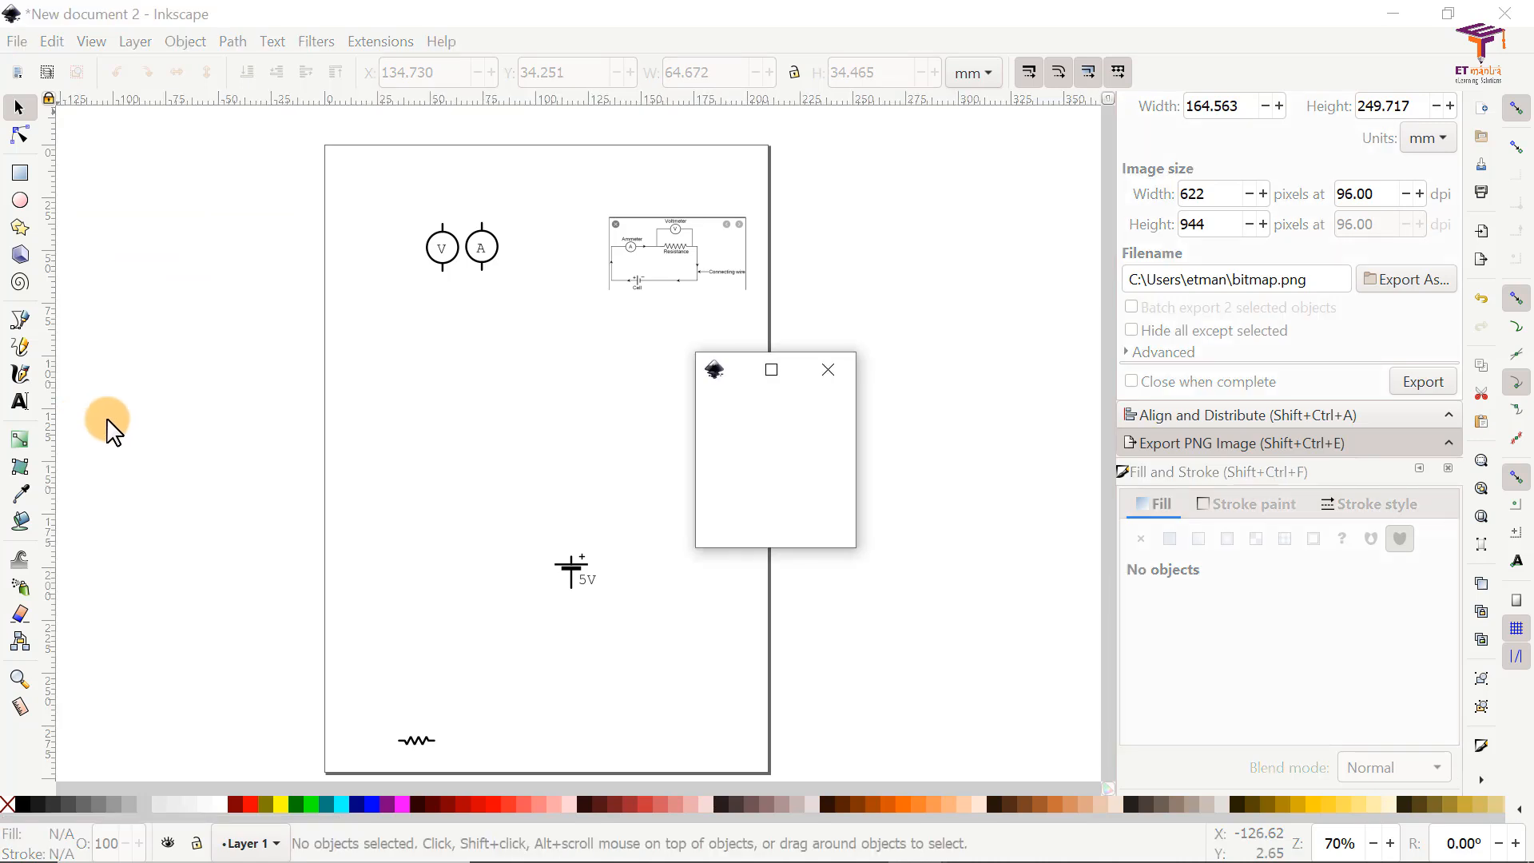
drag(874, 371, 549, 124)
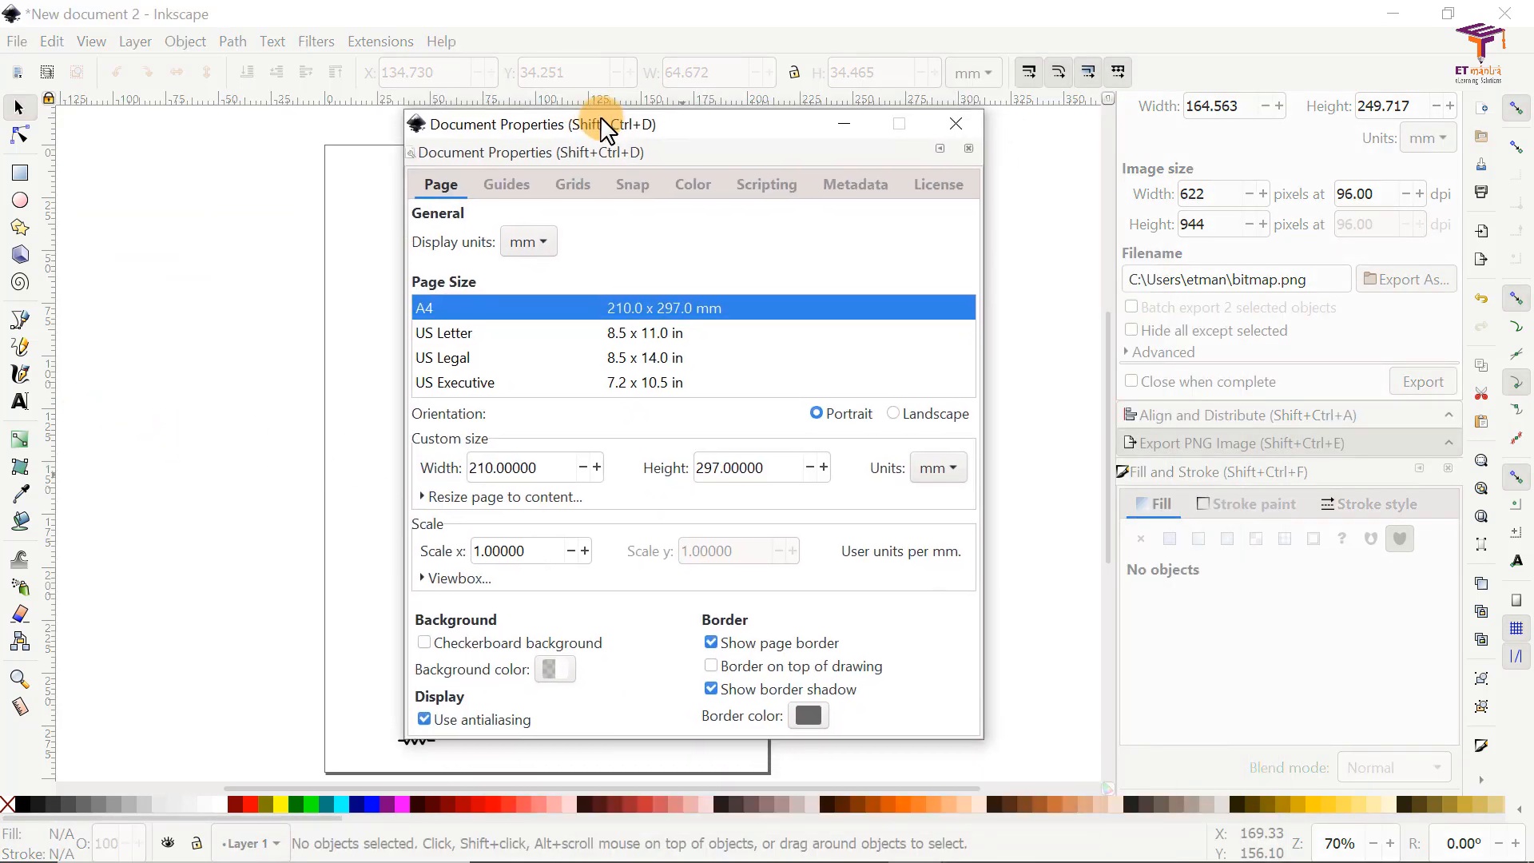
click(569, 188)
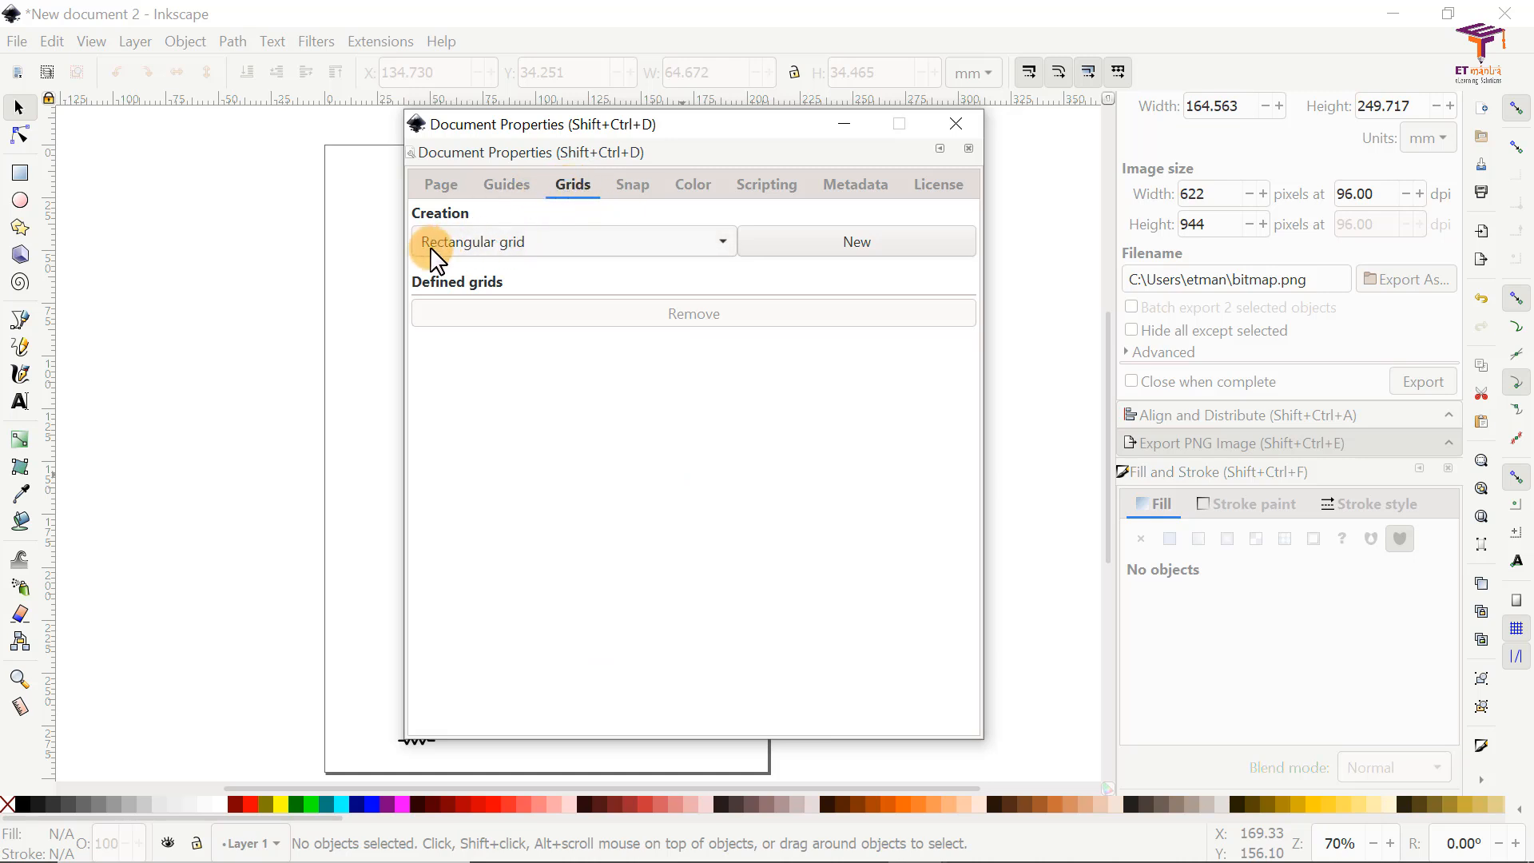
click(636, 243)
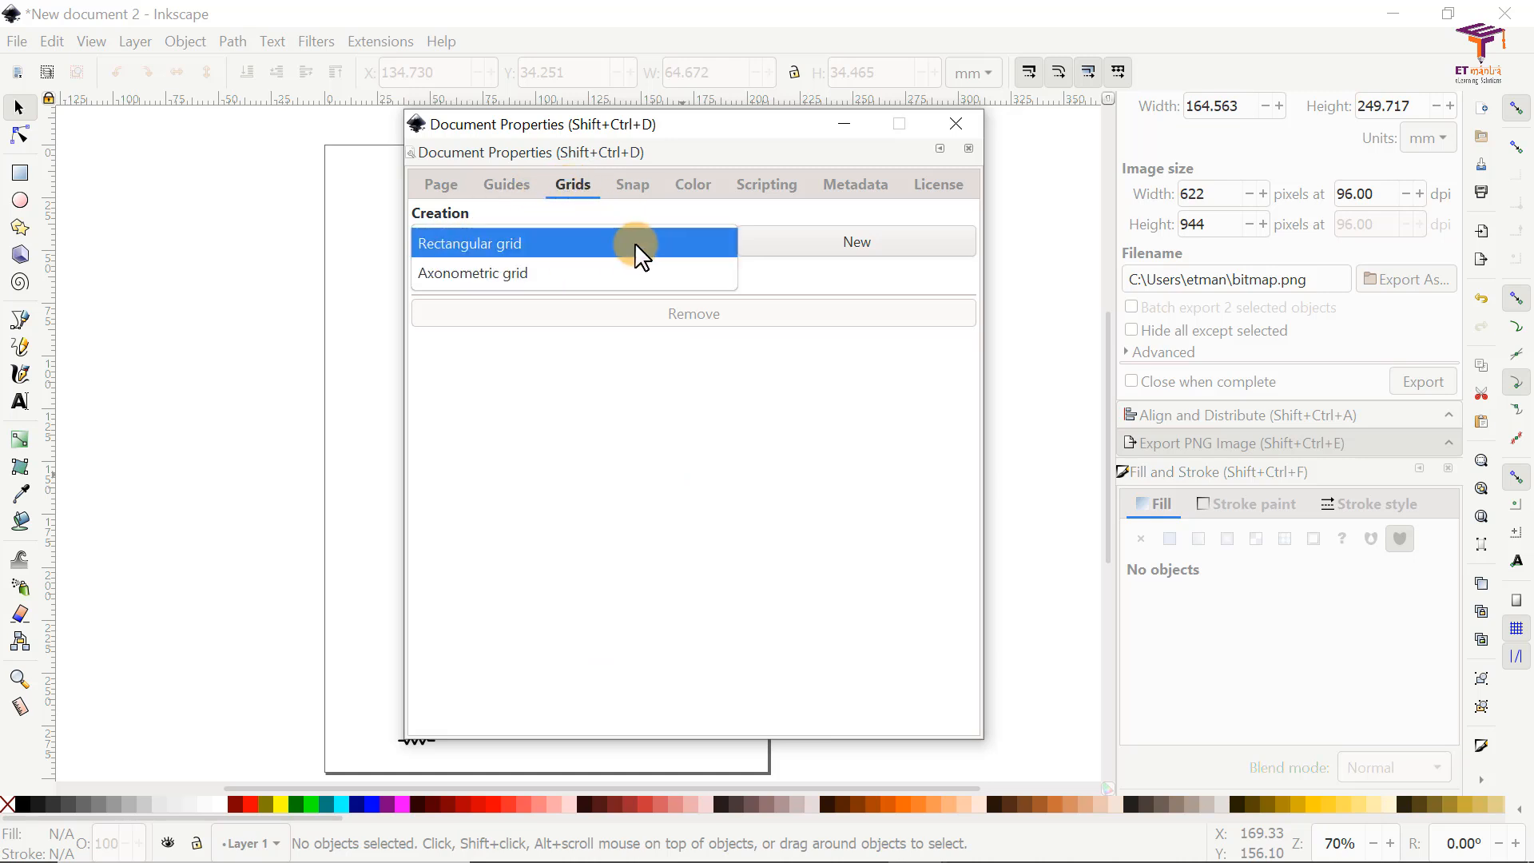
click(466, 243)
click(787, 254)
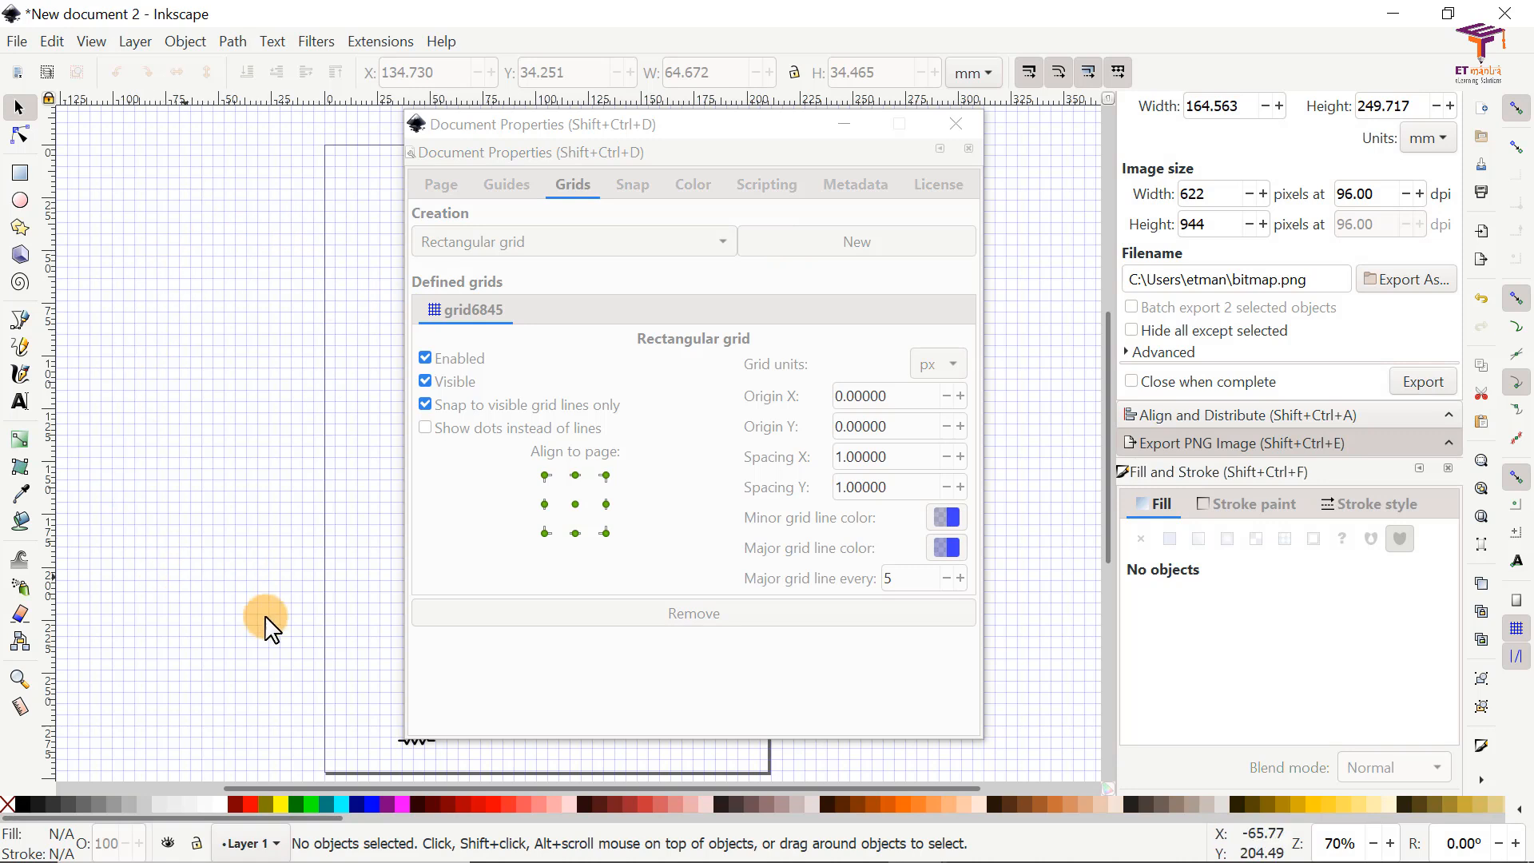
double_click(899, 577)
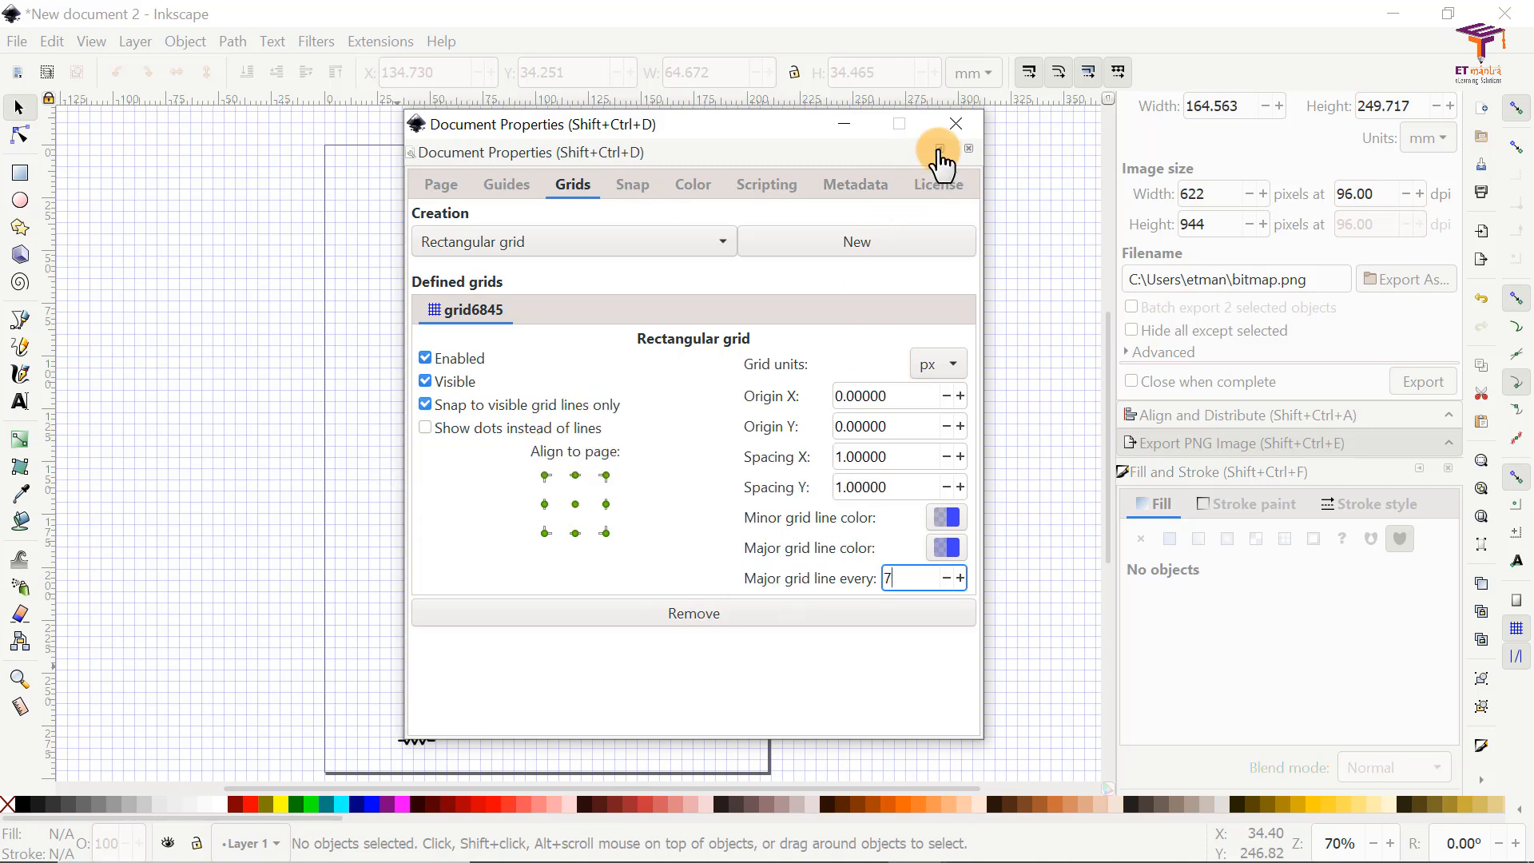
click(951, 123)
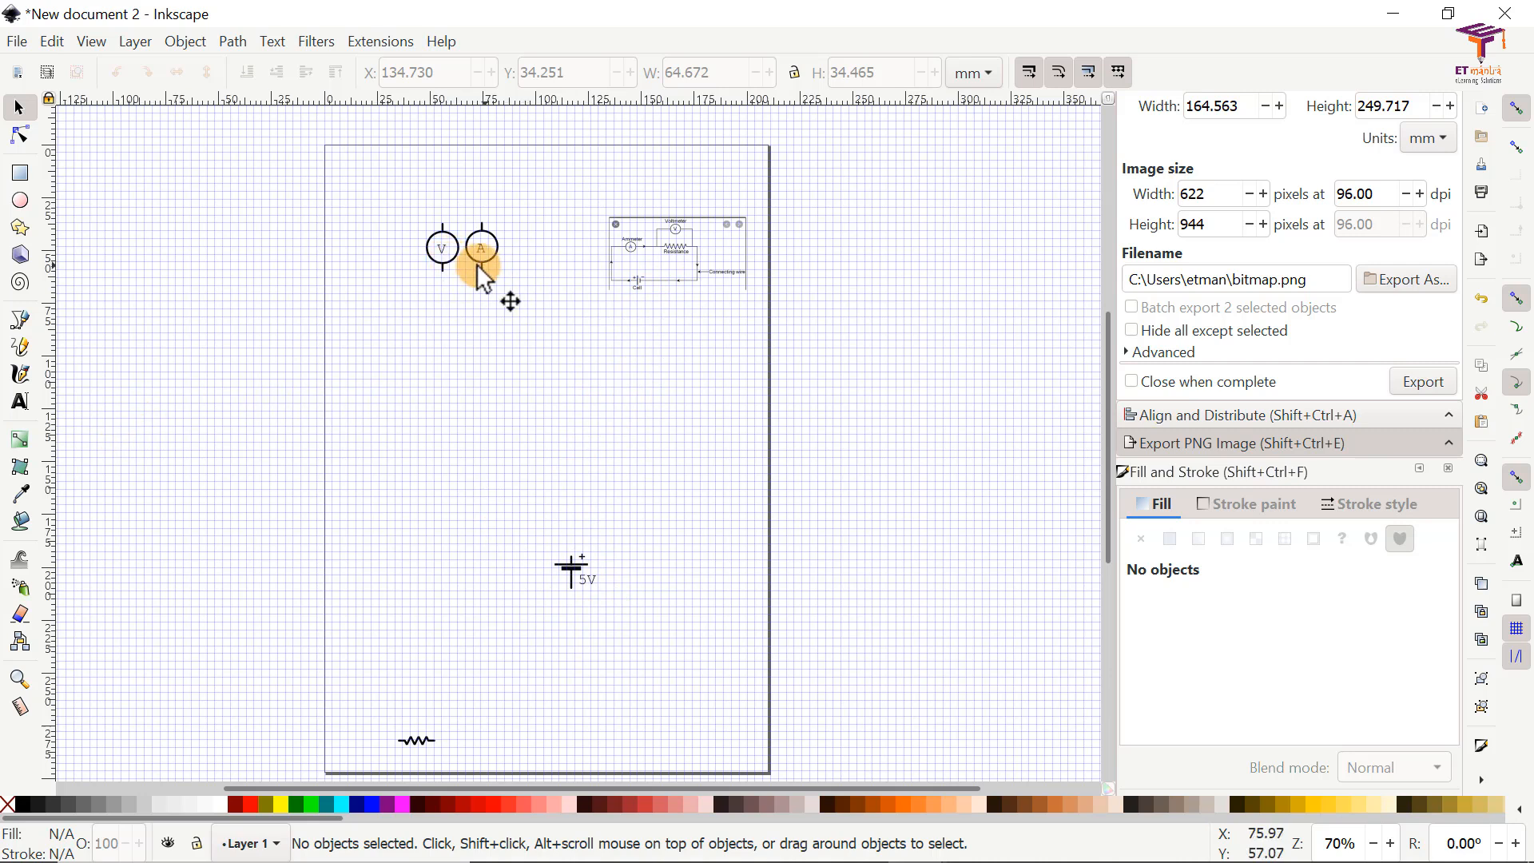
Step: Gather the voltmeter, ammeter, cell and resistor around the middle of the page and move the reference circuit image beside them
drag(454, 271, 446, 422)
drag(493, 254, 545, 393)
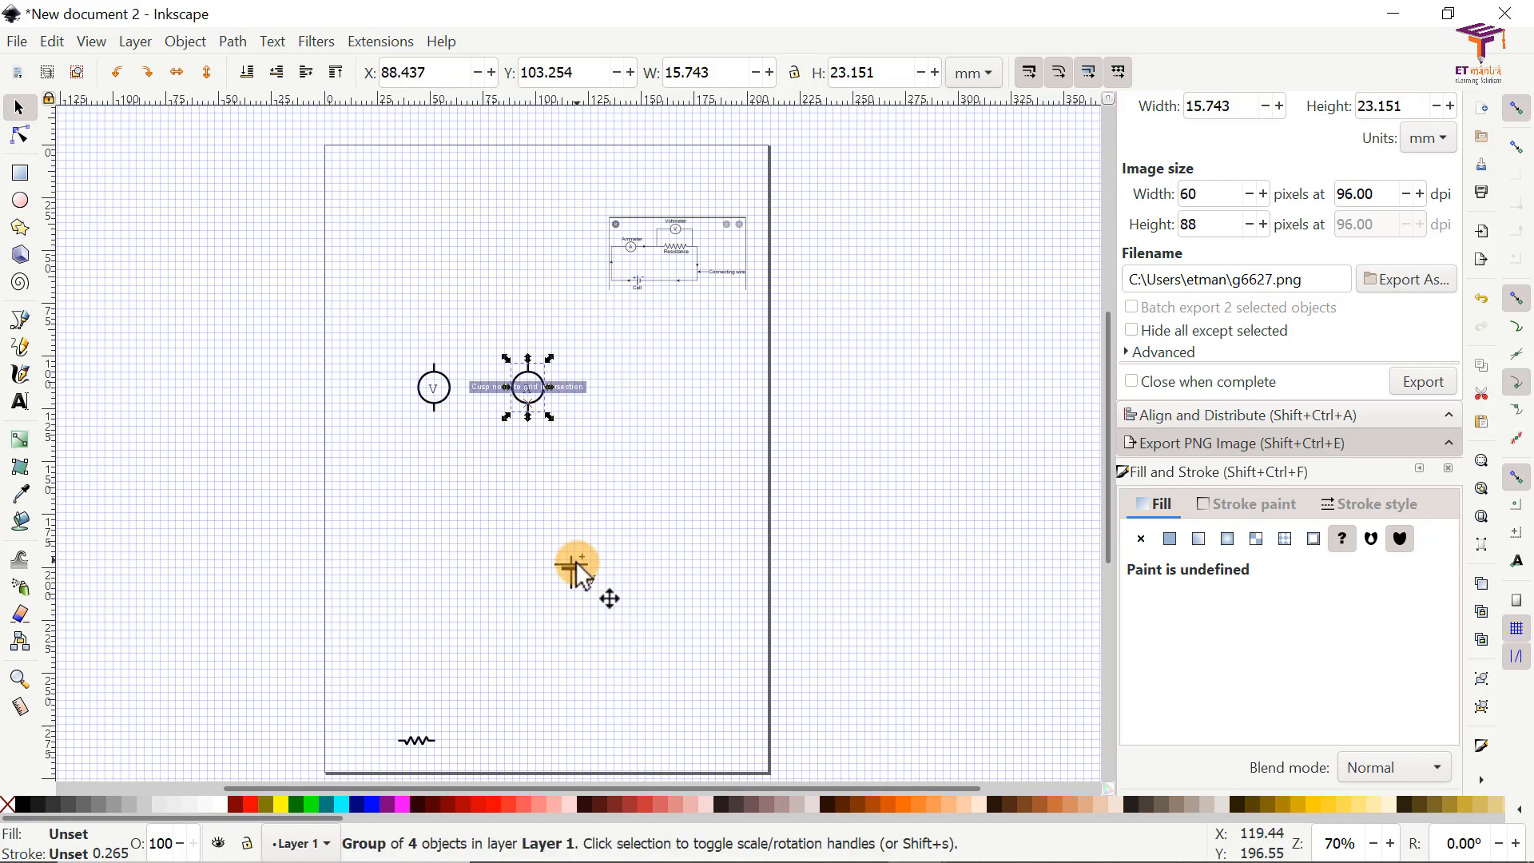
drag(575, 548, 580, 509)
drag(420, 711, 442, 537)
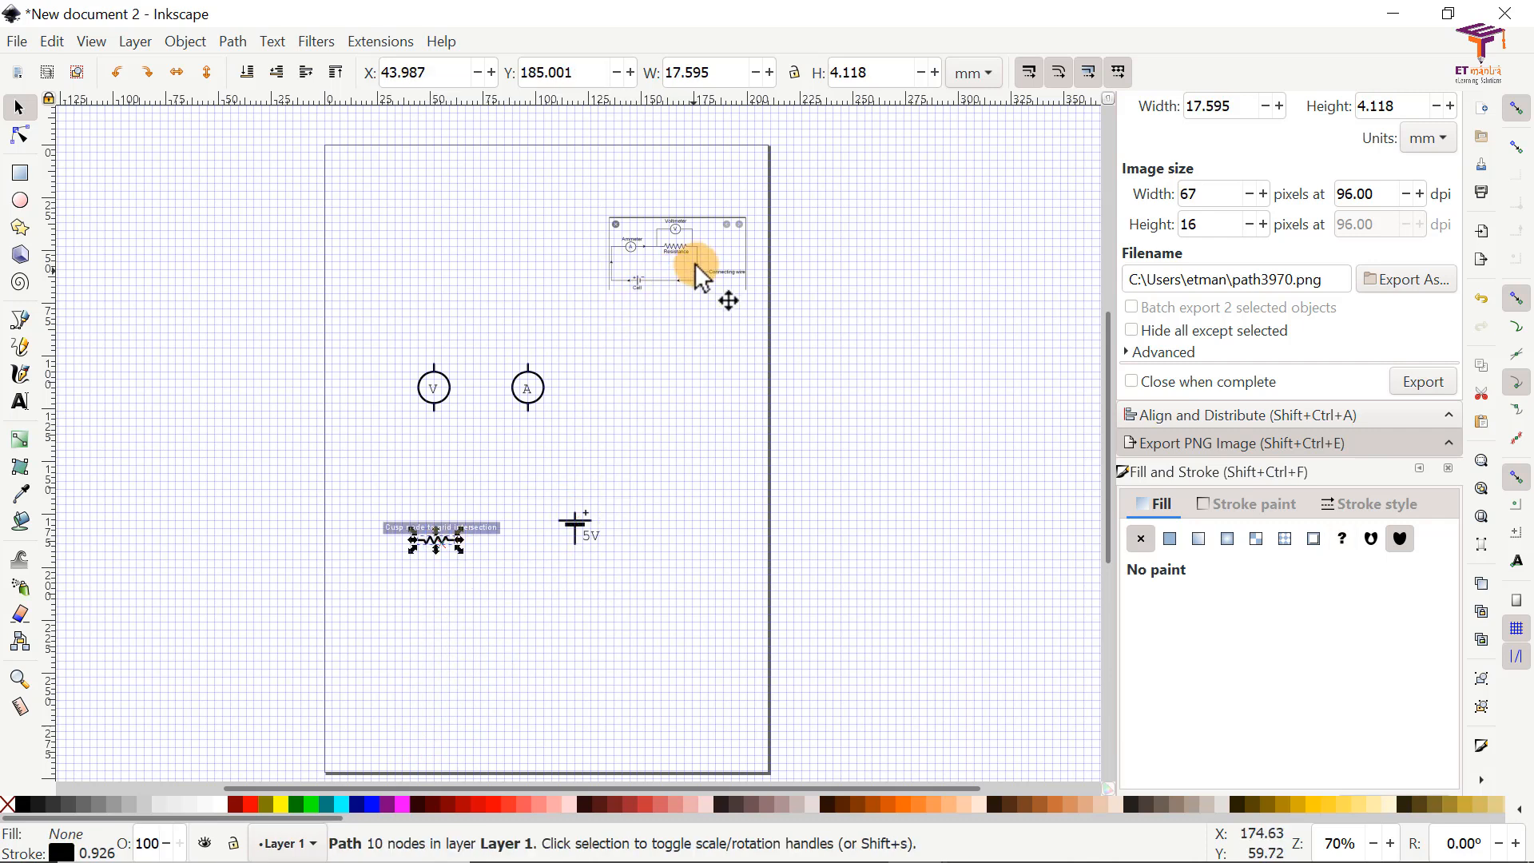
drag(694, 254, 665, 431)
key(z)
drag(334, 327, 754, 553)
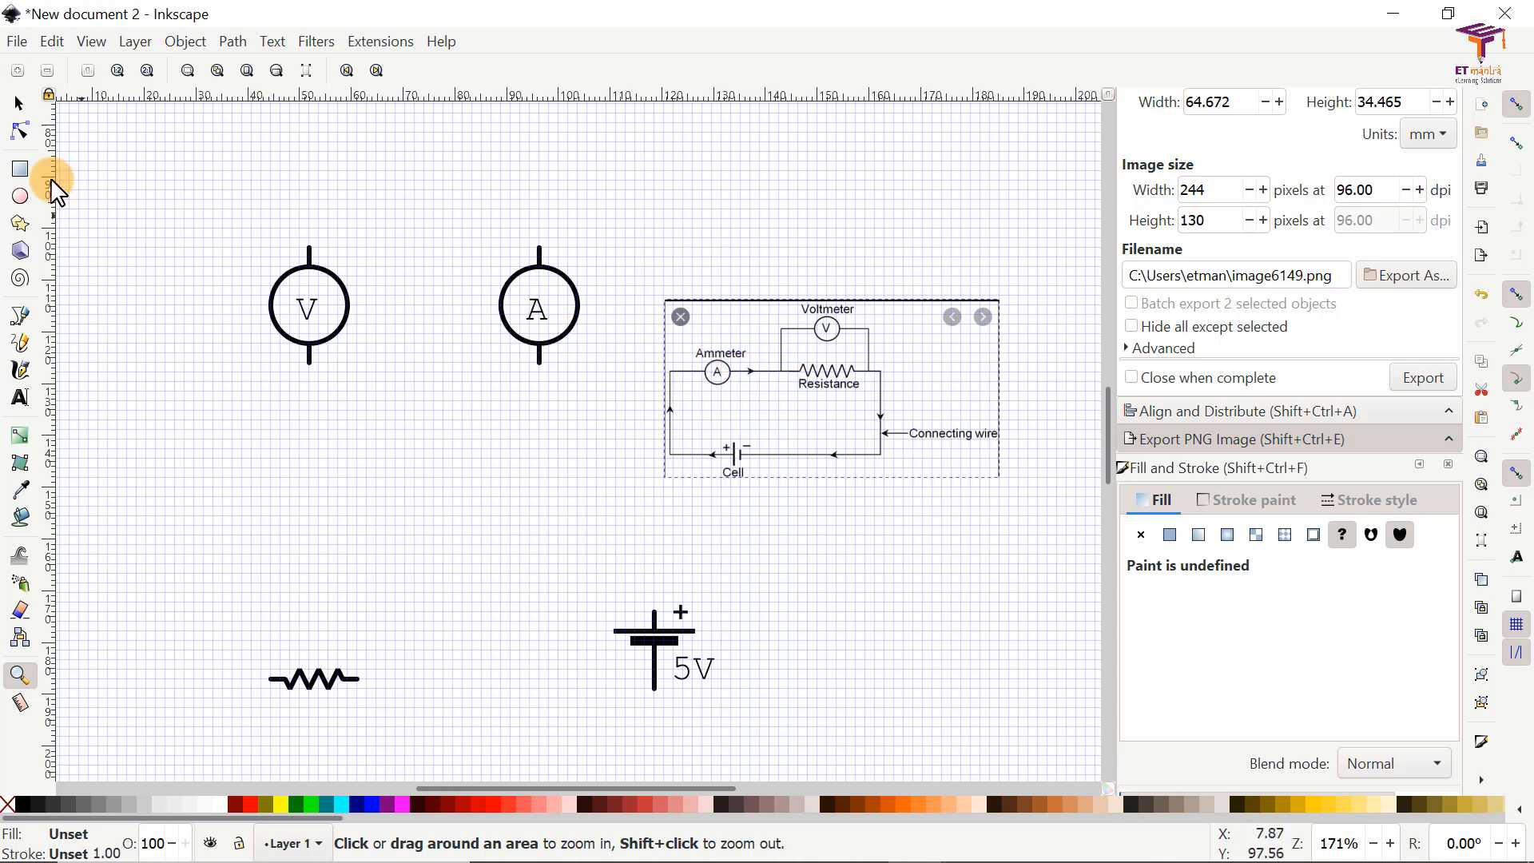
Step: Arrange the symbols like the reference circuit: ammeter at left, resistor at right, voltmeter above the resistor and cell at the bottom
click(18, 105)
drag(543, 352, 198, 456)
drag(342, 672, 553, 407)
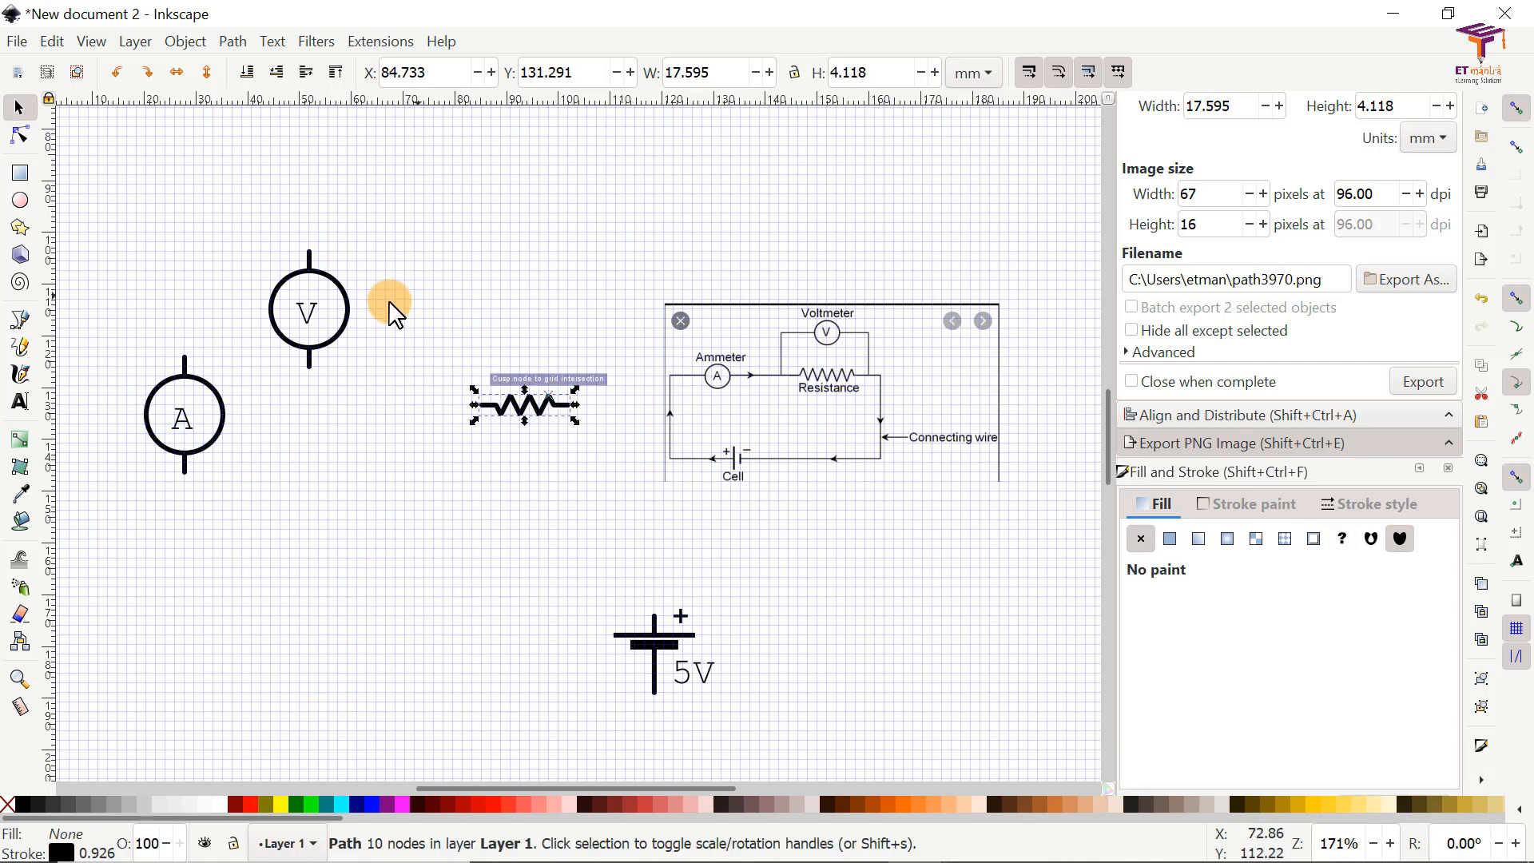
drag(352, 336, 550, 265)
drag(658, 646, 329, 641)
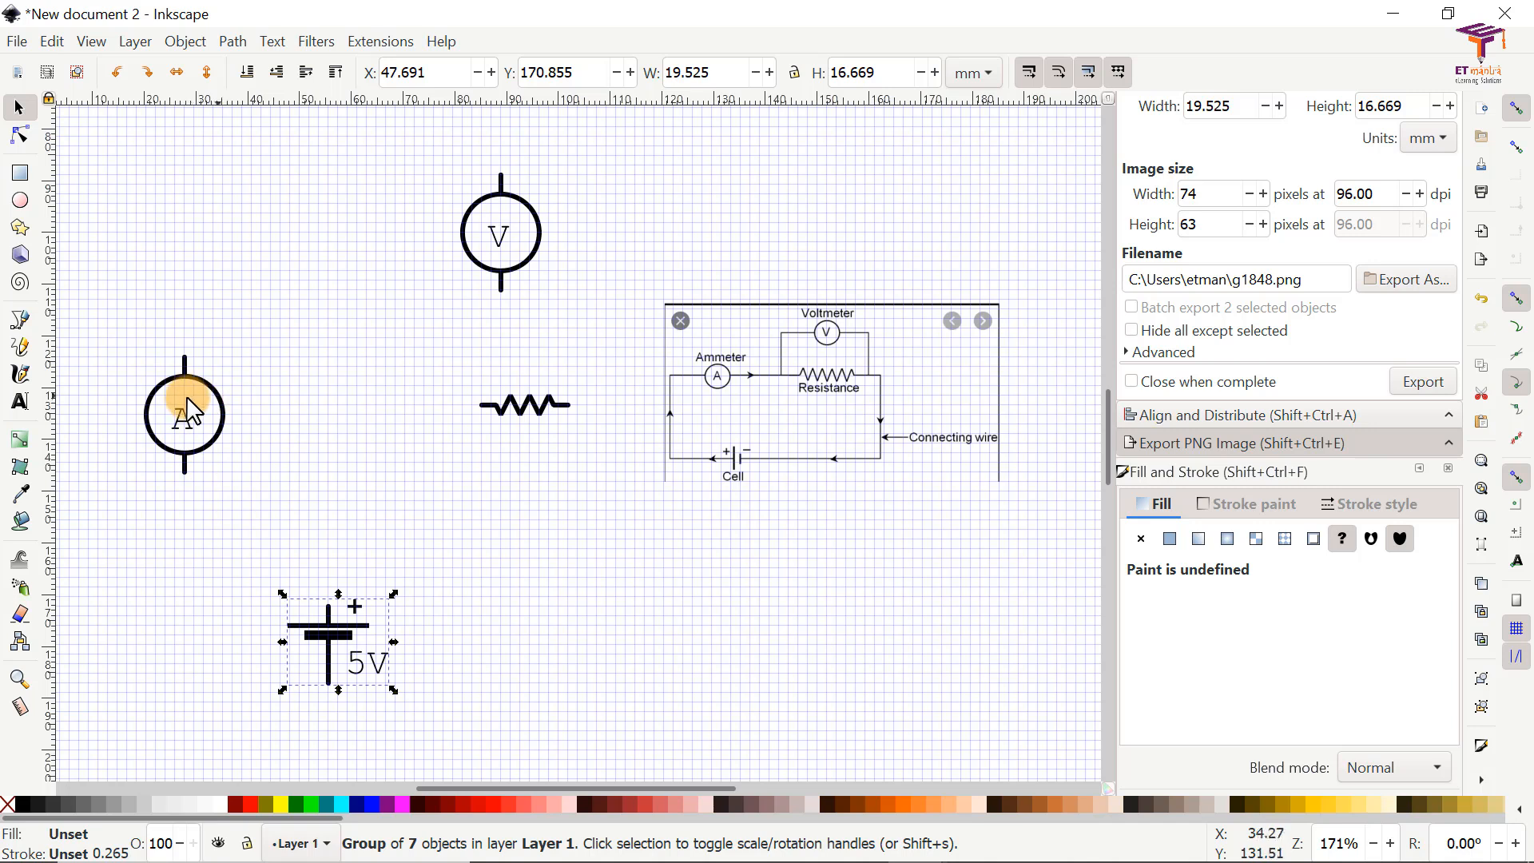
Step: Try rotating the ammeter symbol 90° clockwise and turn it back counter-clockwise
click(224, 417)
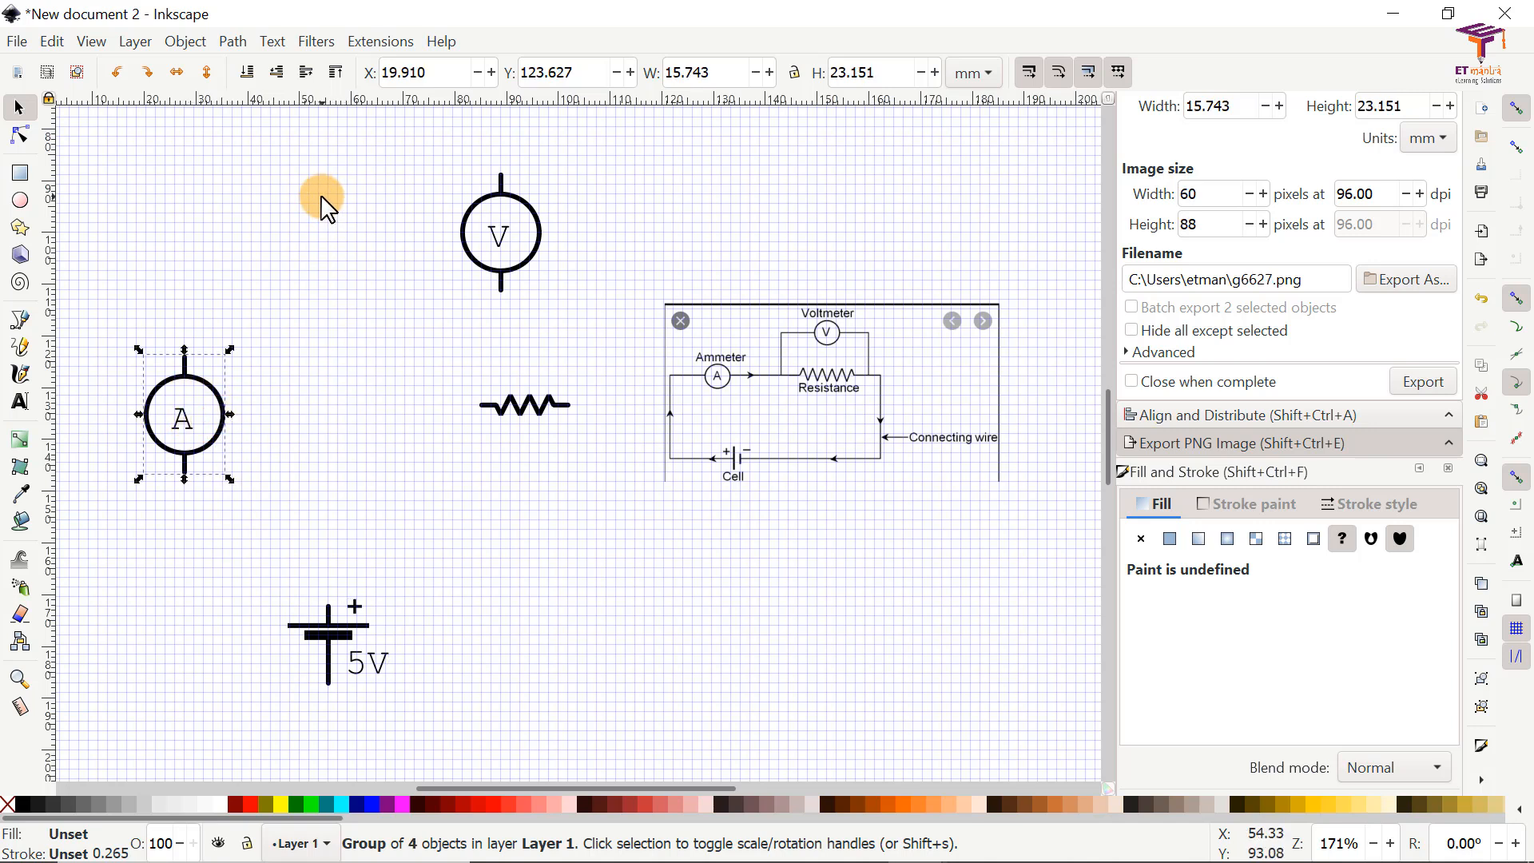
click(147, 78)
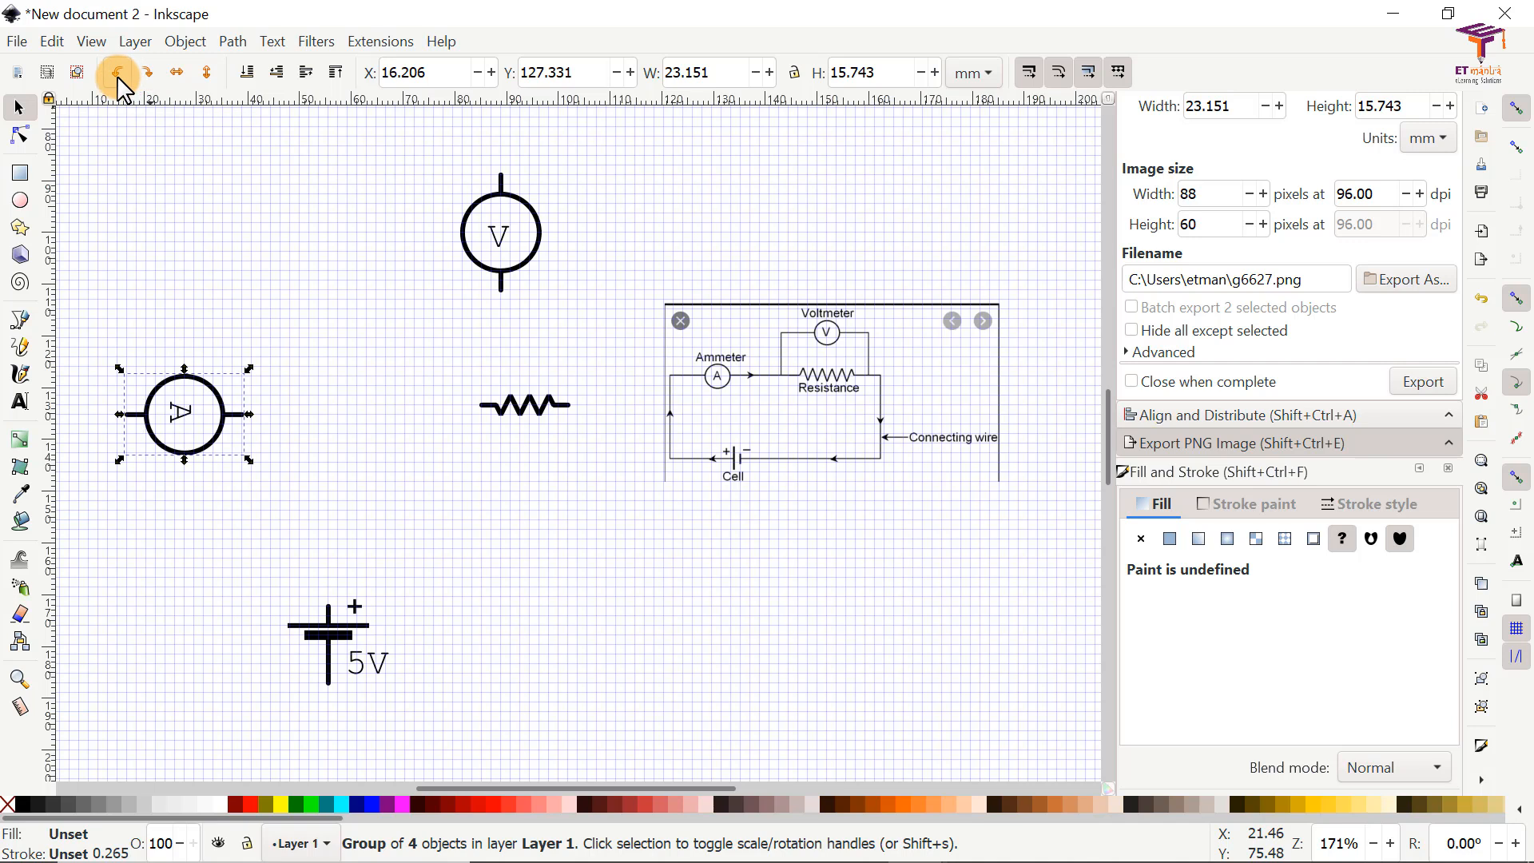
click(117, 75)
click(254, 416)
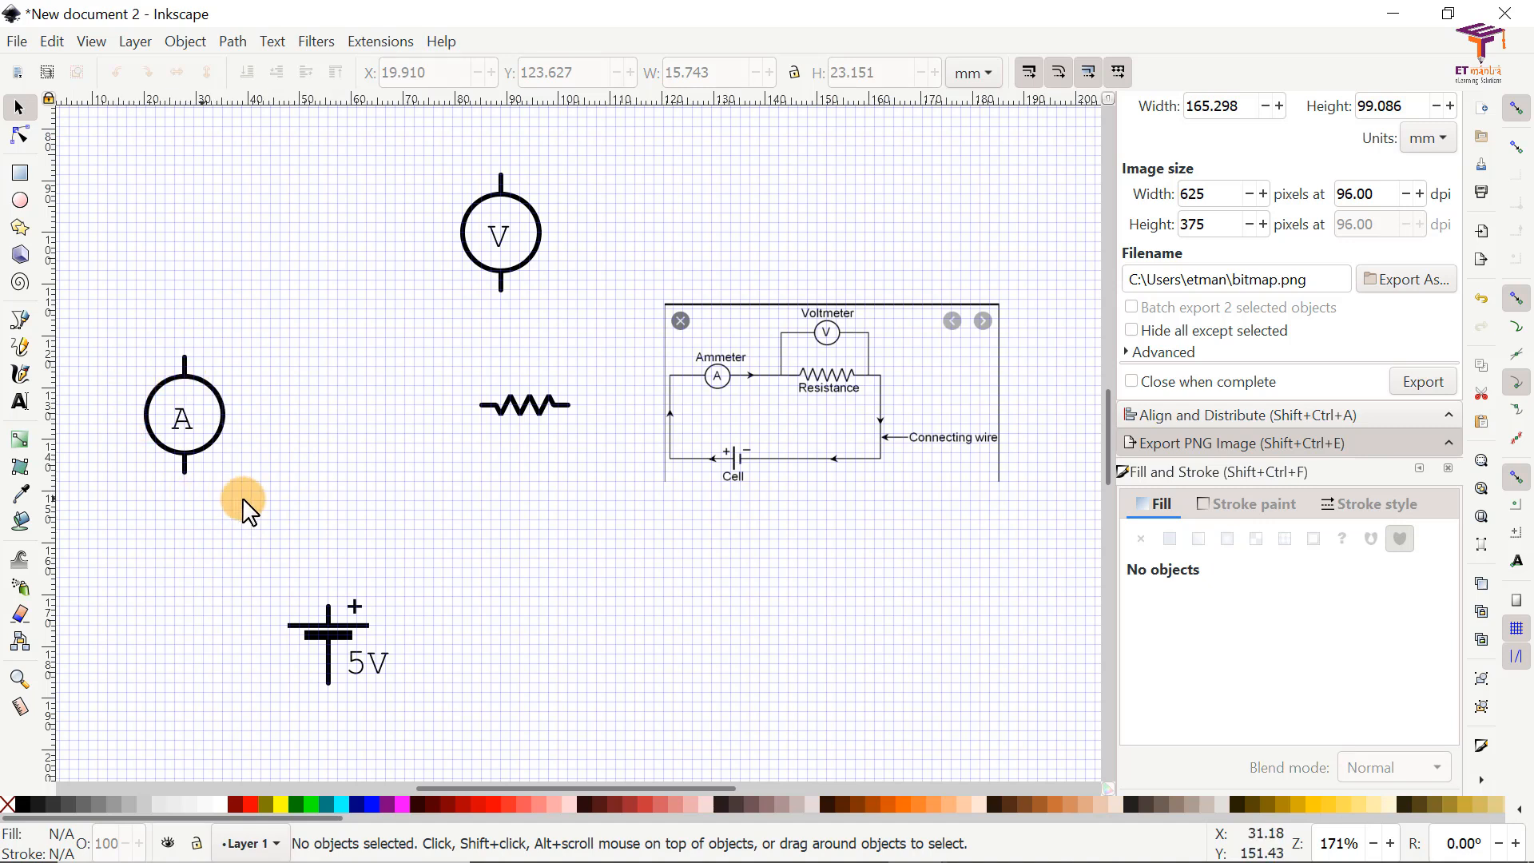
Step: Ungroup the ammeter symbol and move its upper lead line up, away from the circle
click(189, 389)
right_click(188, 389)
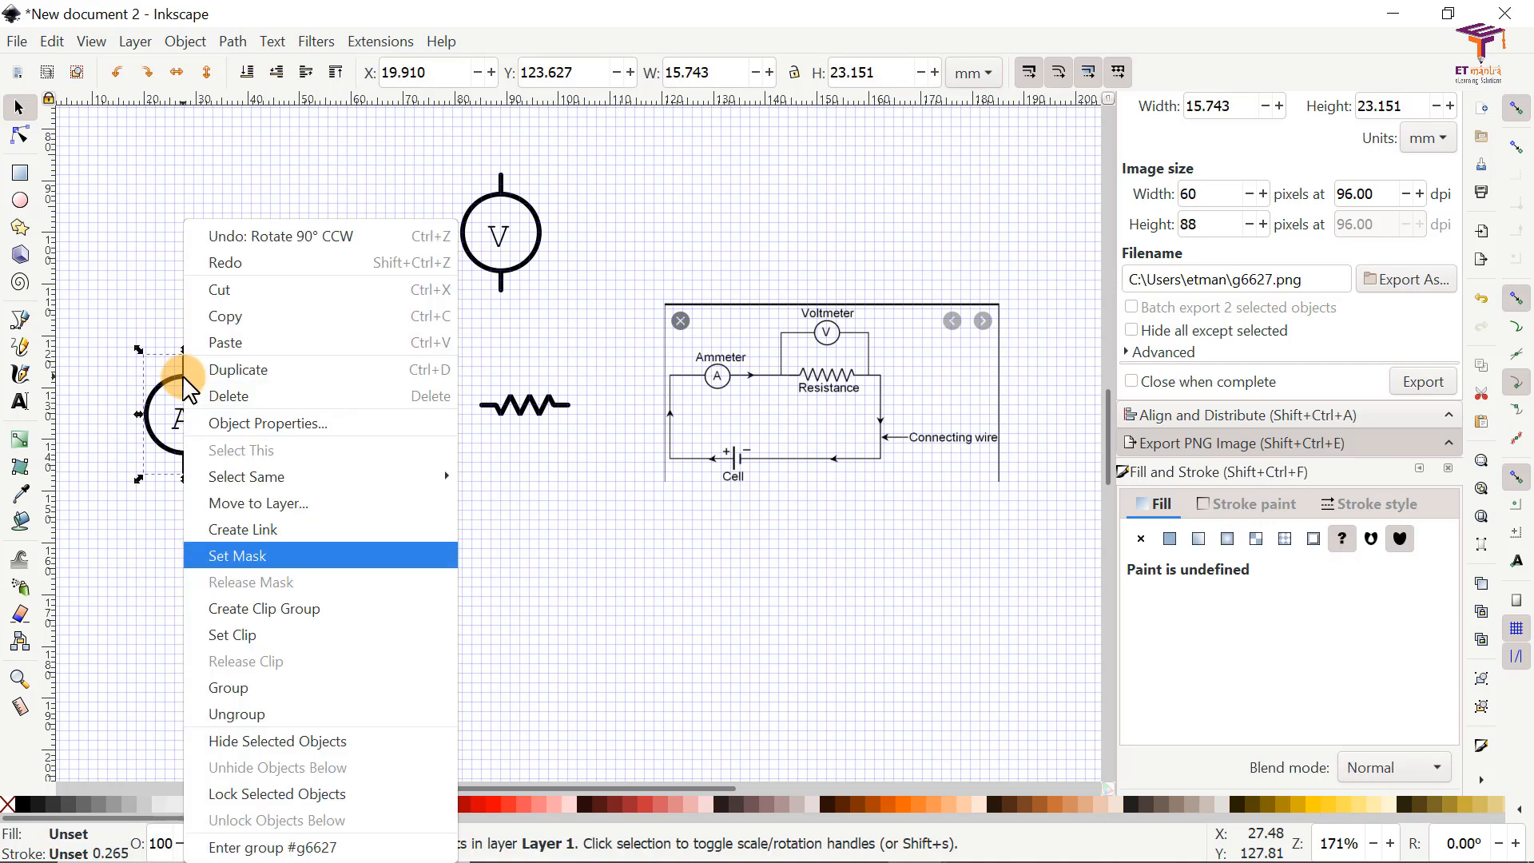
click(251, 714)
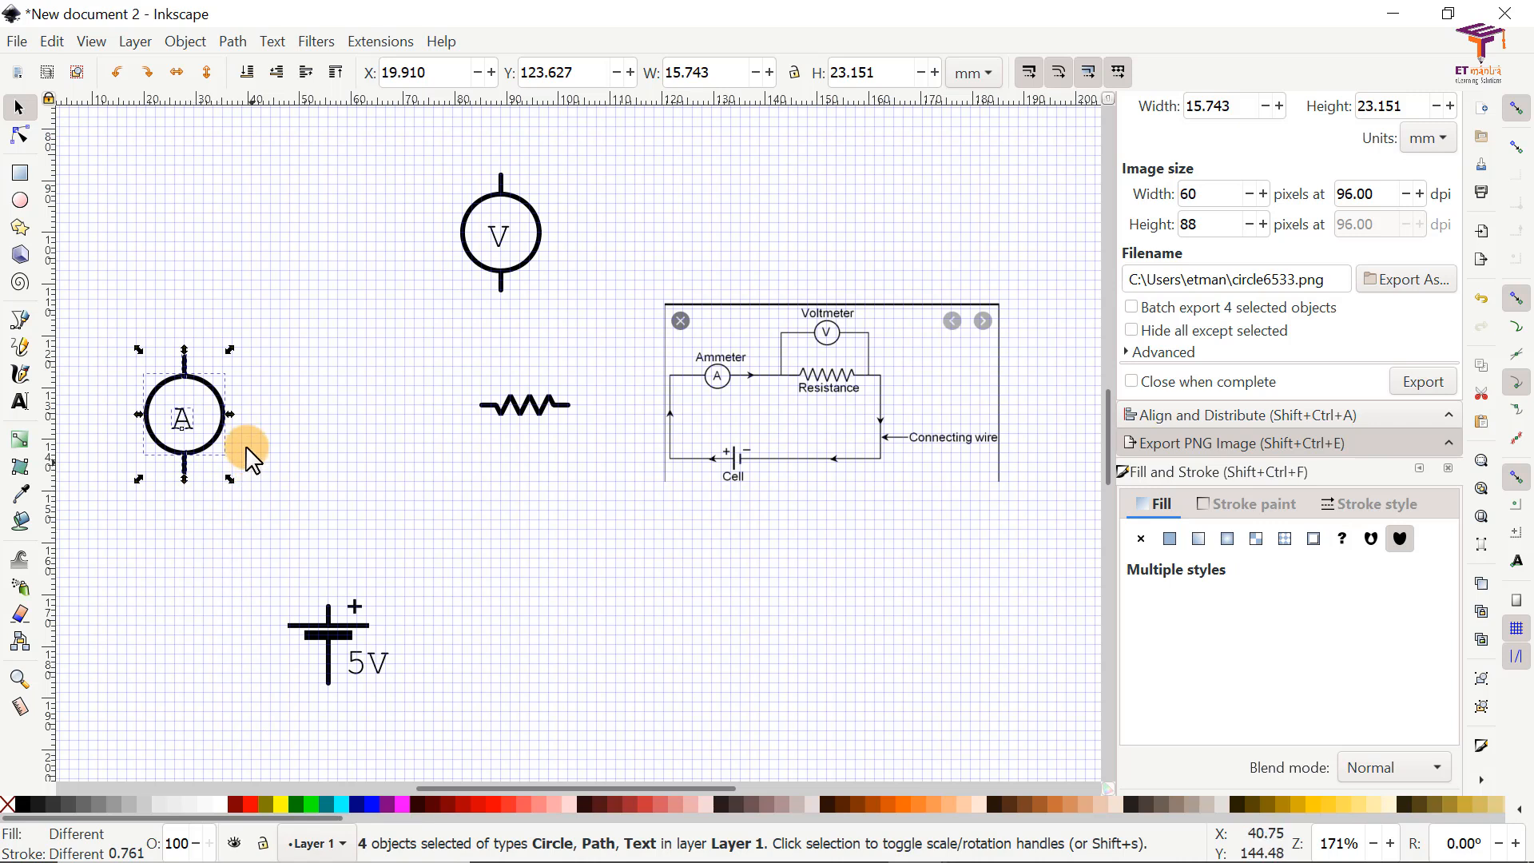
click(264, 386)
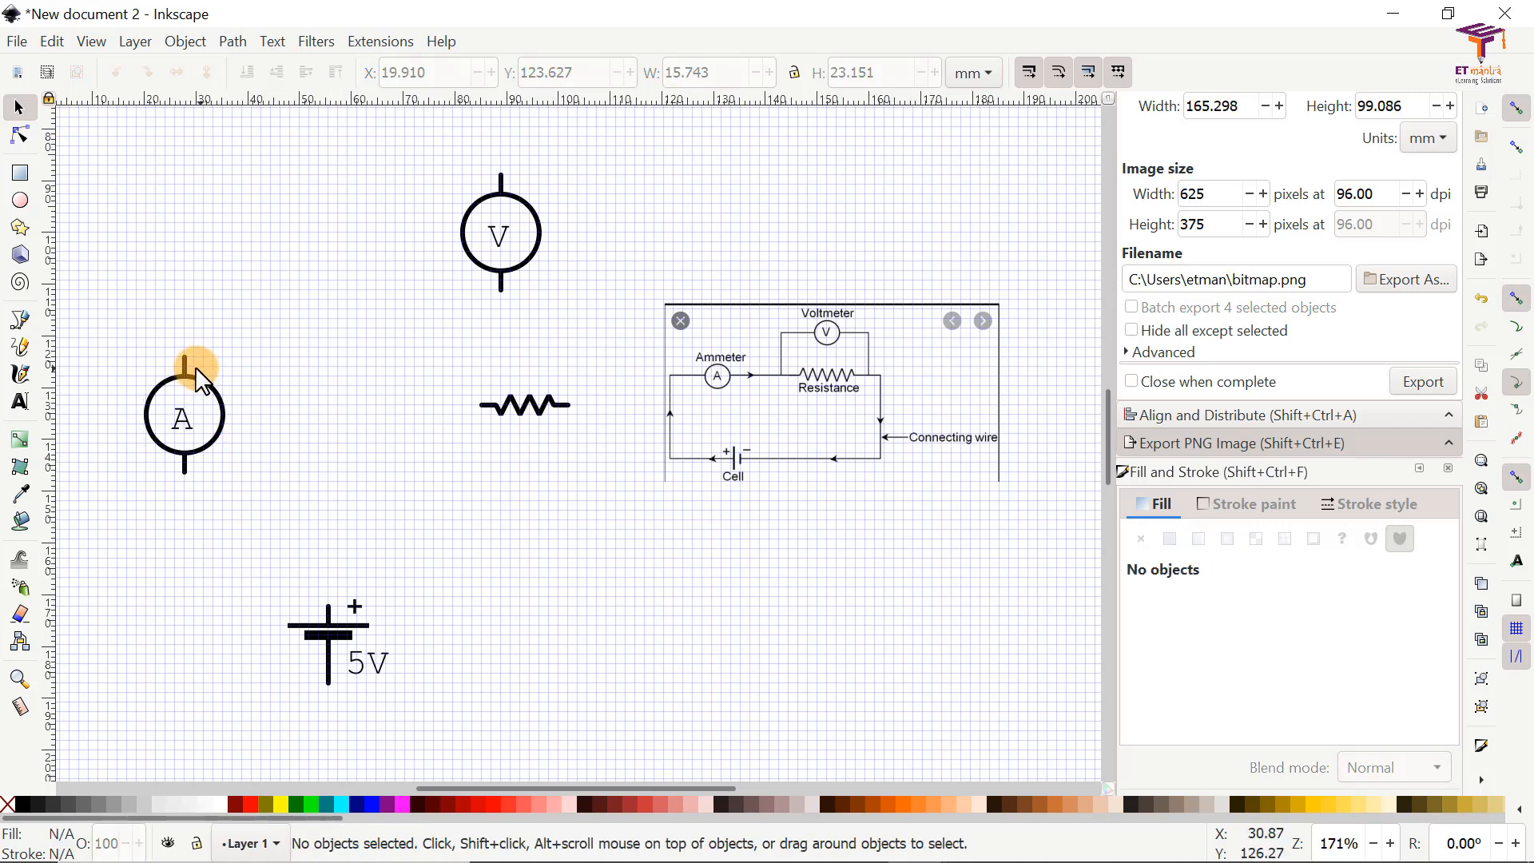
drag(183, 362, 184, 321)
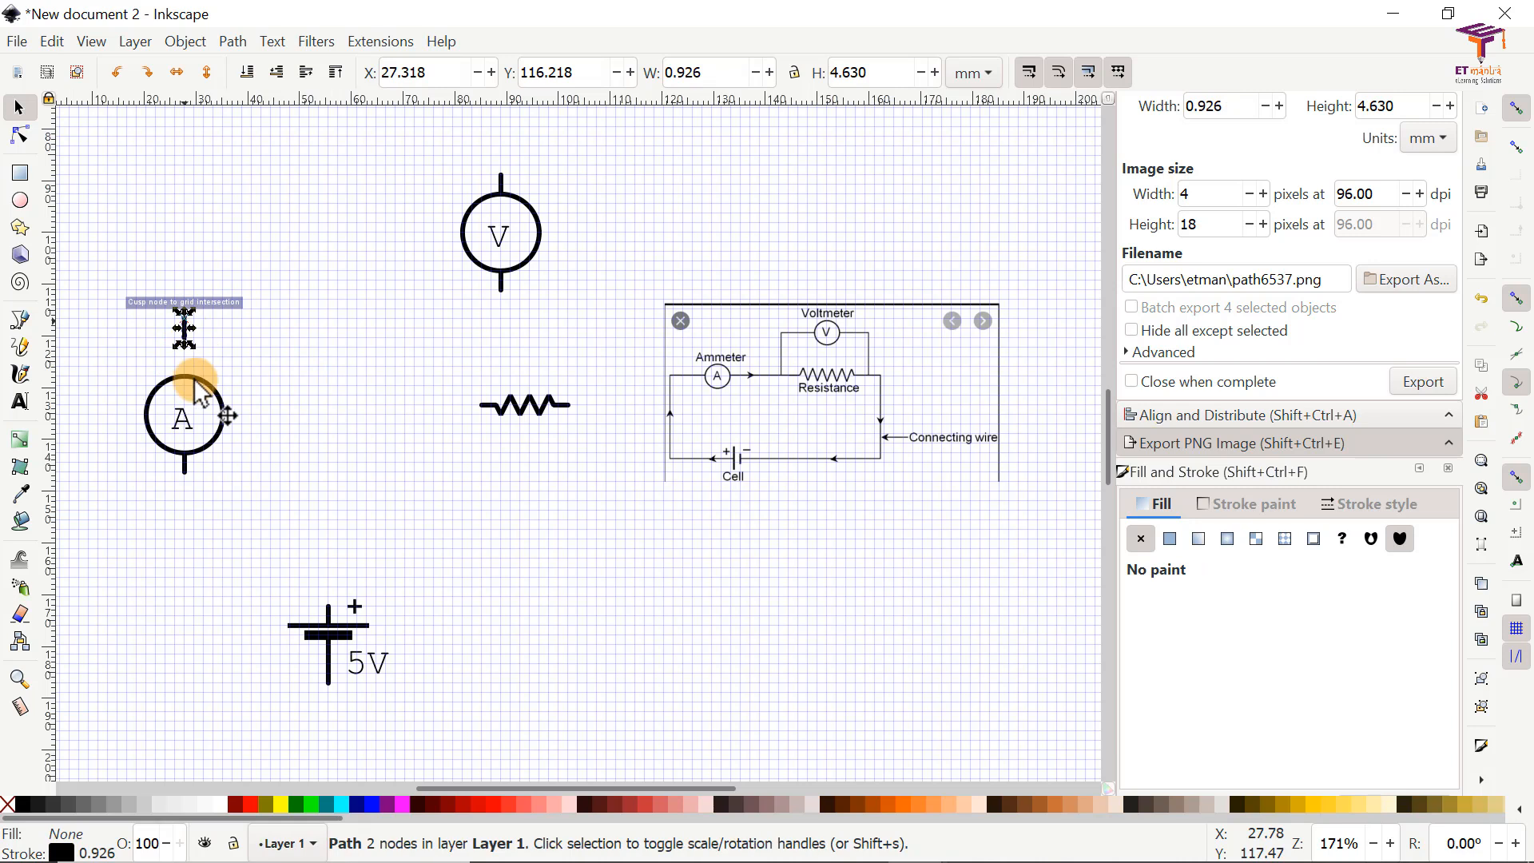
Step: Try moving the ammeter's lower lead, letter A and circle apart, and undo back to the grouped symbol
drag(184, 468, 194, 500)
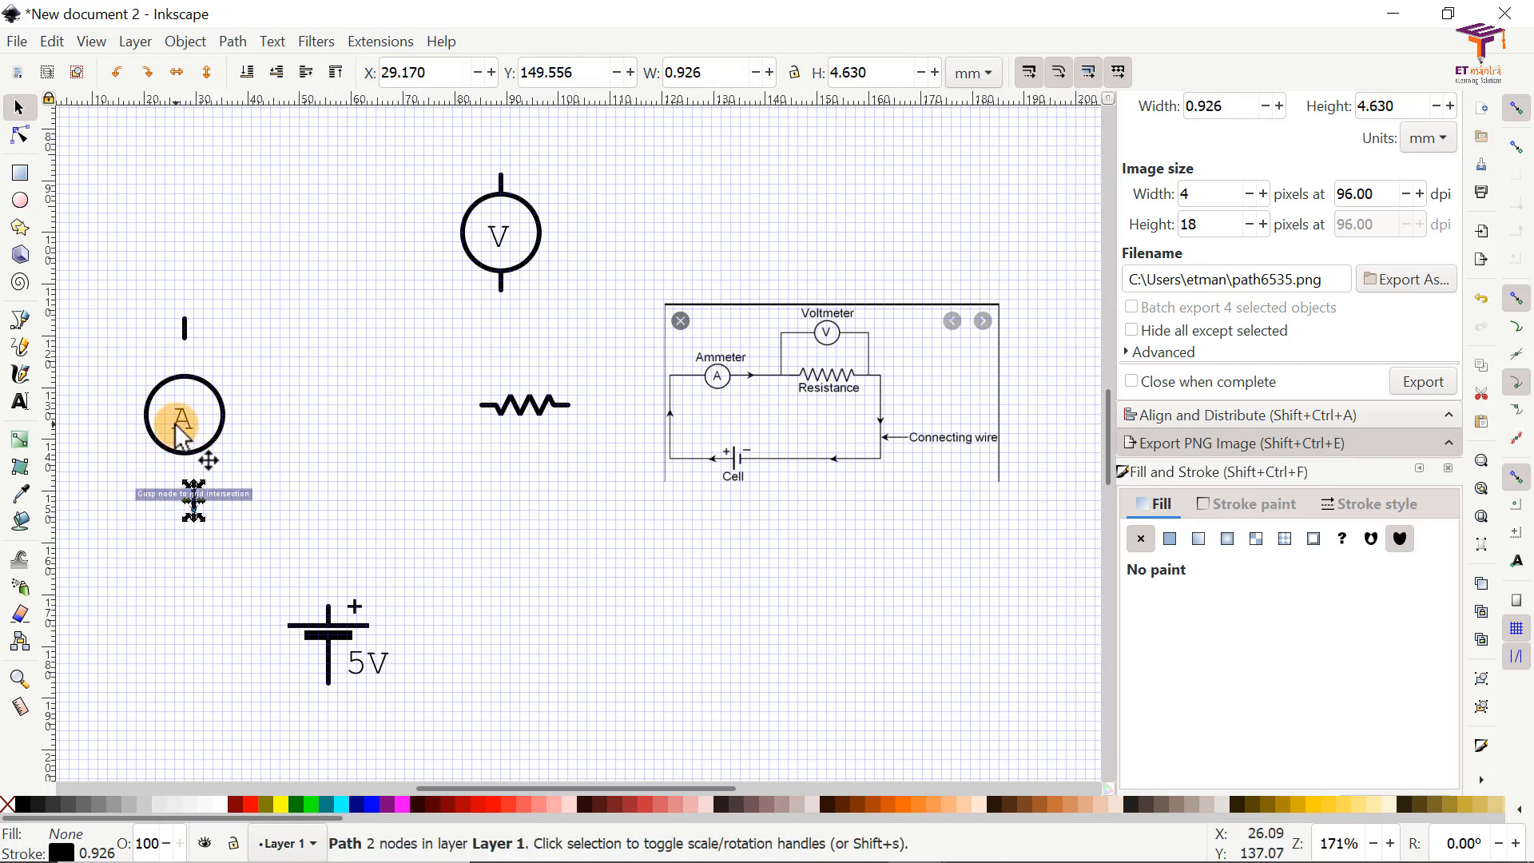
drag(190, 424, 281, 420)
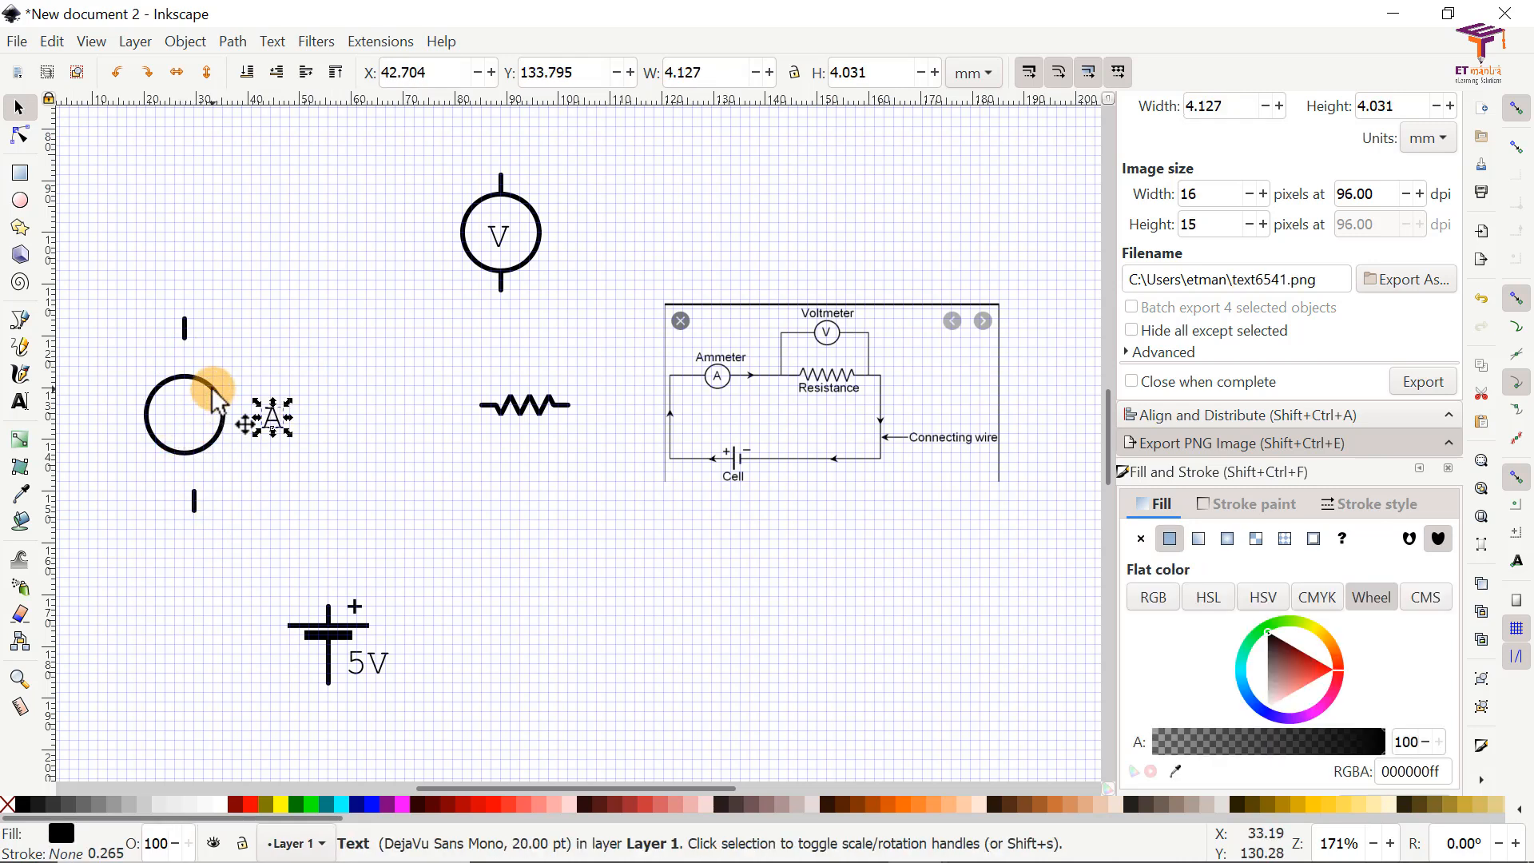
drag(157, 429, 100, 462)
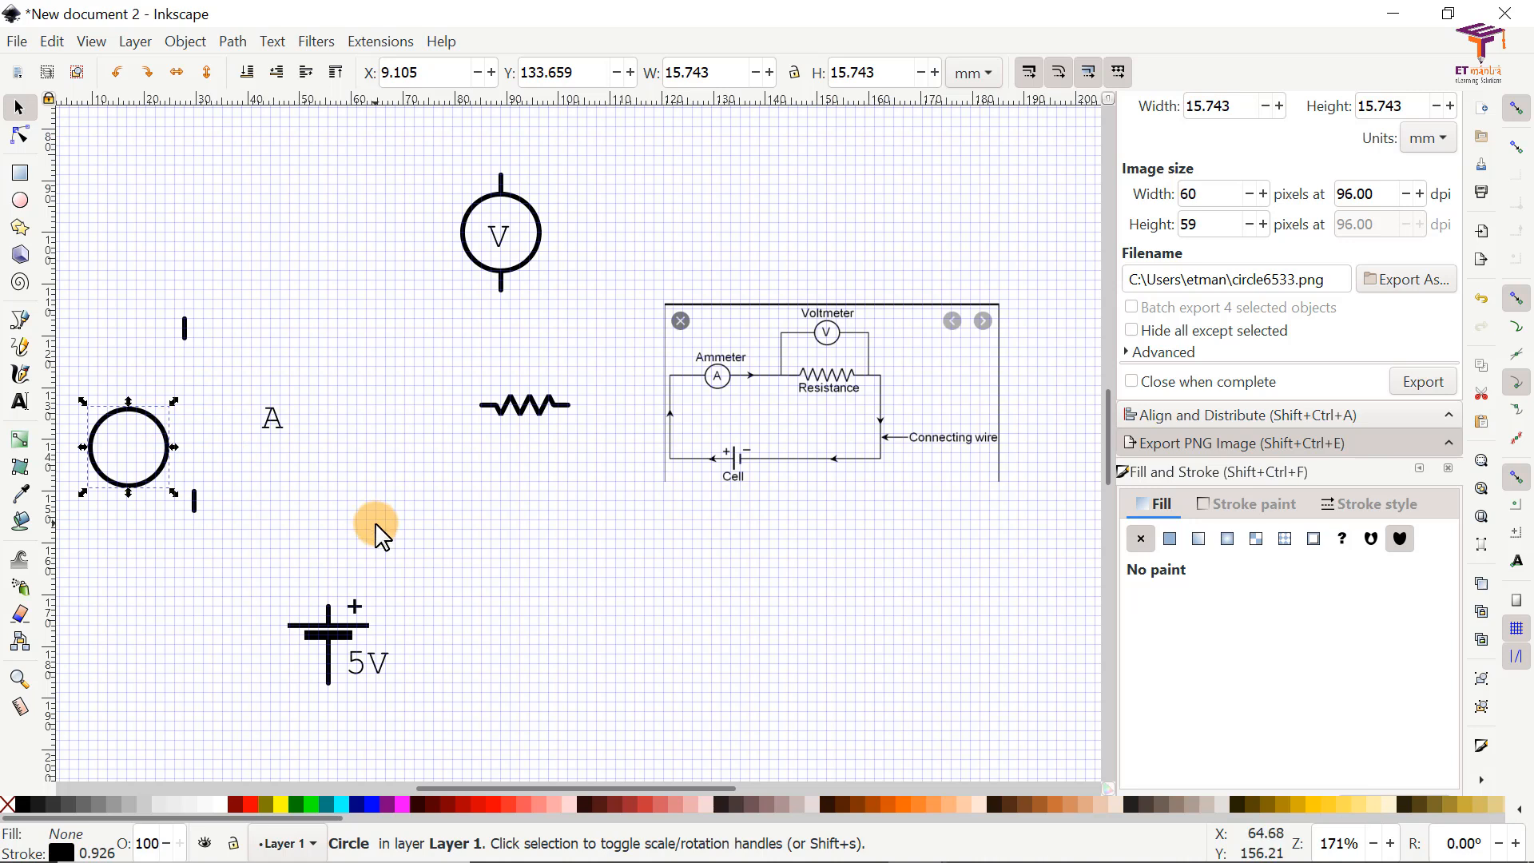
key(ctrl+z)
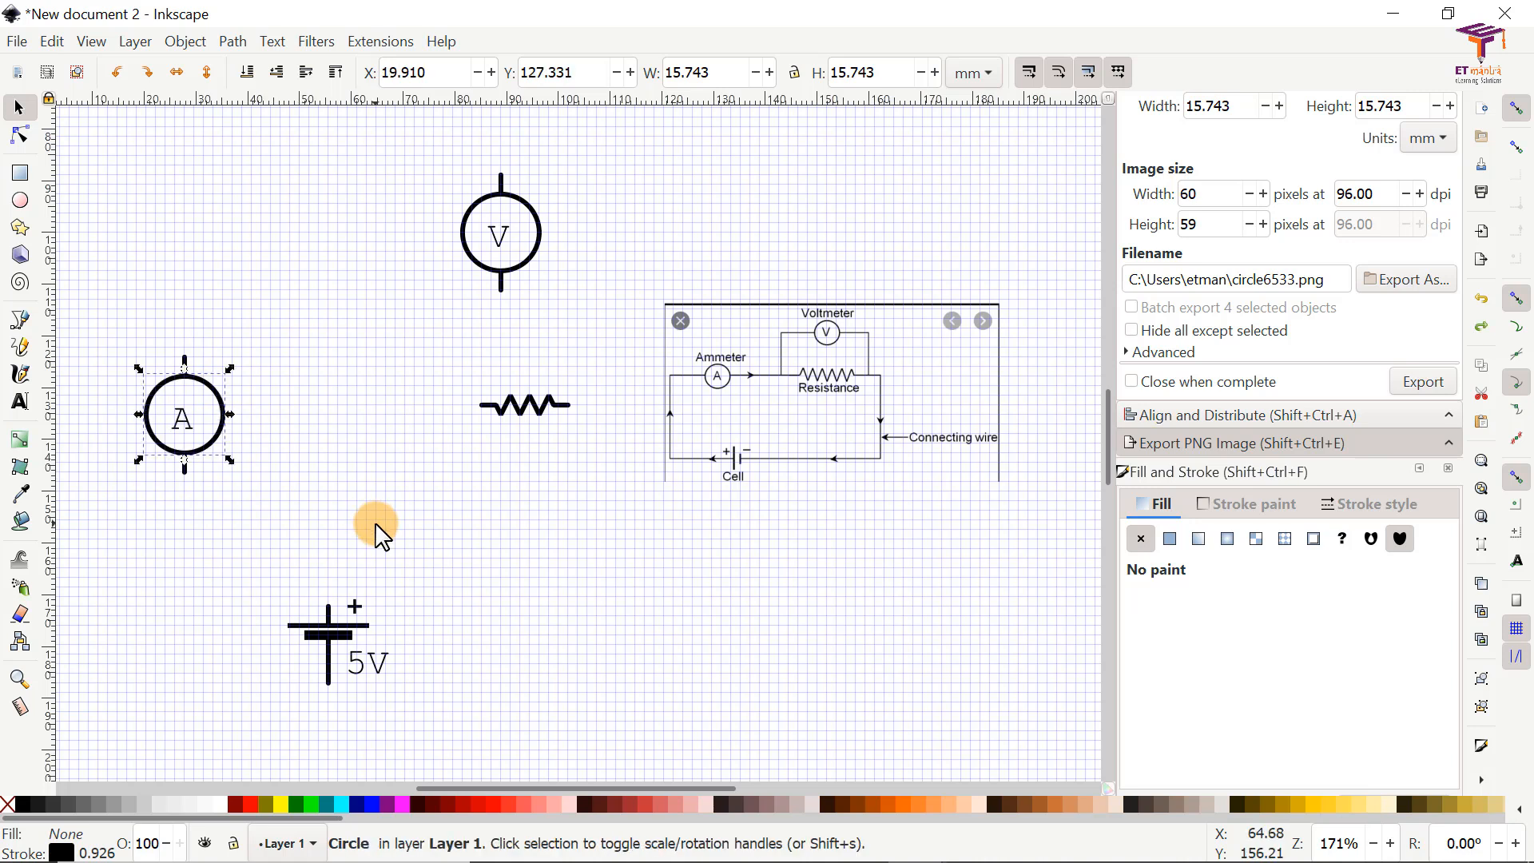
click(375, 535)
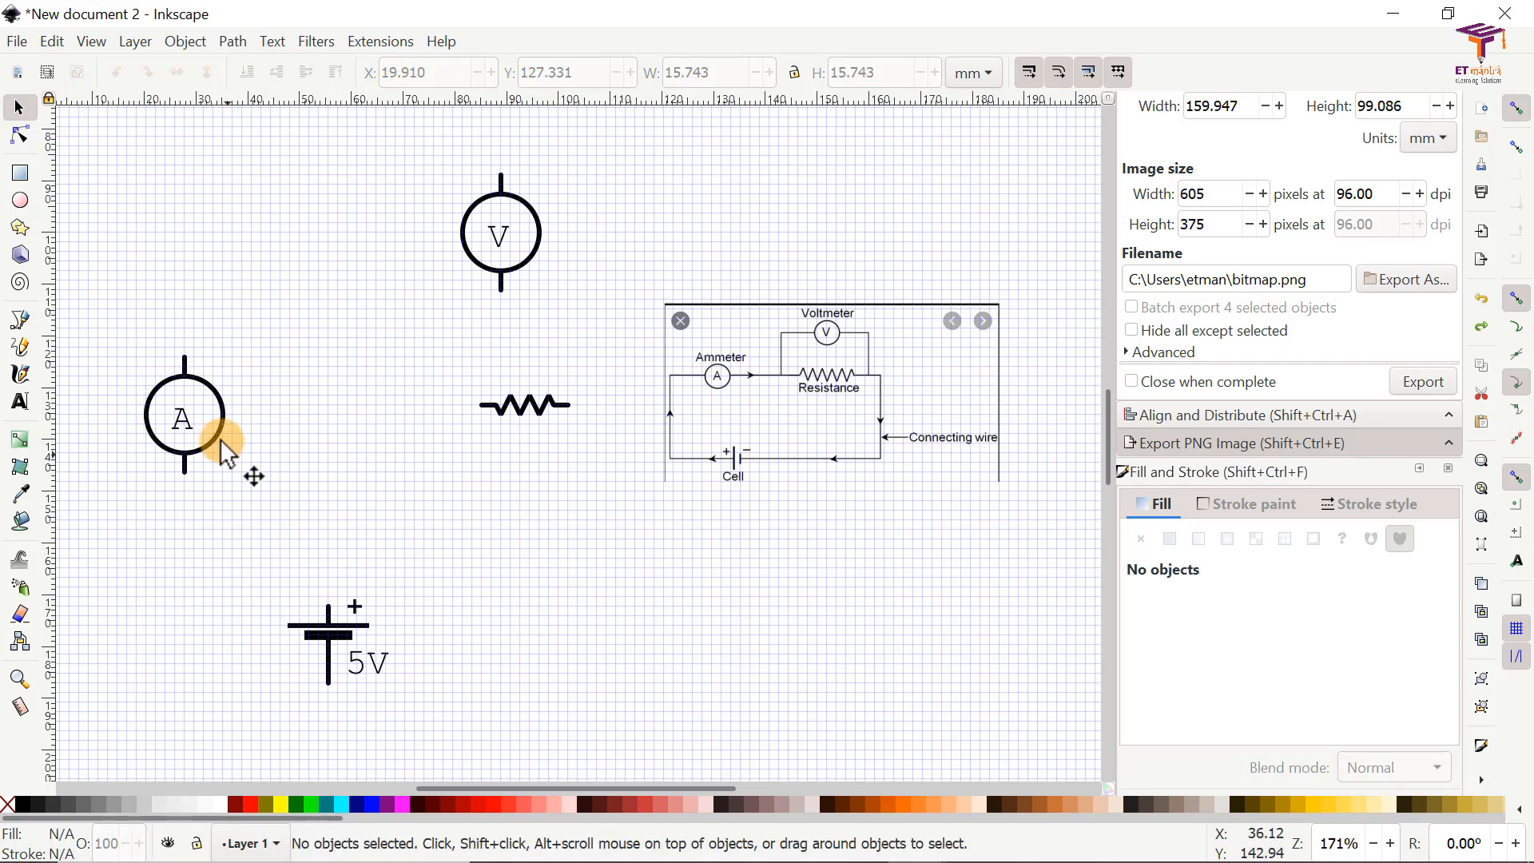
Step: Shift the ammeter symbol slightly up and right onto a grid intersection and rotate it 90° clockwise
click(223, 413)
mouse_move(221, 398)
mouse_down()
mouse_move(326, 345)
mouse_move(238, 386)
mouse_up()
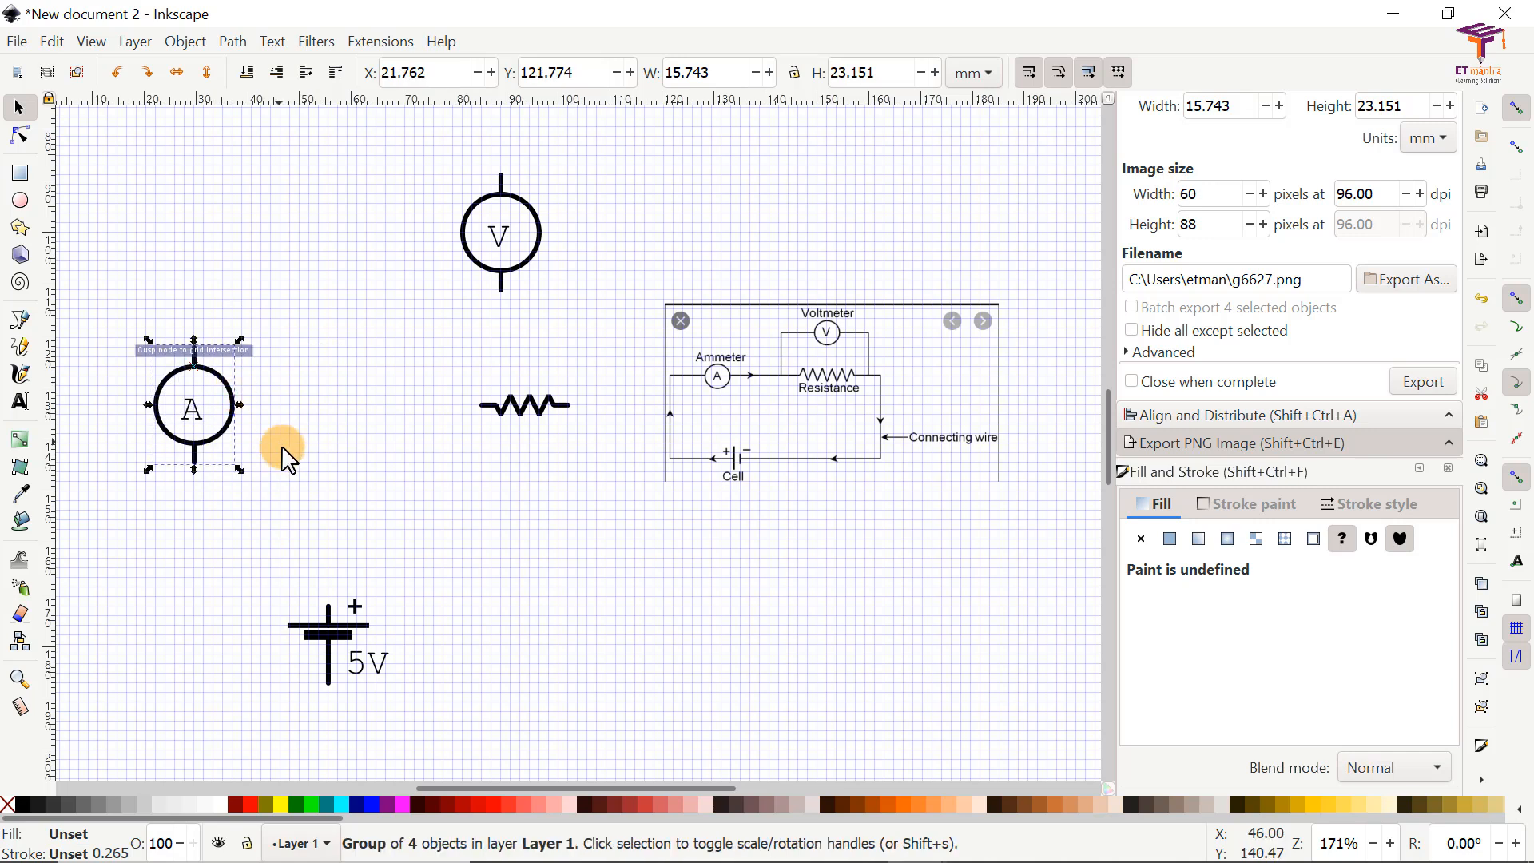
click(283, 448)
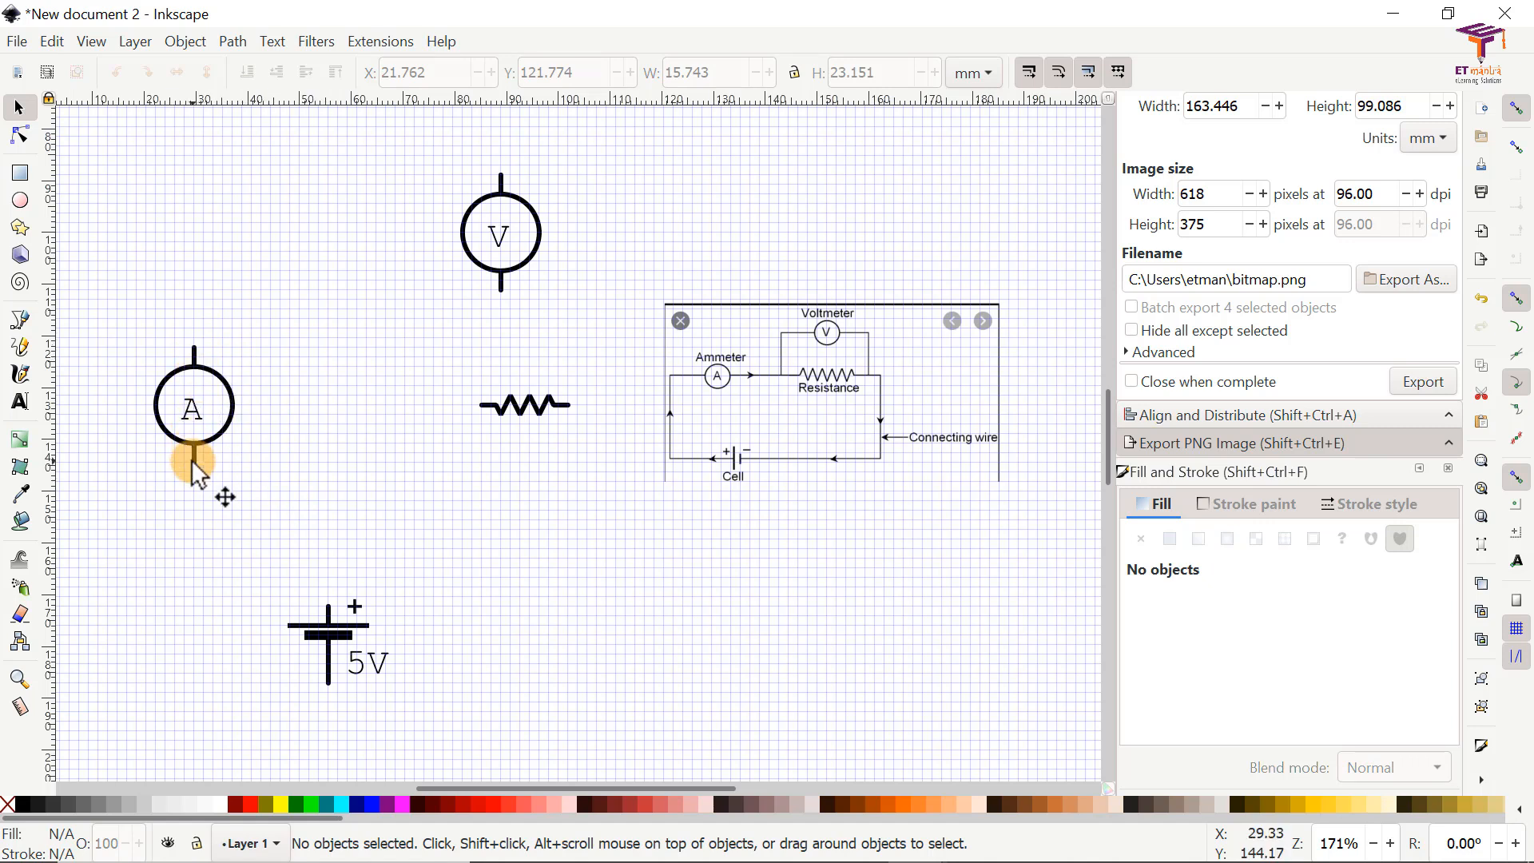
click(233, 396)
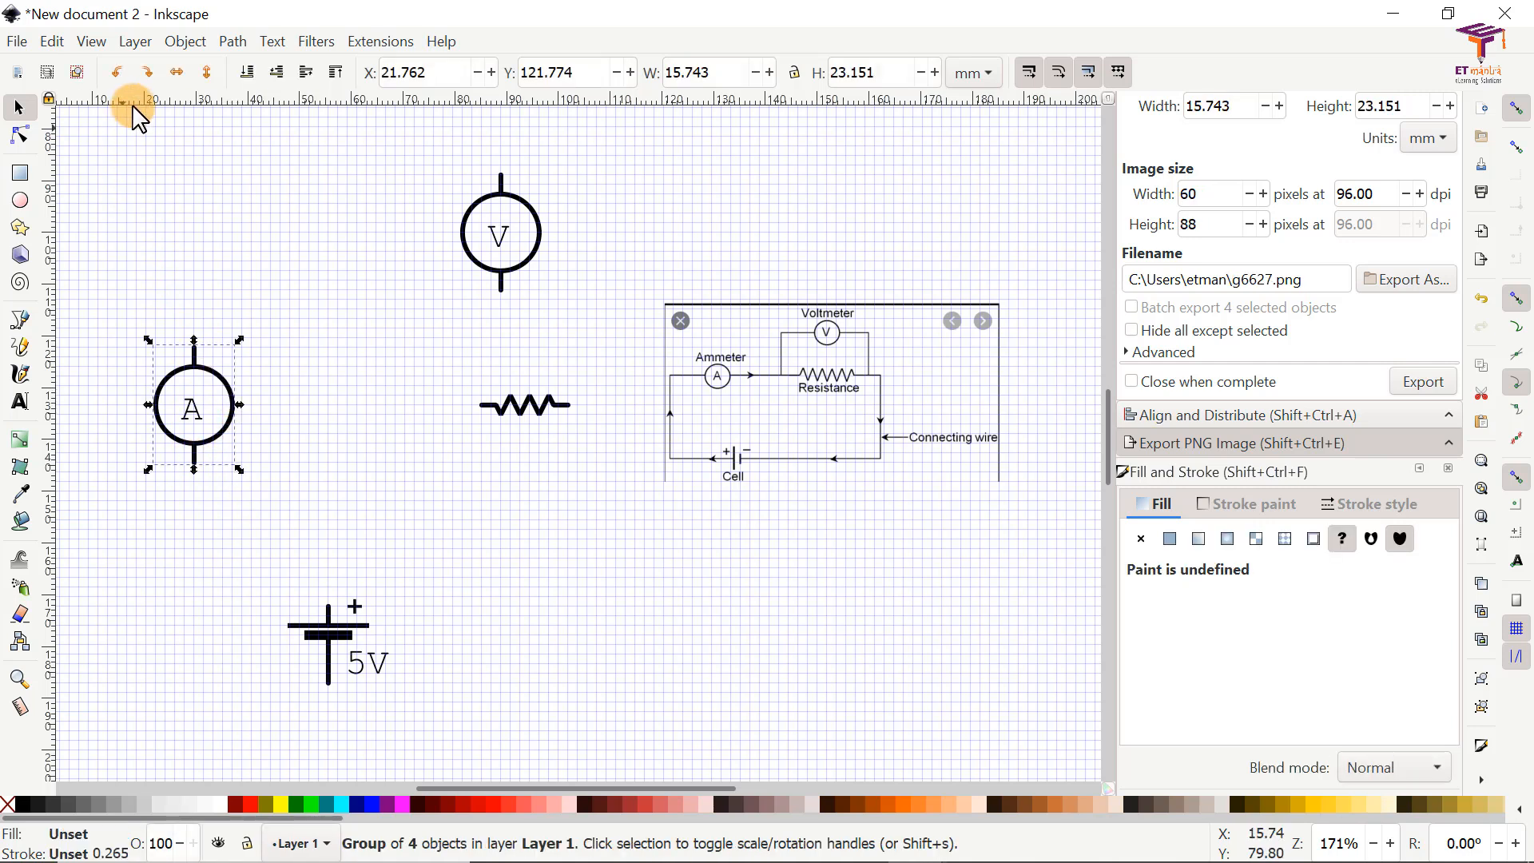
click(148, 73)
click(232, 424)
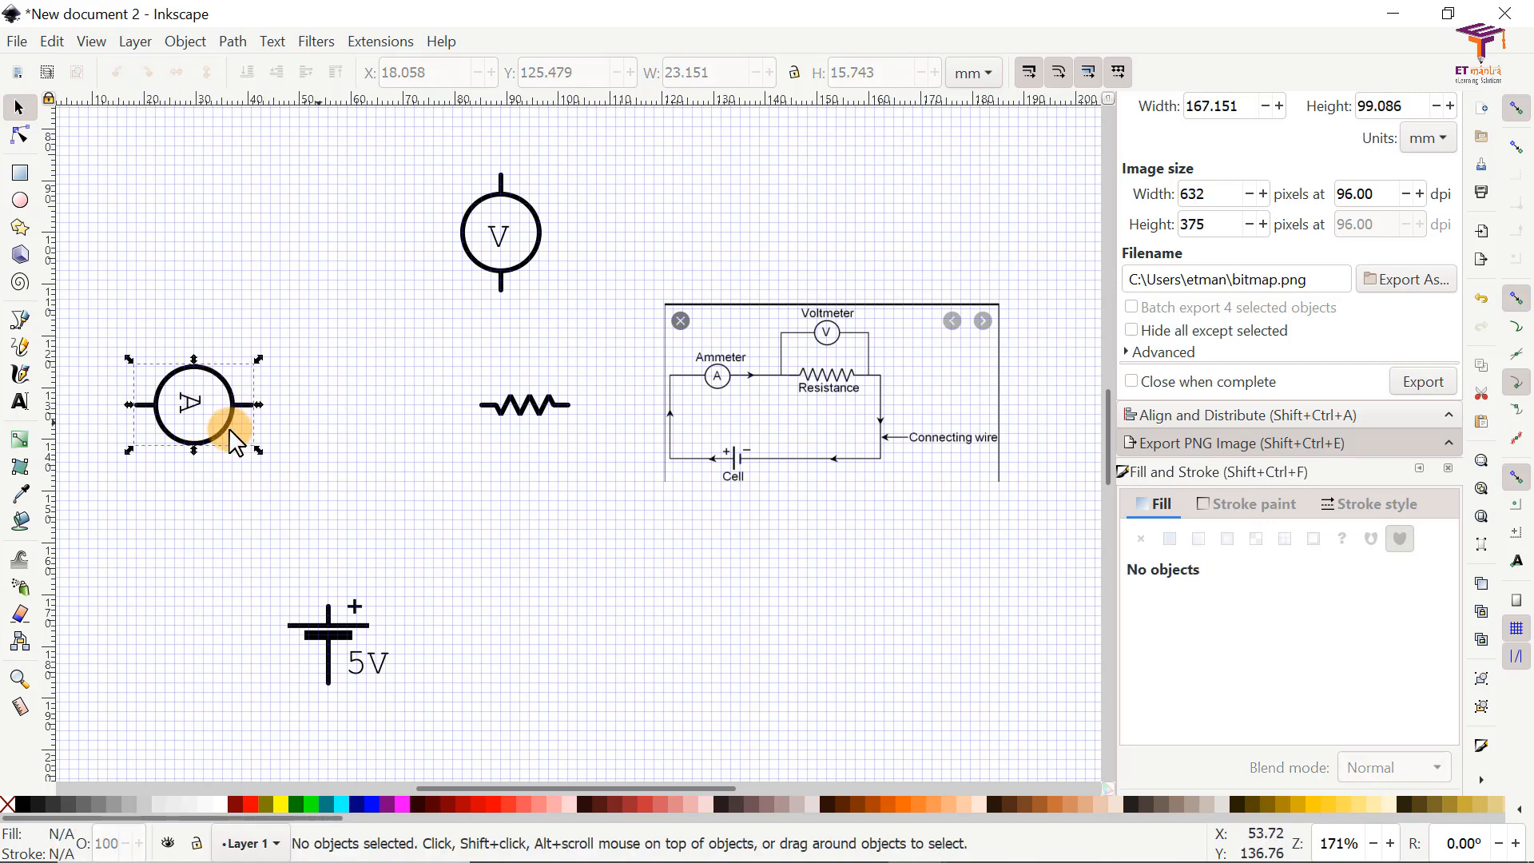
Step: Ungroup the ammeter symbol and rotate only its letter A 90° counter-clockwise so it reads upright
click(185, 401)
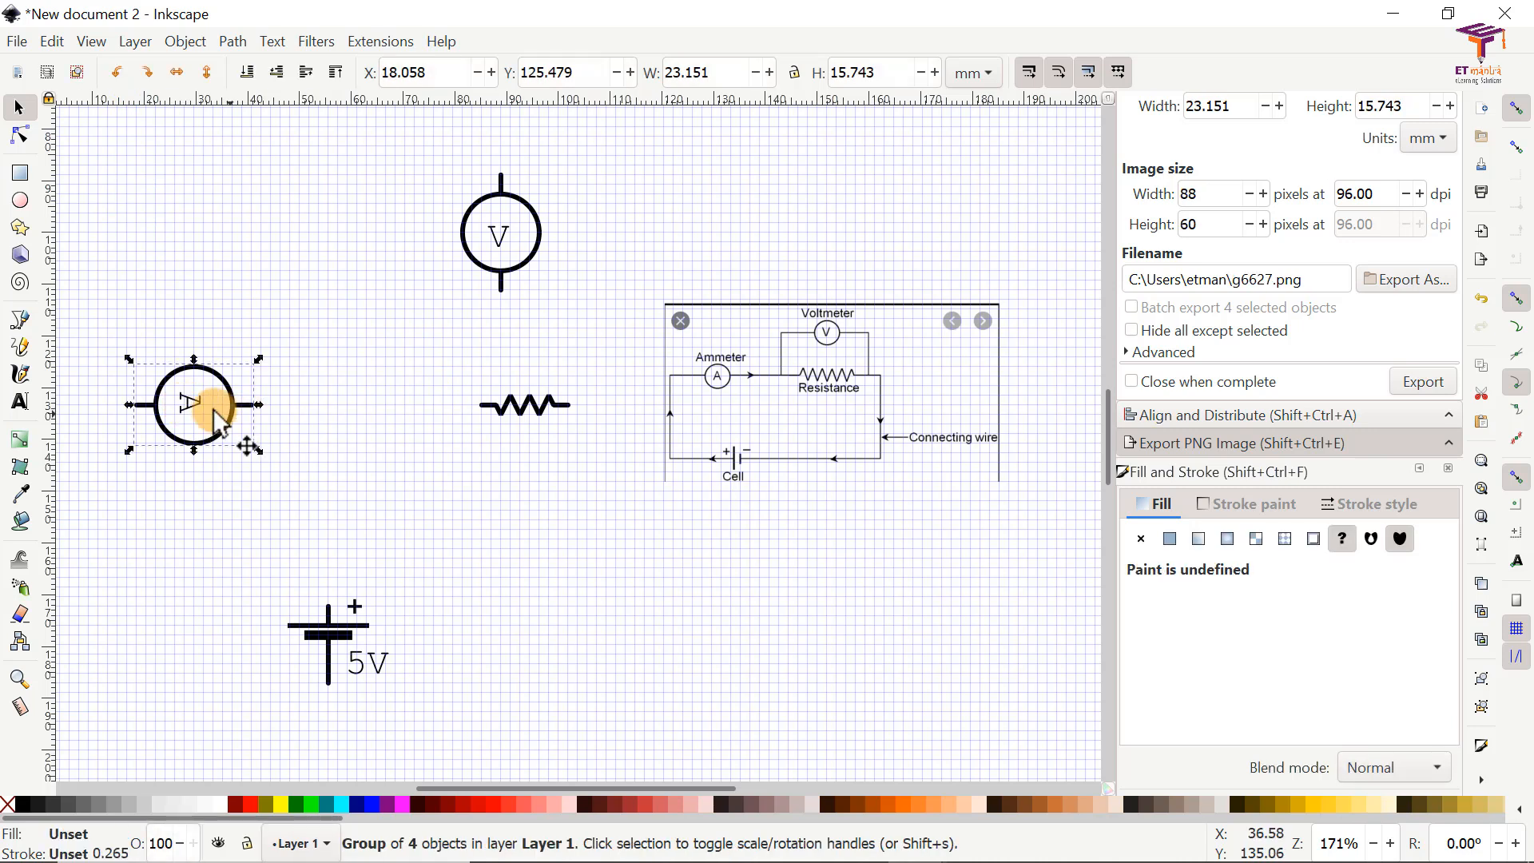
right_click(190, 404)
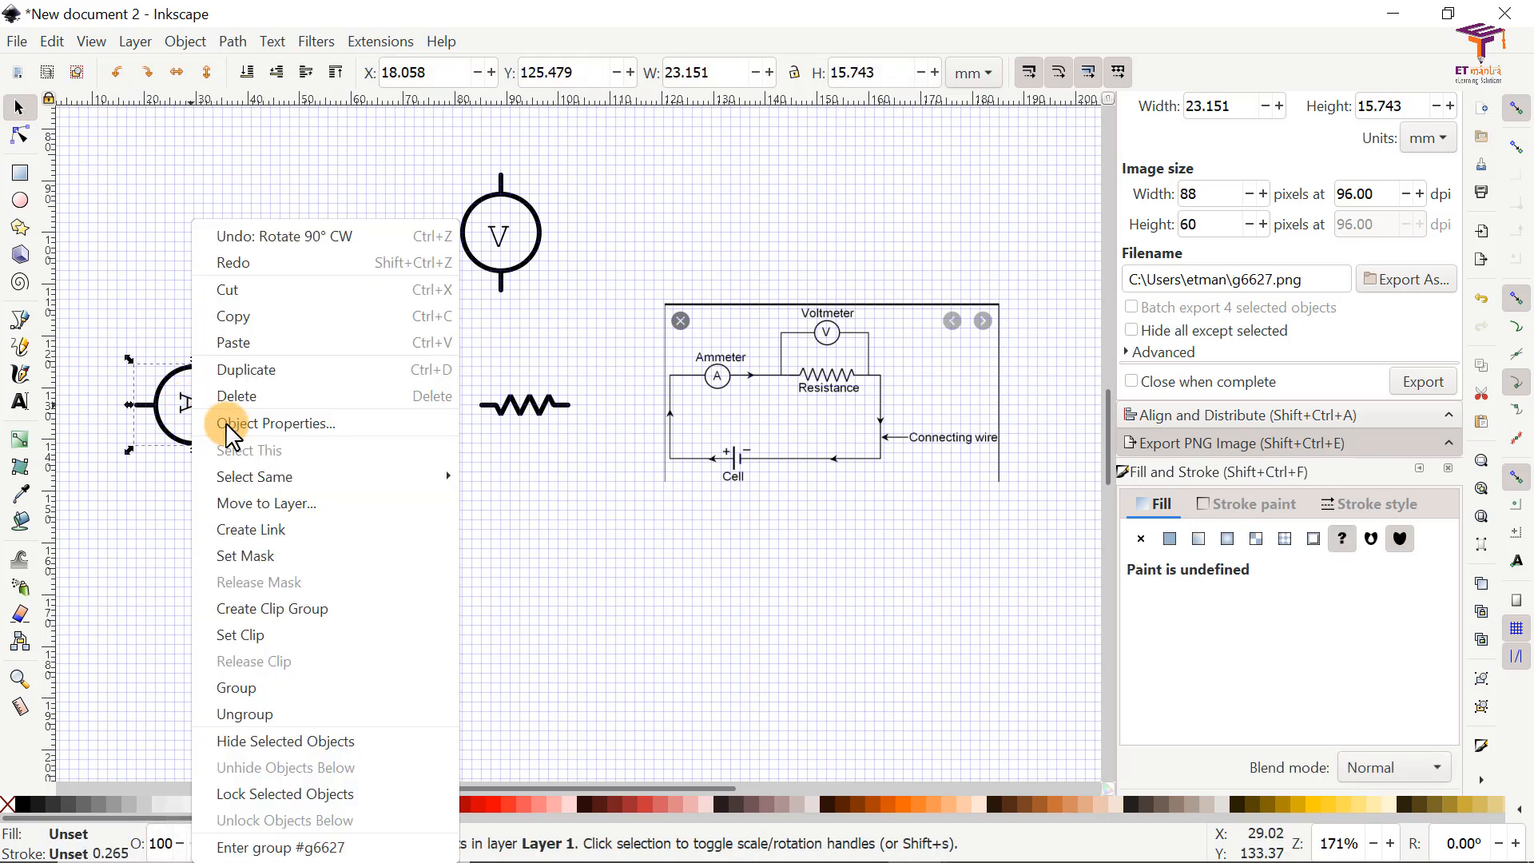
click(281, 714)
click(371, 562)
click(191, 404)
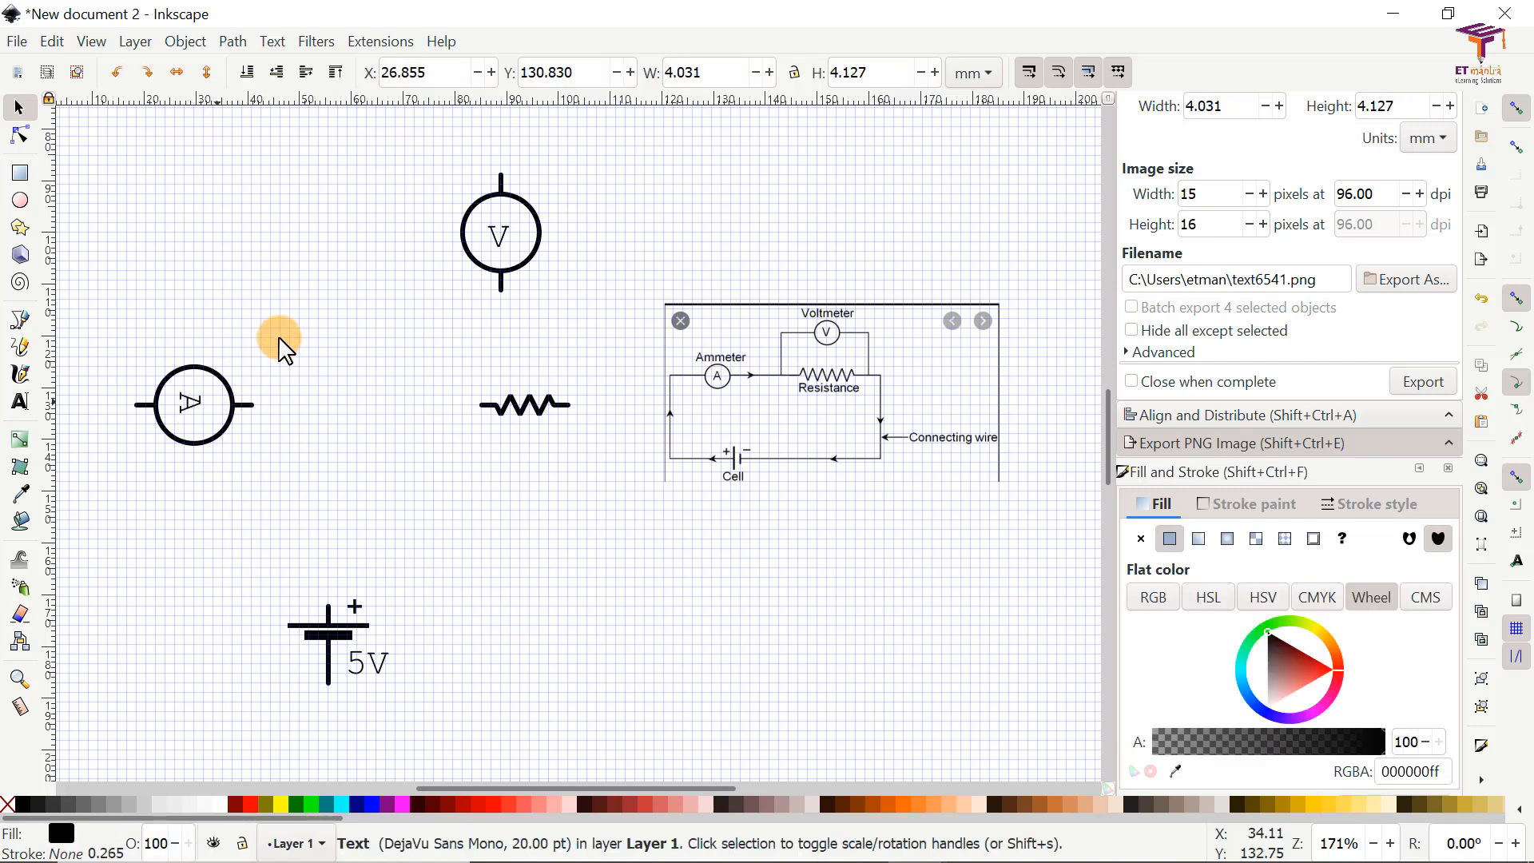
click(223, 192)
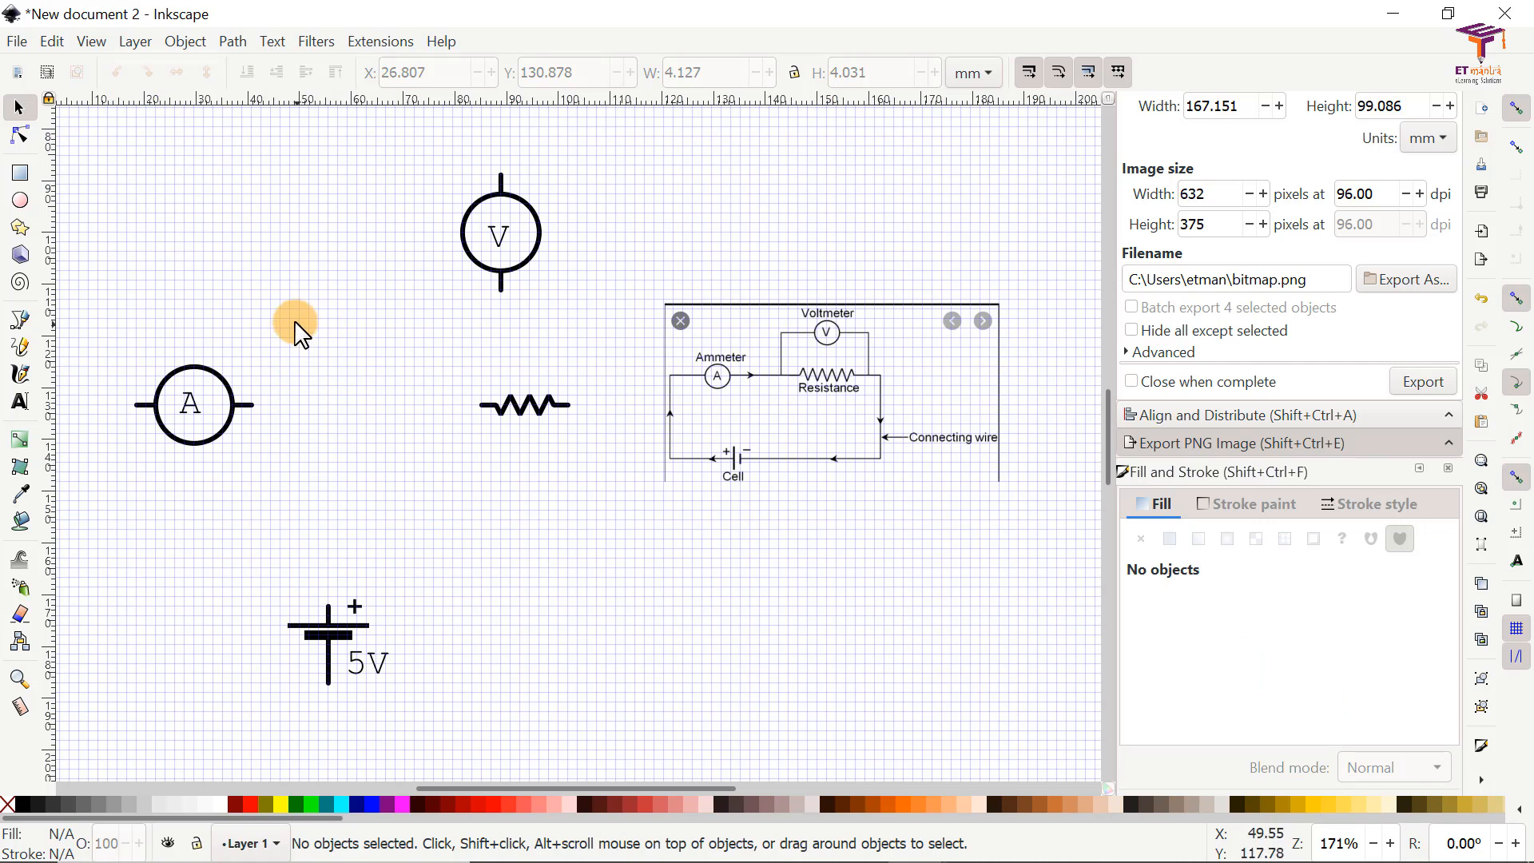
Step: Select the ammeter's circle, letter and both lead lines together and group them
drag(293, 310, 104, 478)
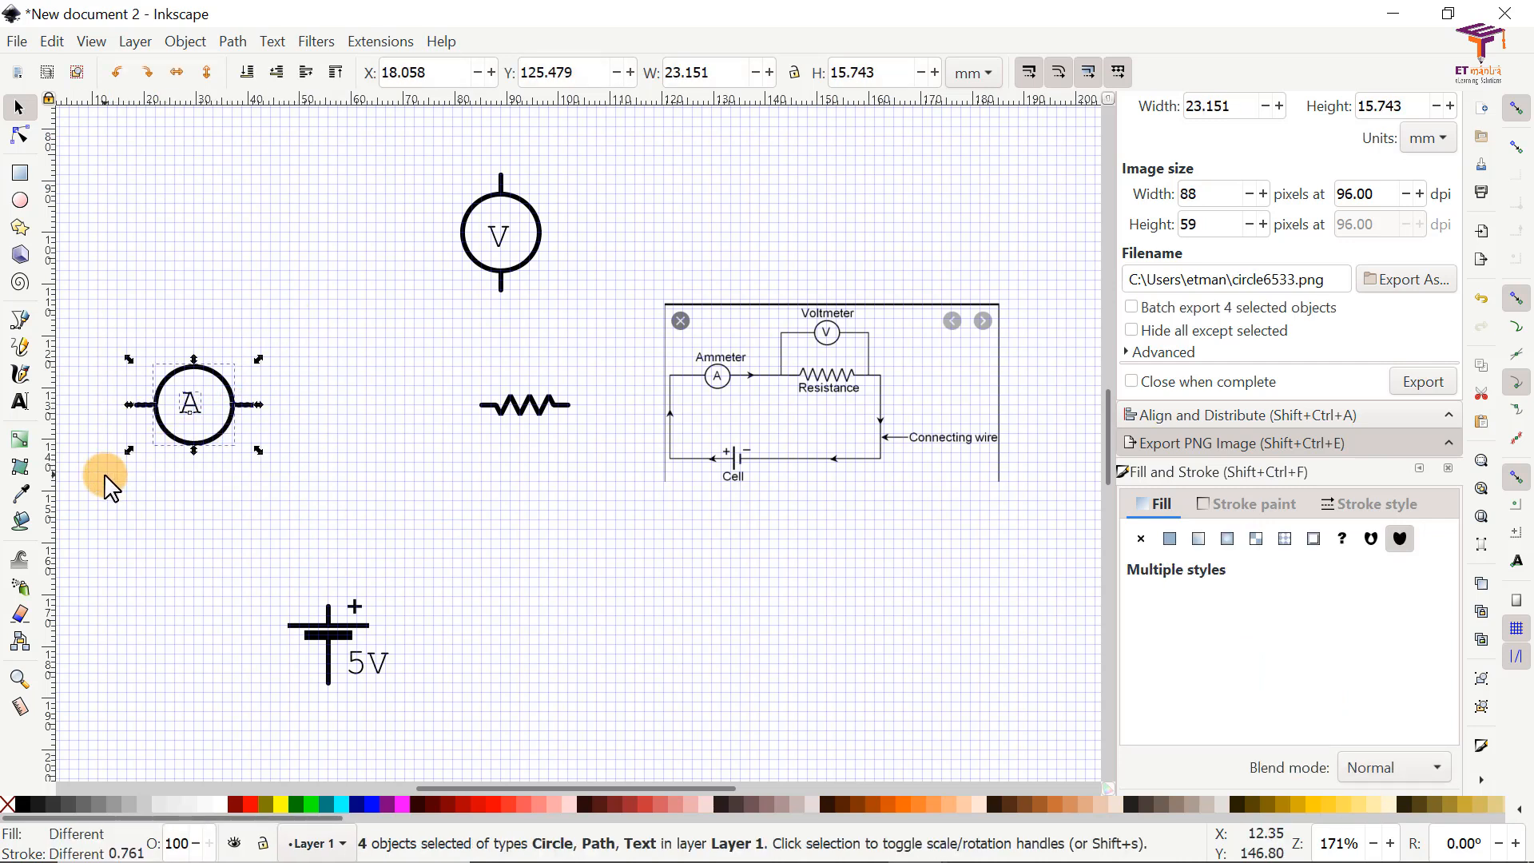
right_click(194, 394)
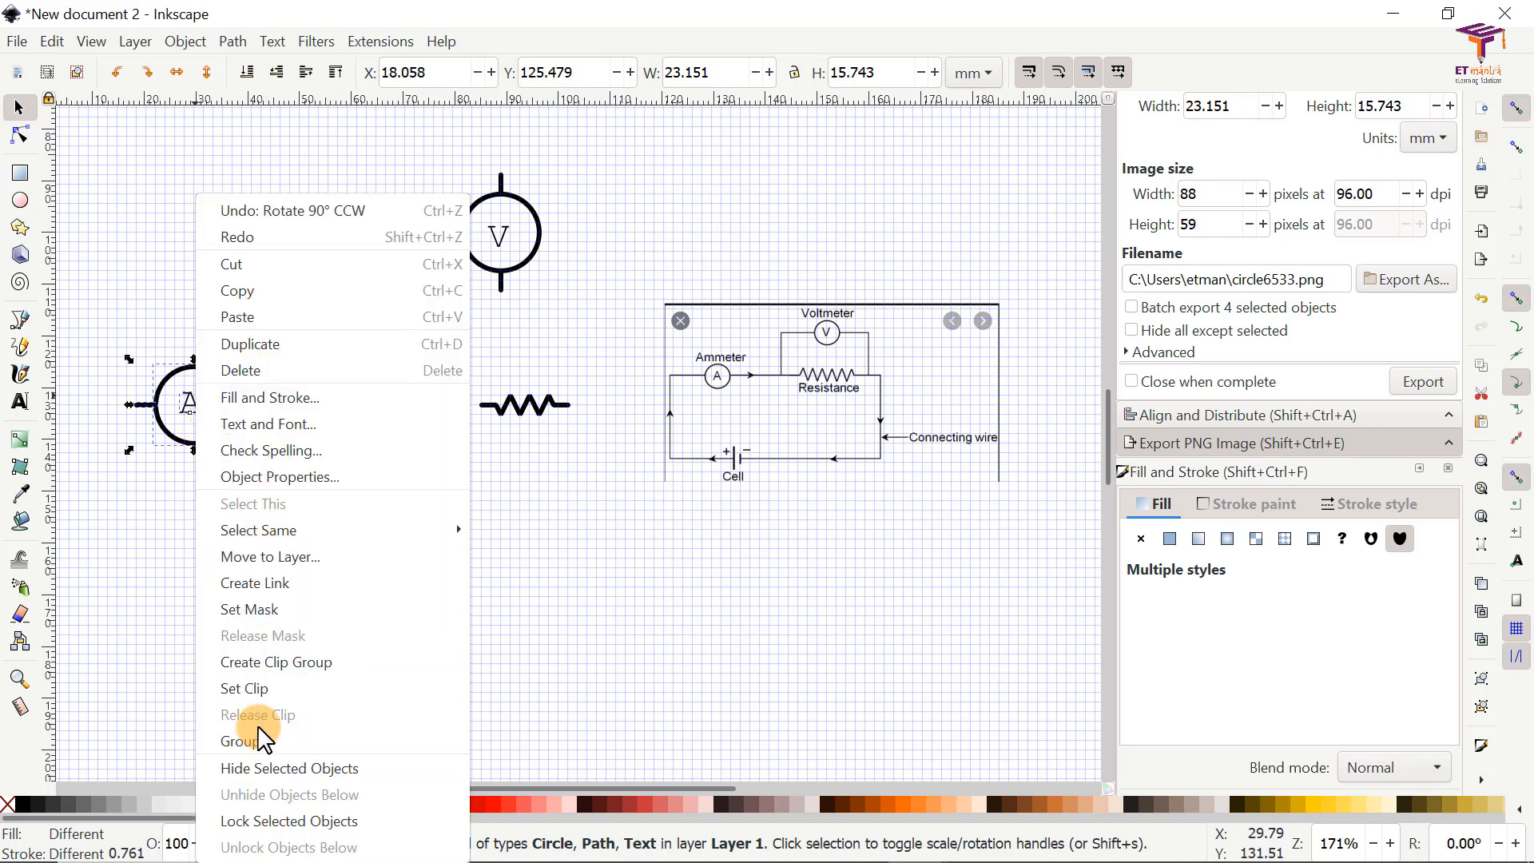
click(240, 741)
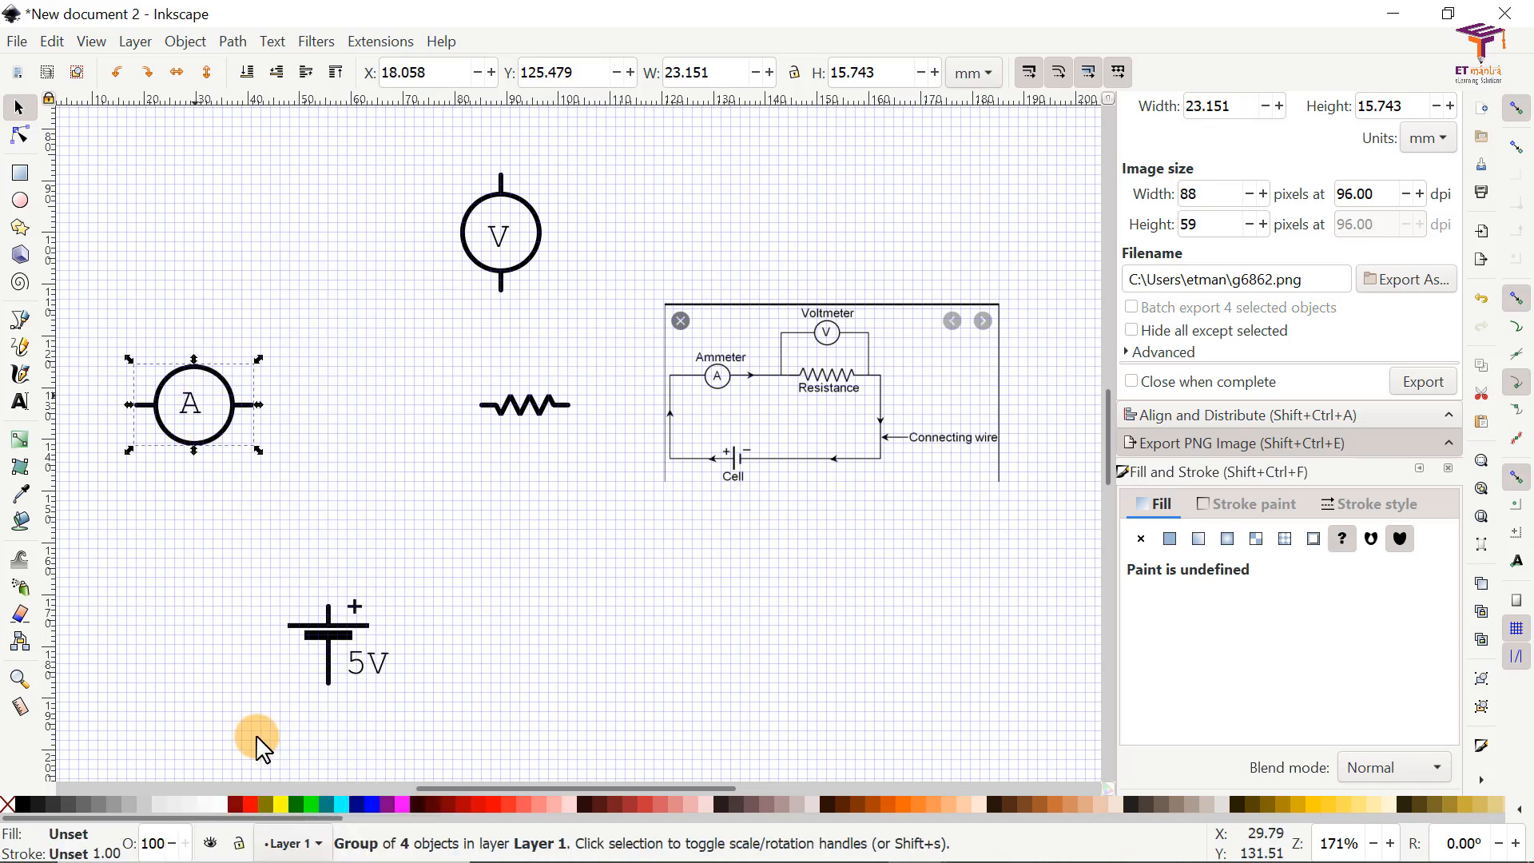
click(402, 527)
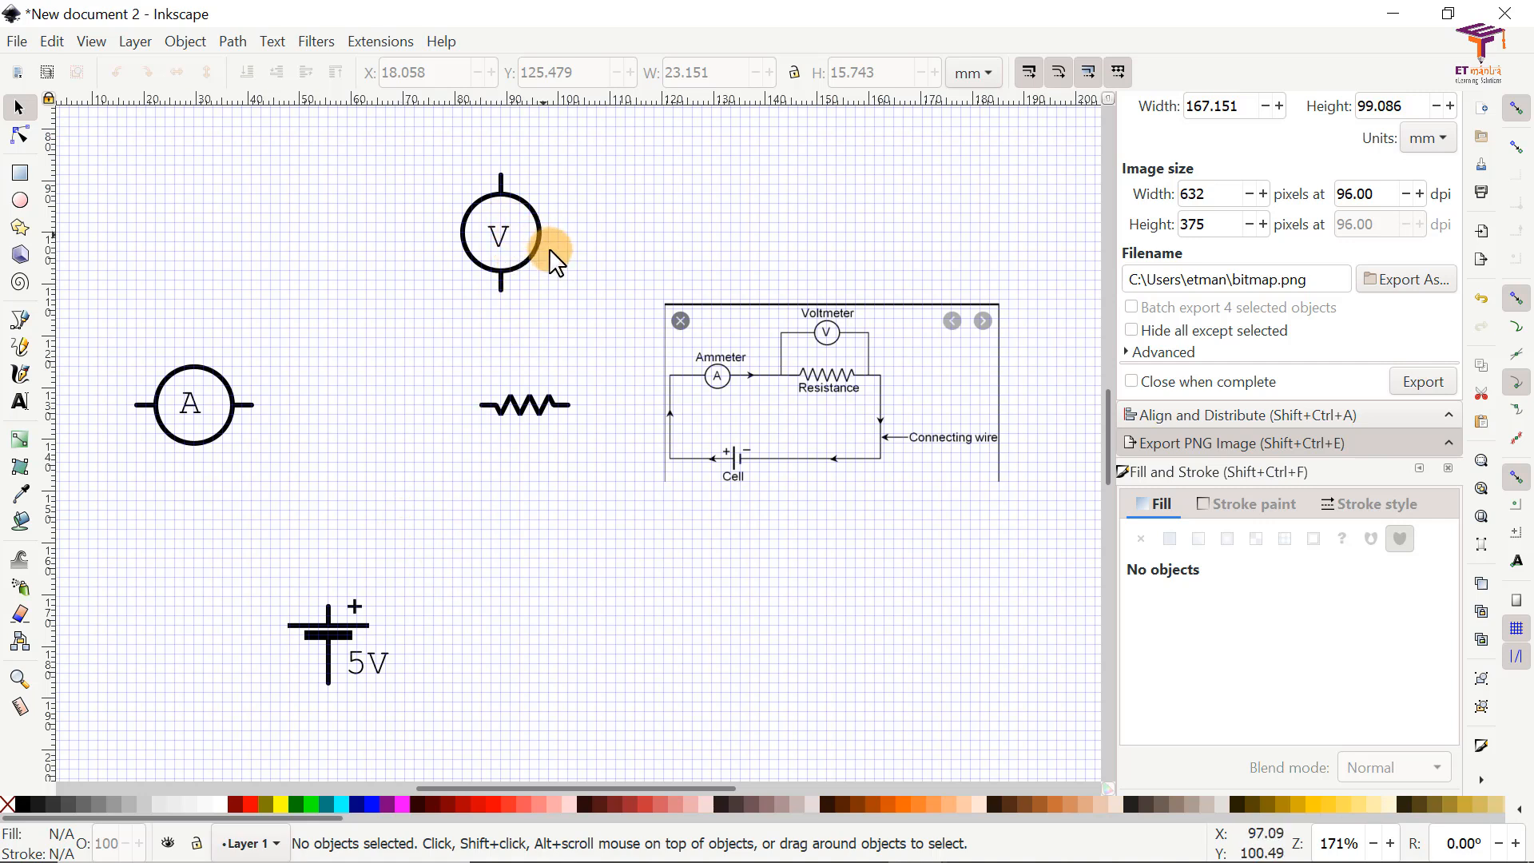
Step: Ungroup the voltmeter symbol and delete its upper and lower lead lines
click(500, 198)
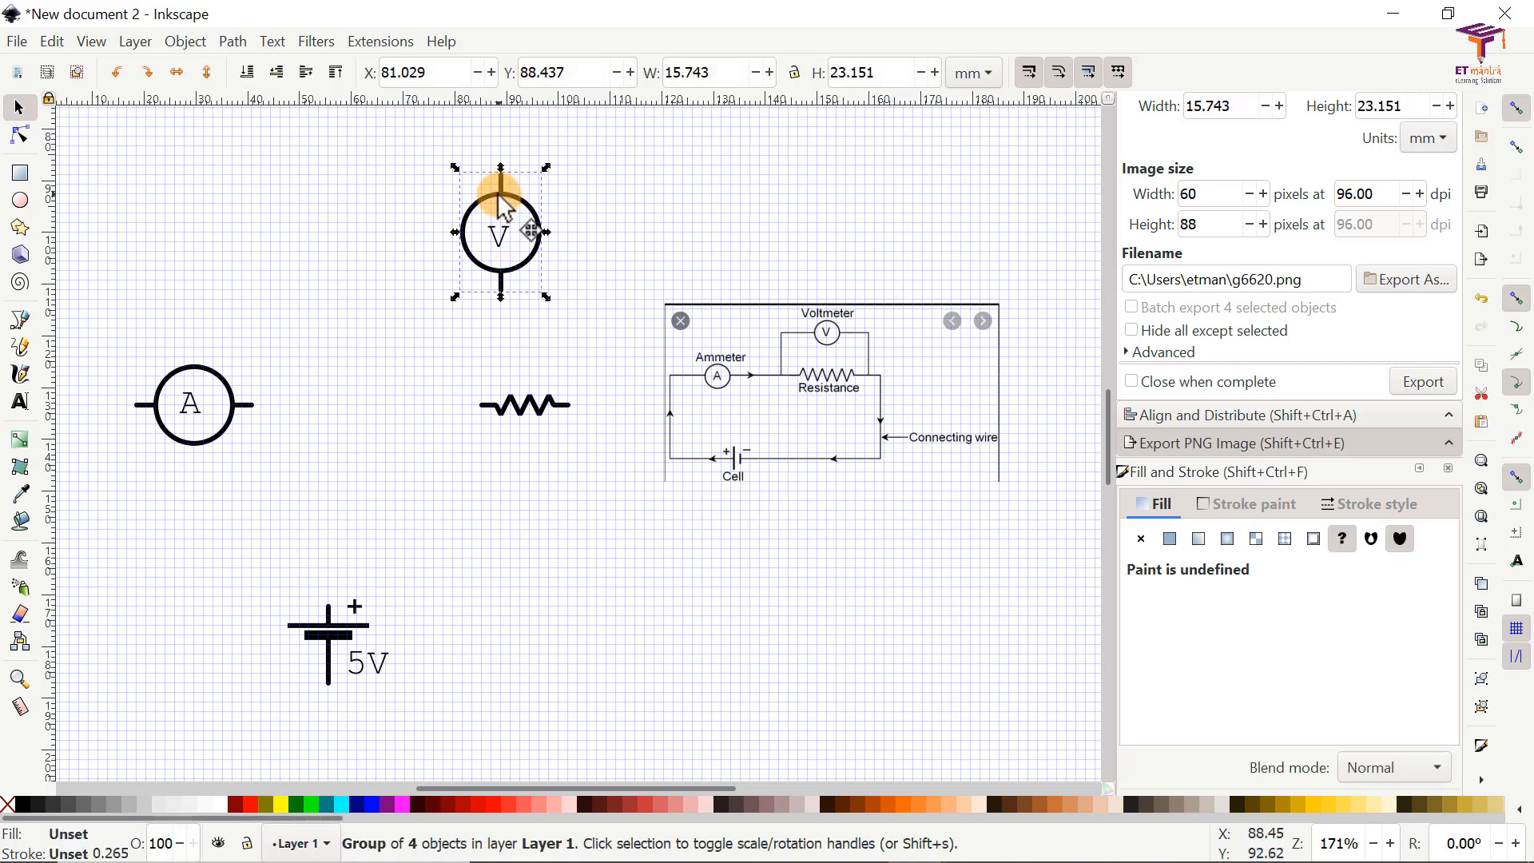
right_click(502, 194)
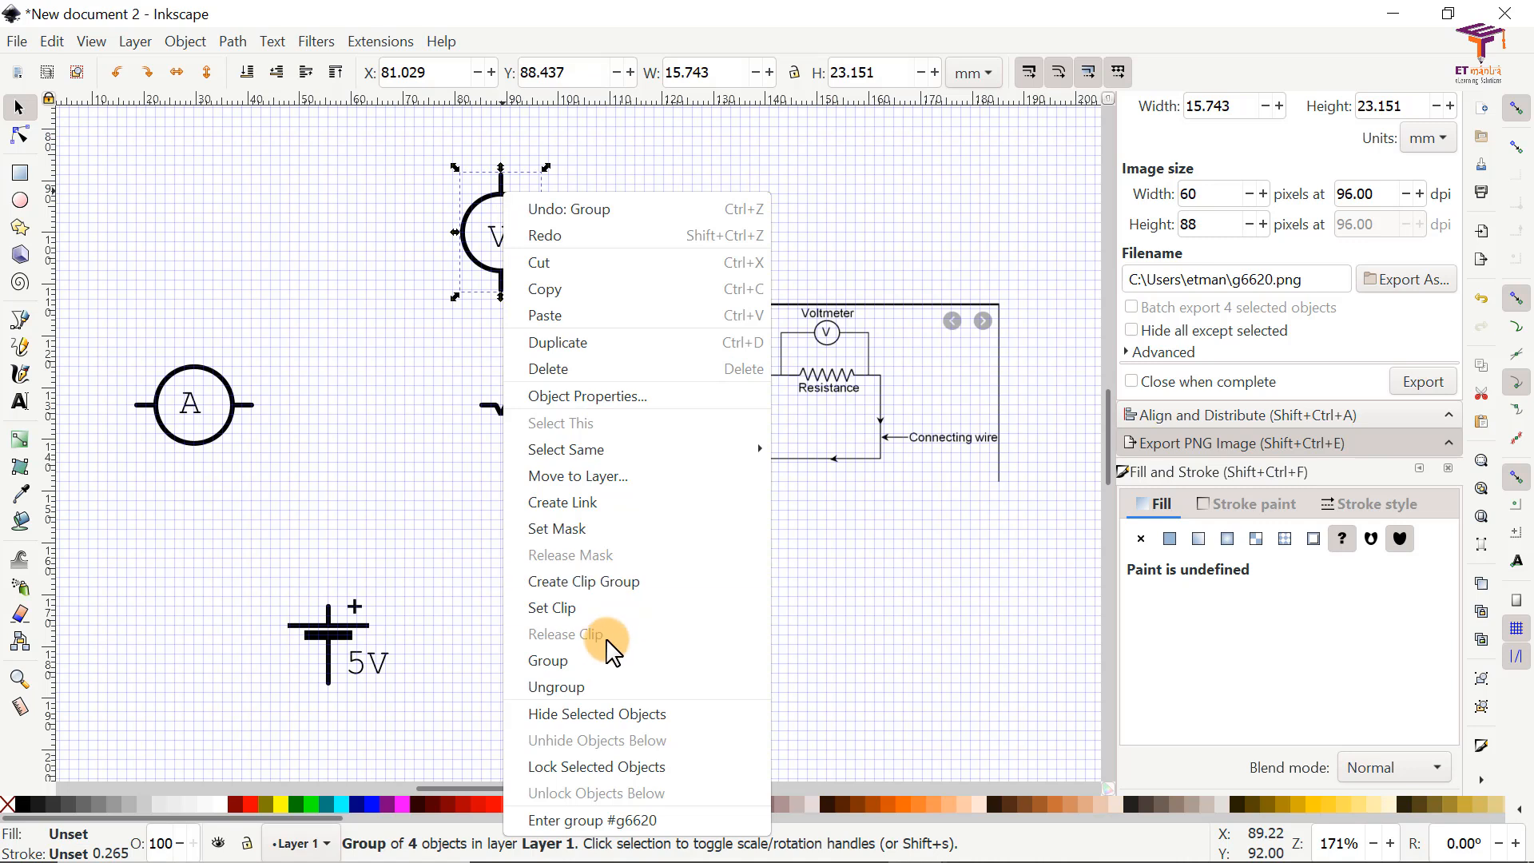
click(587, 686)
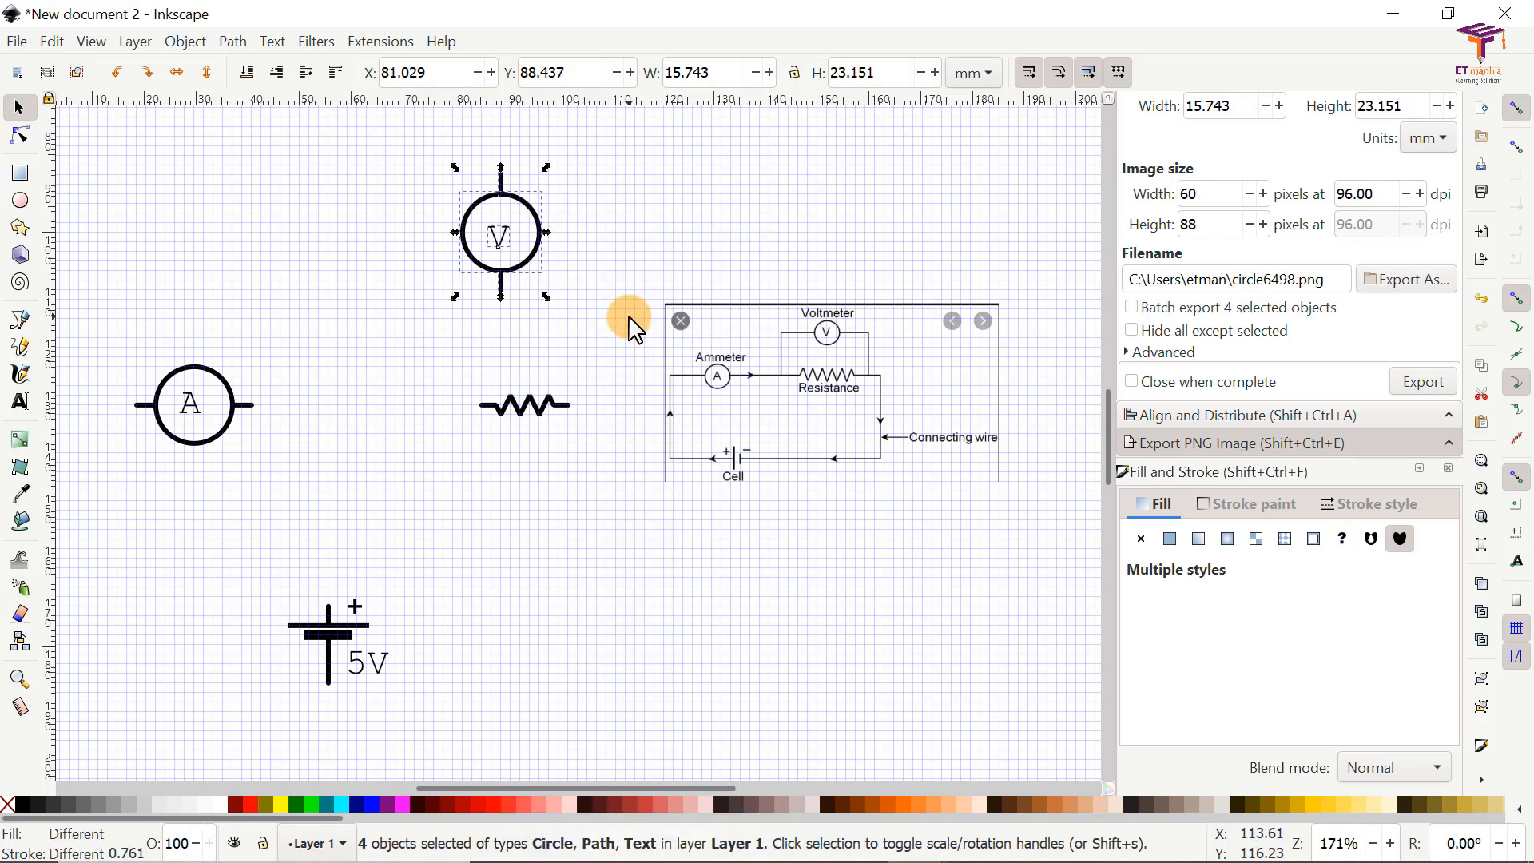
click(527, 192)
click(501, 176)
drag(501, 176, 521, 151)
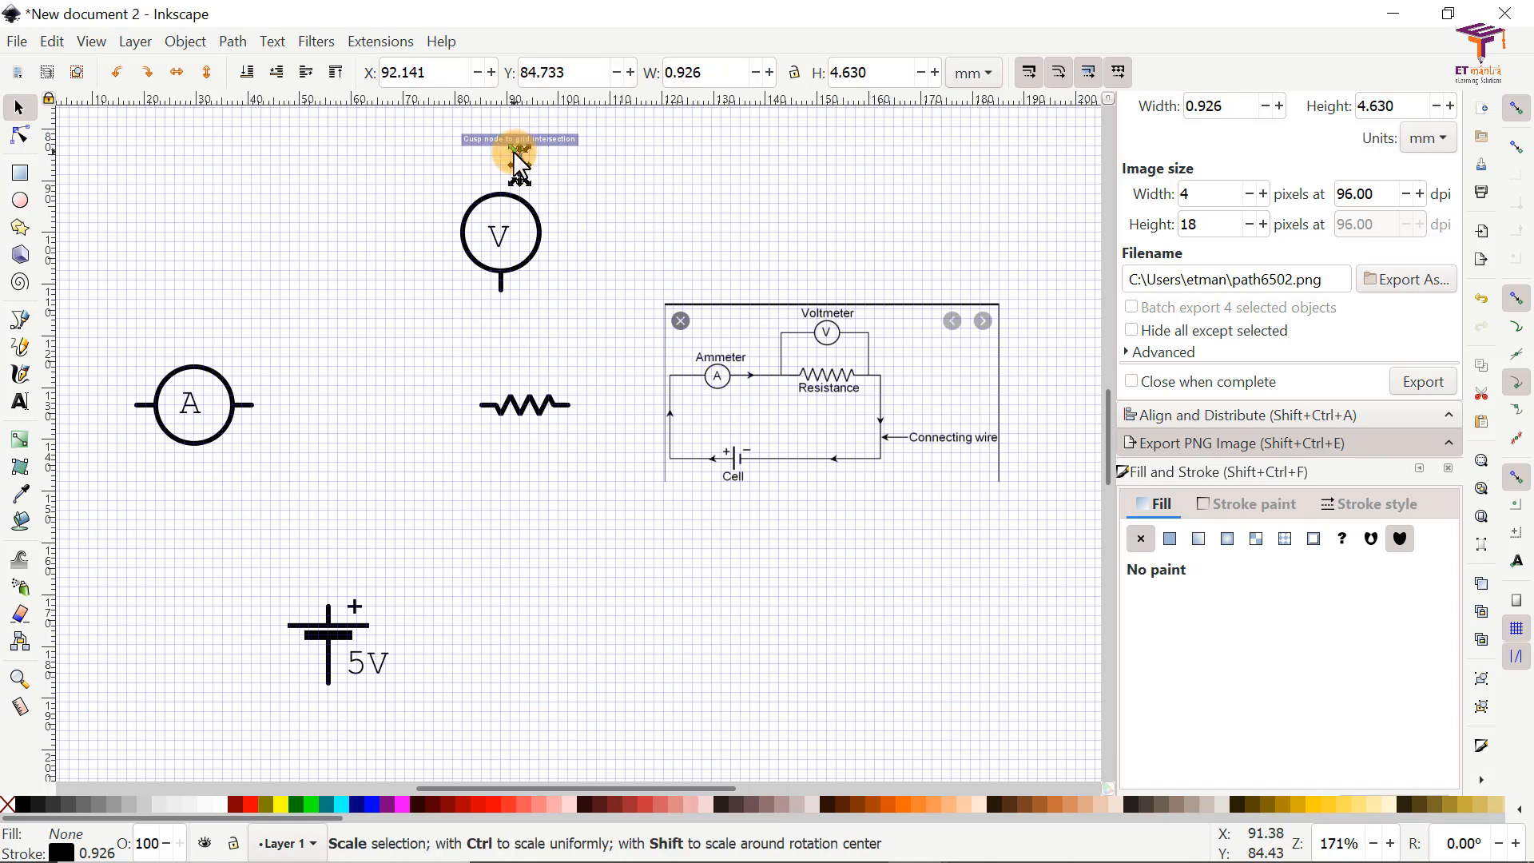
key(Delete)
click(500, 286)
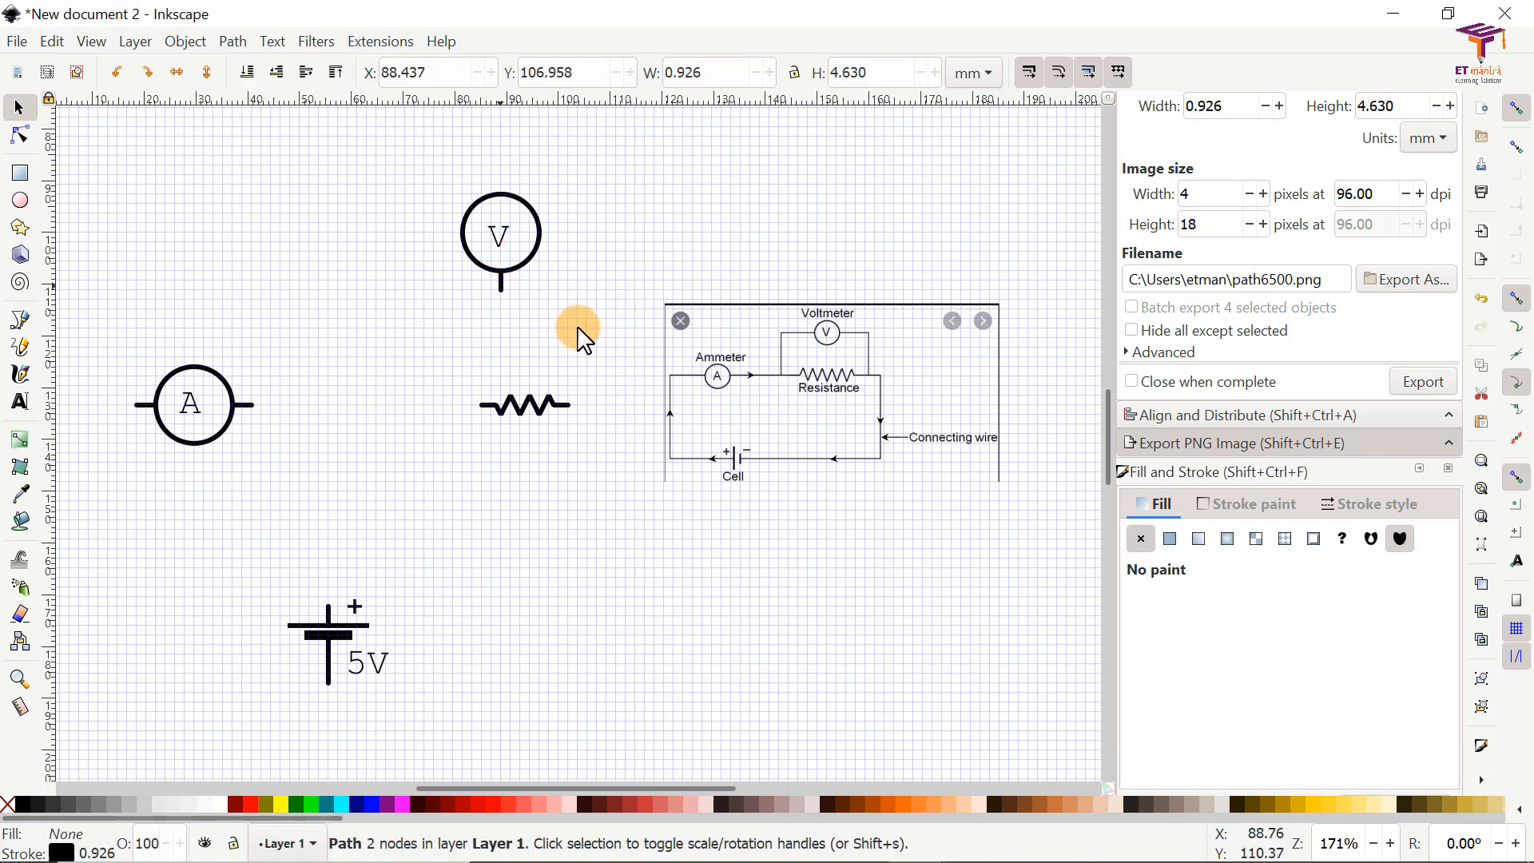
key(Delete)
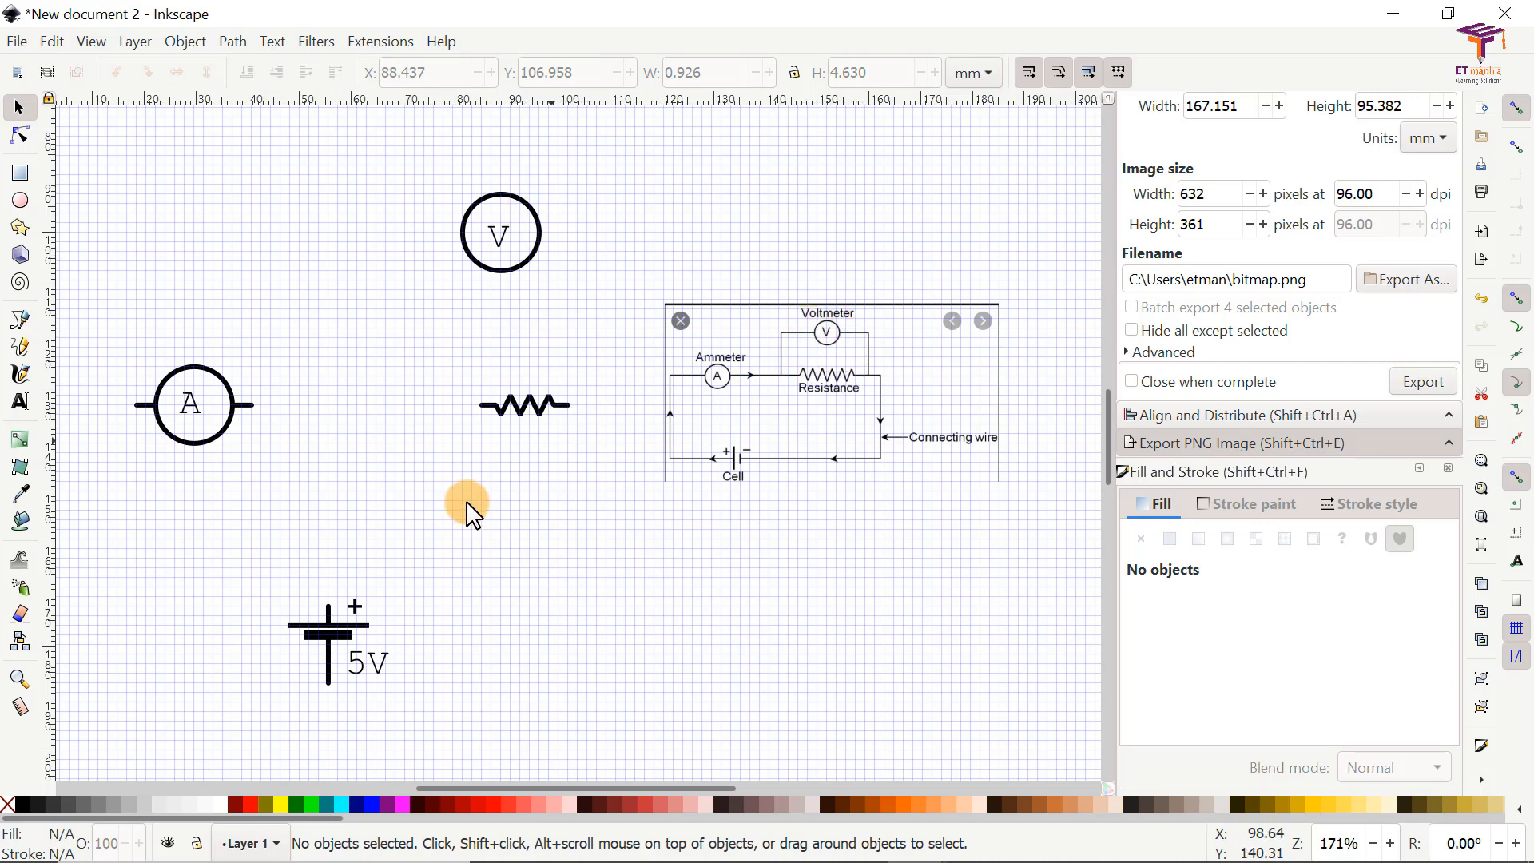
Step: Rotate the 5V cell symbol 90° counter-clockwise so its leads run horizontally
click(334, 641)
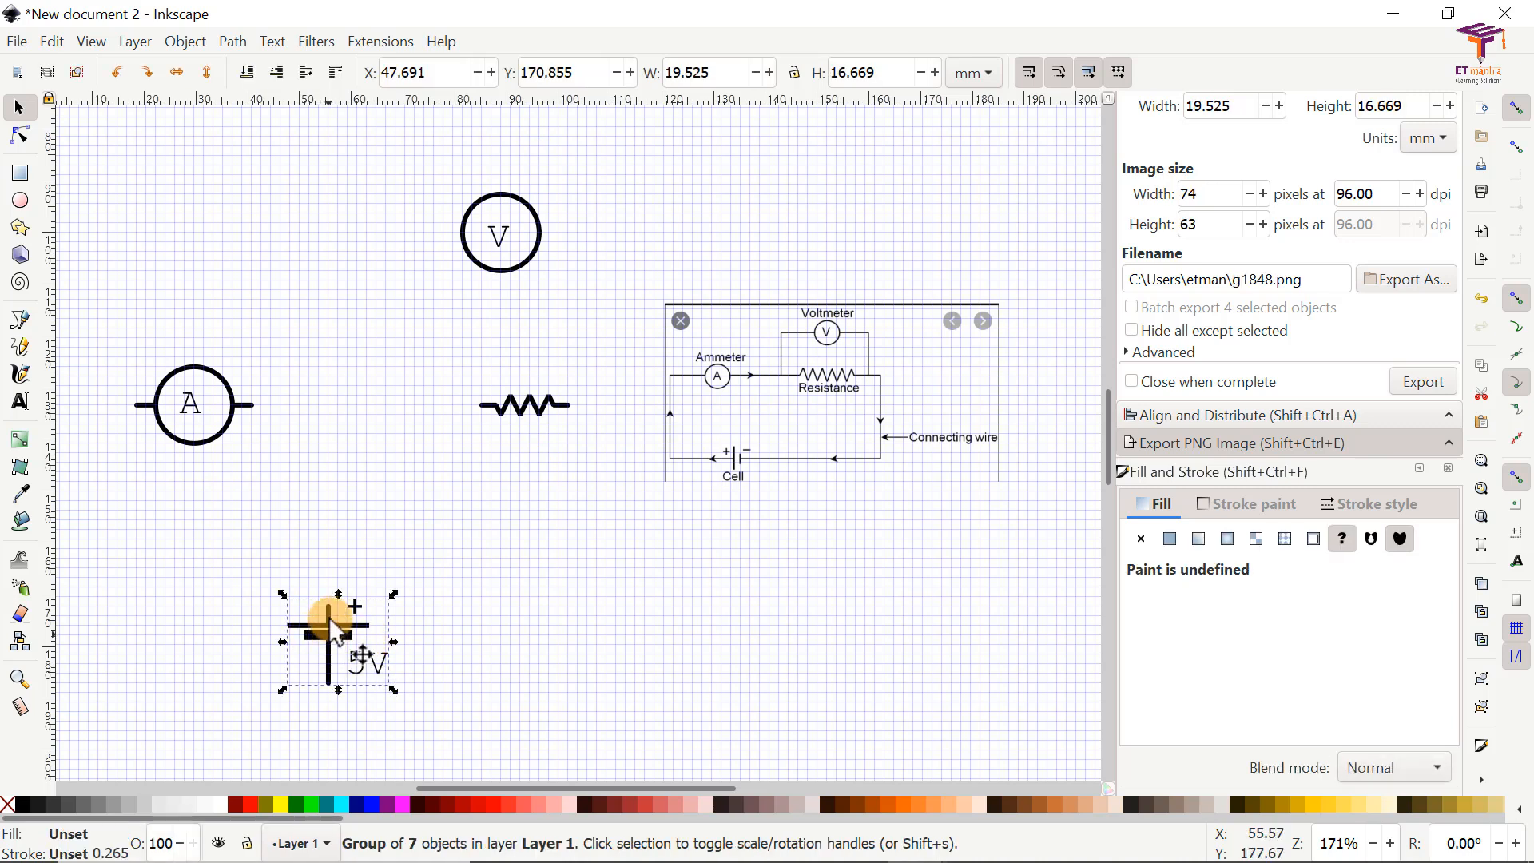
click(118, 72)
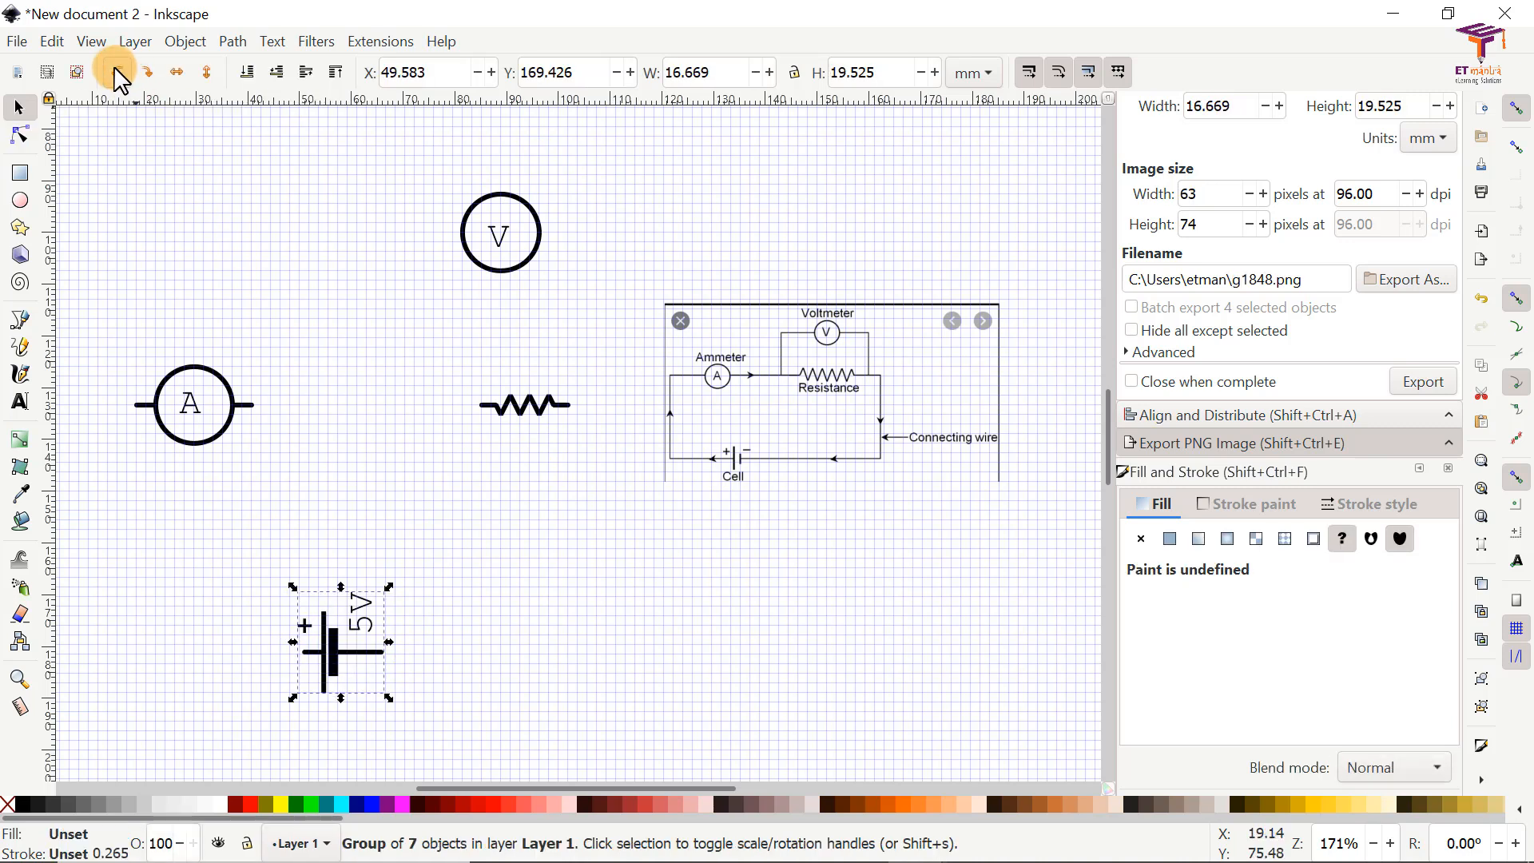
click(425, 639)
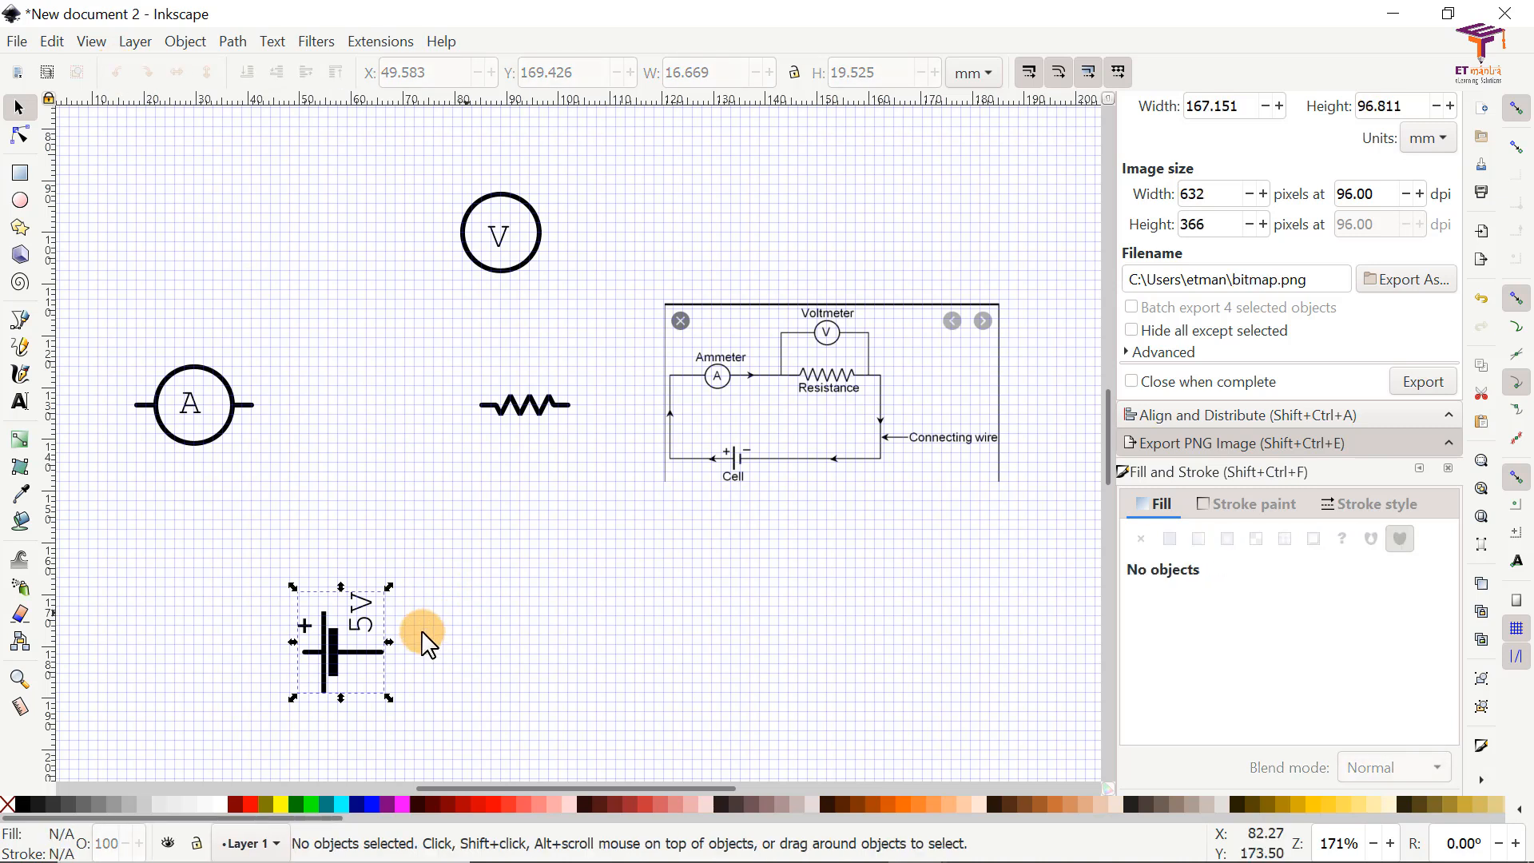
Step: Ungroup the cell symbol and delete its 5V label
click(354, 619)
right_click(364, 625)
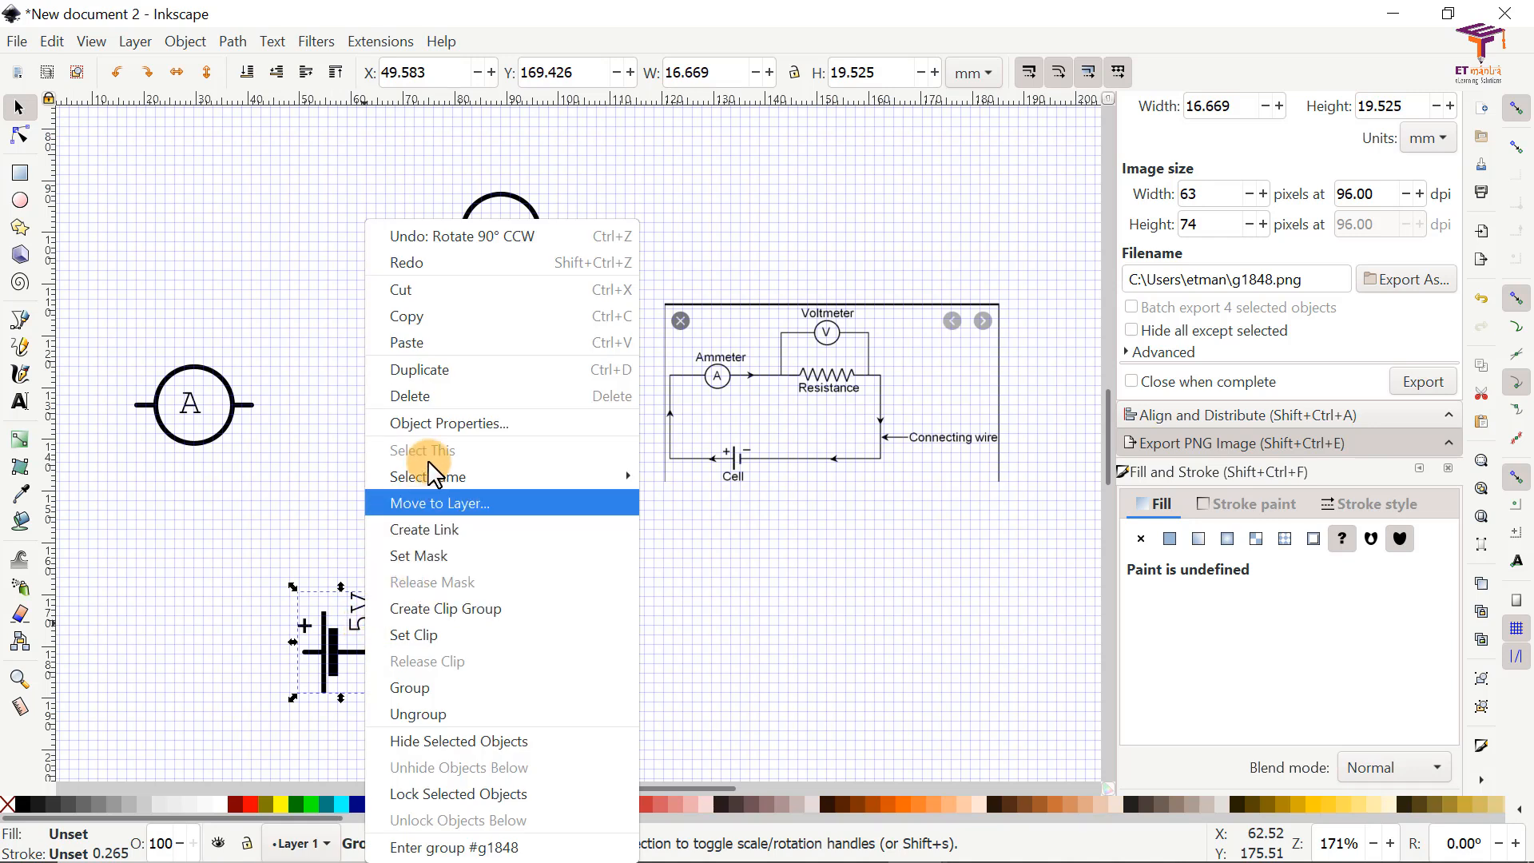
click(435, 713)
click(480, 639)
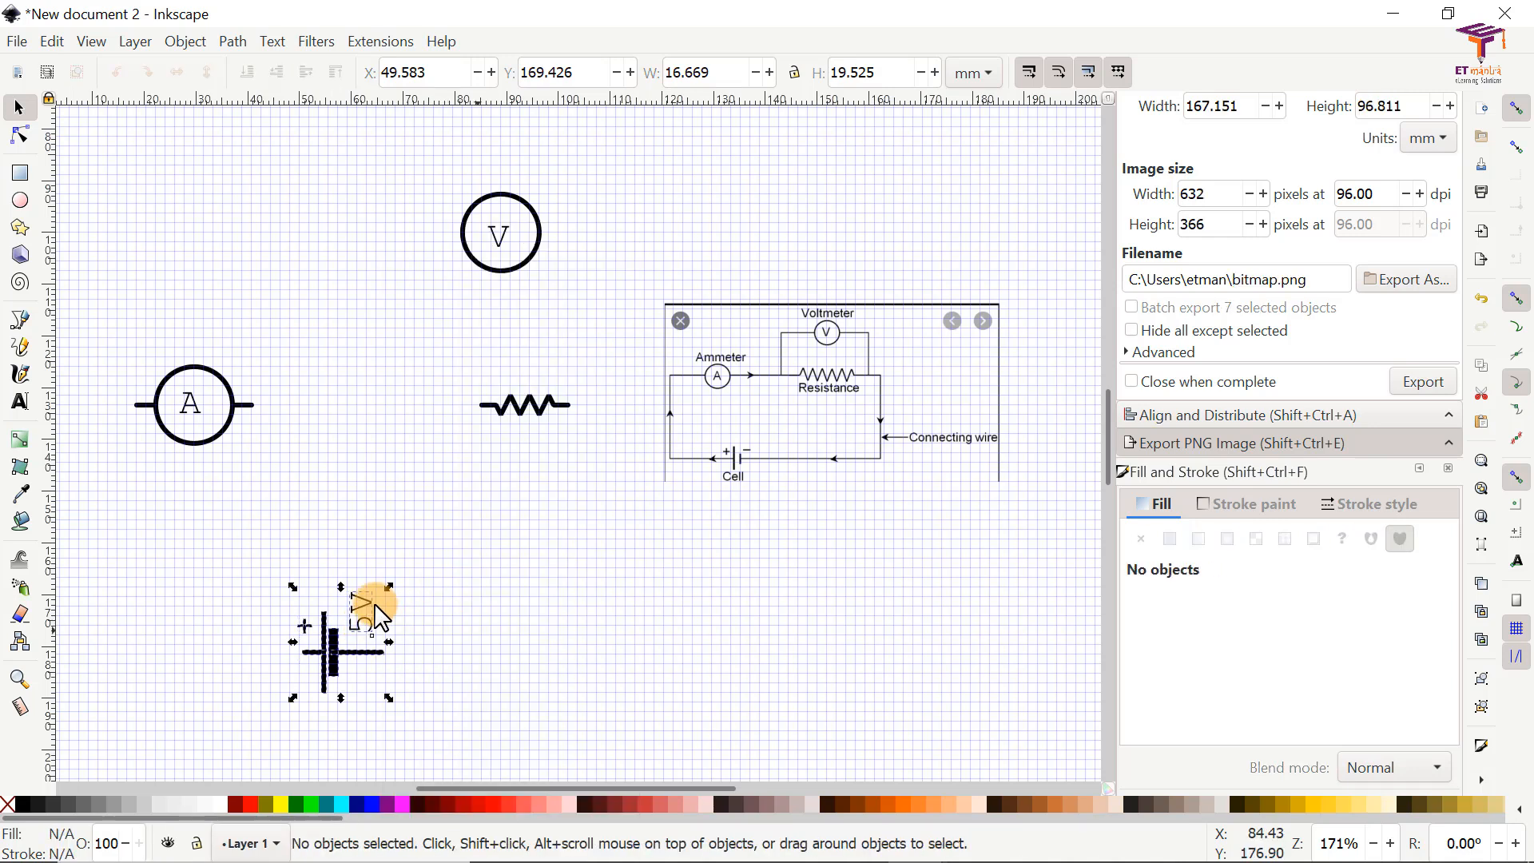
click(365, 614)
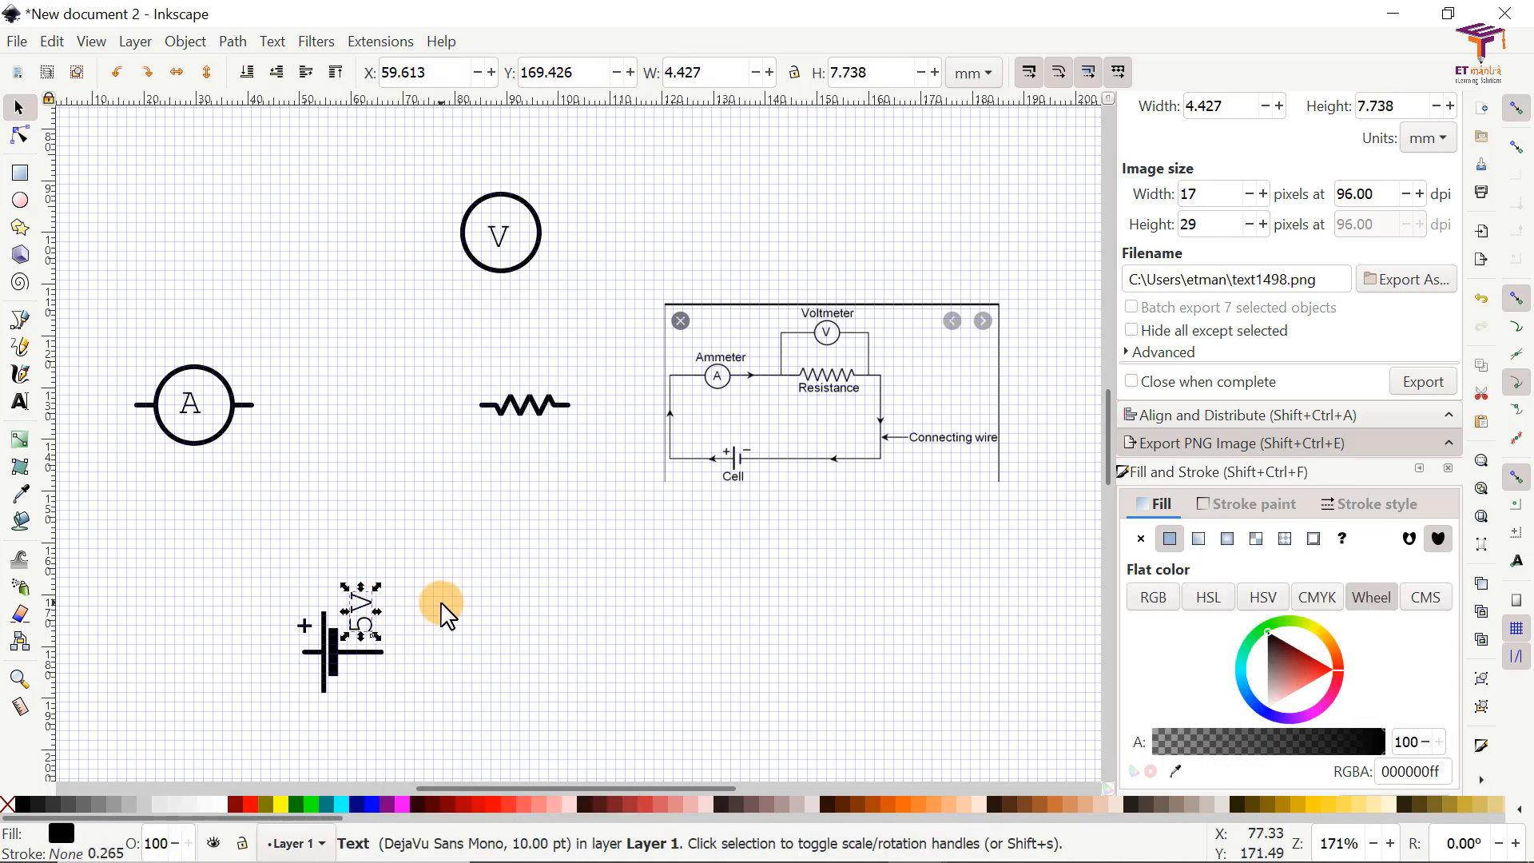
key(Delete)
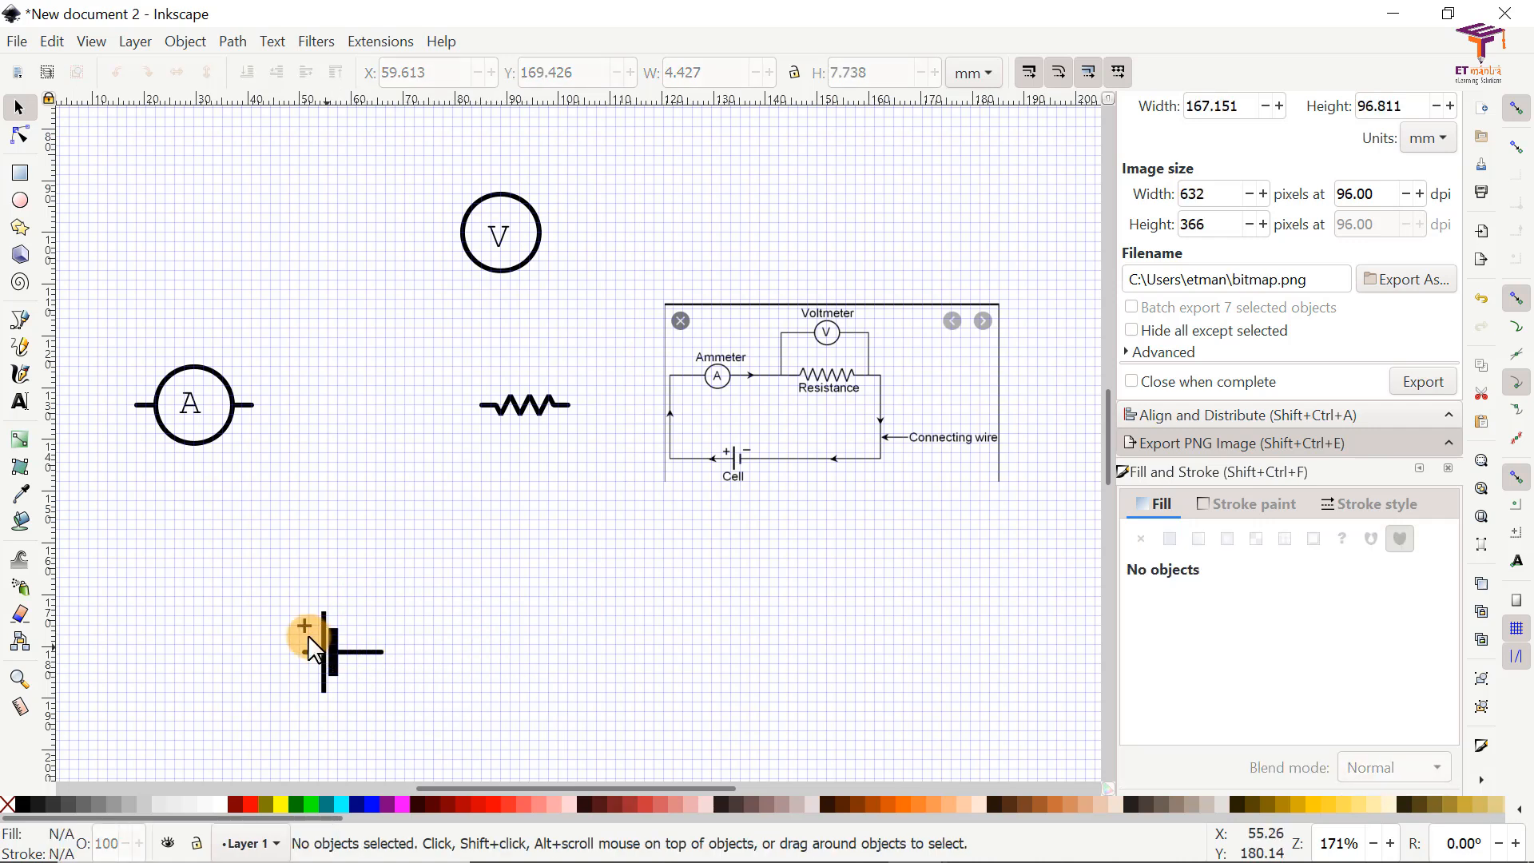
Step: Nudge the cell's thick short plate and right lead together to X 57.189 mm, farther from the long plate
click(358, 652)
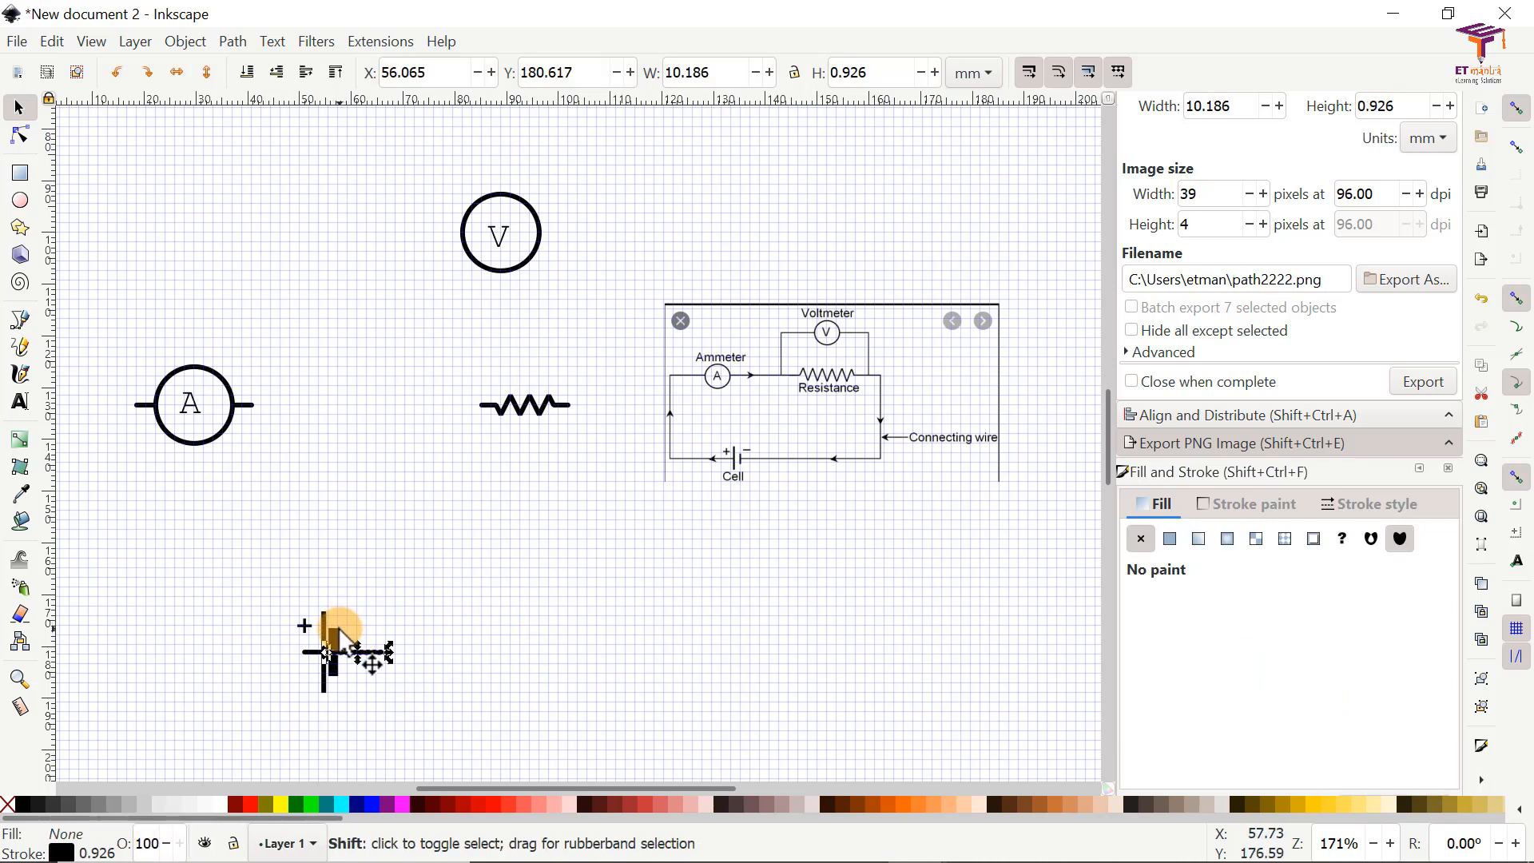
shift+click(335, 635)
click(411, 634)
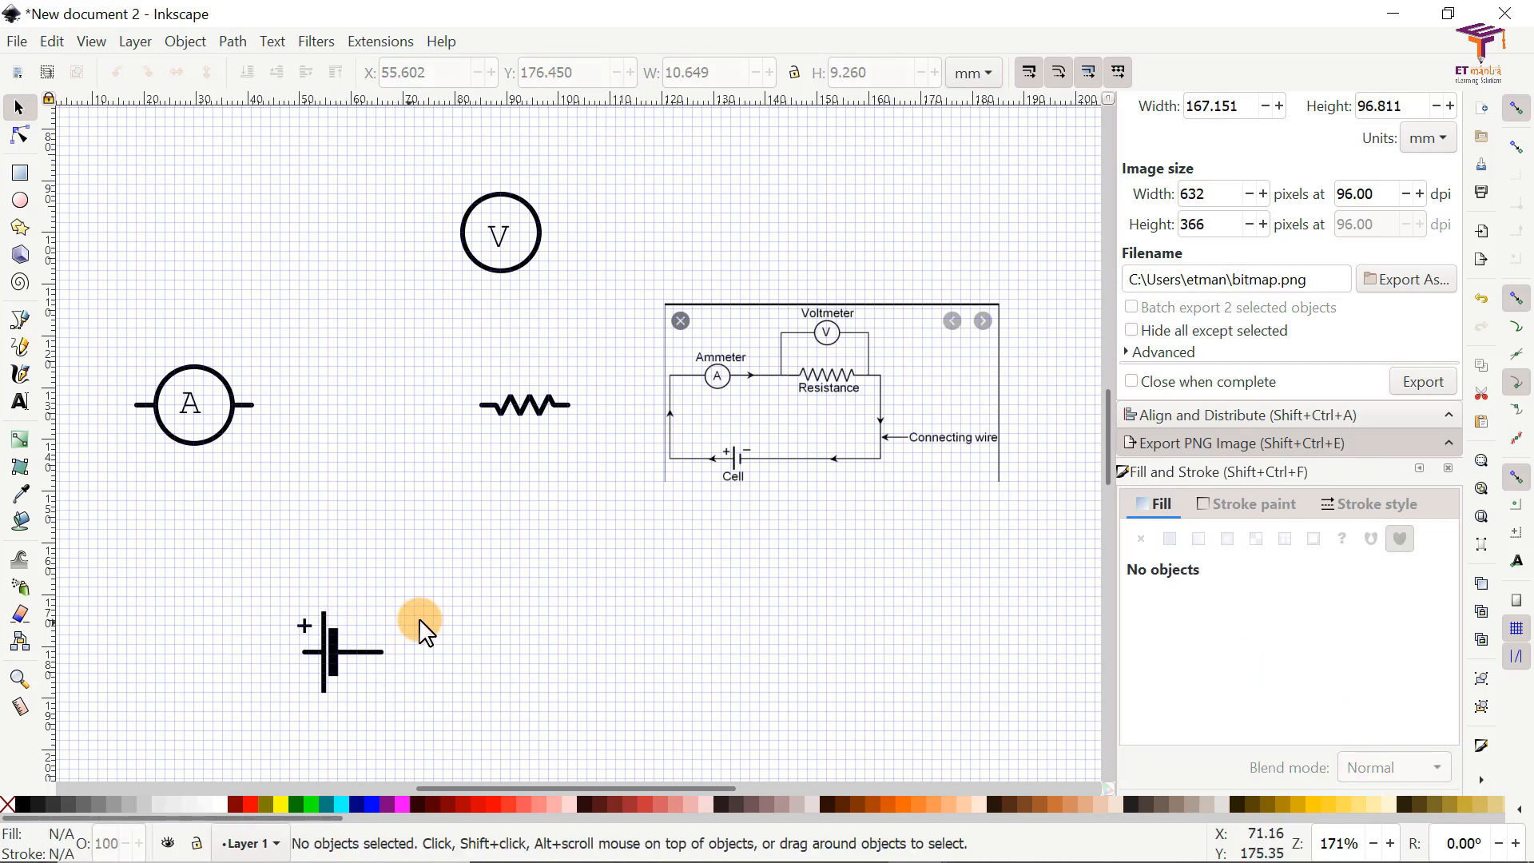
mouse_move(427, 607)
mouse_down()
mouse_move(370, 678)
mouse_move(324, 689)
mouse_up()
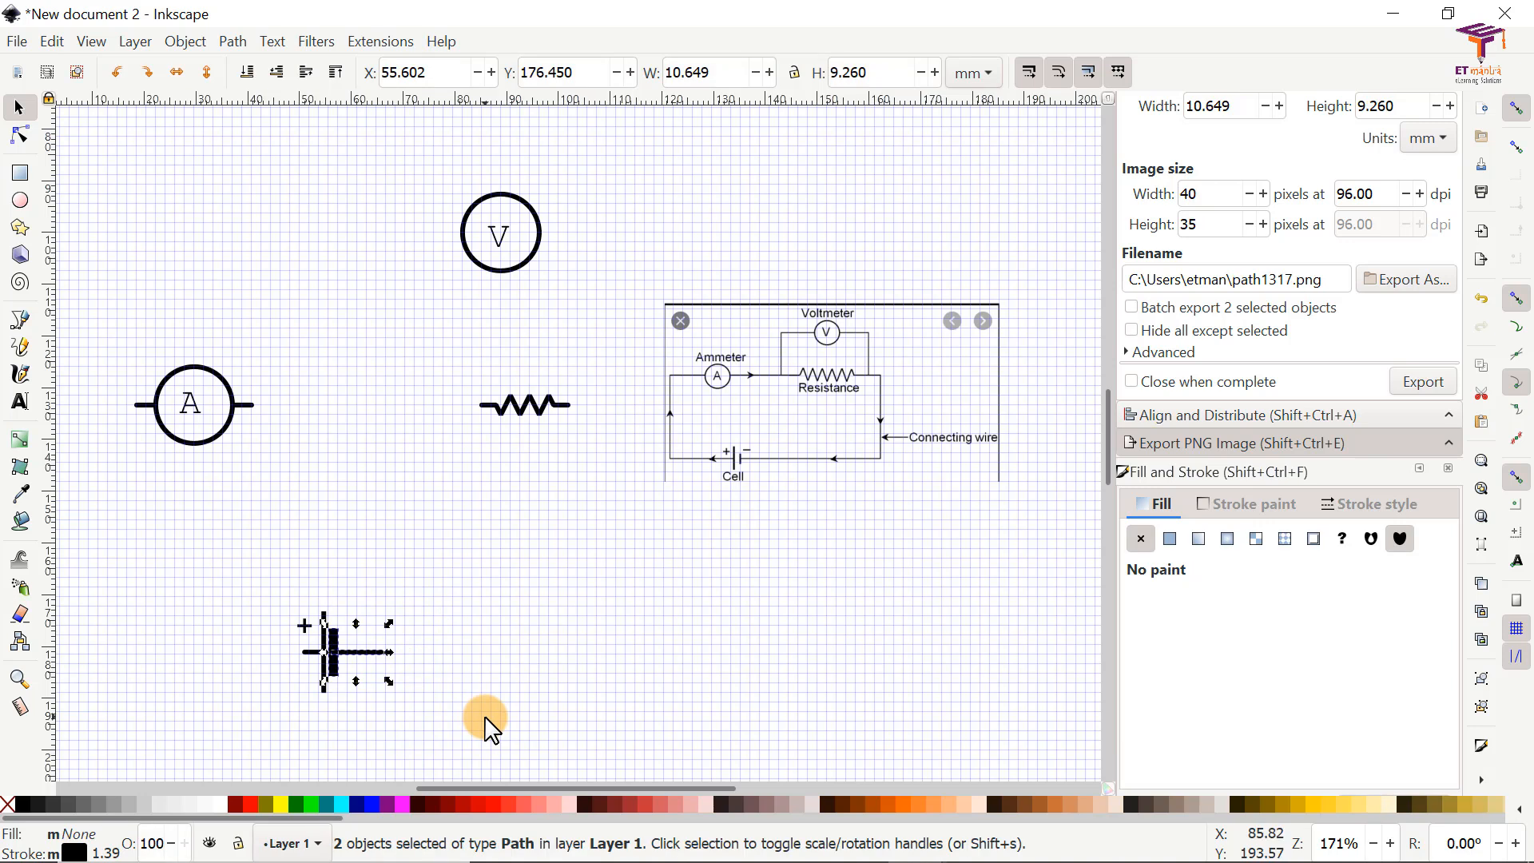
key(Right)
key(Right)
key(Right)
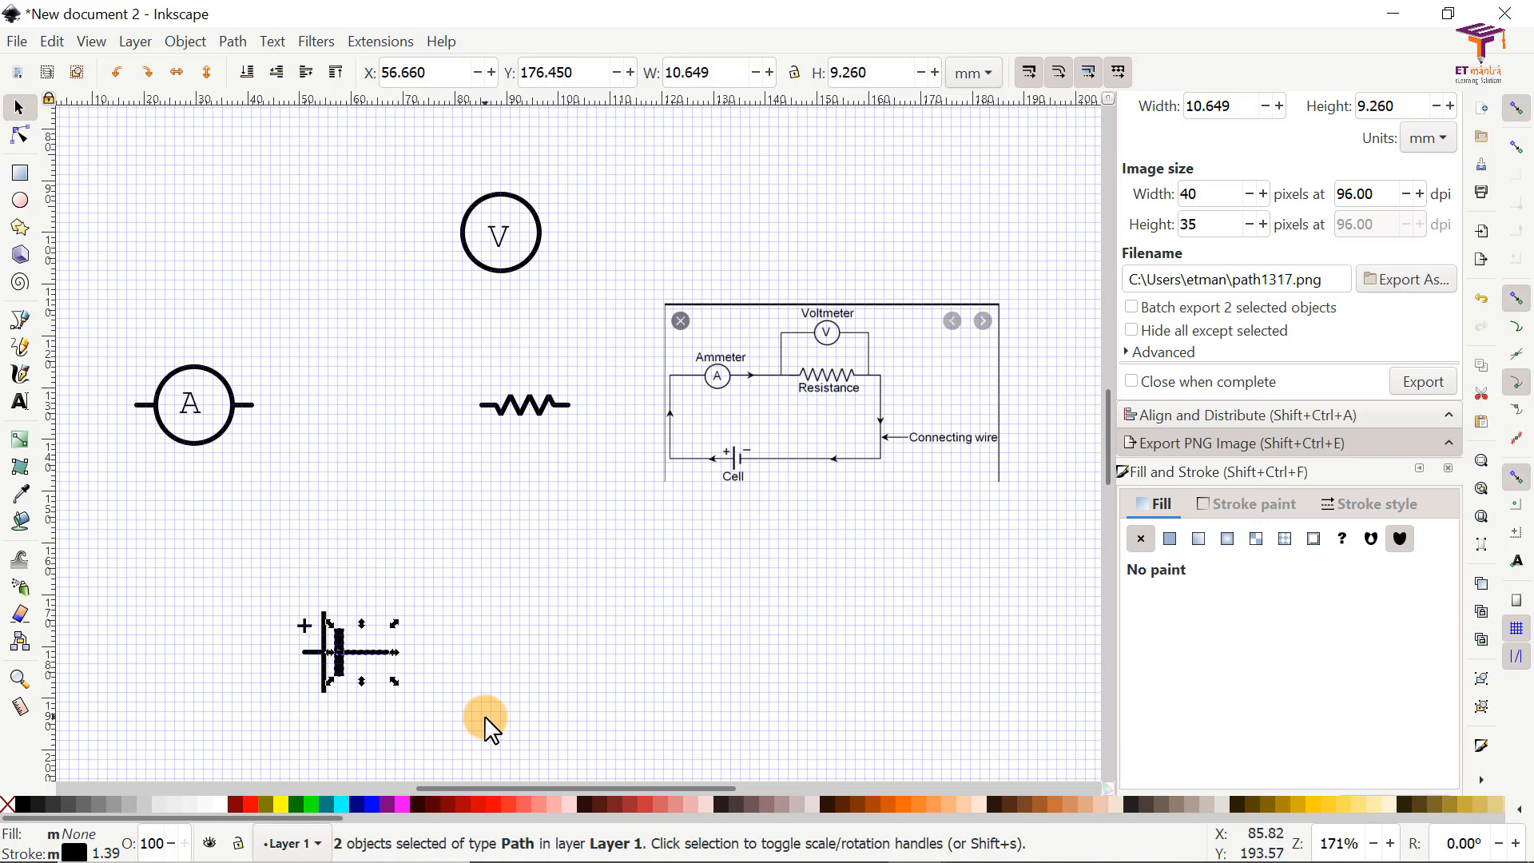
click(564, 664)
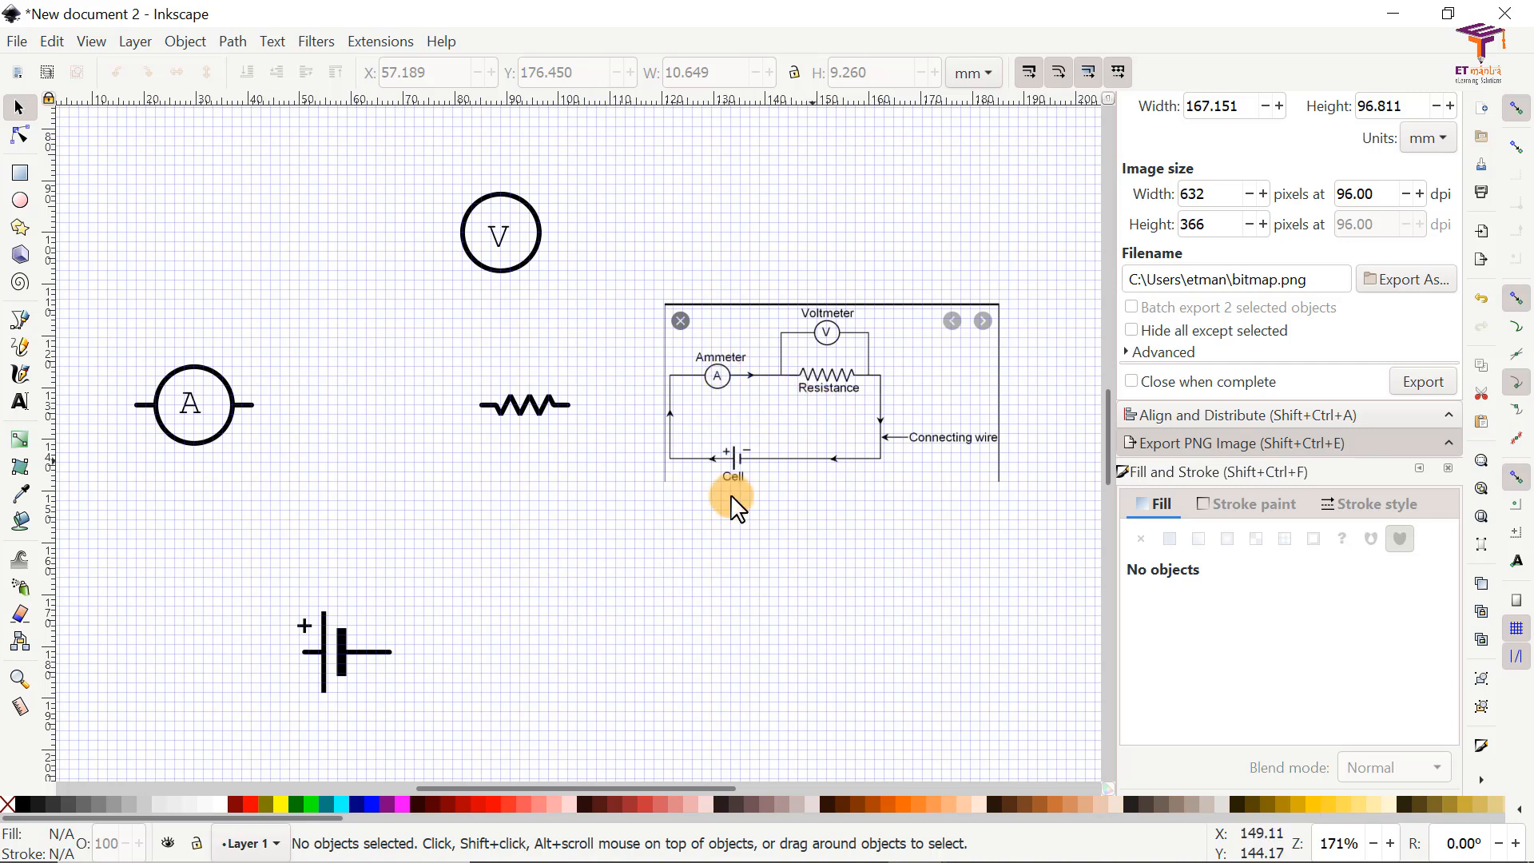
Step: Activate the Bezier tool for drawing the straight connecting wires
click(20, 324)
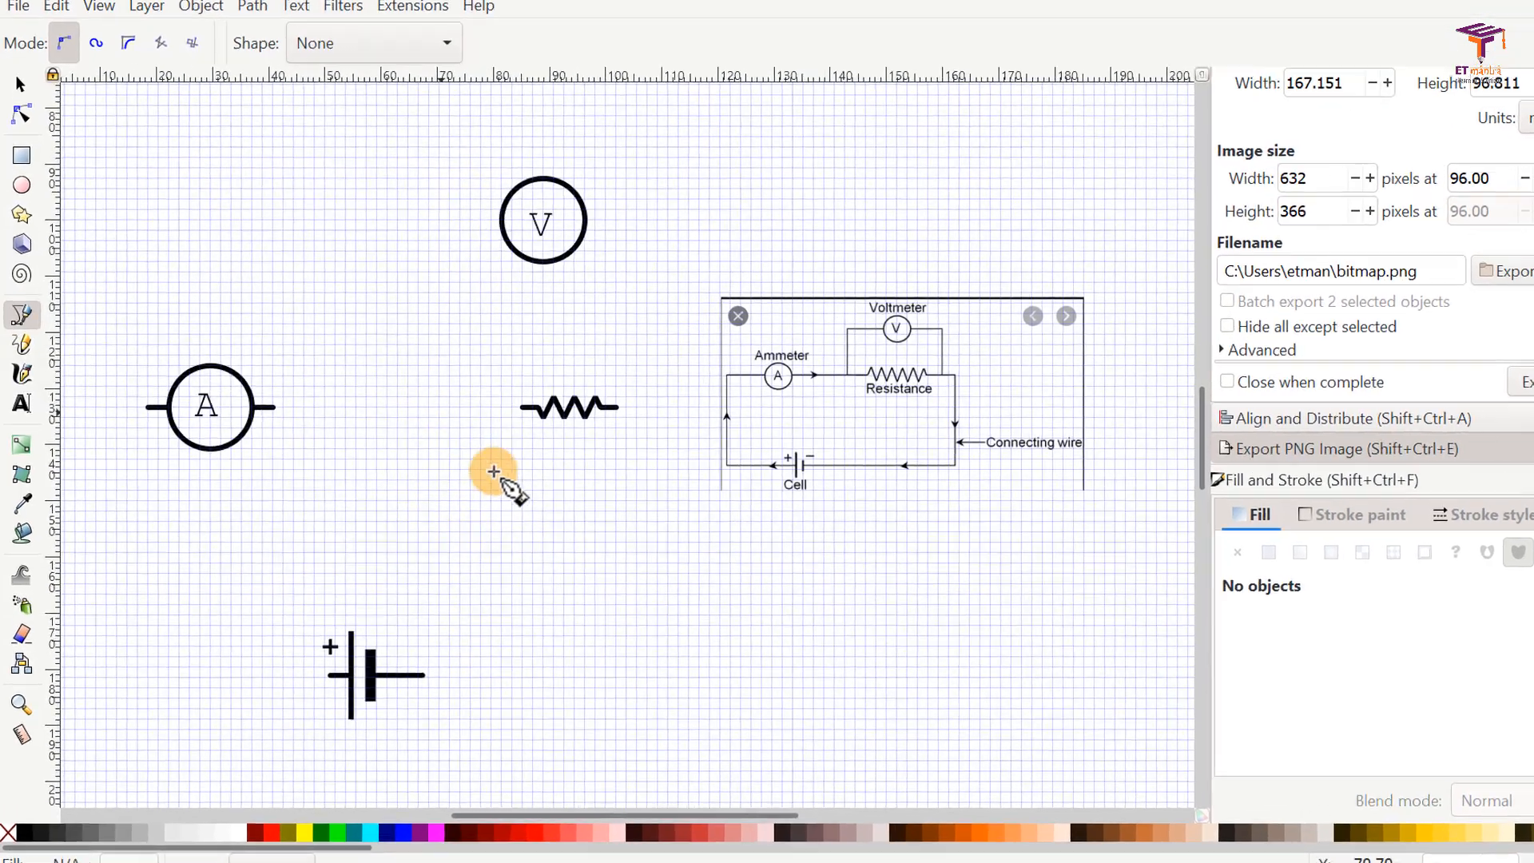
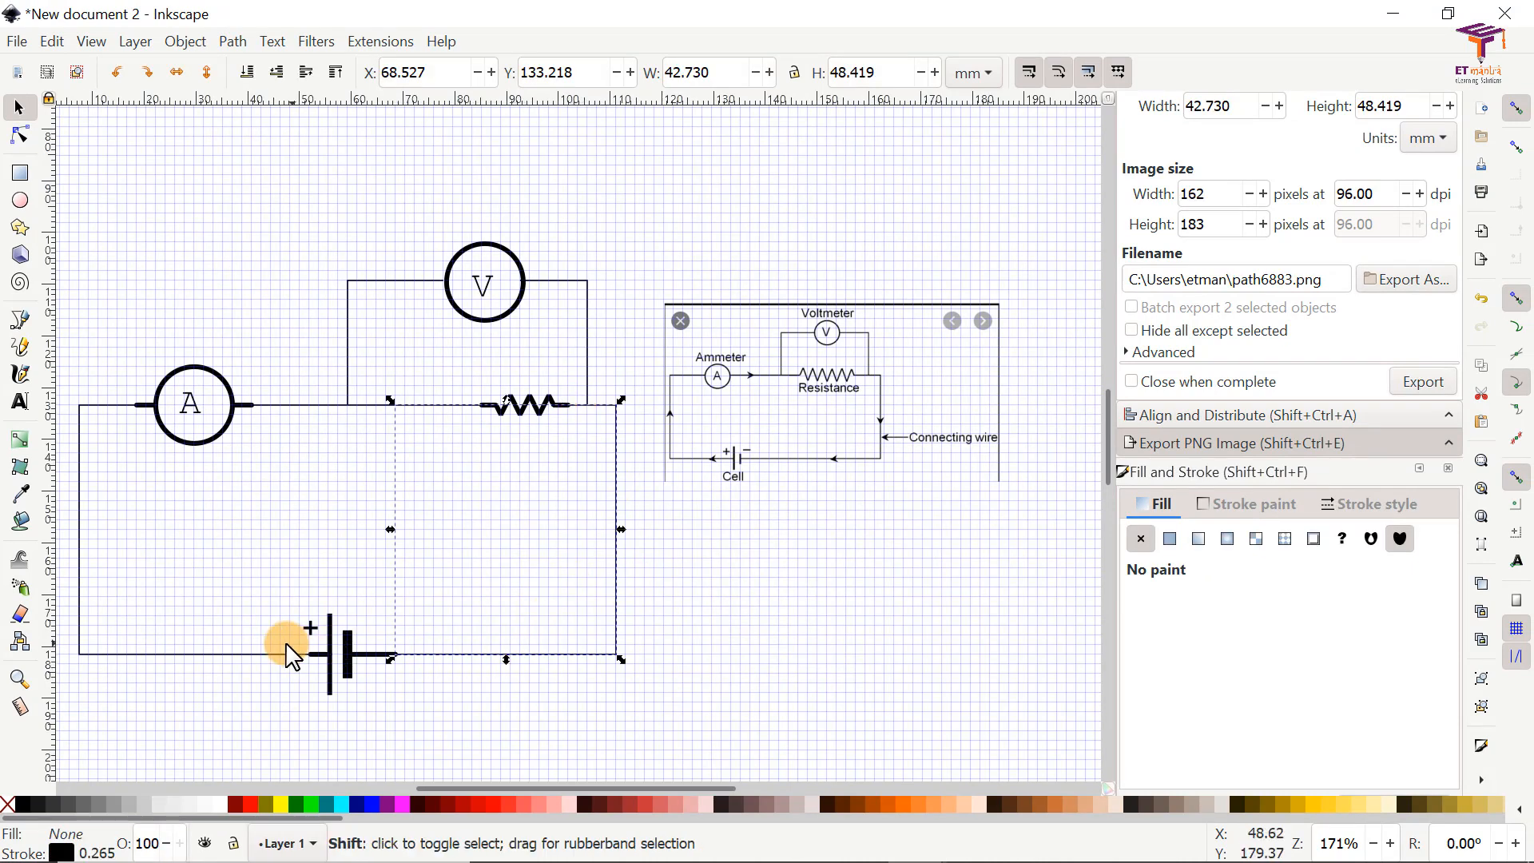
Step: Set the stroke width of all five connecting wires to 3.5 px
shift+click(254, 656)
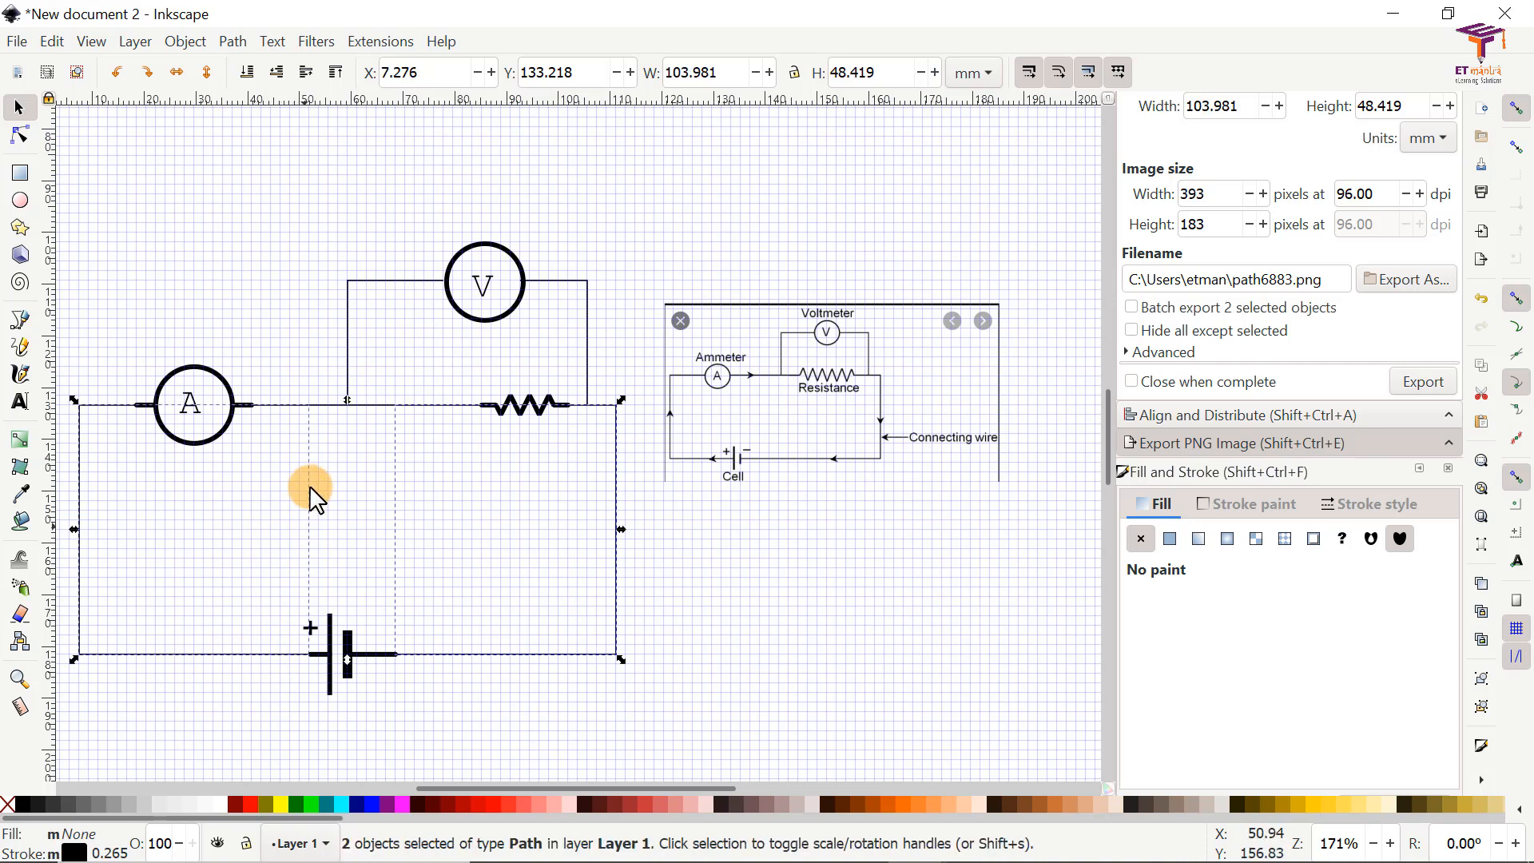
shift+click(331, 407)
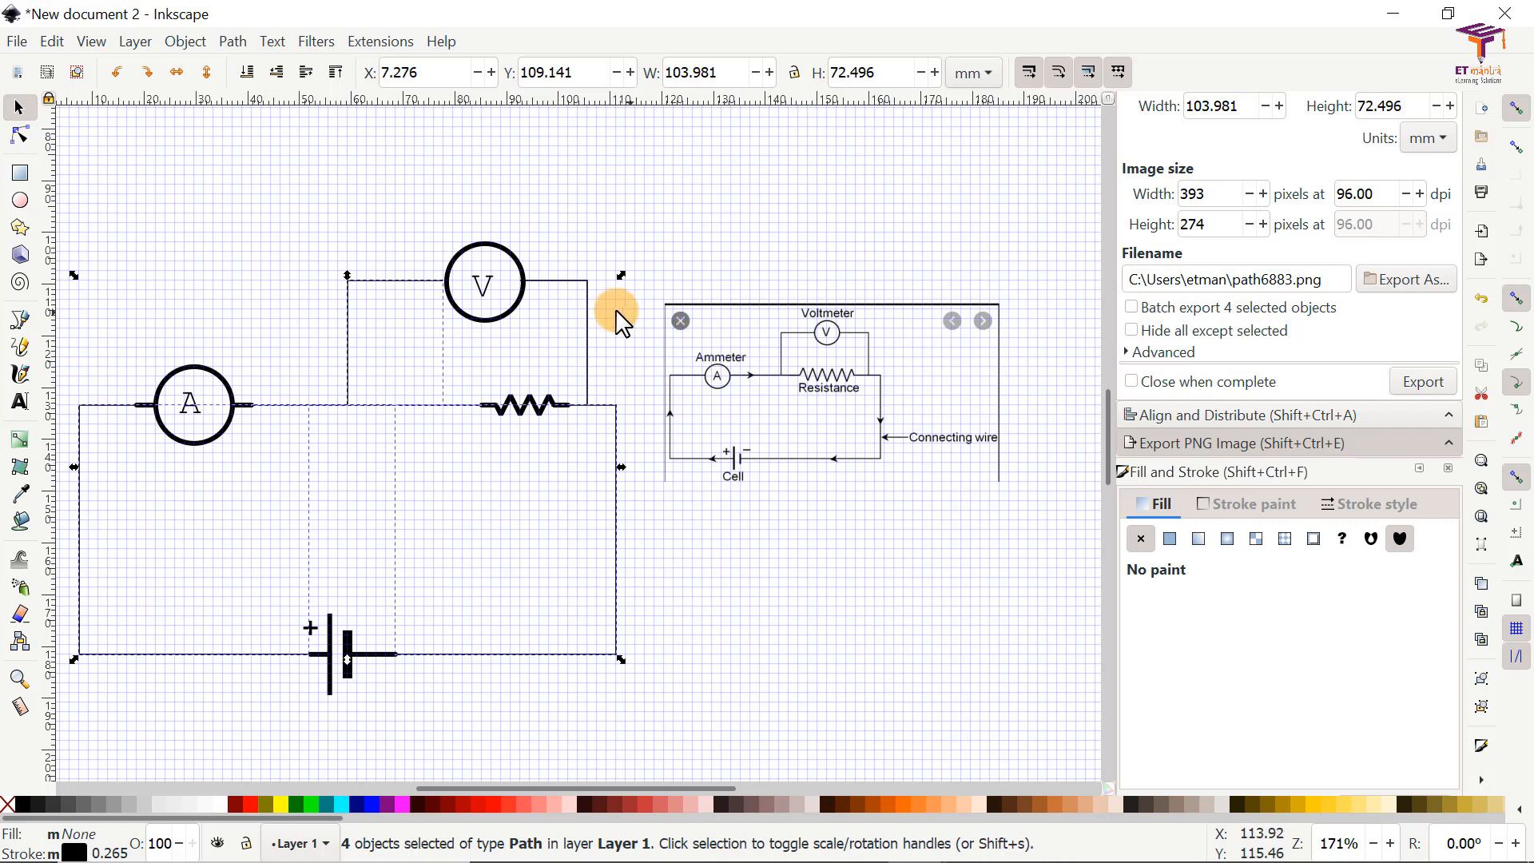
shift+click(589, 318)
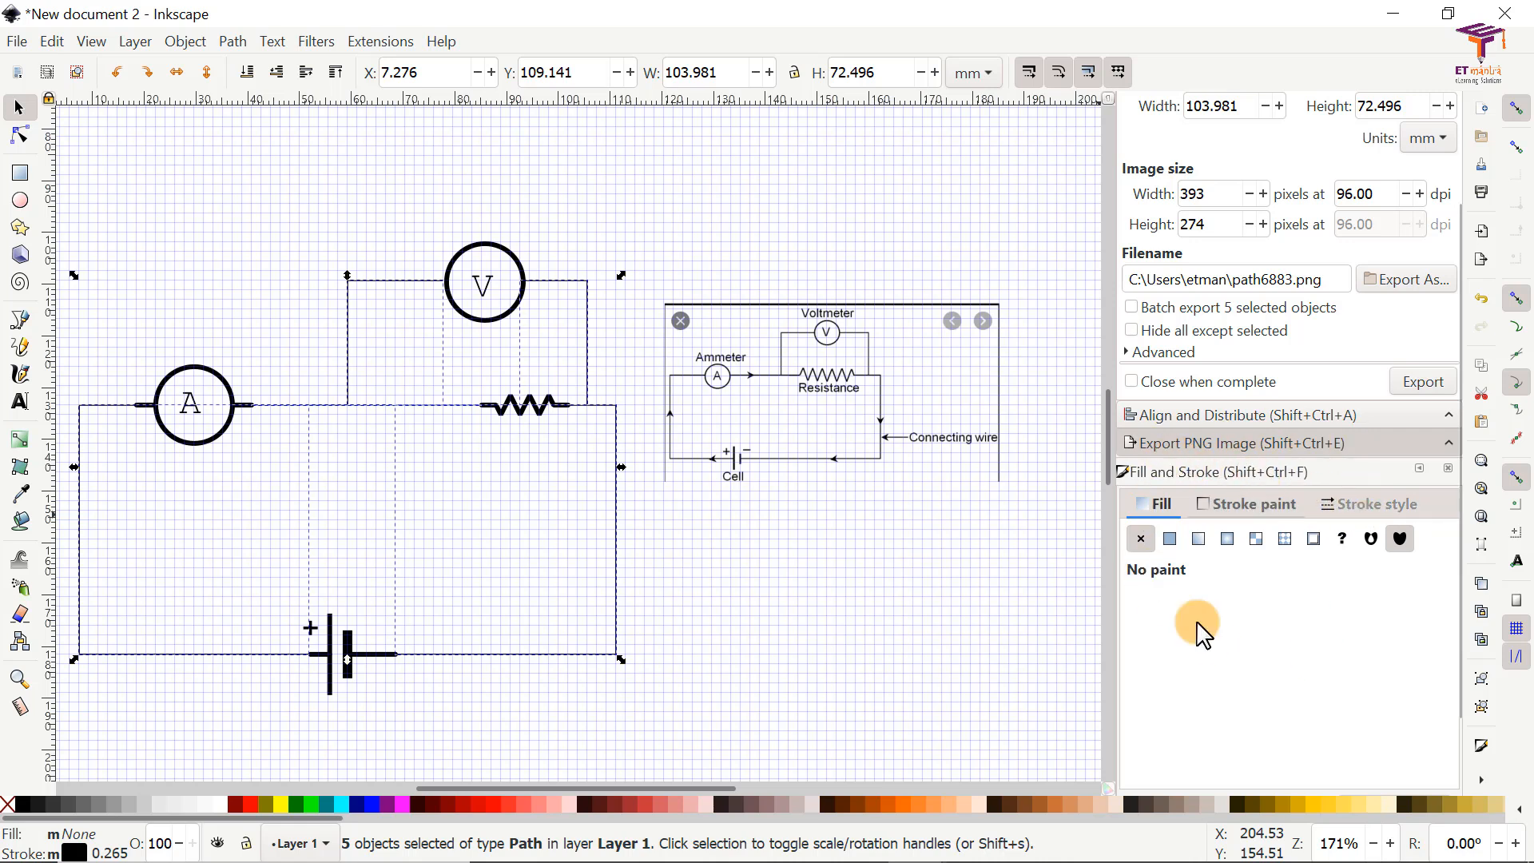
click(185, 41)
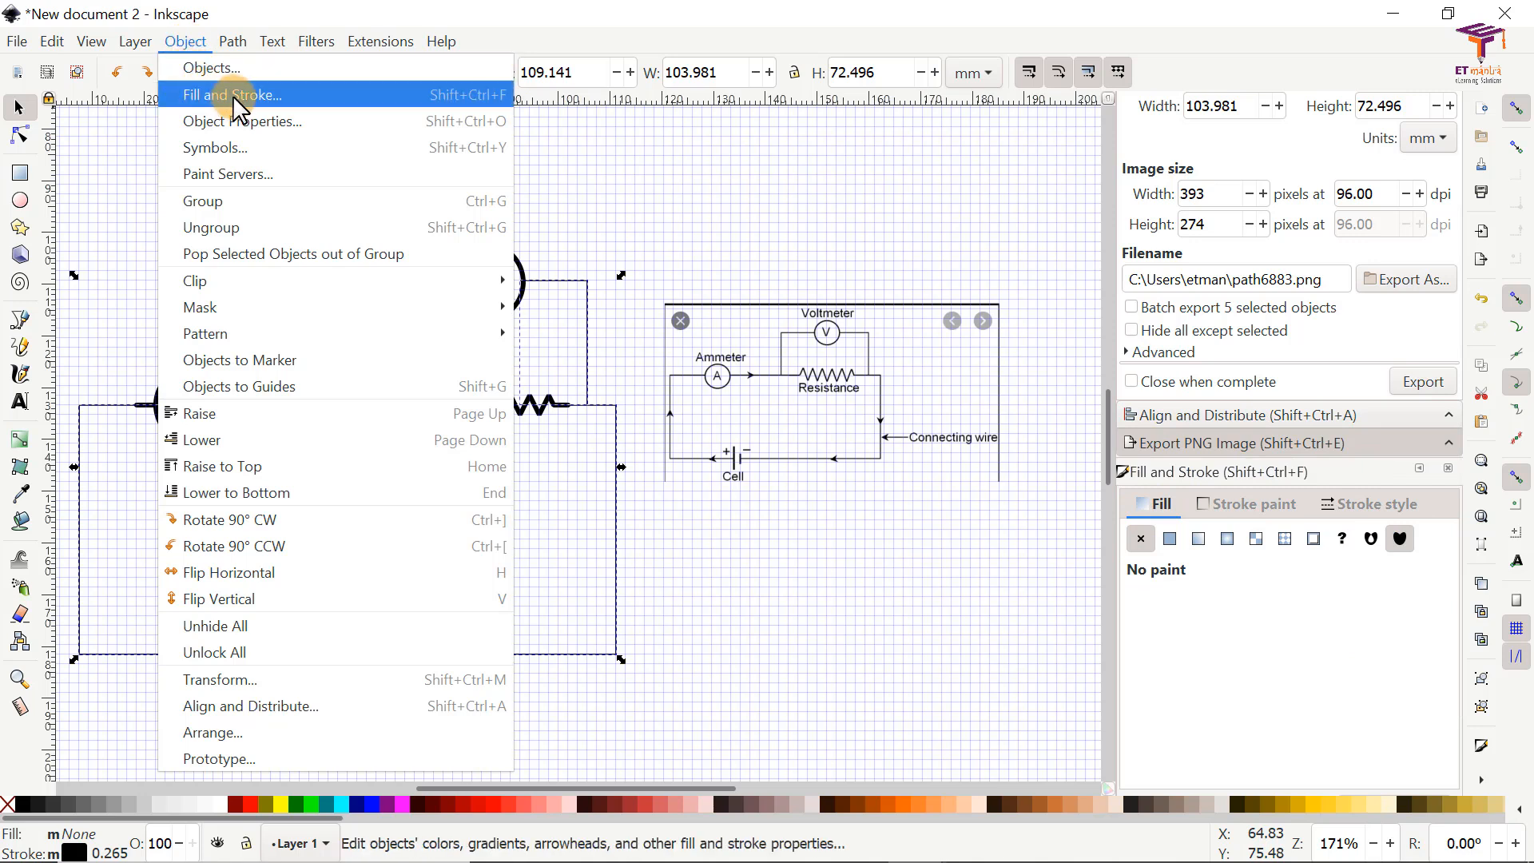
click(290, 101)
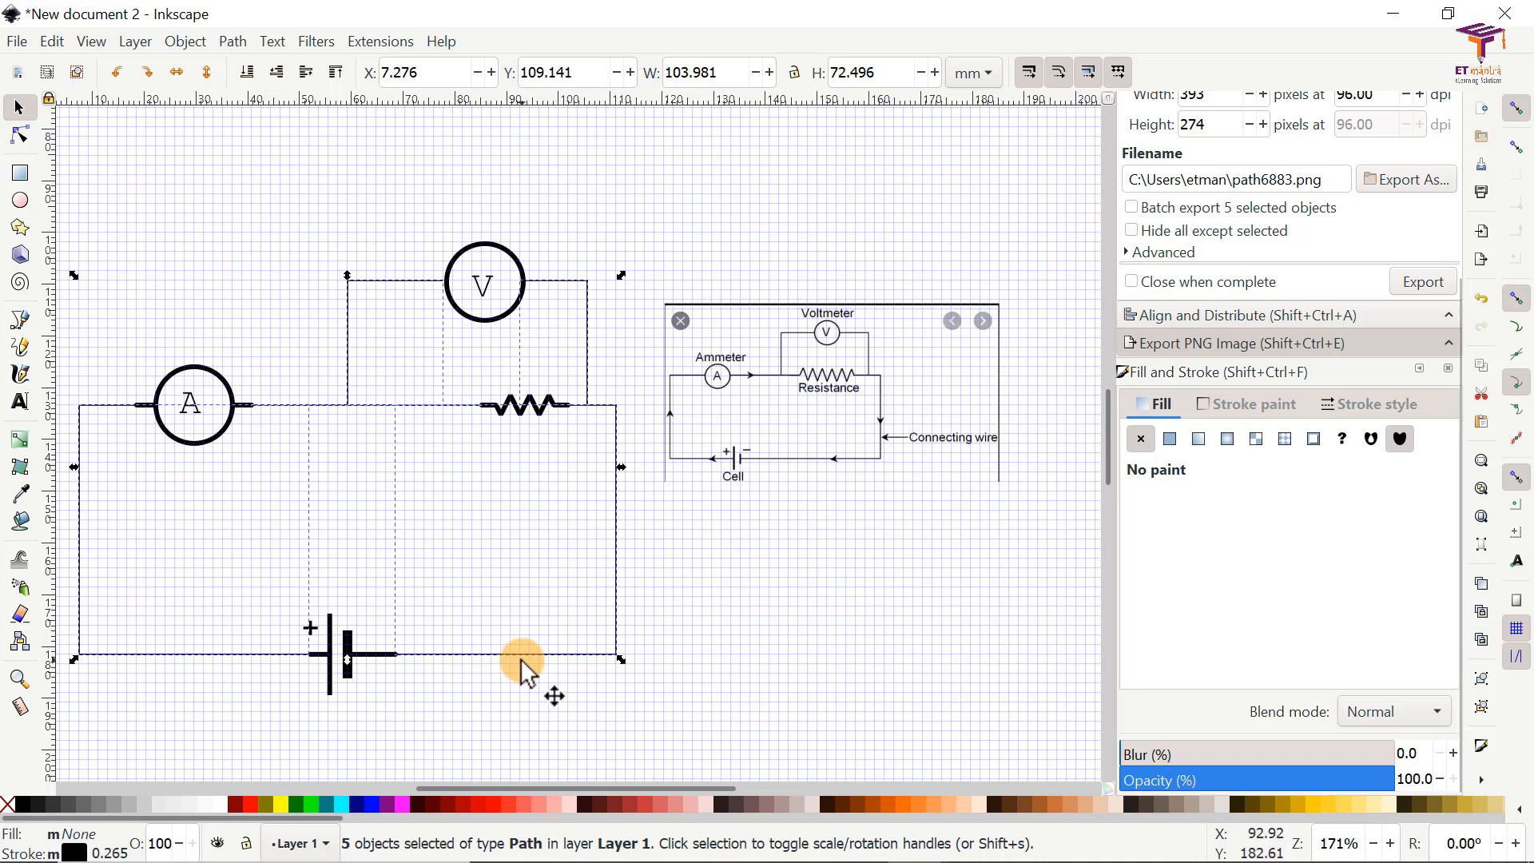
click(1364, 406)
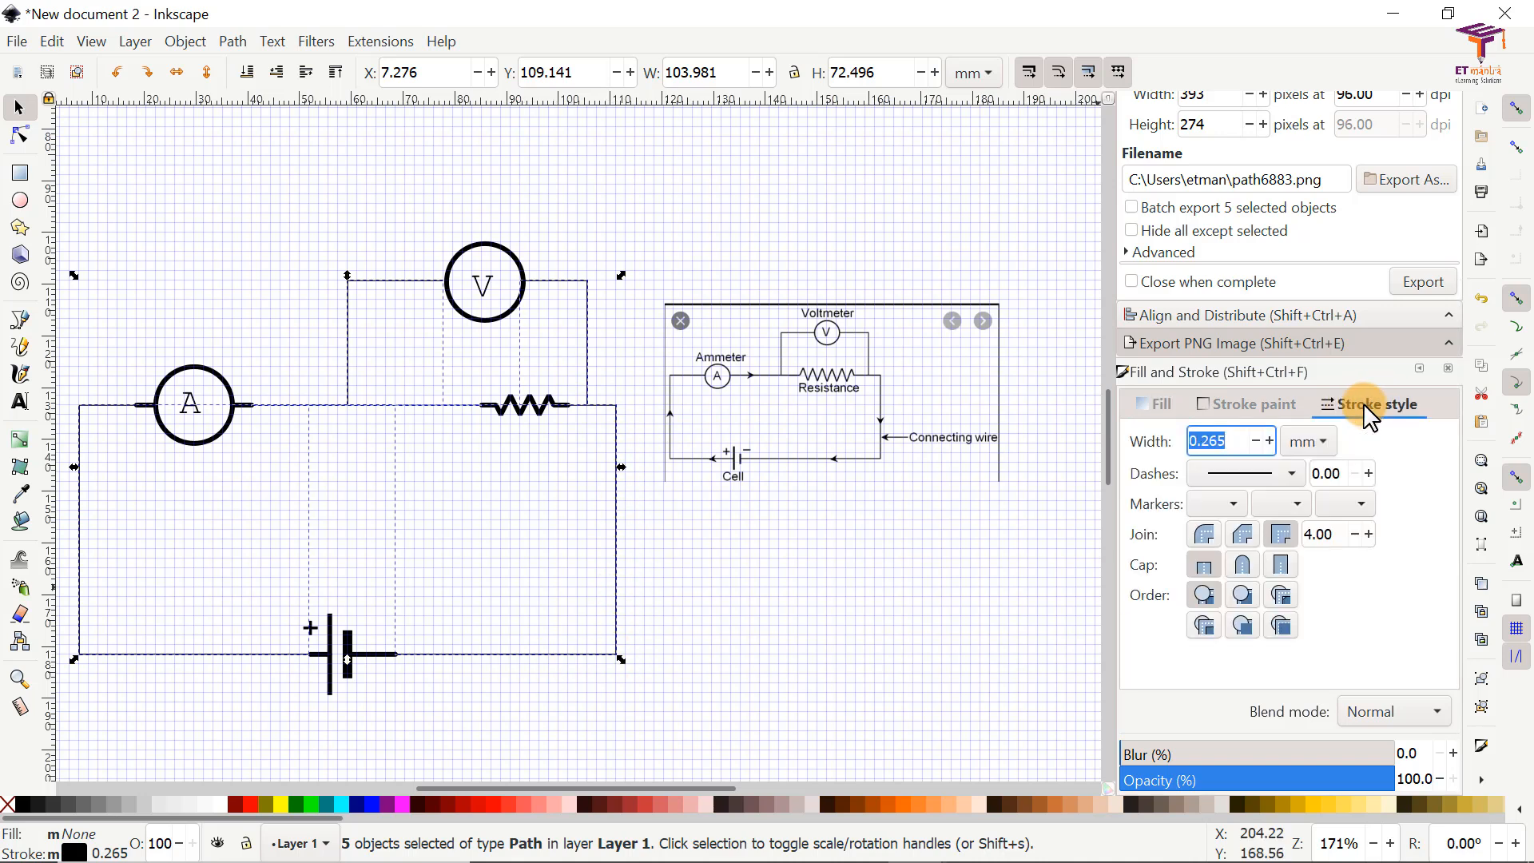
click(1315, 441)
click(1307, 534)
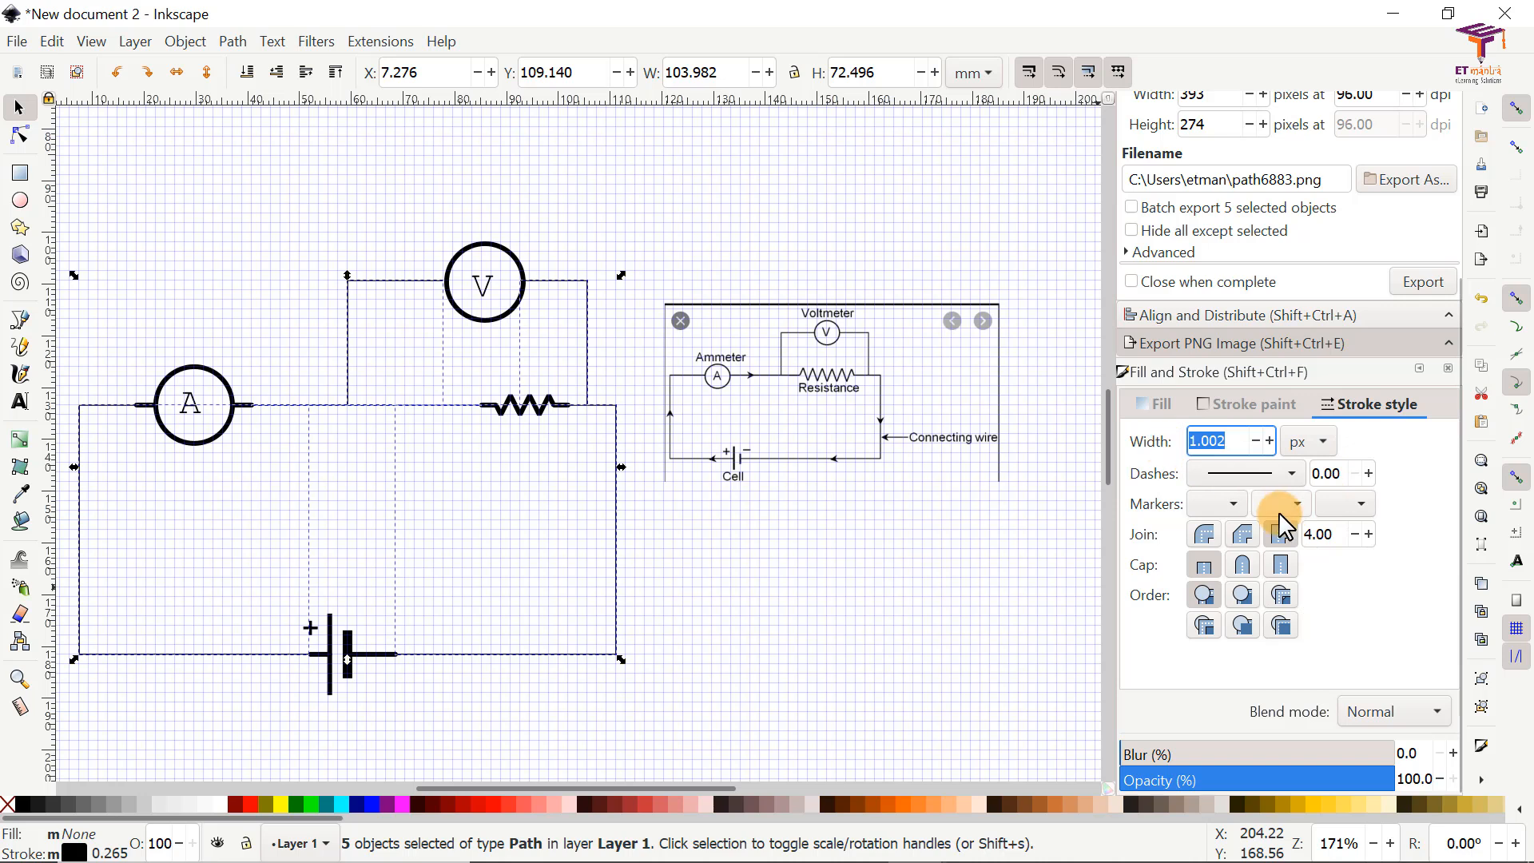
text(3.5)
key(Return)
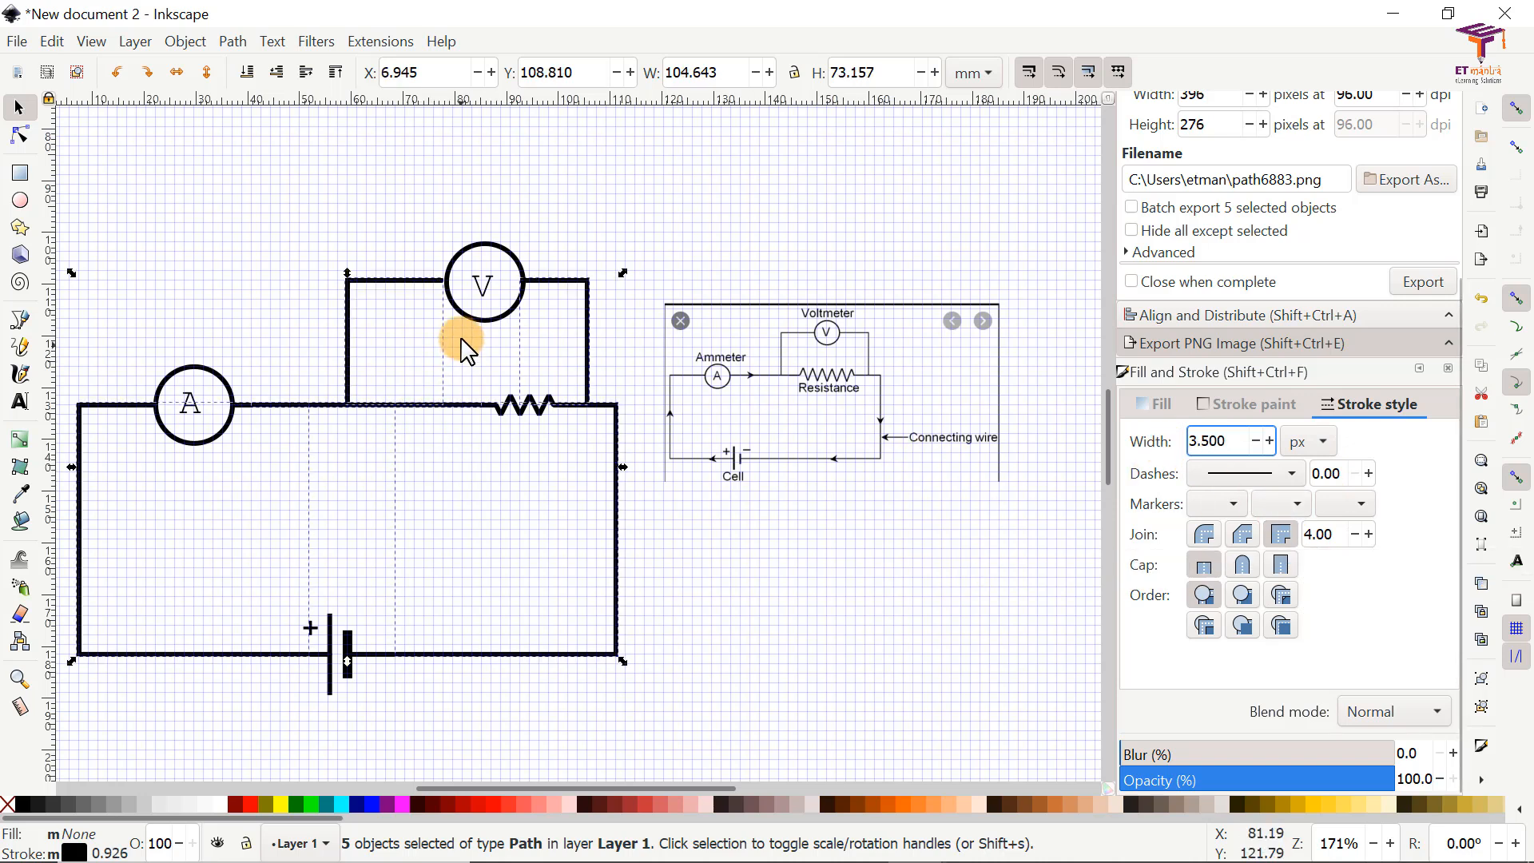
click(374, 304)
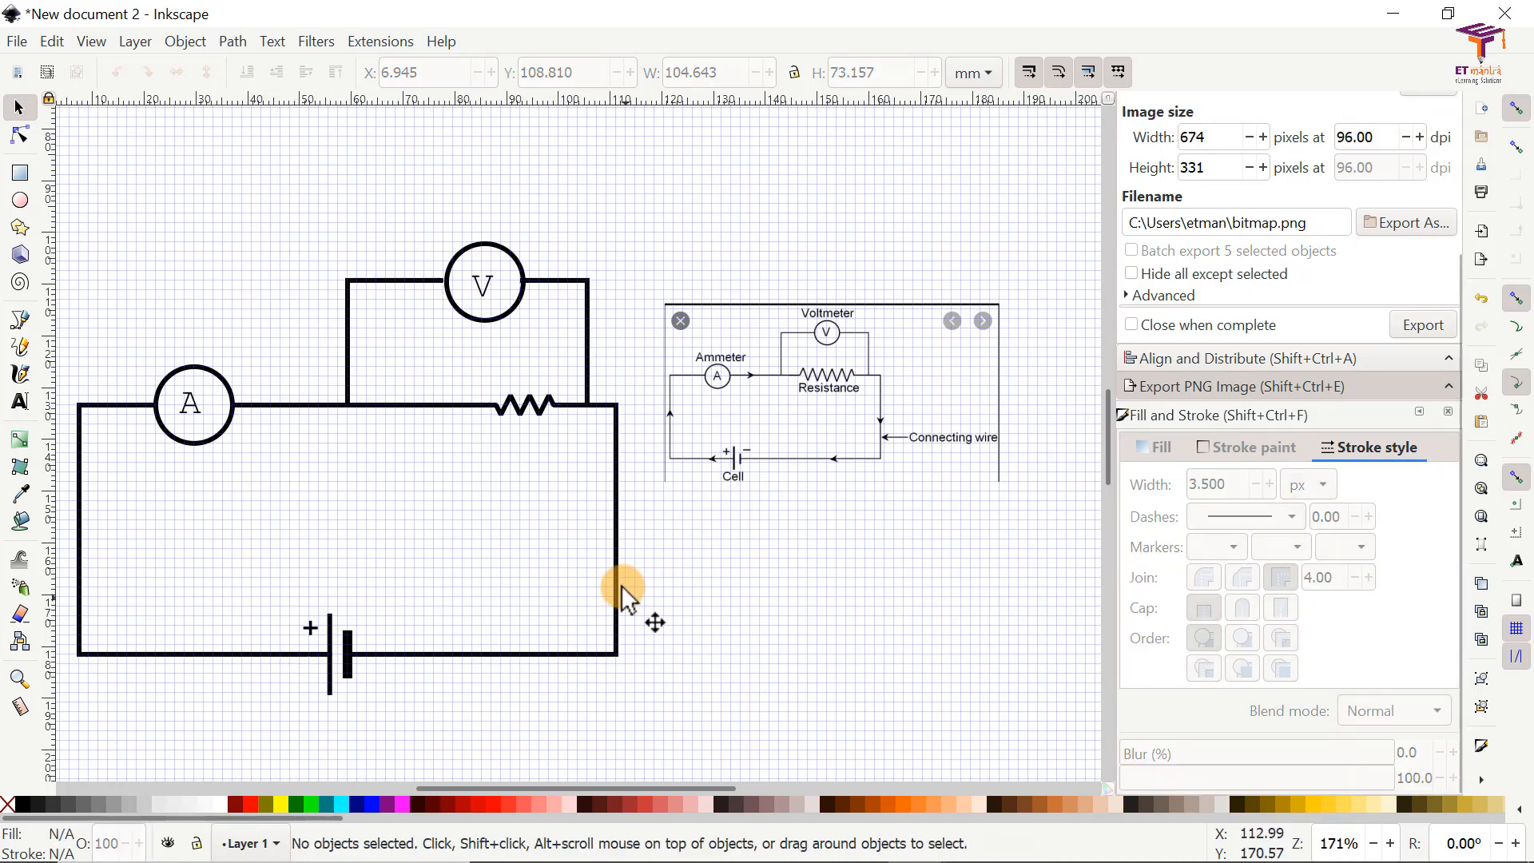
Step: Switch to Chrome and open the Wikimedia Commons page for Electrical_symbols_library.svg at its "For circuit drawers" notes
key(alt+Tab)
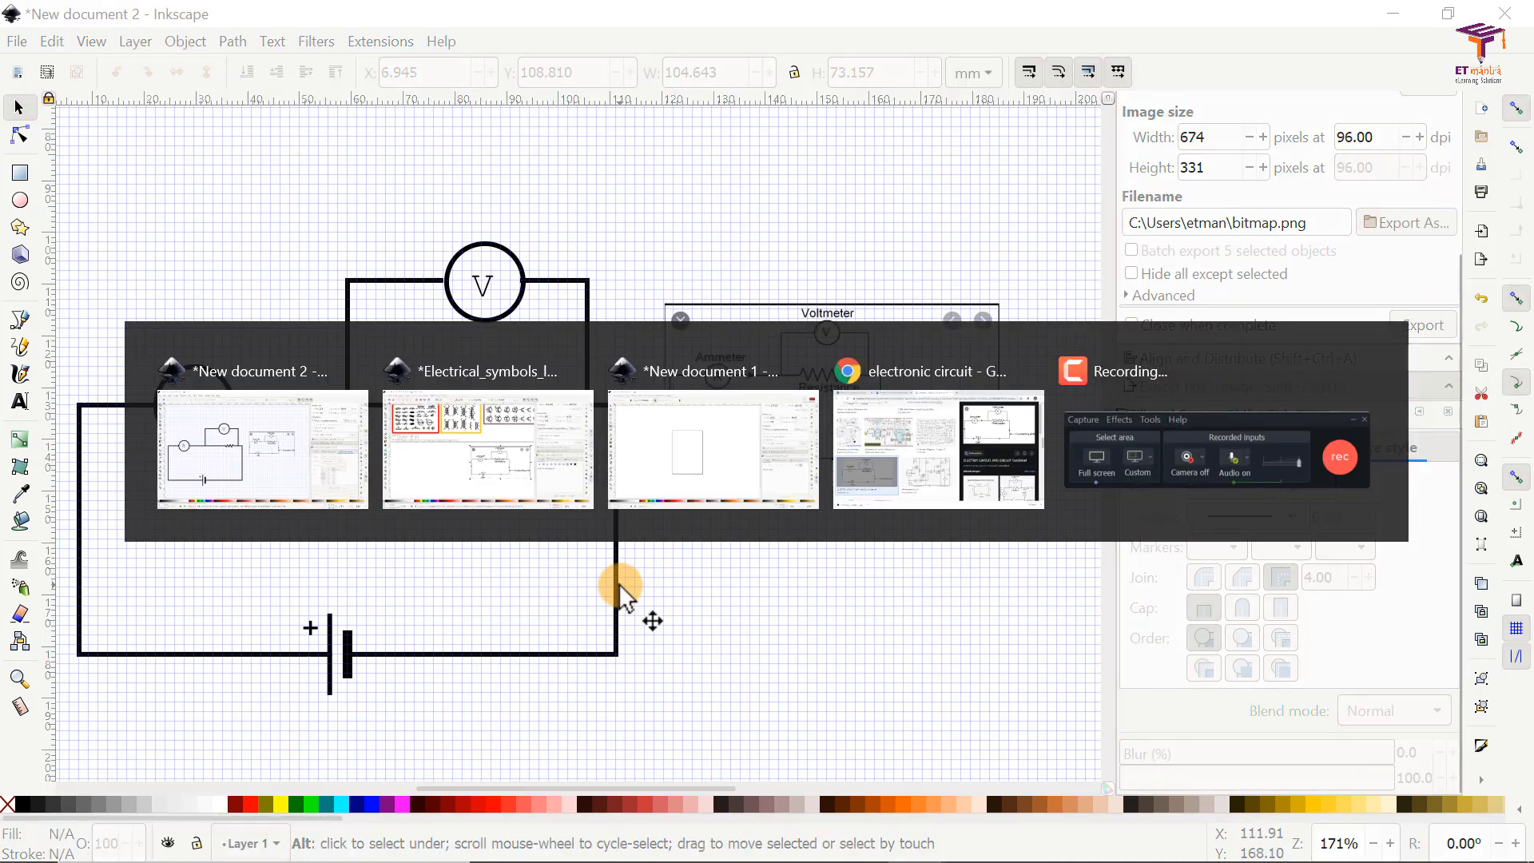
key(alt+Tab)
key(alt+Tab)
key(alt+Tab)
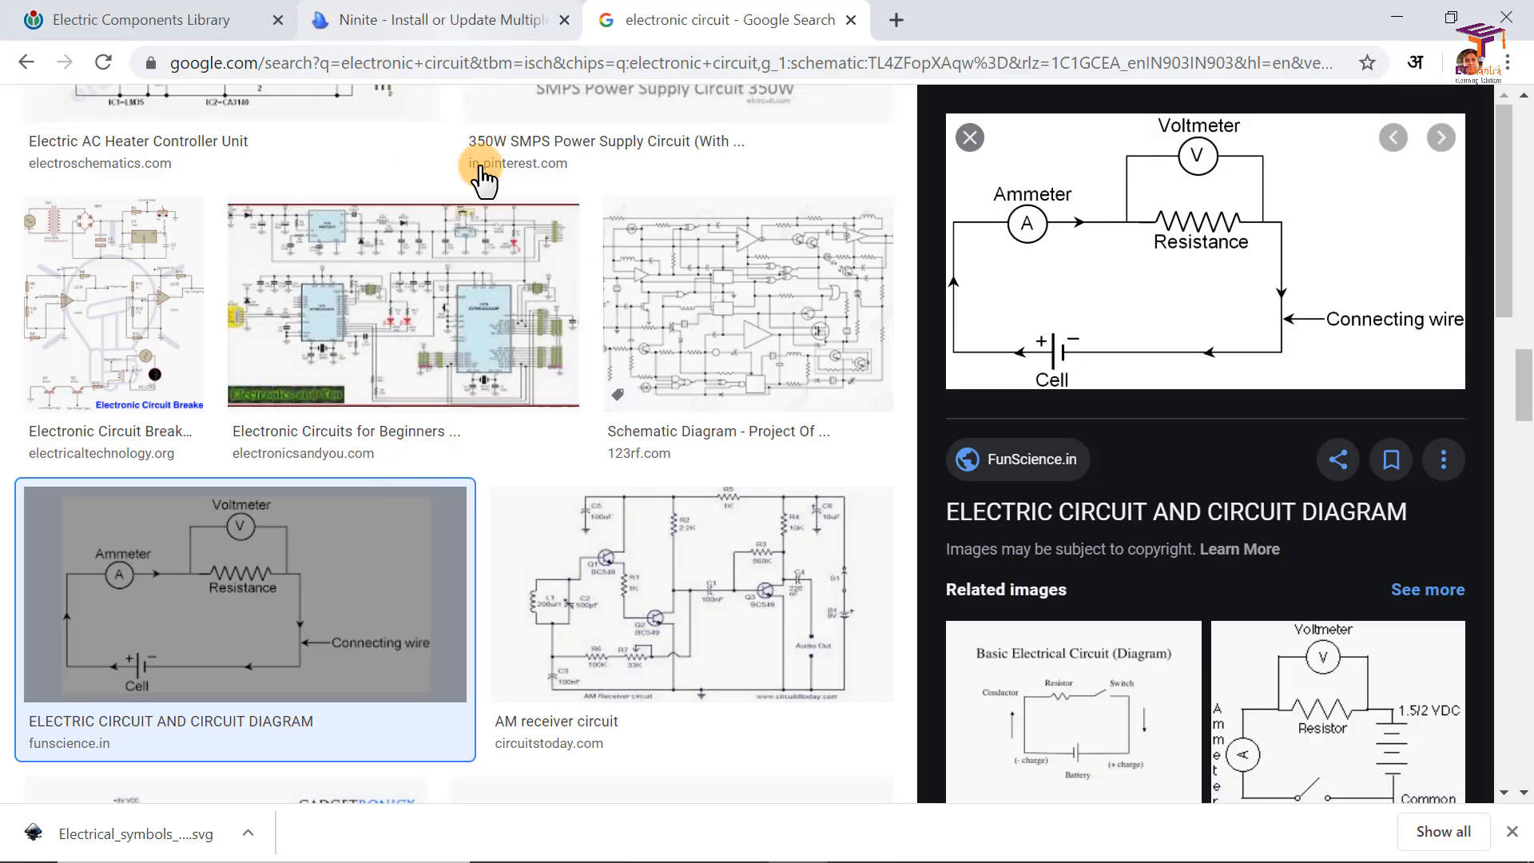
click(175, 26)
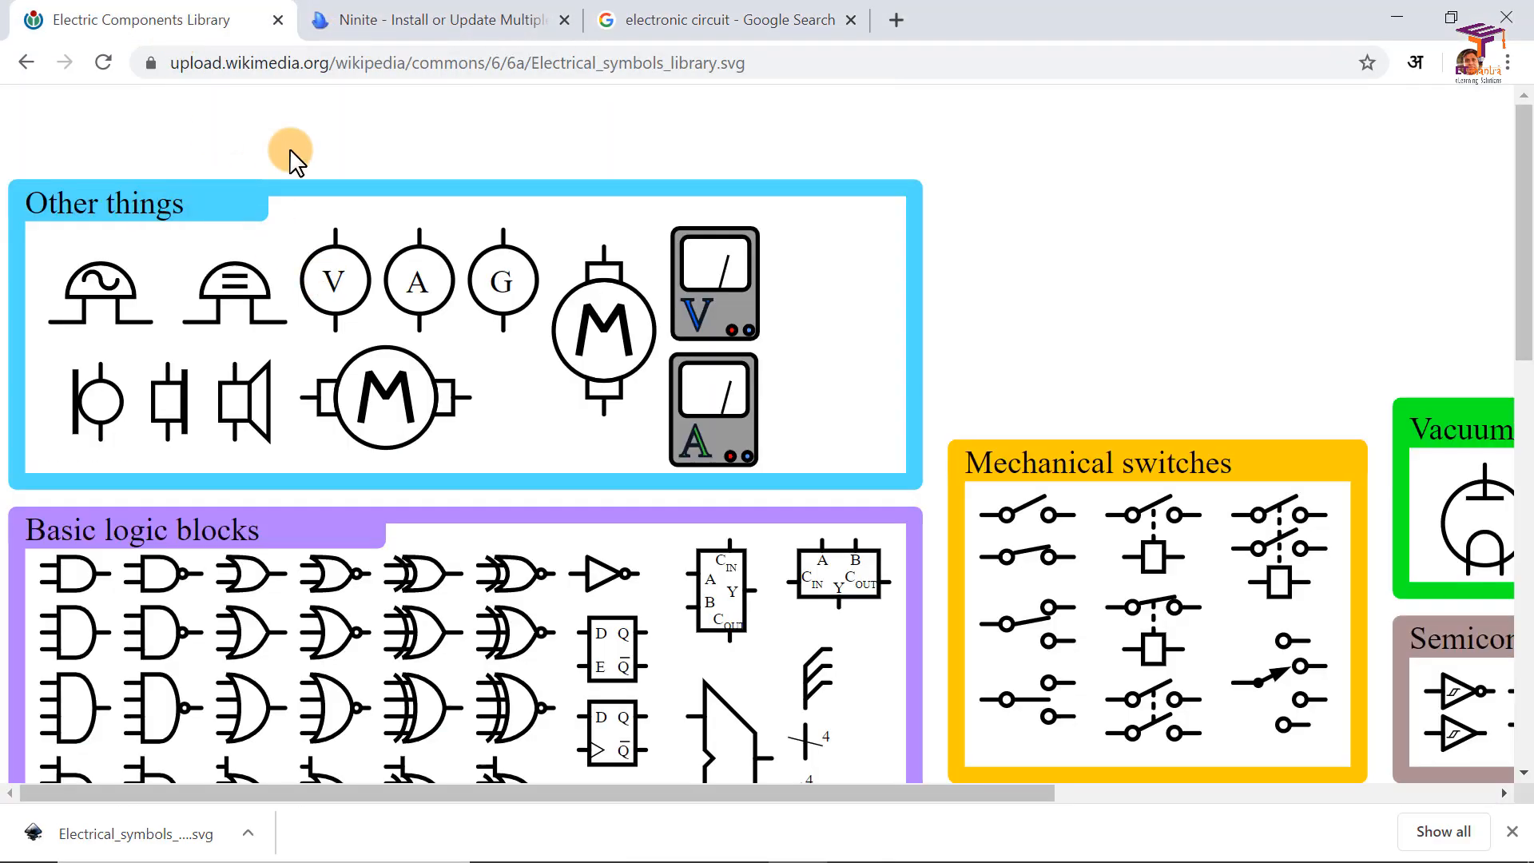
click(27, 62)
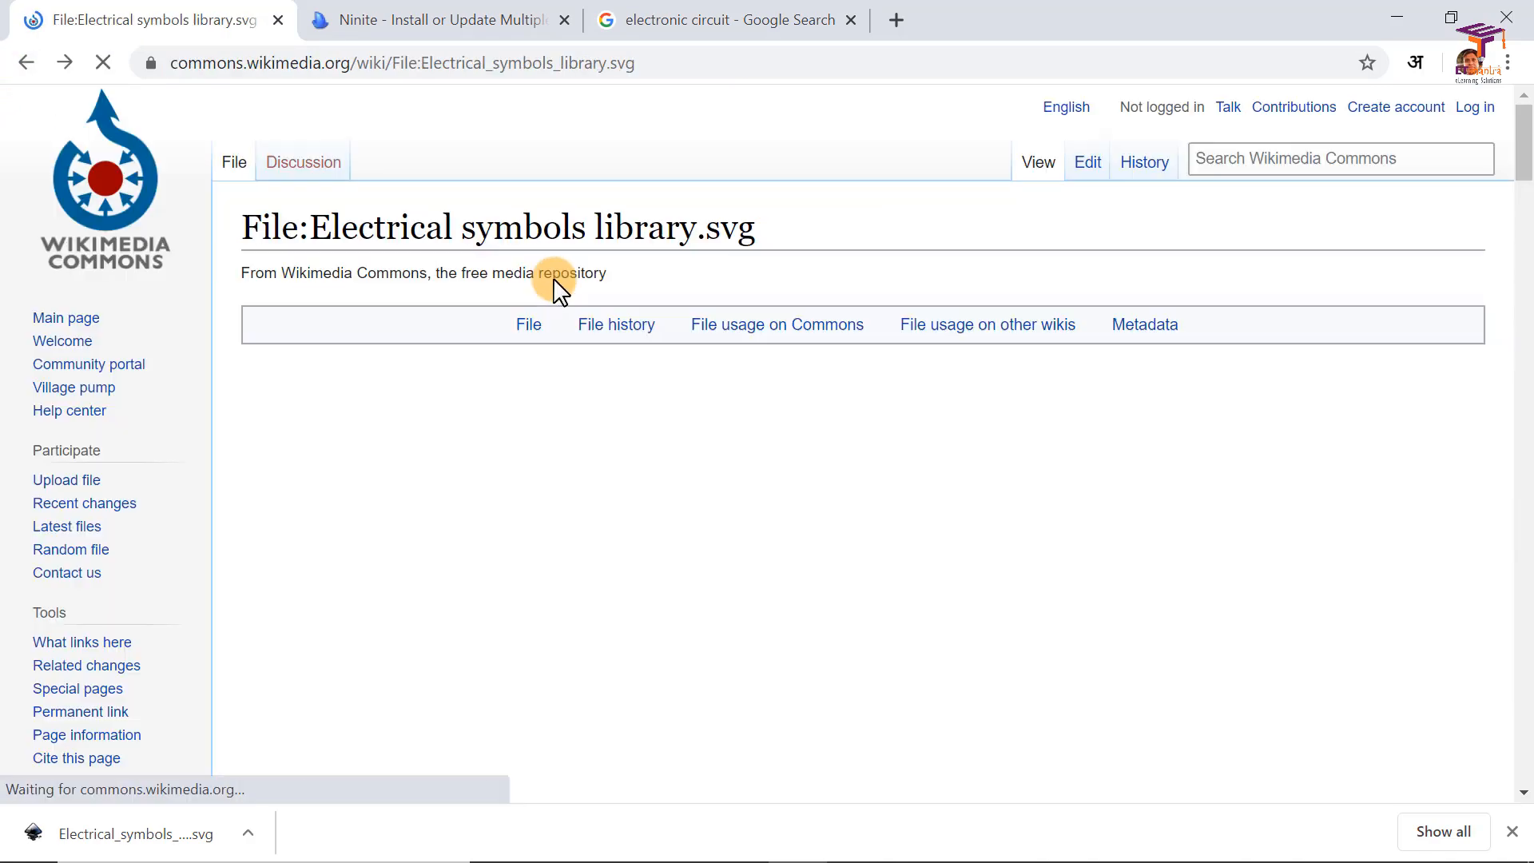
scroll(635, 512, down, 5)
scroll(641, 533, down, 15)
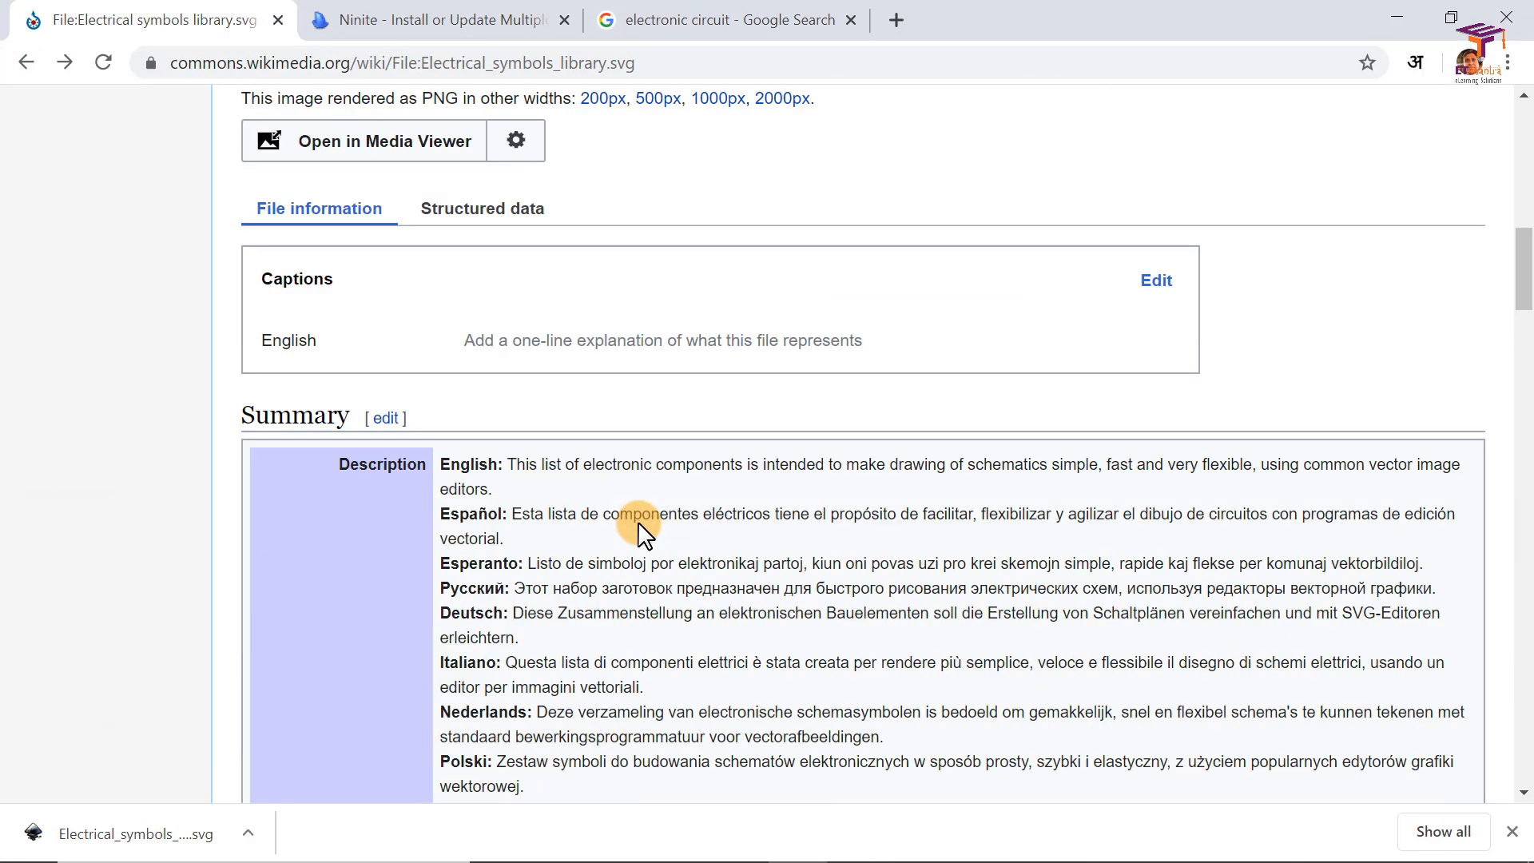
scroll(637, 521, down, 2)
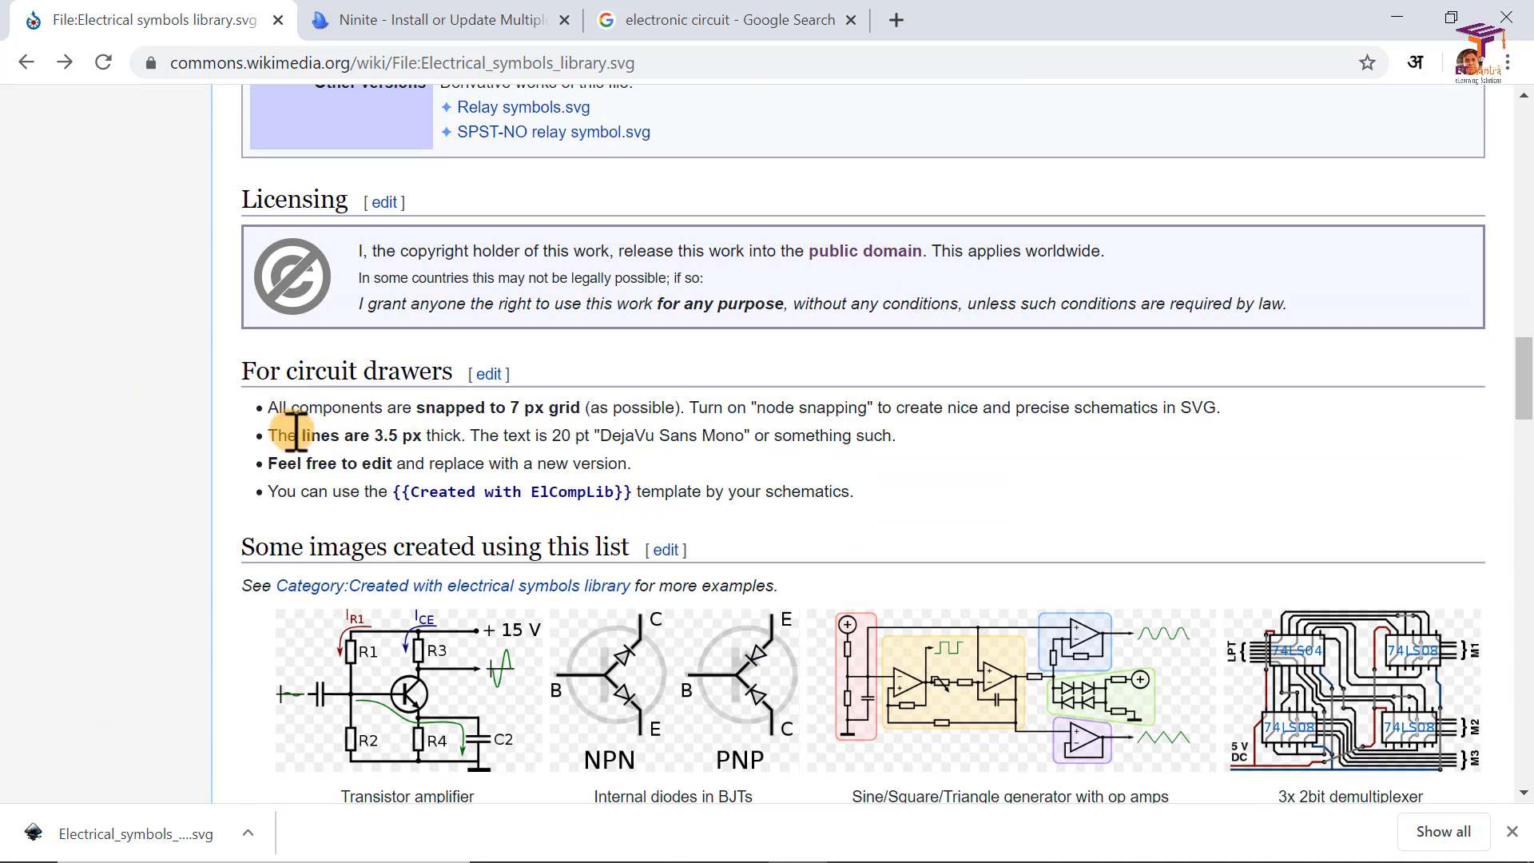
Step: Examine the recommended line thickness and grid size in the "For circuit drawers" notes
drag(284, 436, 402, 436)
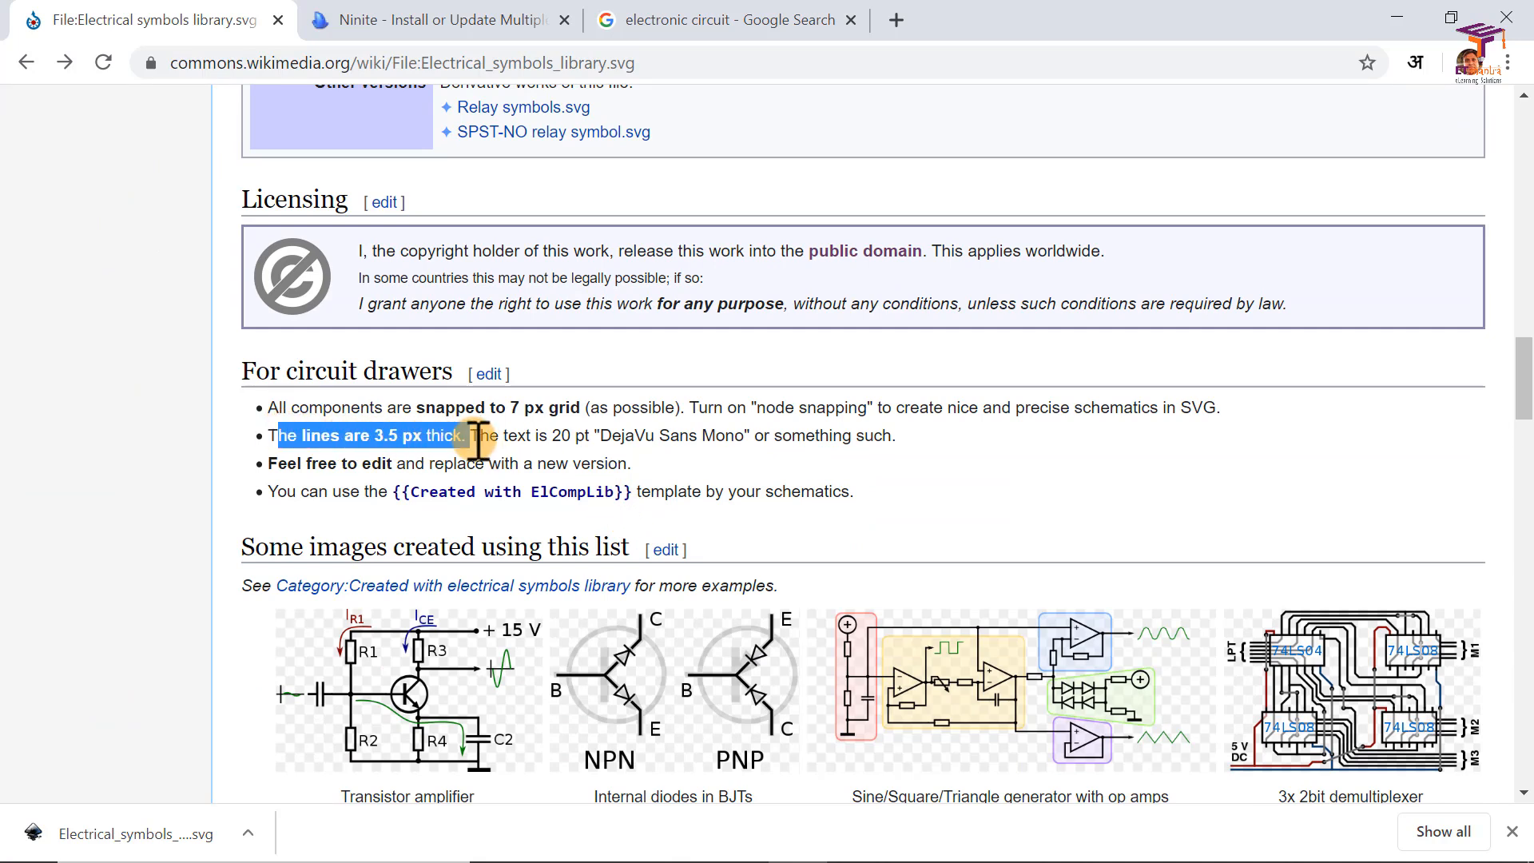
click(523, 437)
drag(372, 436, 414, 438)
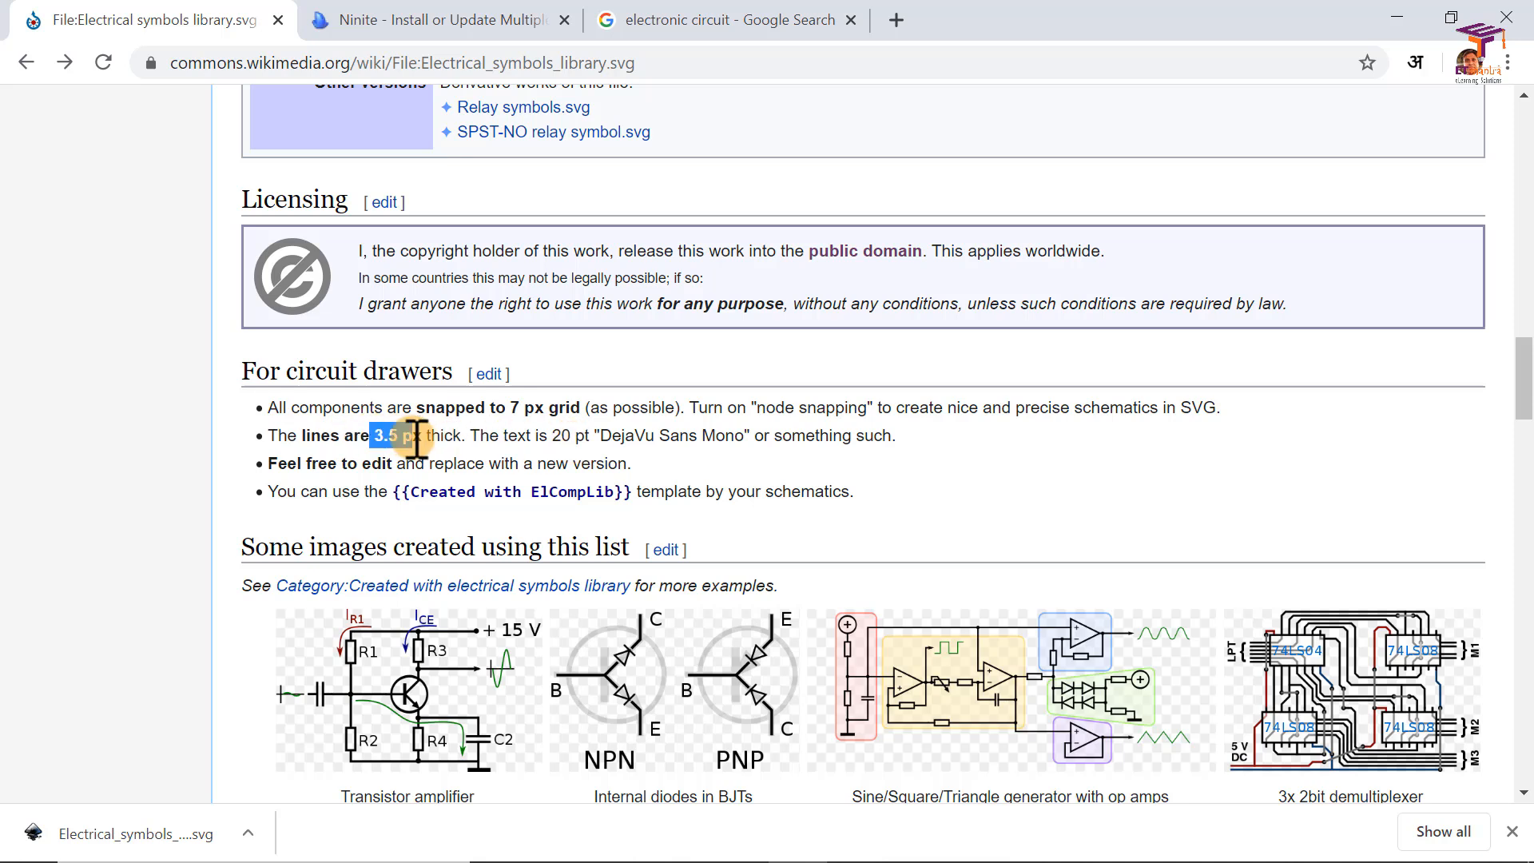
click(467, 439)
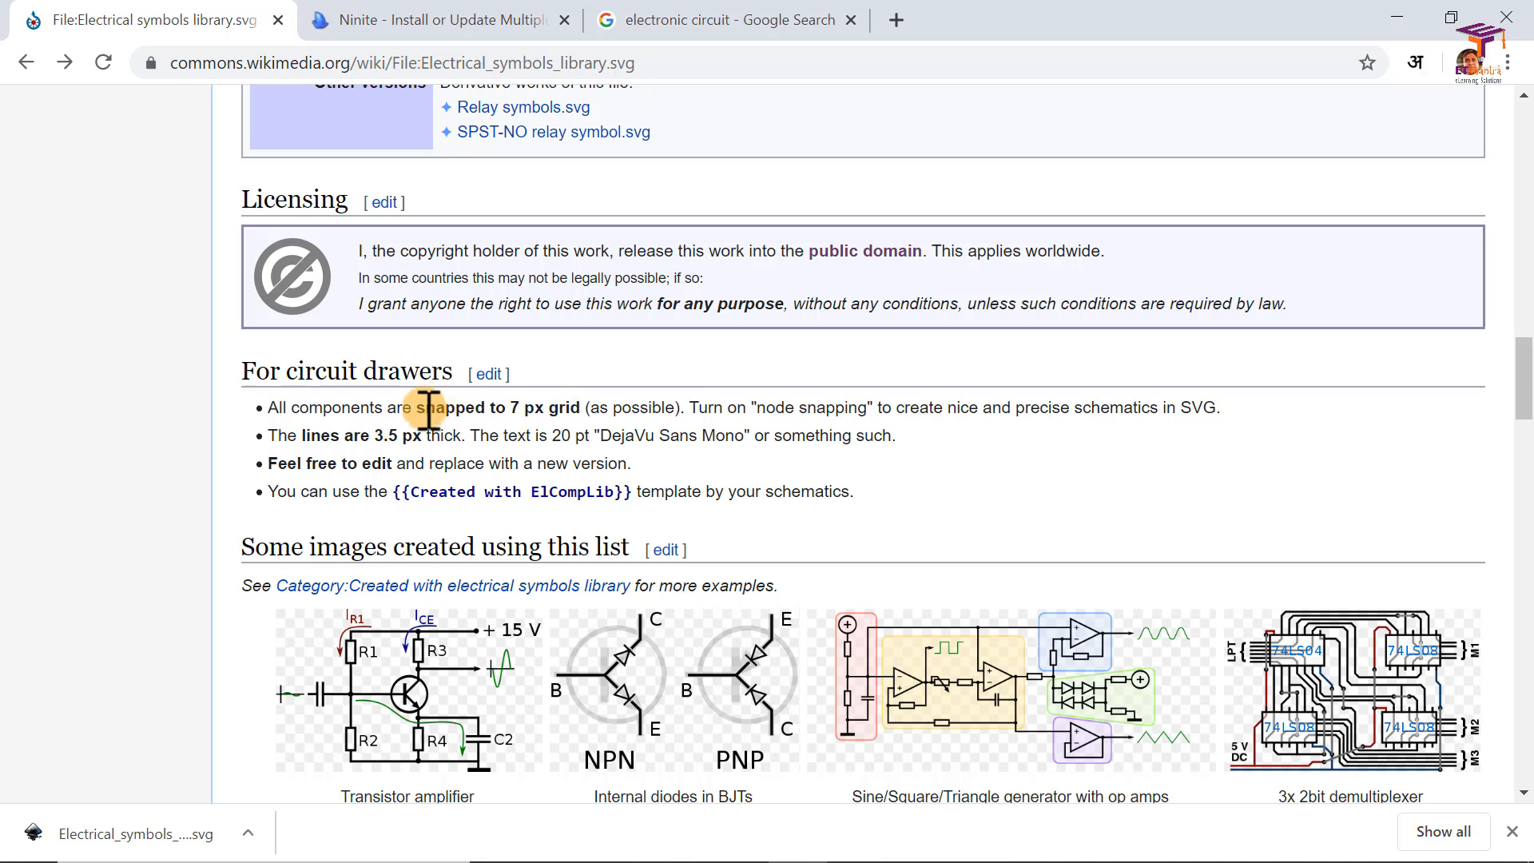
drag(292, 409, 341, 409)
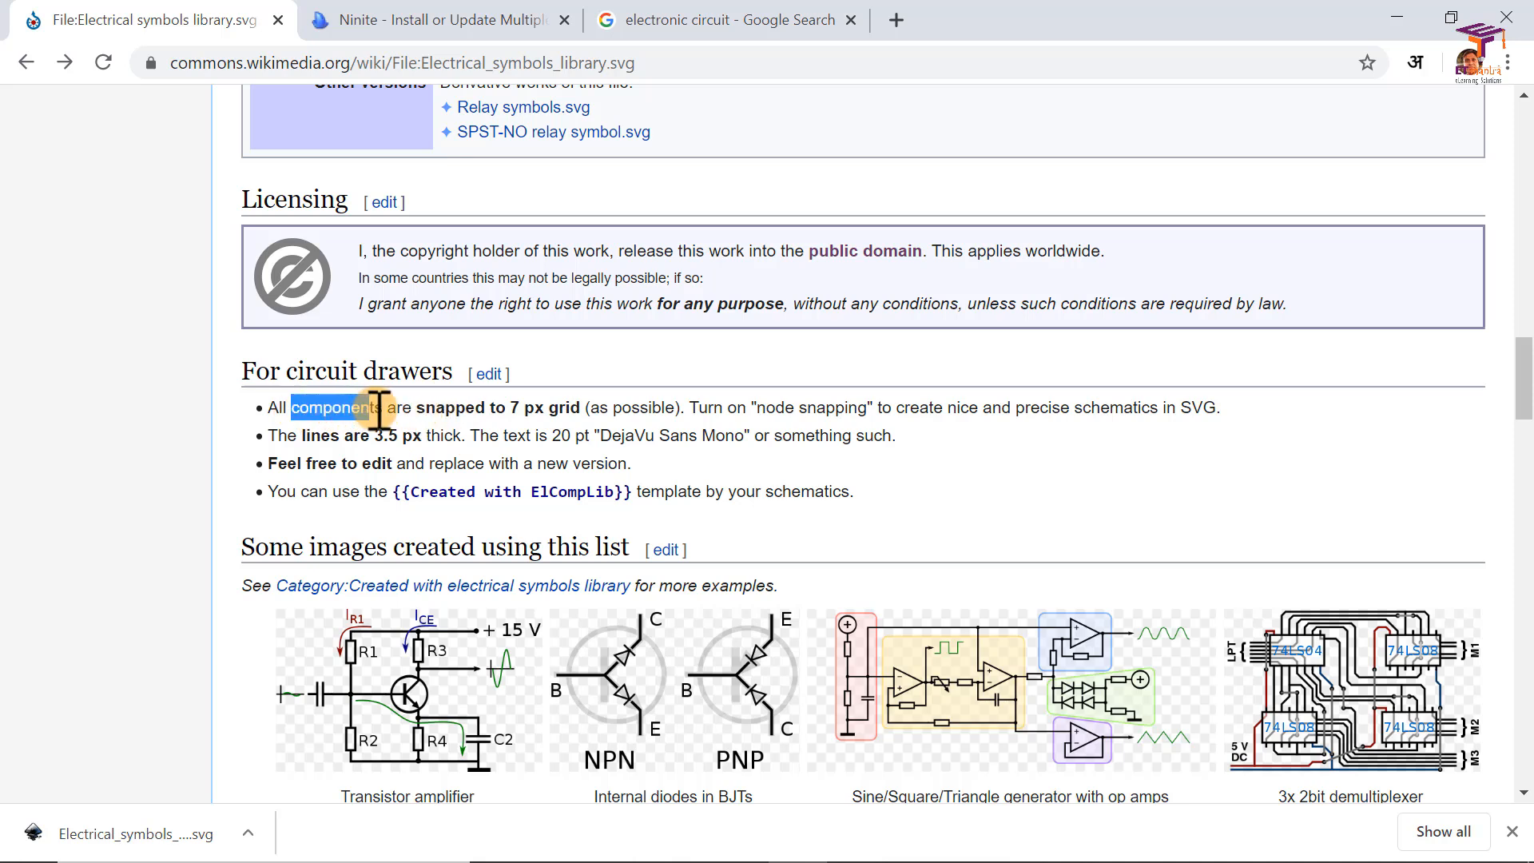
drag(439, 409, 492, 409)
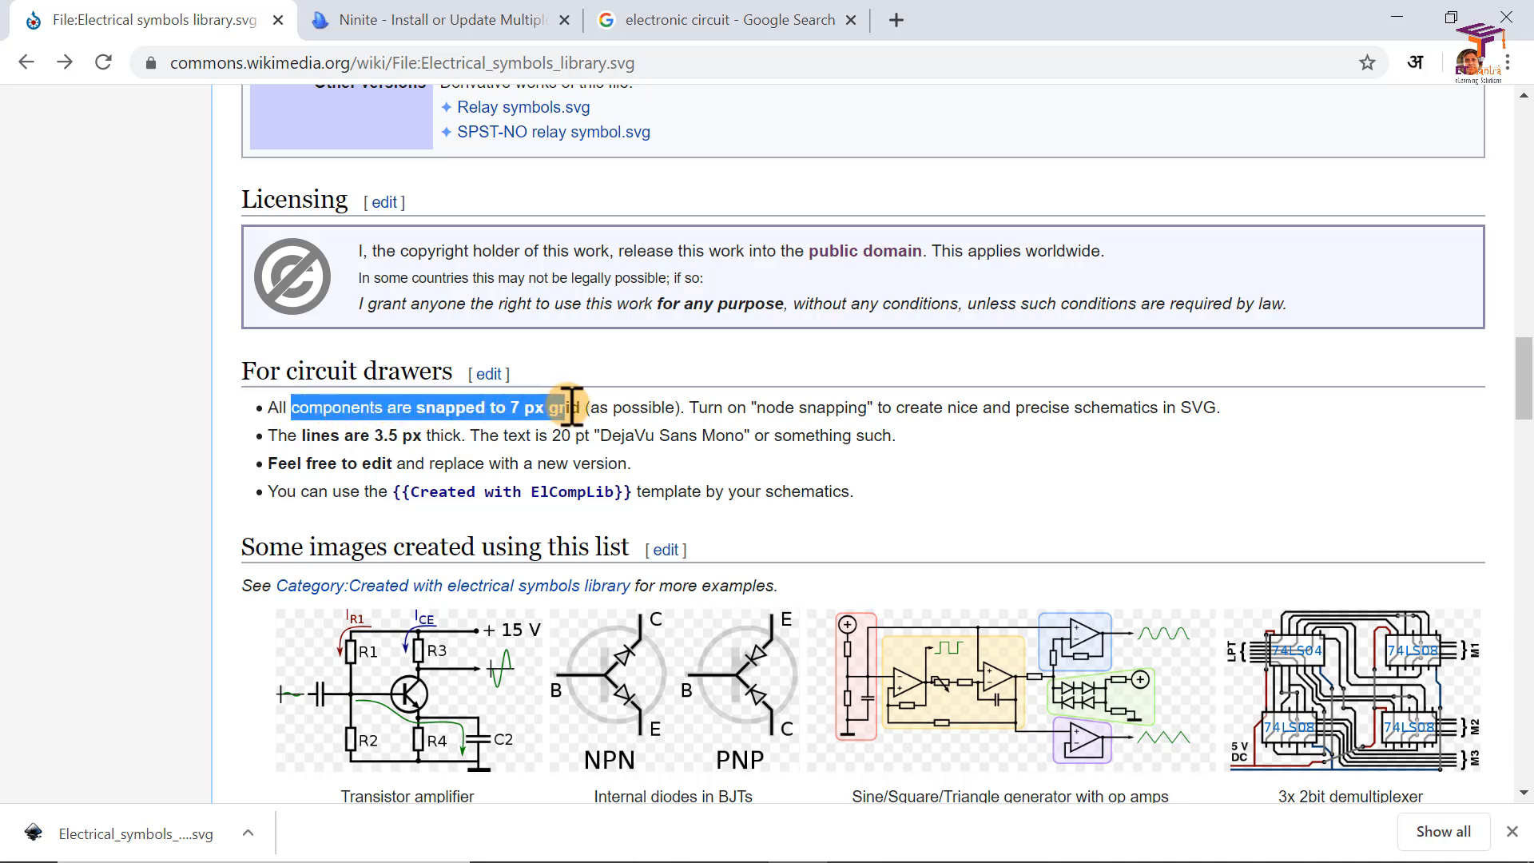
Step: Switch back to New document 2 in Inkscape and shift the voltmeter symbol to X 77.556 mm so it meets its wires
key(alt+Tab)
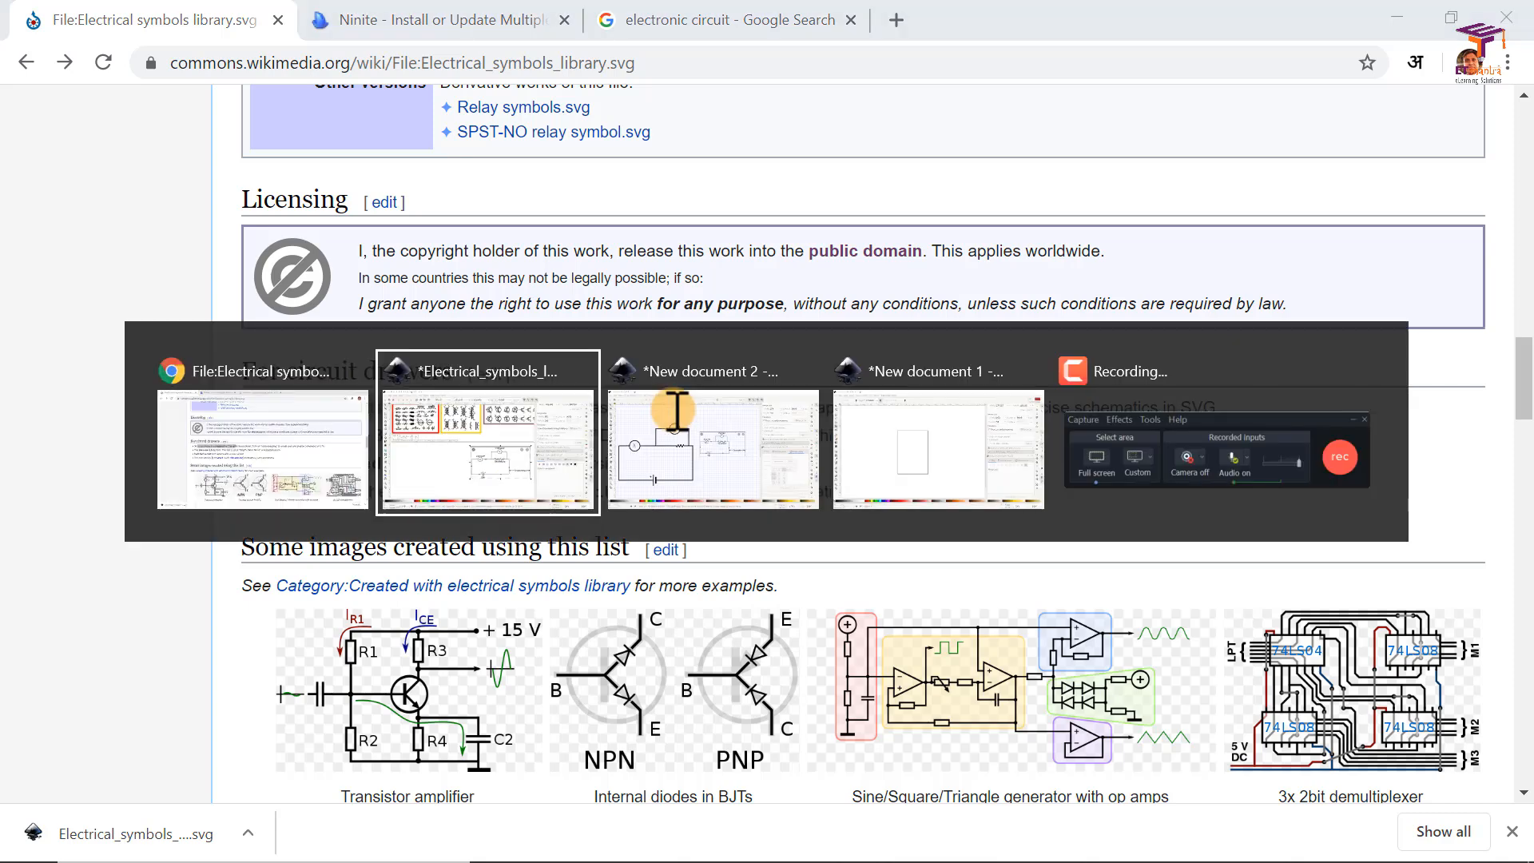
click(676, 410)
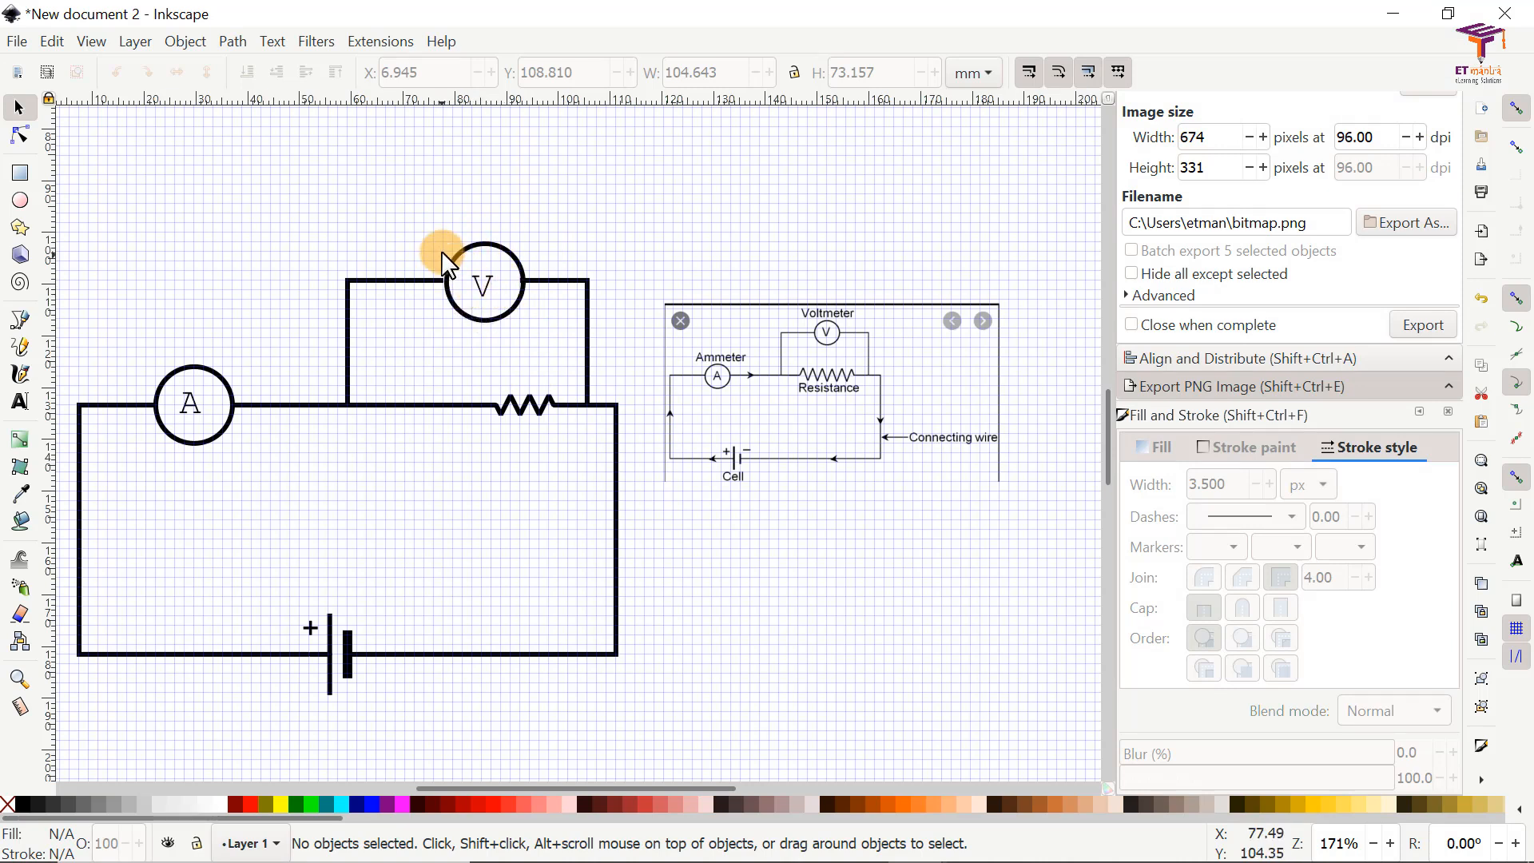
scroll(445, 279, up, 4)
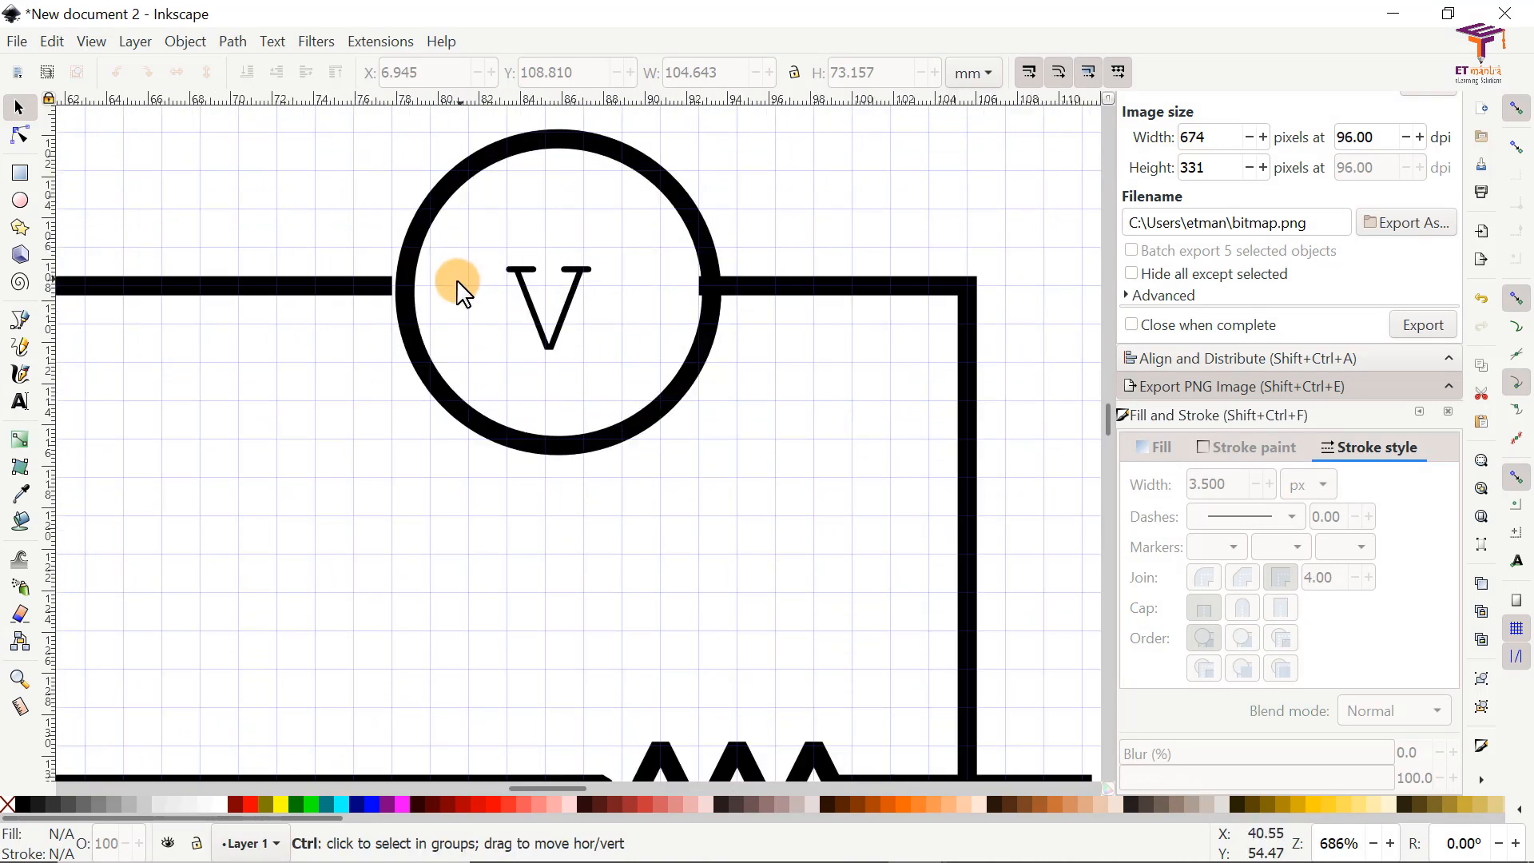
click(405, 301)
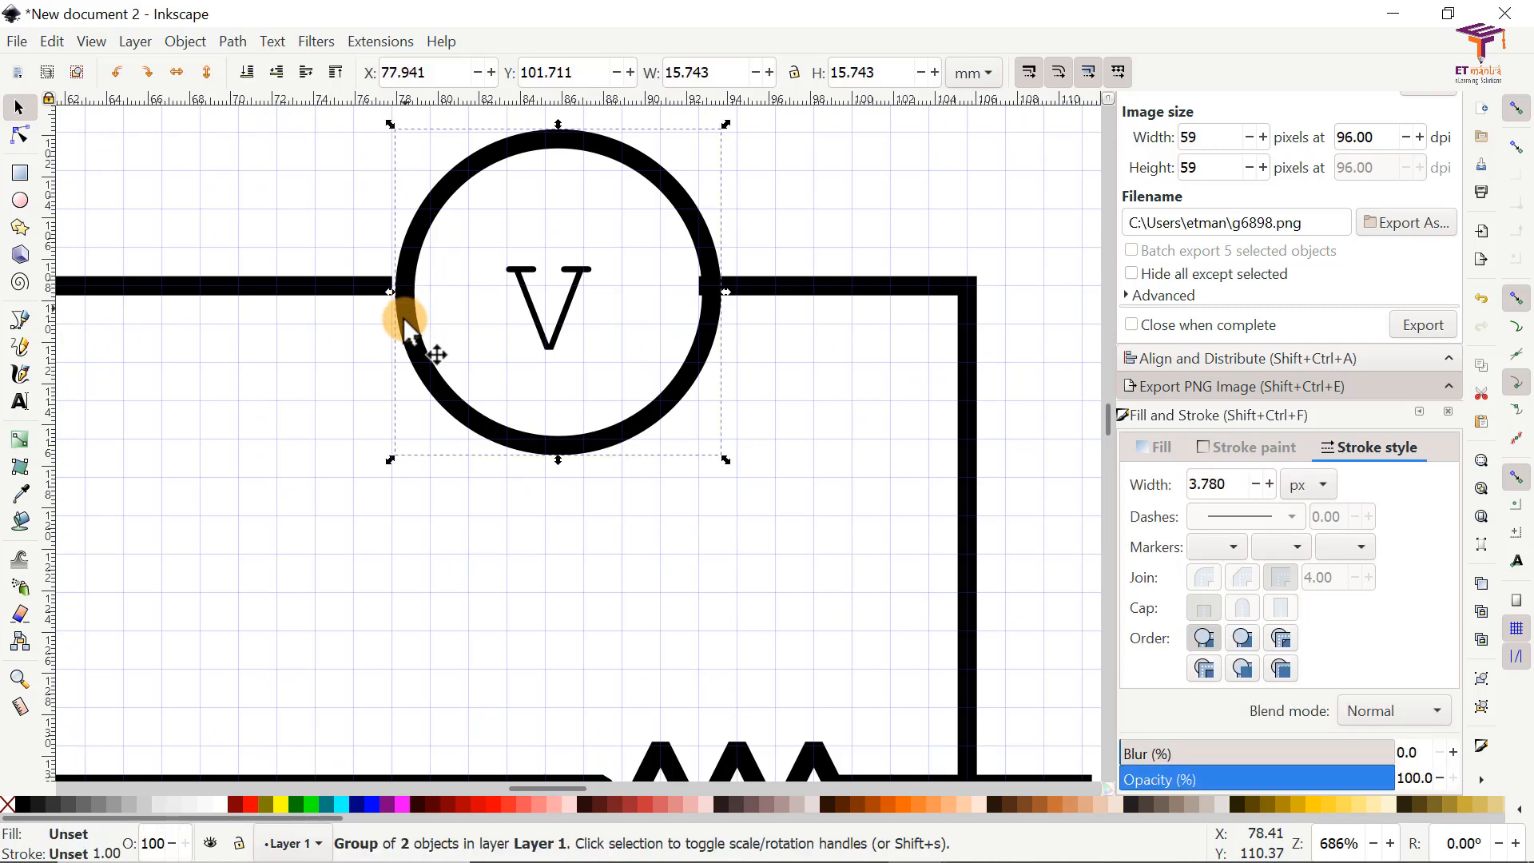
drag(399, 315, 393, 327)
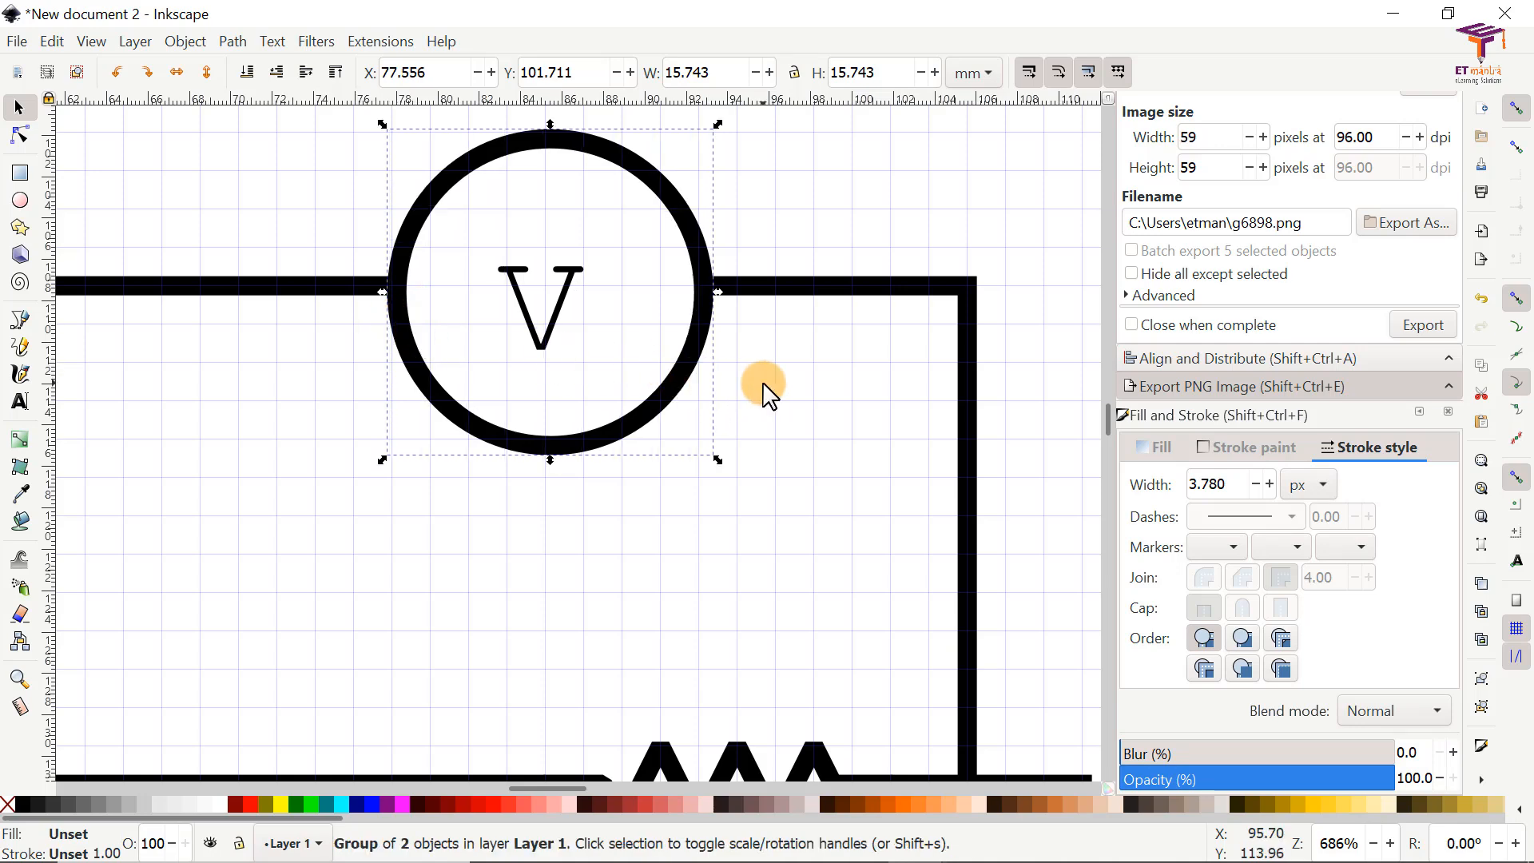
click(736, 415)
scroll(736, 415, down, 4)
scroll(734, 423, down, 1)
scroll(855, 404, up, 1)
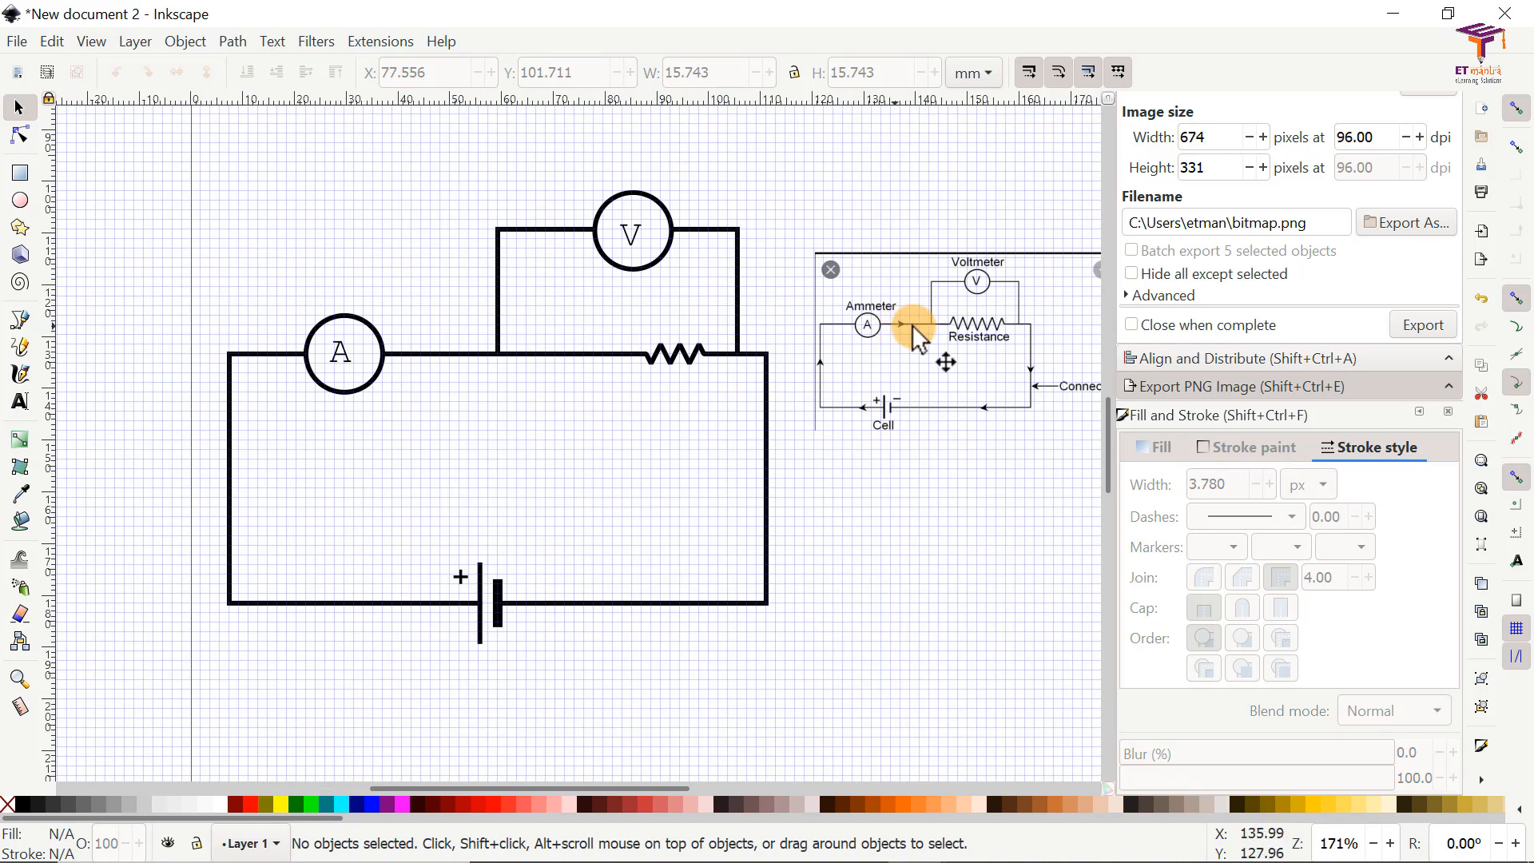
click(432, 358)
click(646, 418)
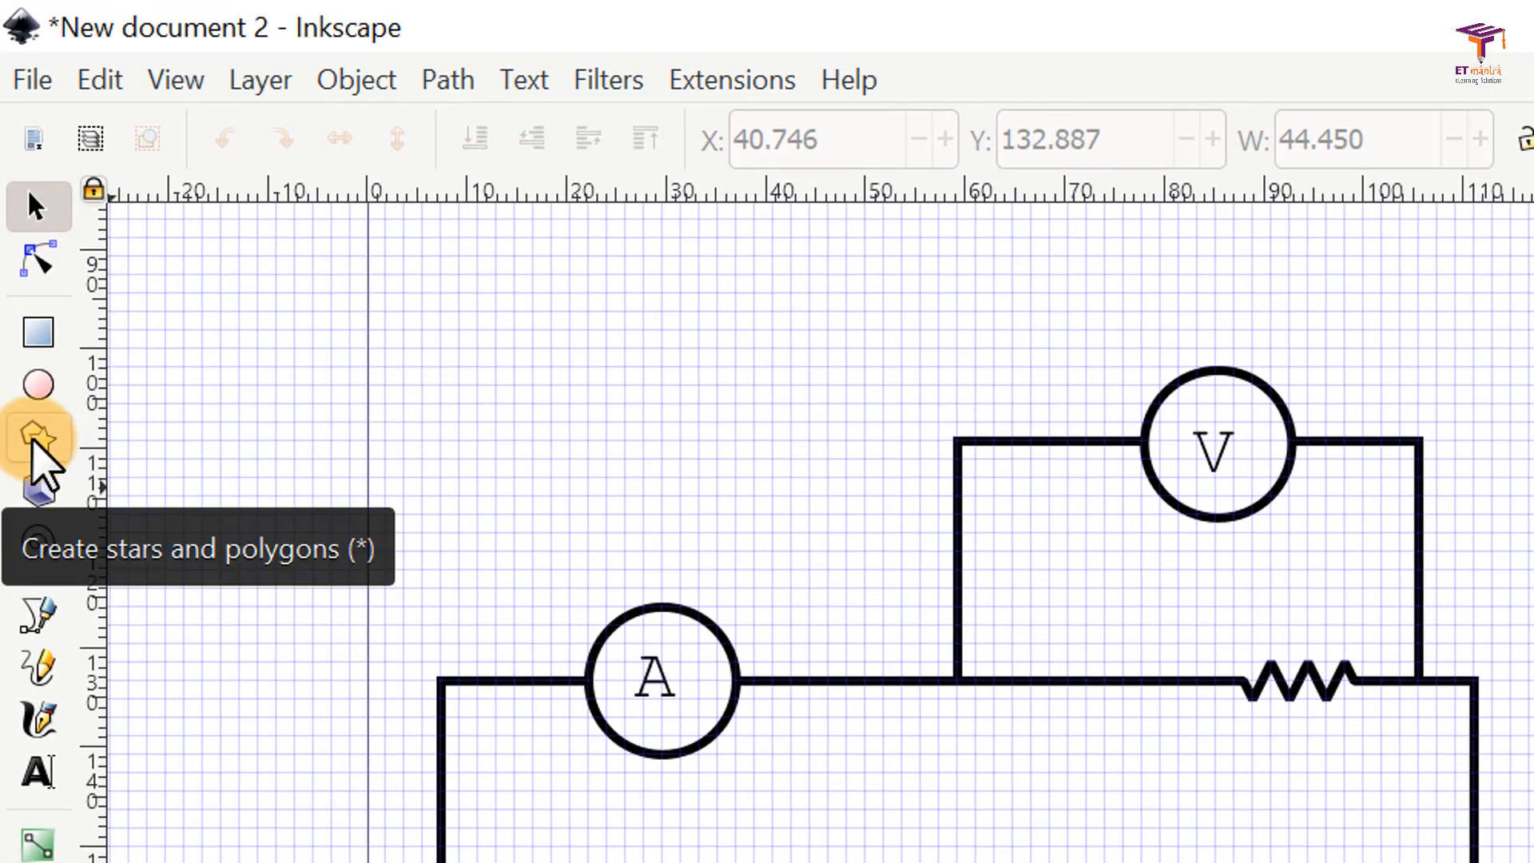
Step: Draw a three-cornered star about 5.6 mm wide, pointing right, in the empty area above the ammeter
click(34, 441)
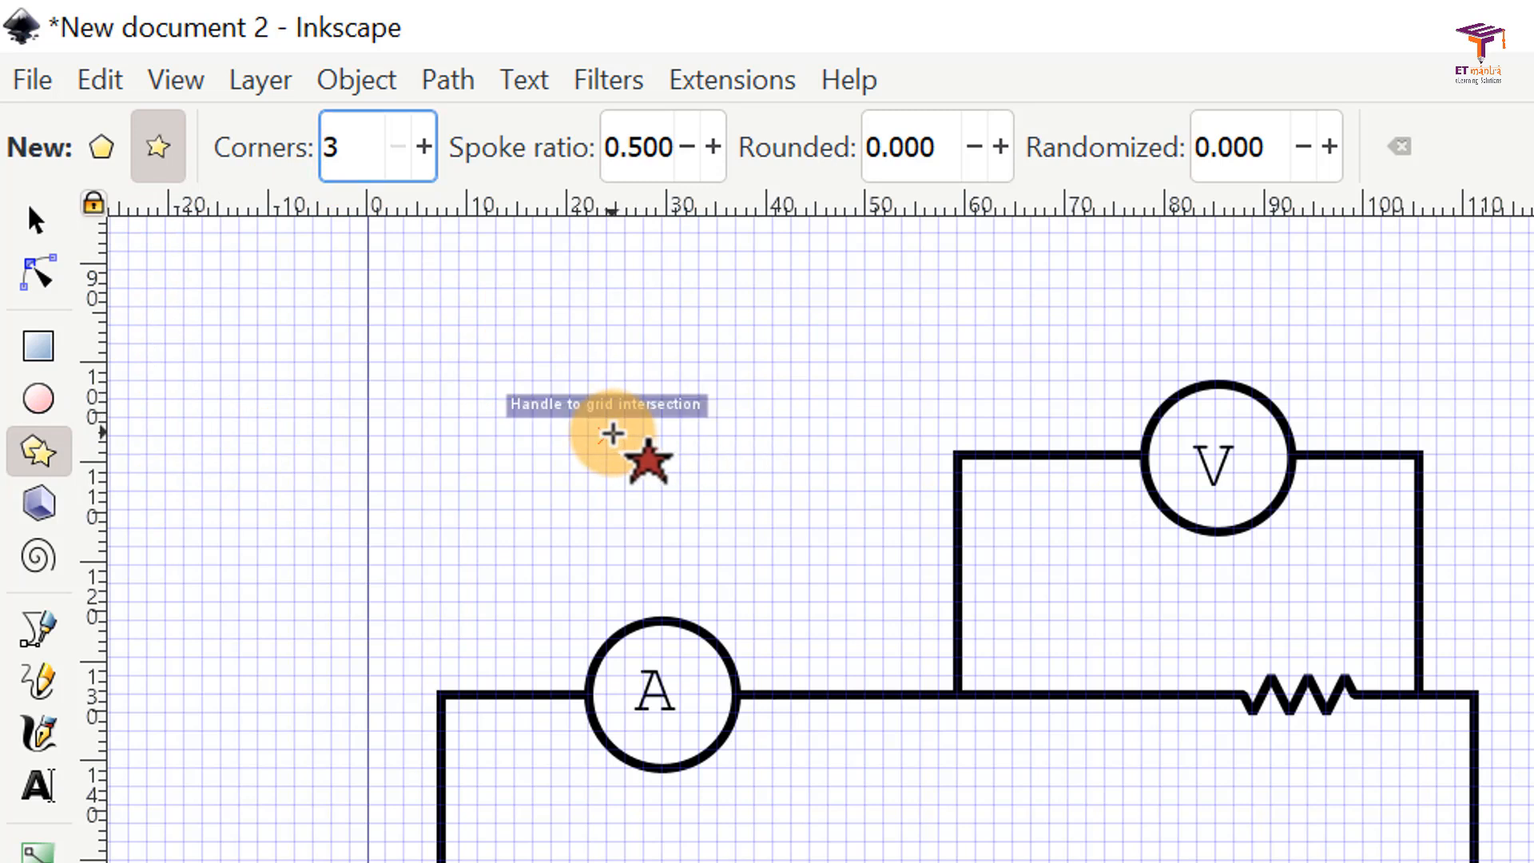
mouse_move(612, 436)
mouse_down()
mouse_move(621, 461)
mouse_move(640, 437)
mouse_up()
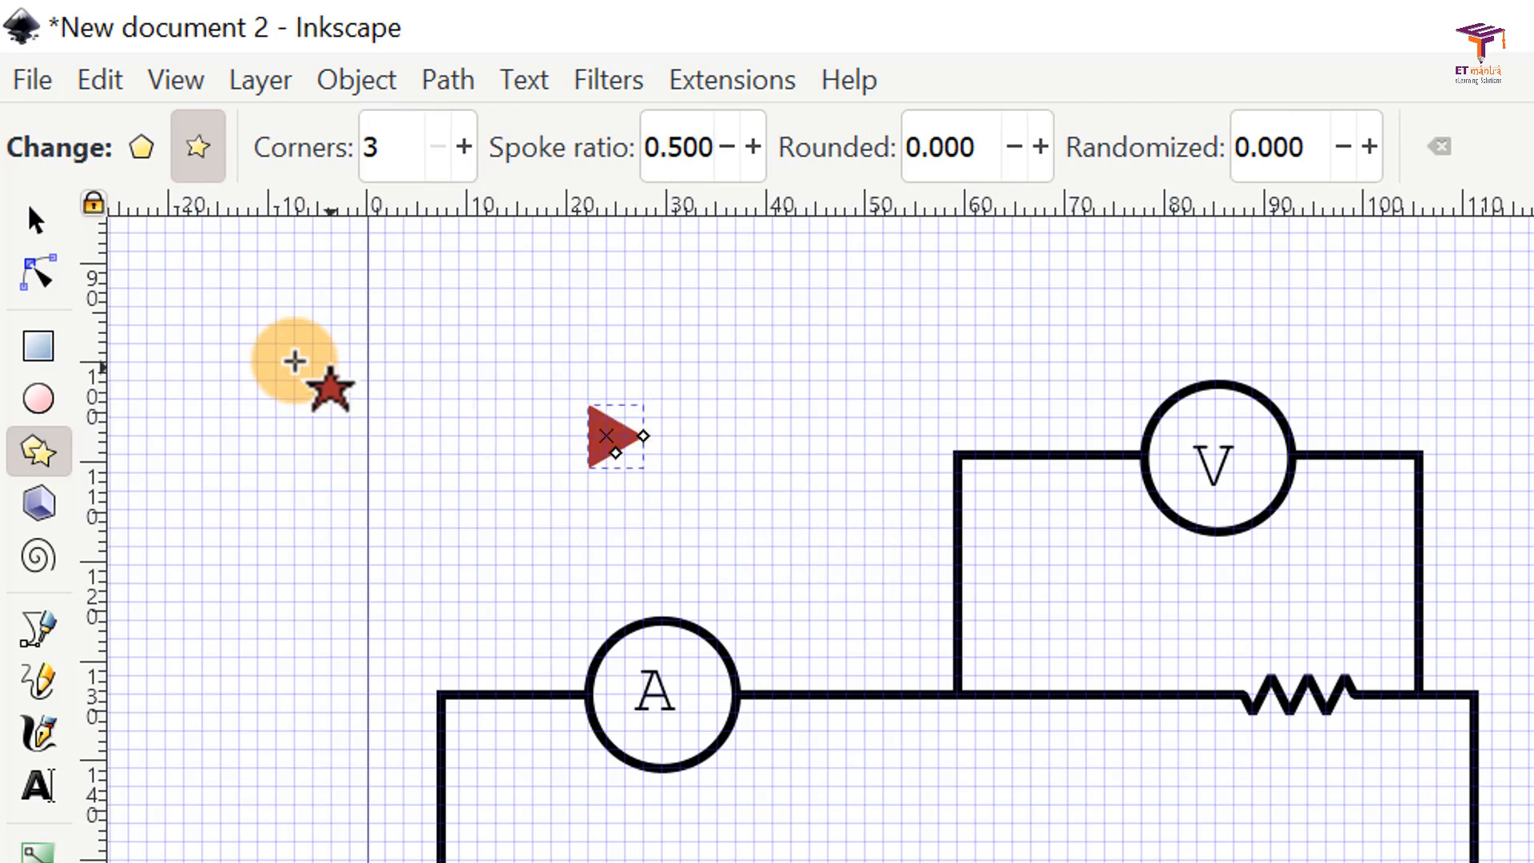
Step: Scale the triangle down to 3.704 mm wide and place it on the wire right of the ammeter at X 44.450 mm
click(37, 222)
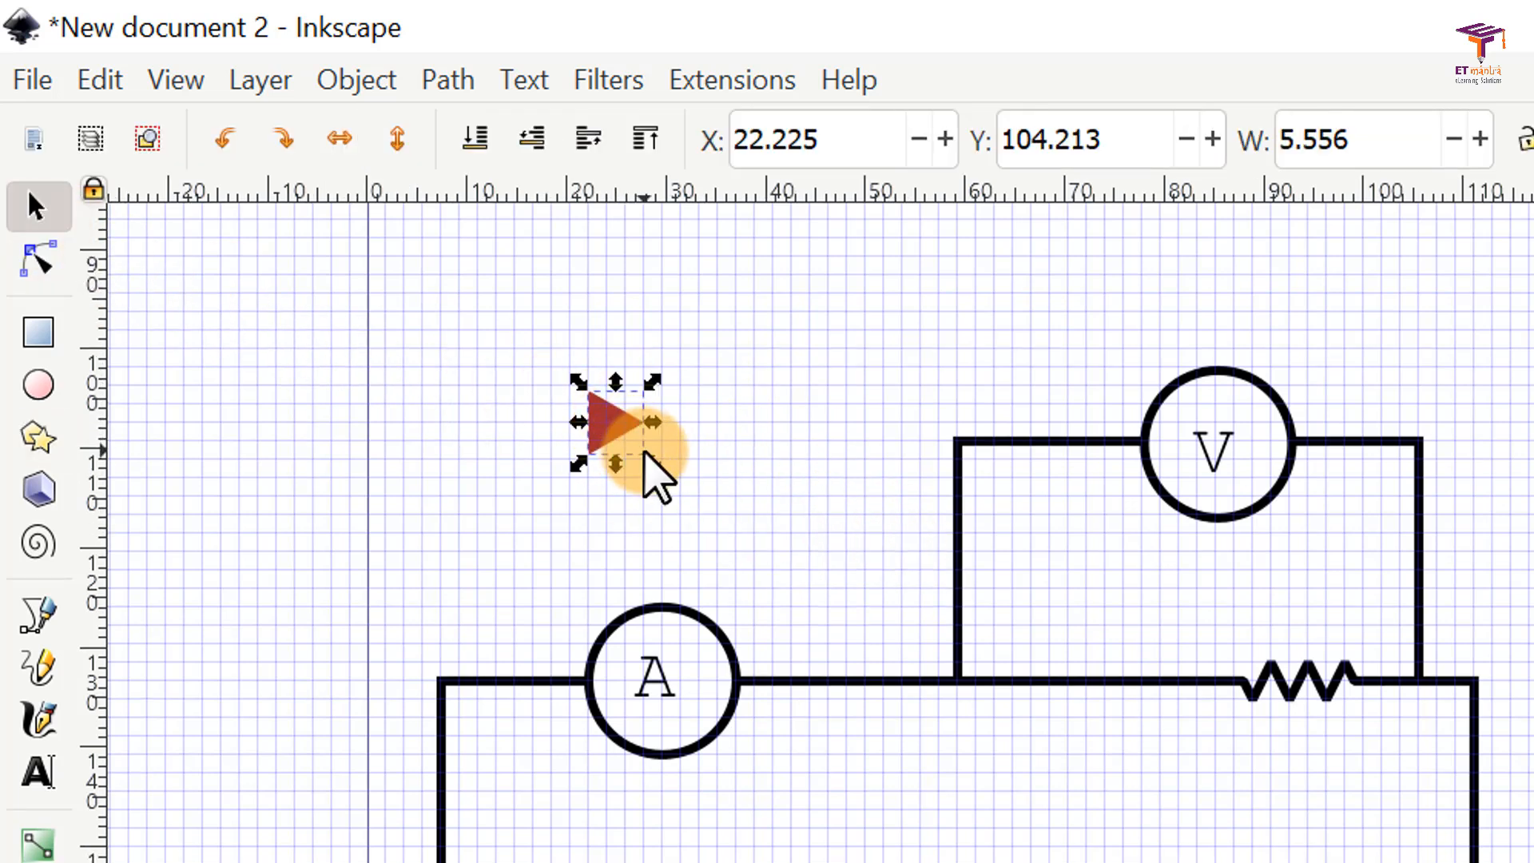
drag(652, 462, 644, 438)
drag(603, 406, 832, 676)
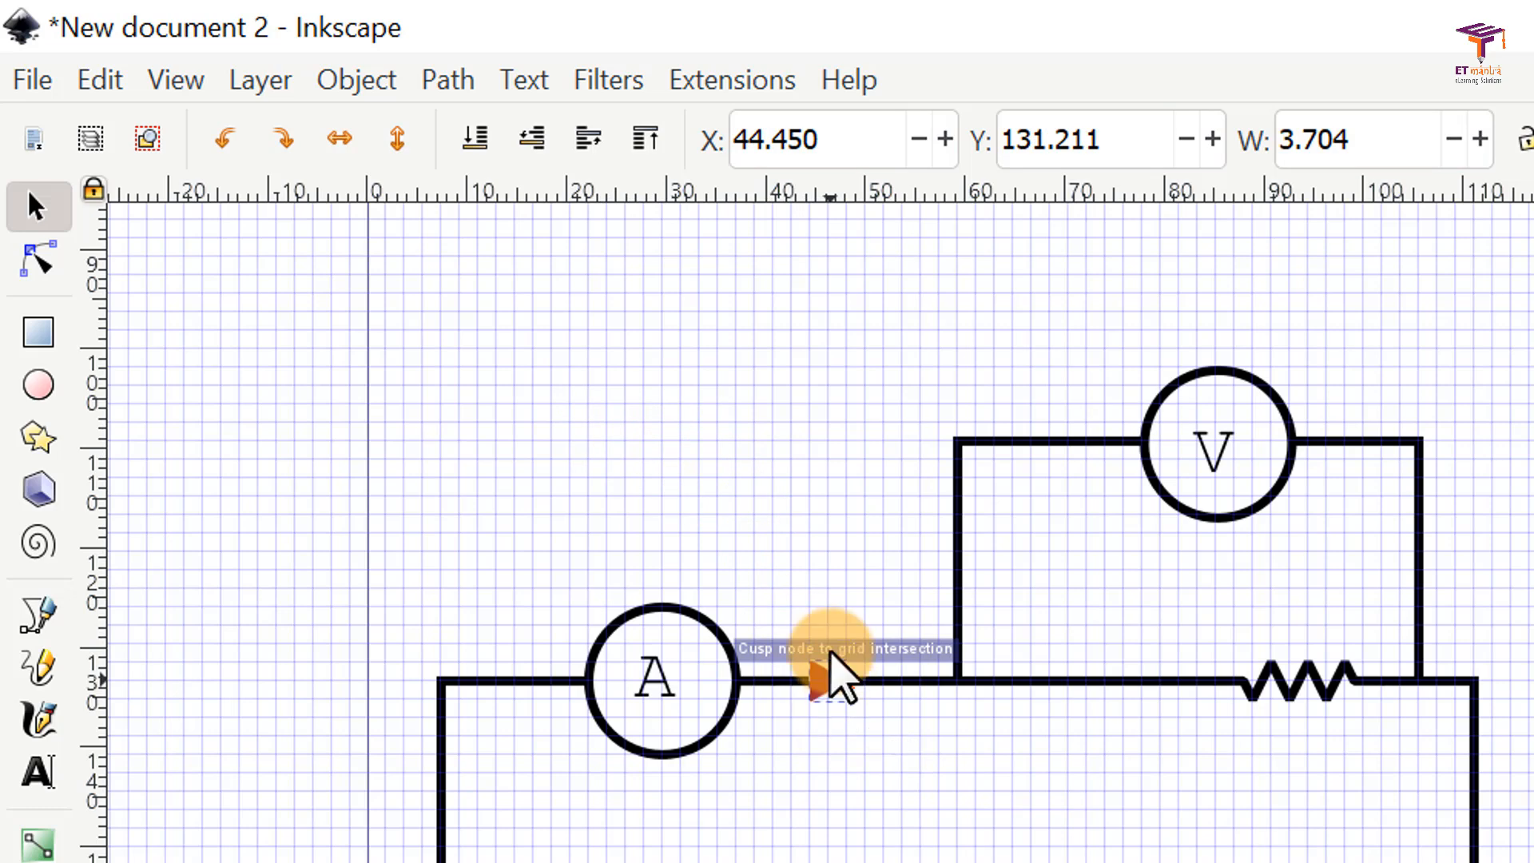
click(982, 637)
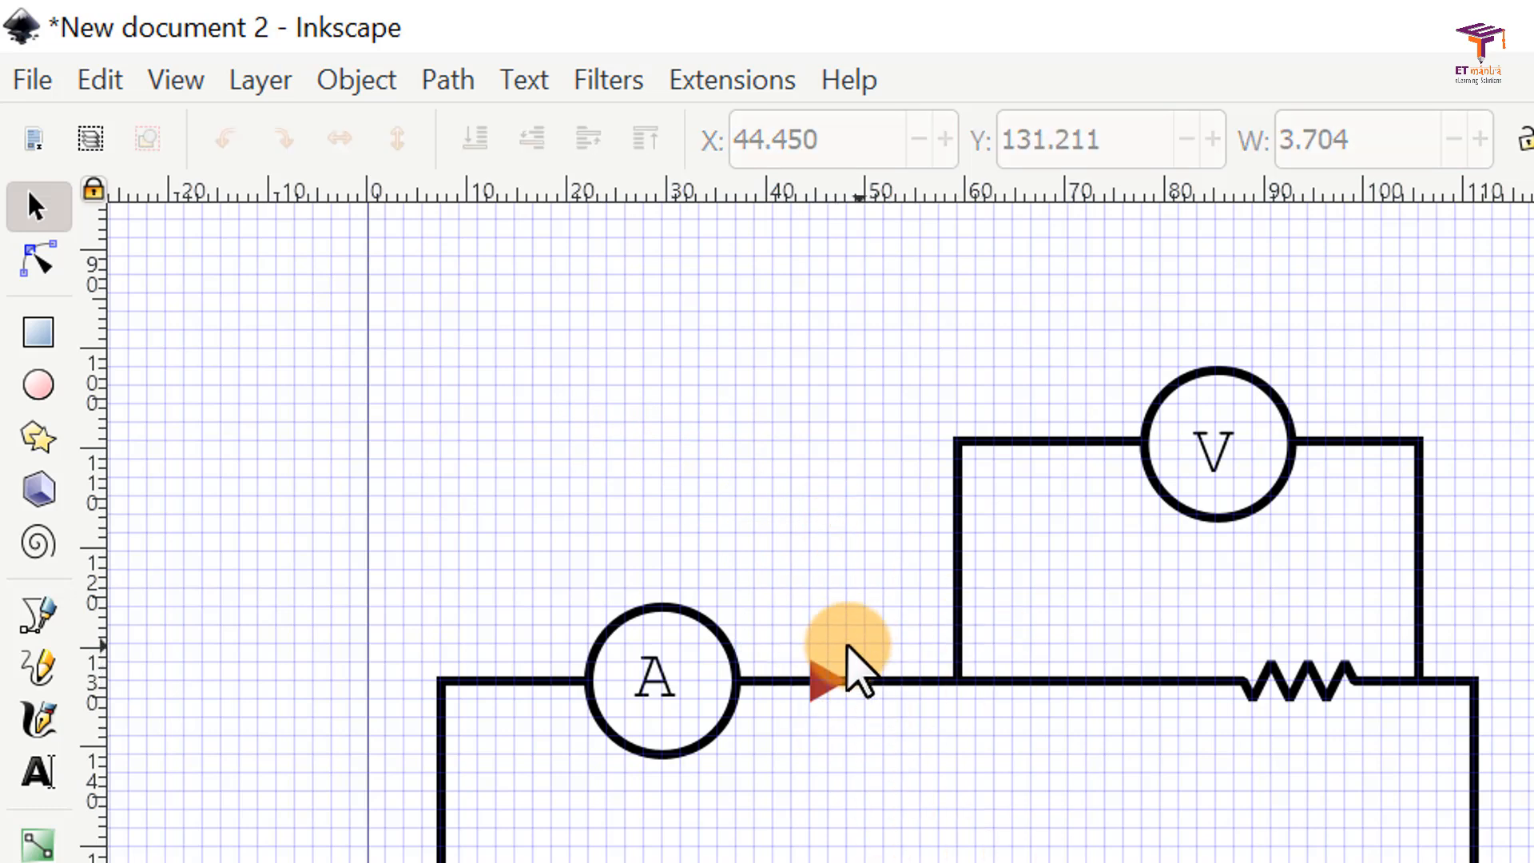
Step: Move the triangle off the wire to the empty area above the ammeter at X 24.077, Y 100.012 mm and fill it black
drag(823, 683, 765, 392)
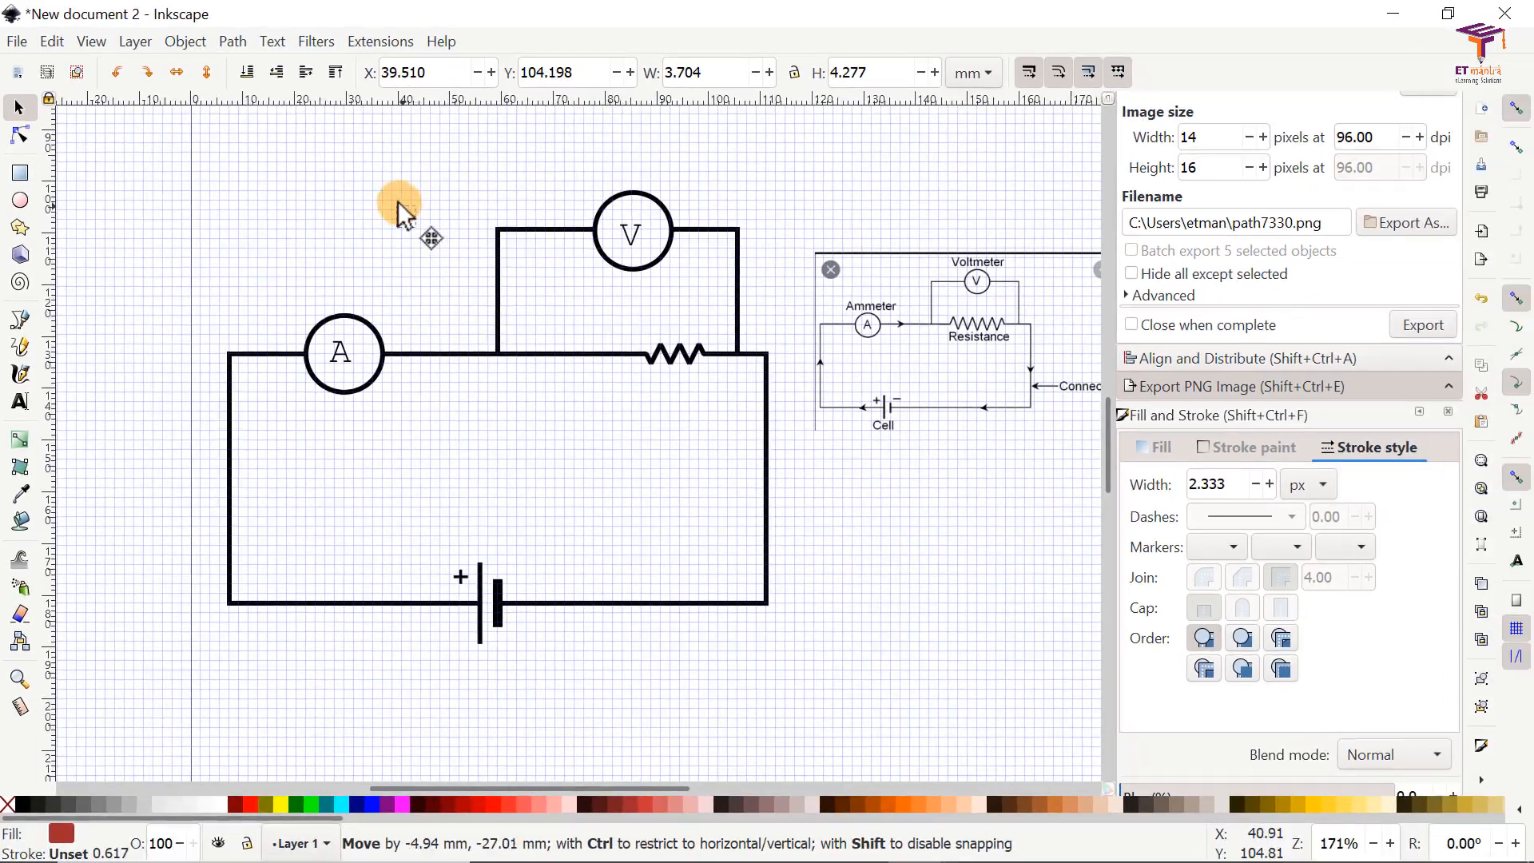
drag(400, 212, 322, 193)
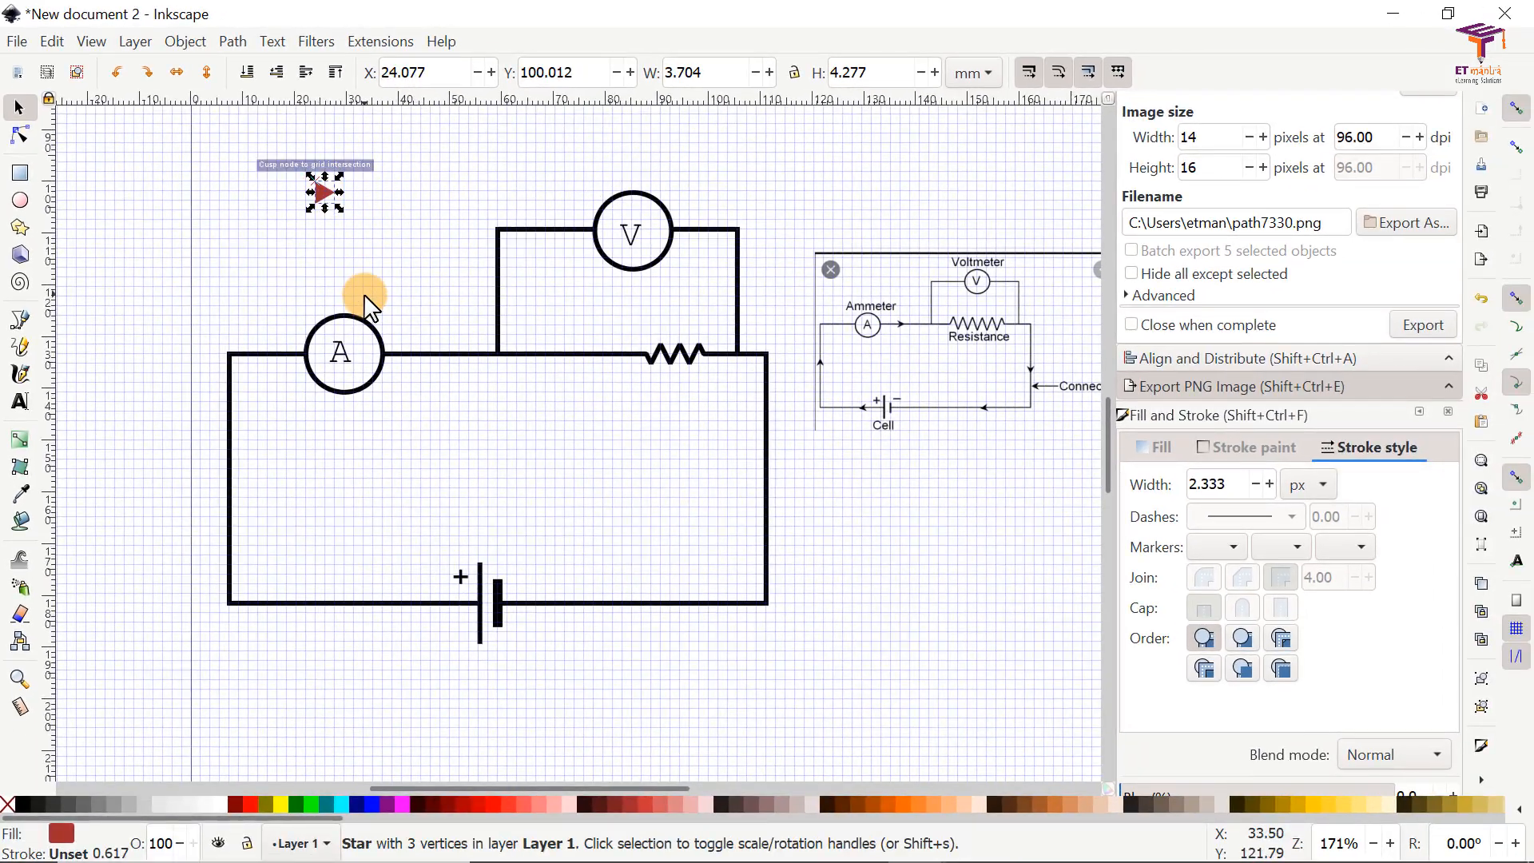
click(24, 806)
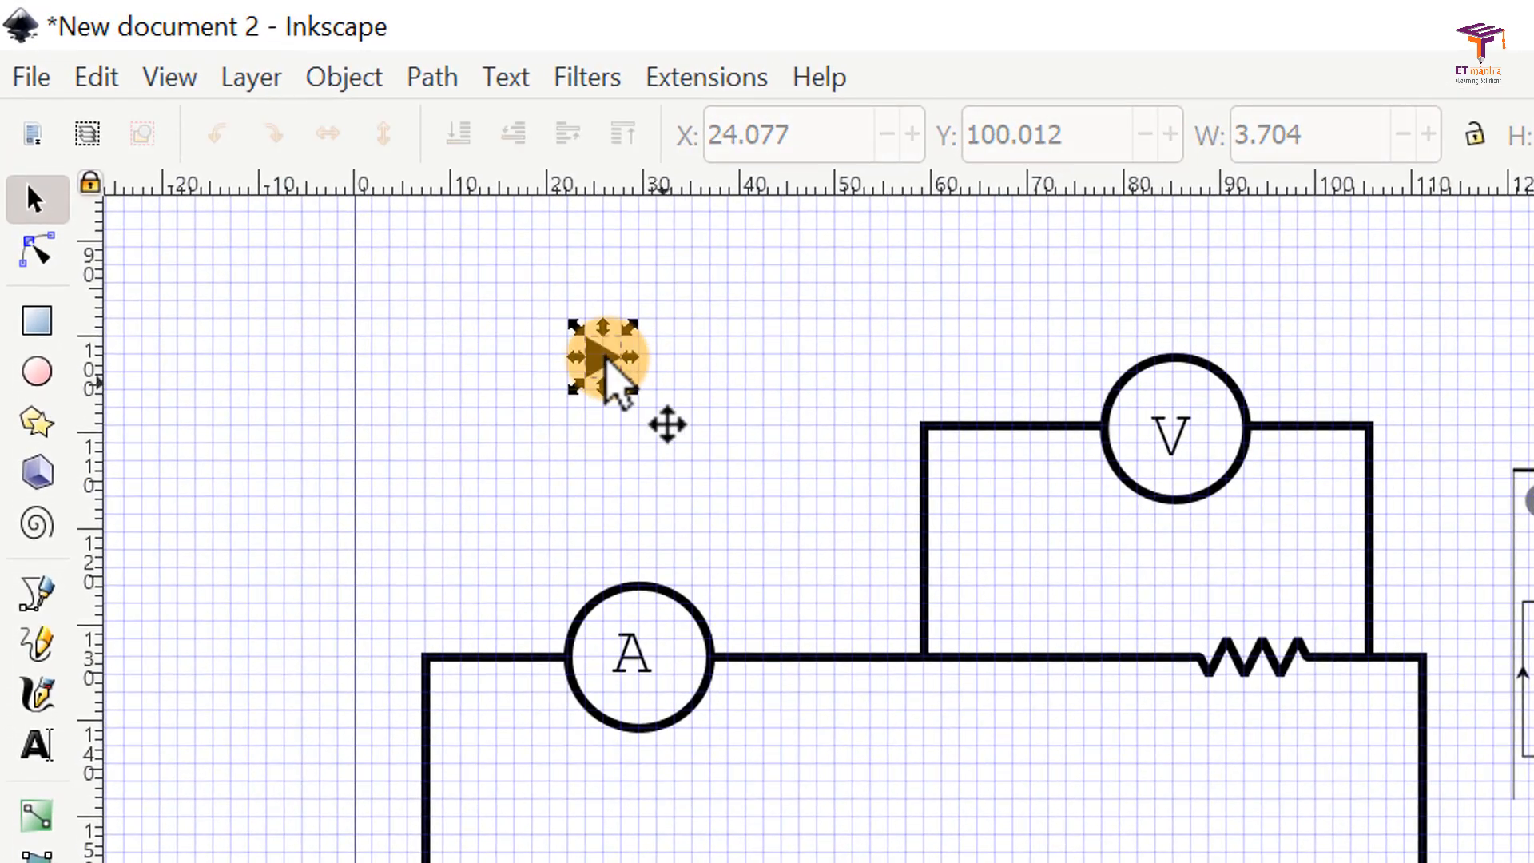
click(602, 358)
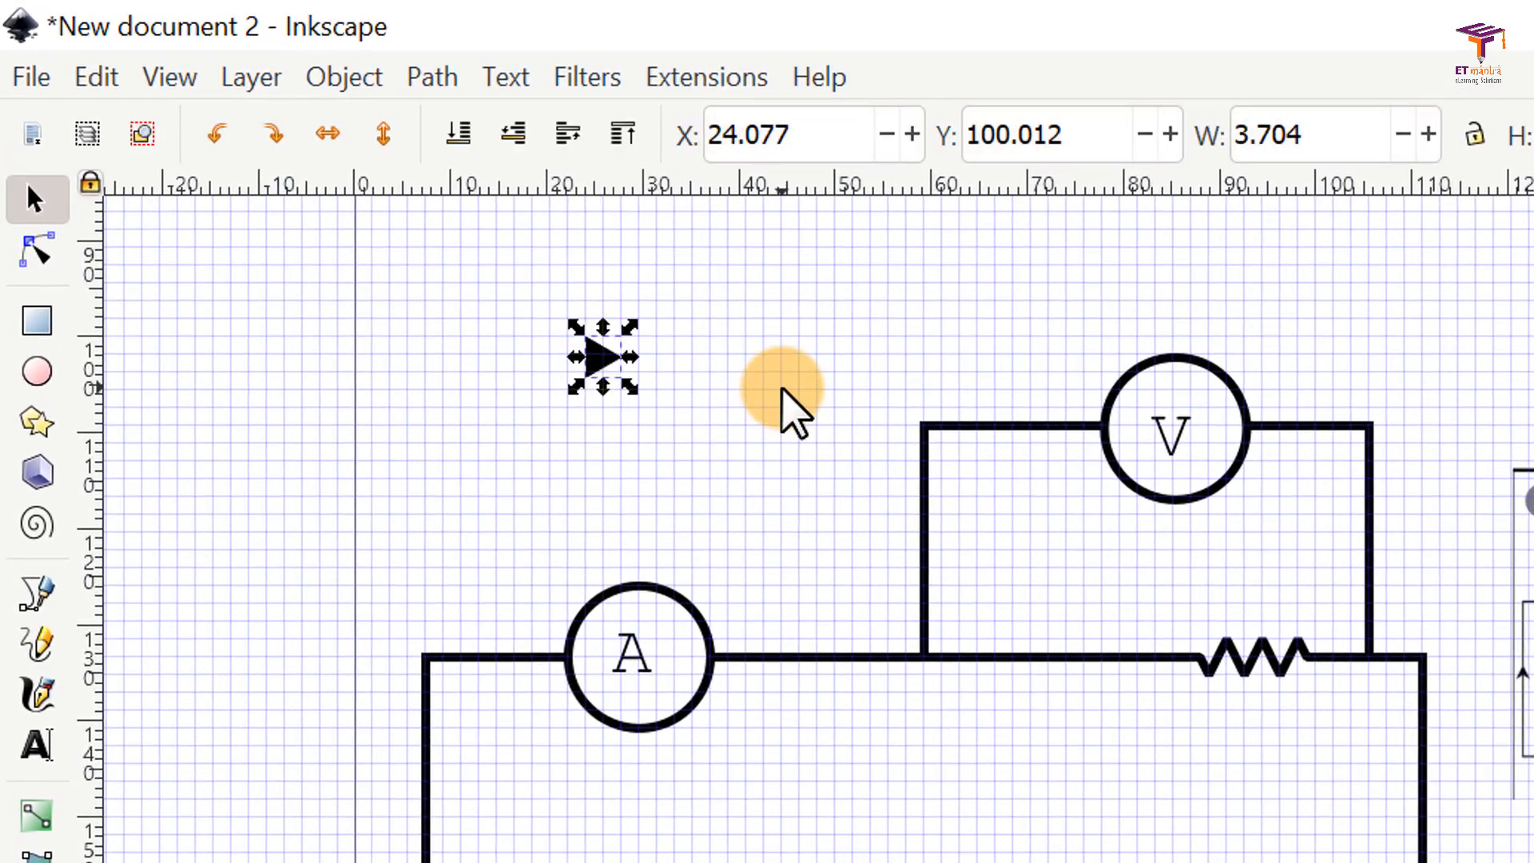
Step: Duplicate the black triangle and place the copy to its upper right at X 38.894, Y 97.874 mm
key(ctrl+d)
drag(604, 354, 727, 367)
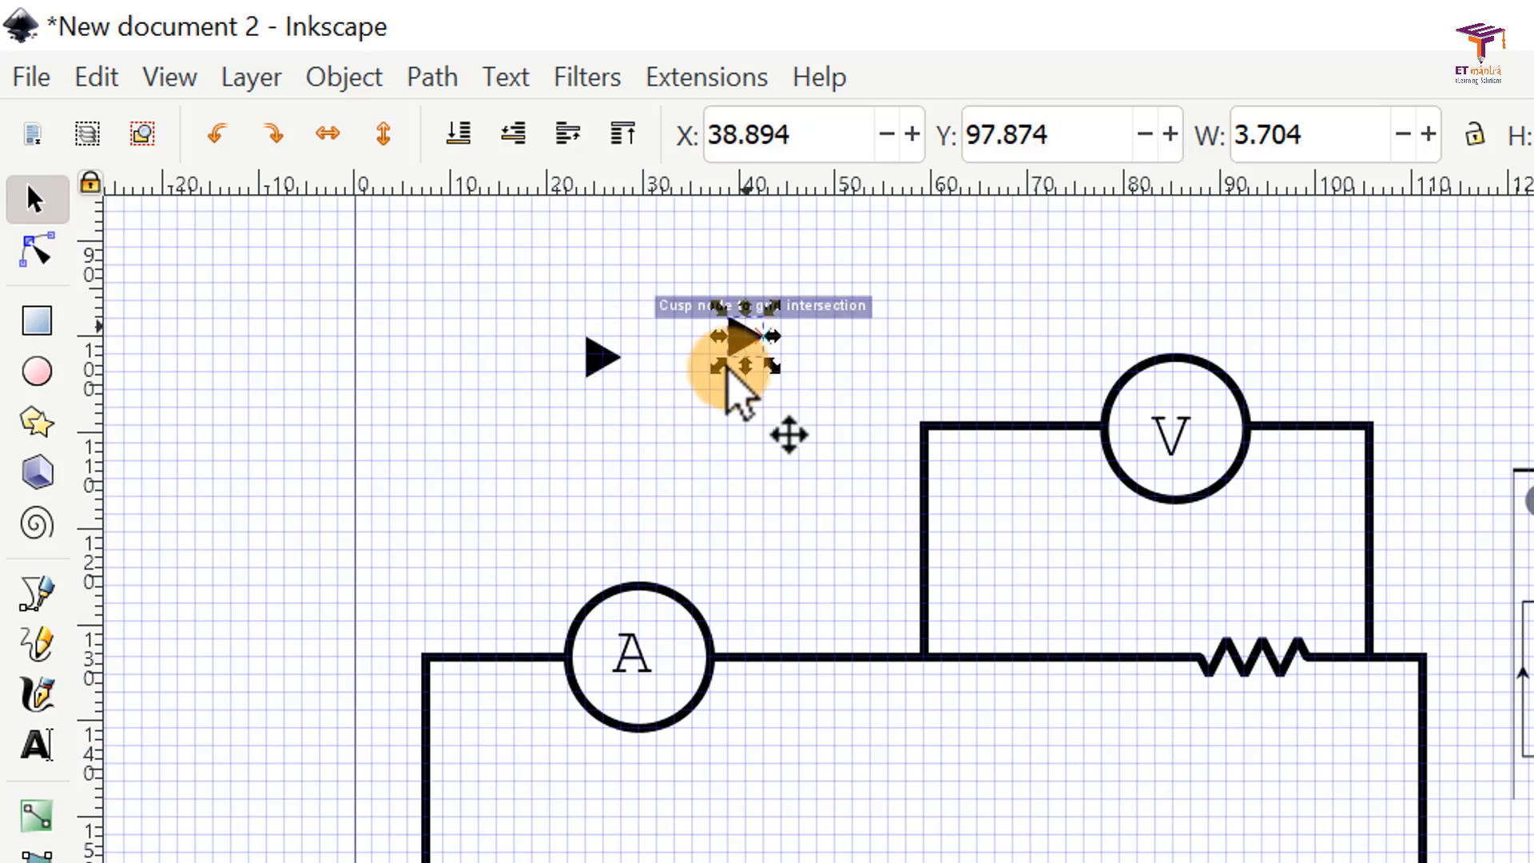
click(661, 470)
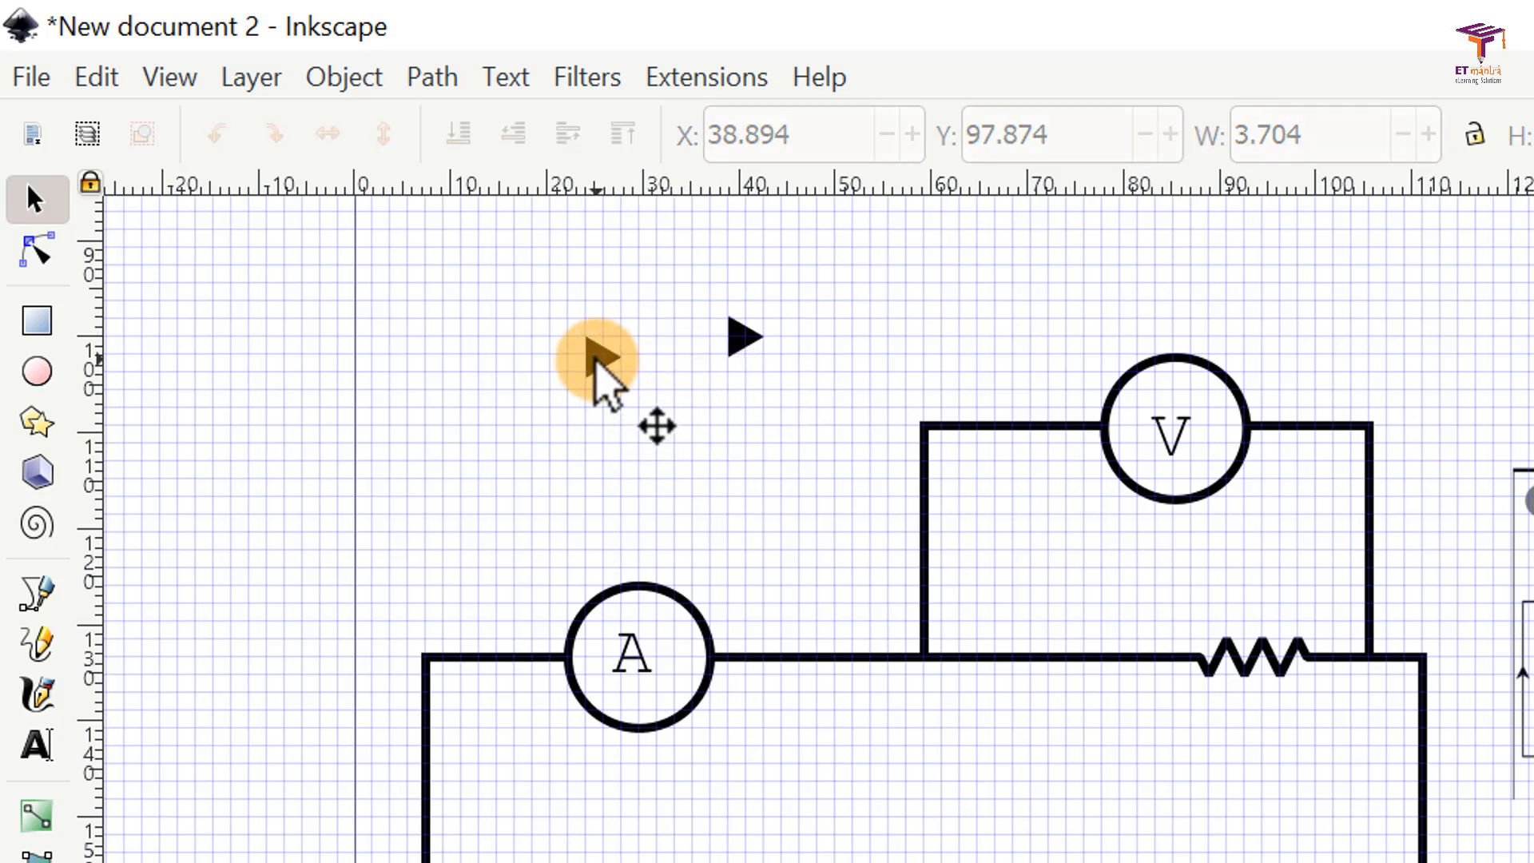
Step: Duplicate the original triangle again and place the copy to its lower right at X 33.338, Y 107.134 mm
click(599, 357)
right_click(605, 382)
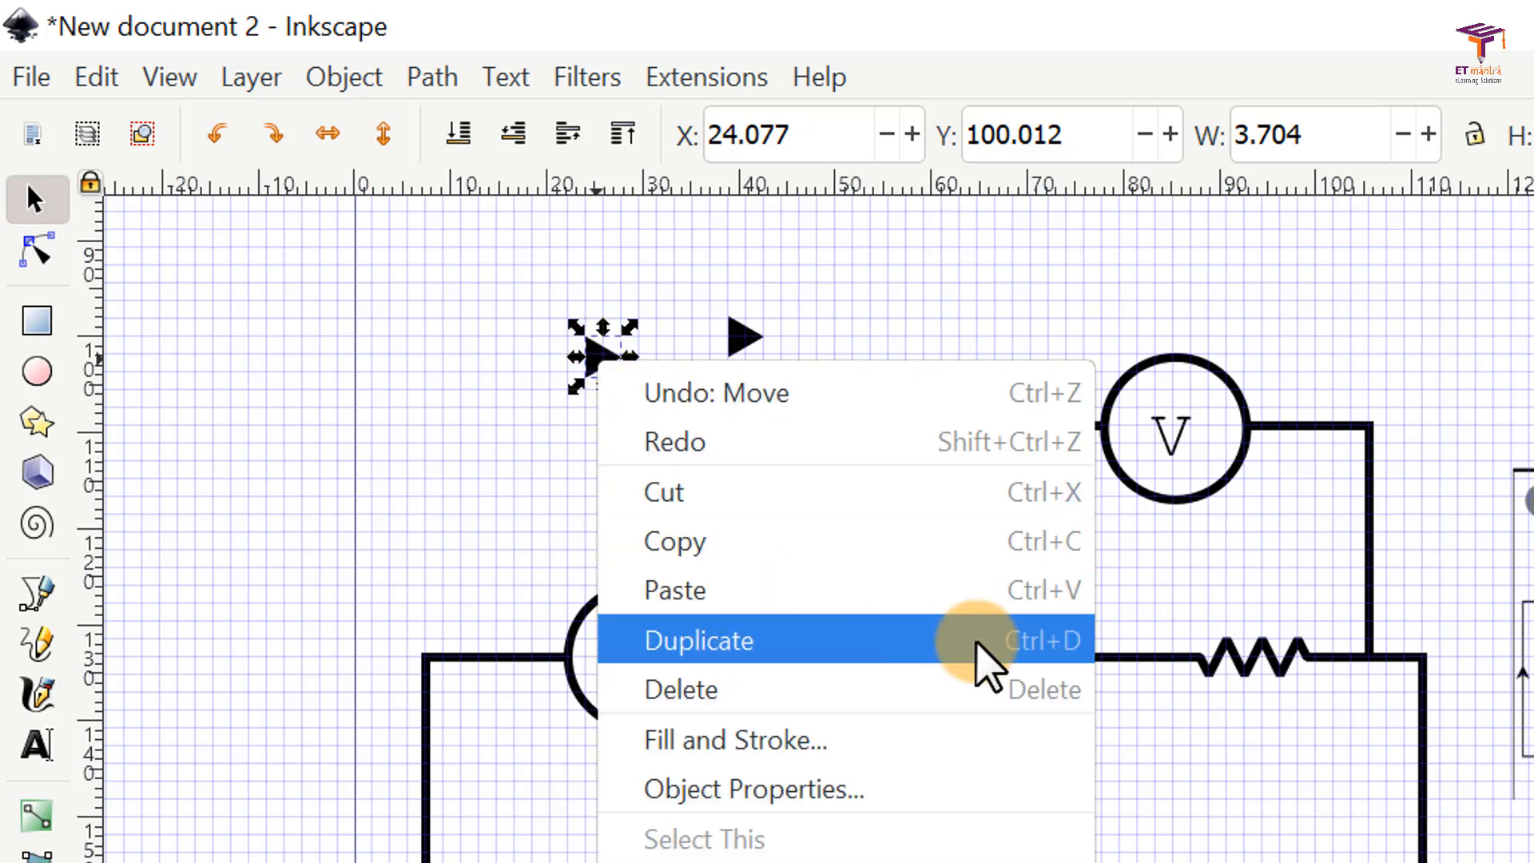
click(774, 643)
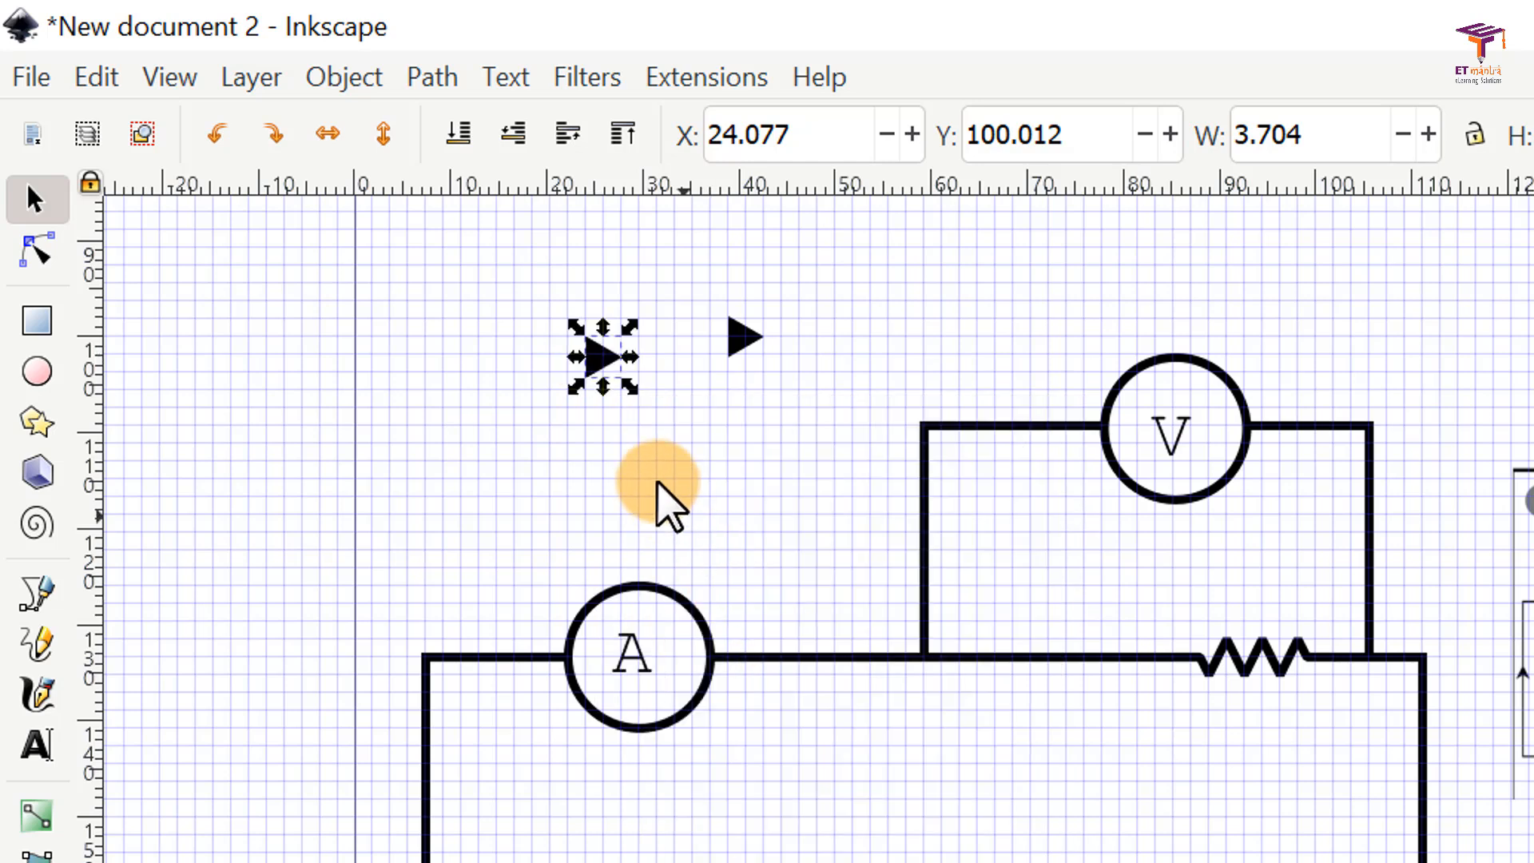
click(648, 448)
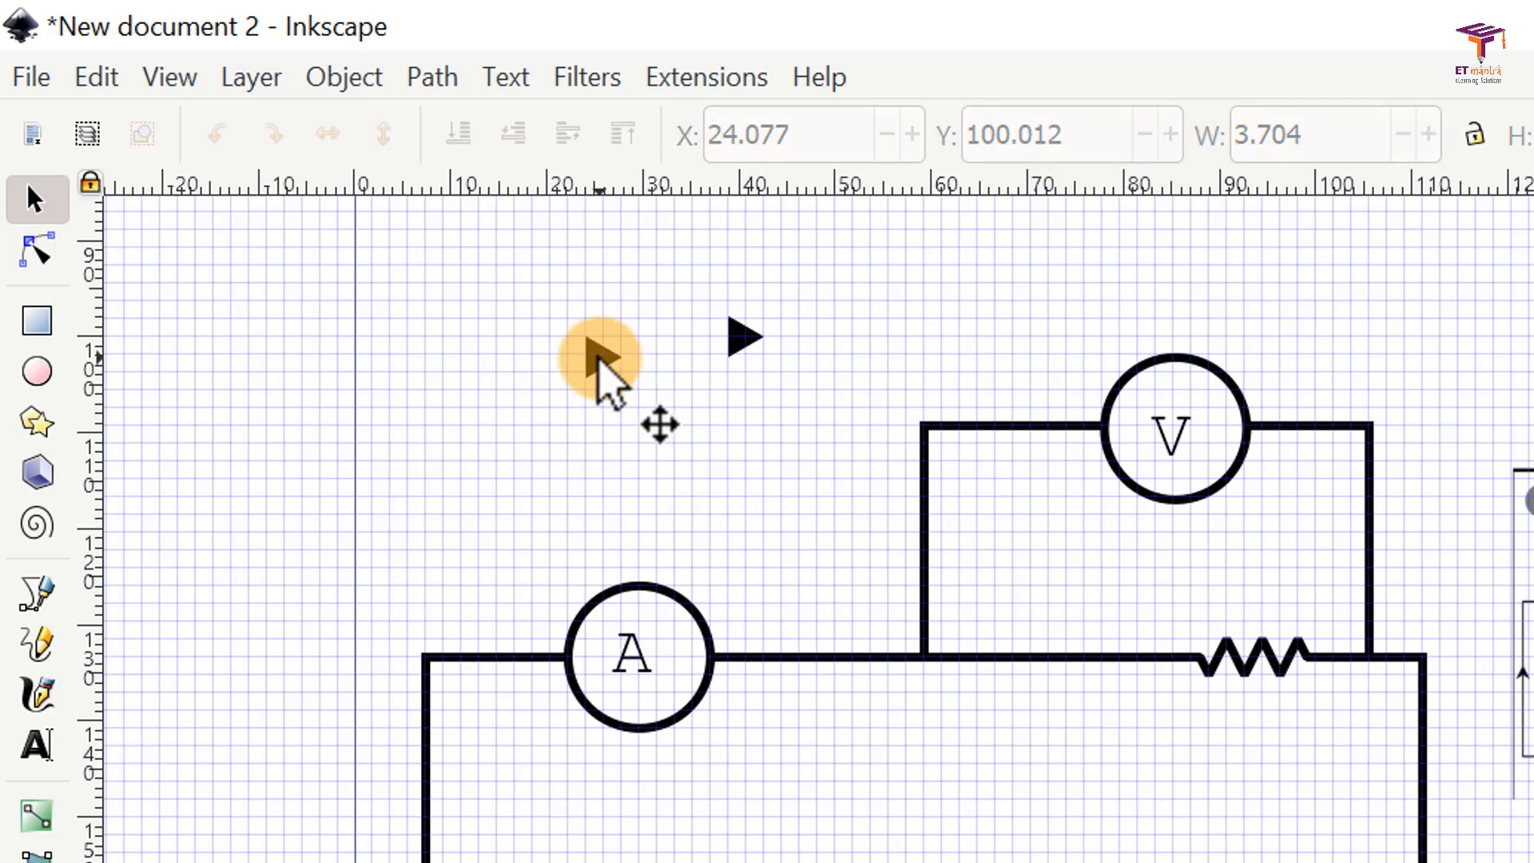
drag(599, 364, 695, 439)
Step: Make a third duplicate of the original triangle and place it just below at X 22.225, Y 108.700 mm
click(596, 358)
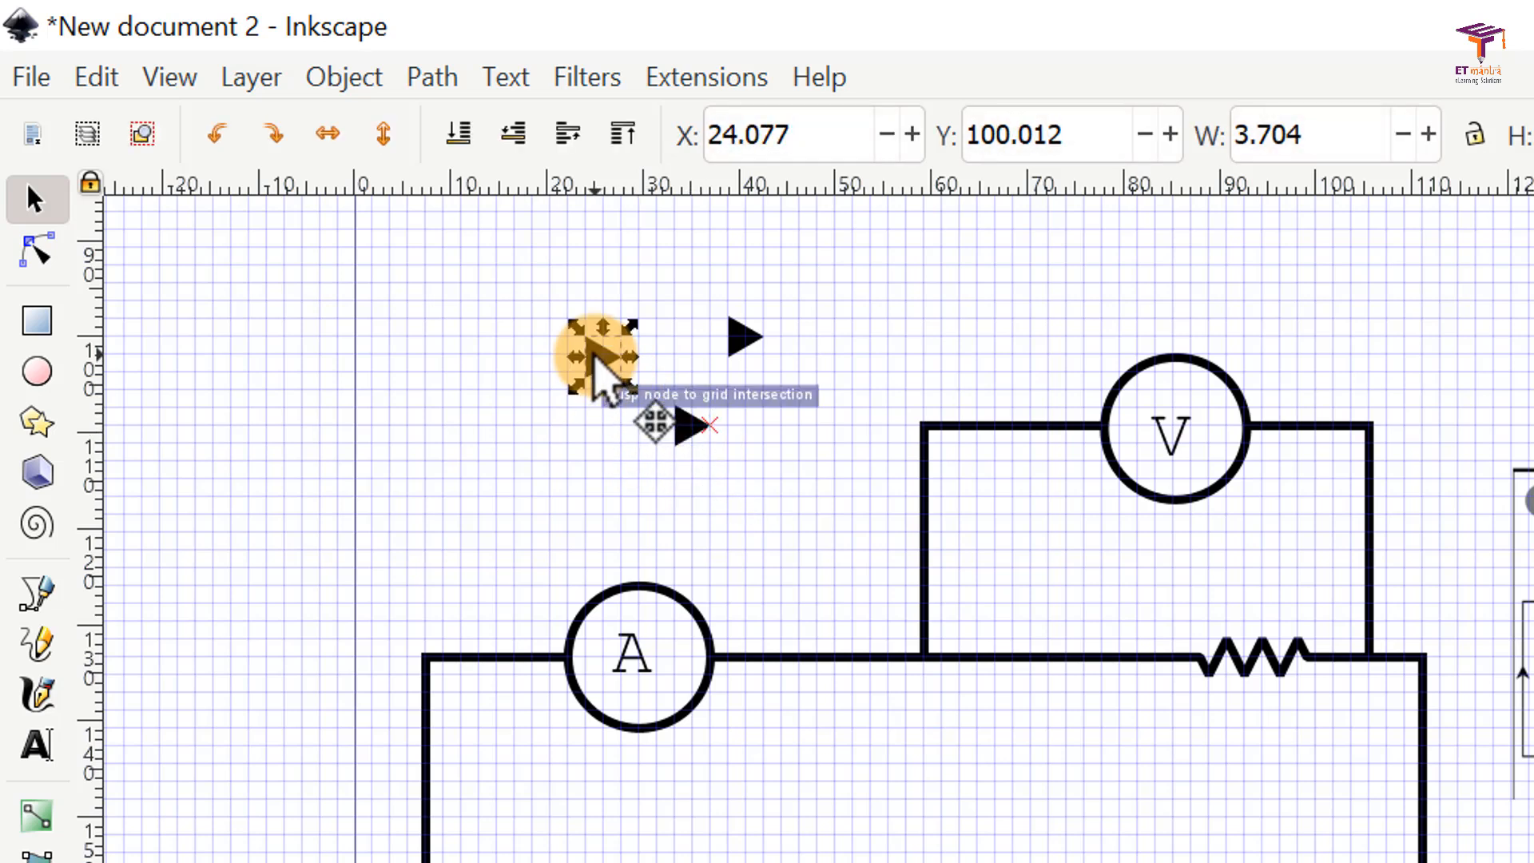
right_click(594, 353)
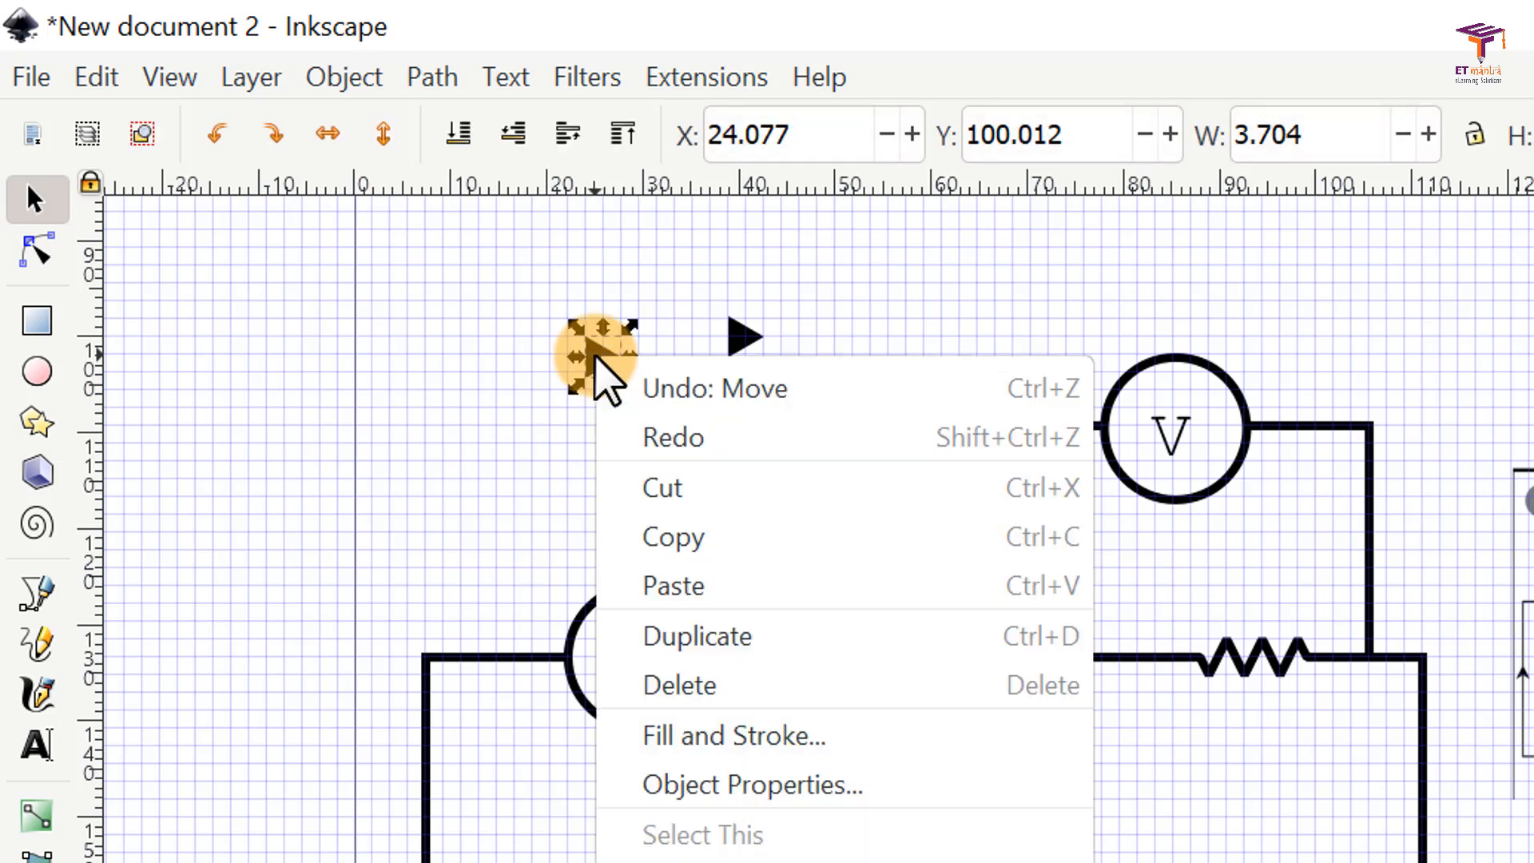
click(760, 637)
drag(611, 385, 568, 461)
click(776, 486)
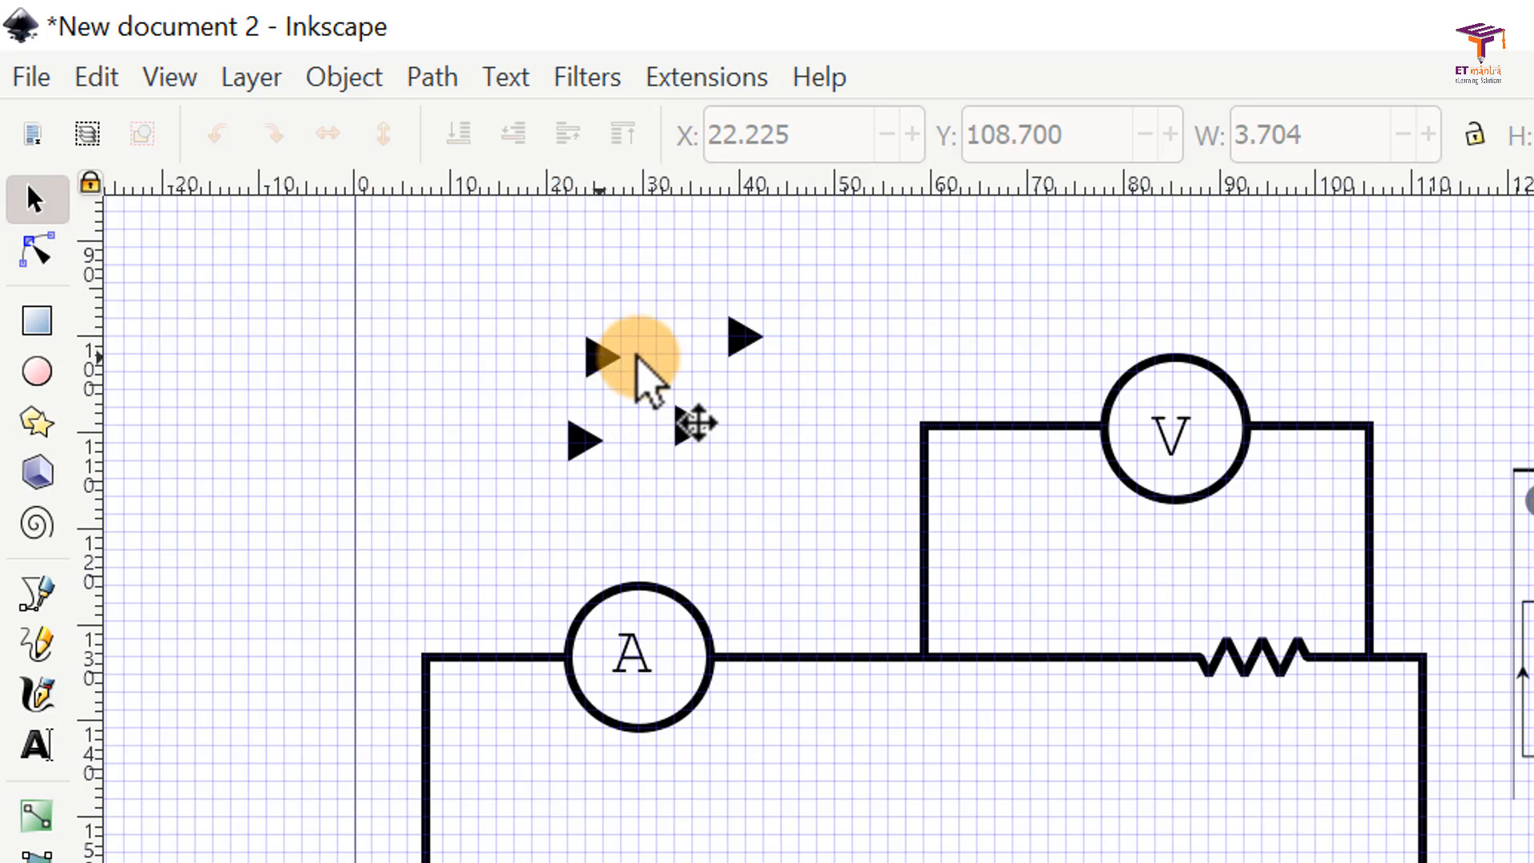
Step: Rotate the upper-right triangle 90° clockwise, flip the lower-right one horizontally, and rotate the lower-left one 90° counterclockwise
click(746, 338)
click(274, 133)
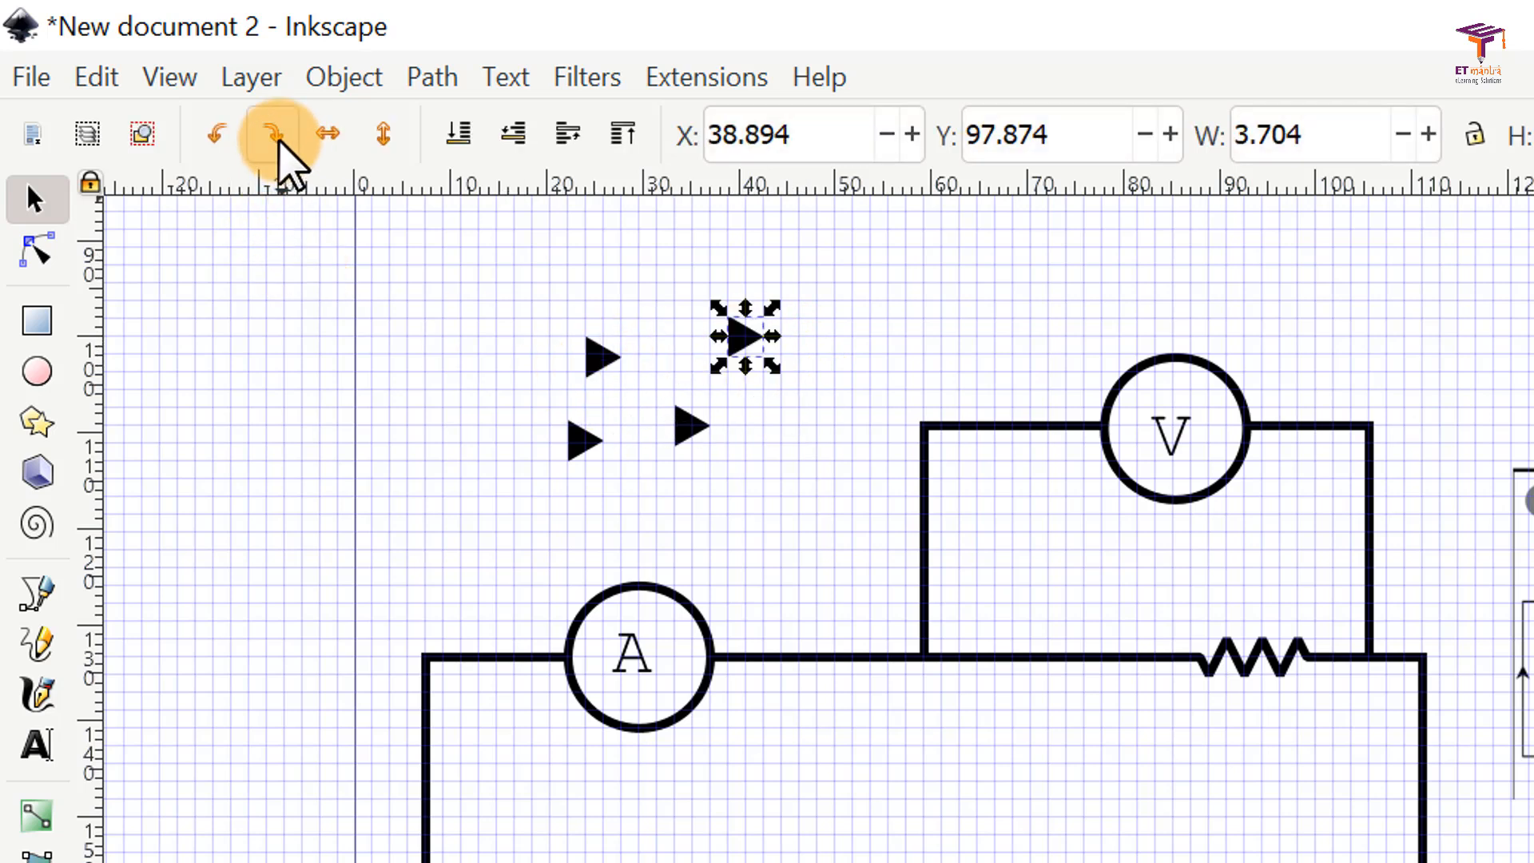
click(684, 422)
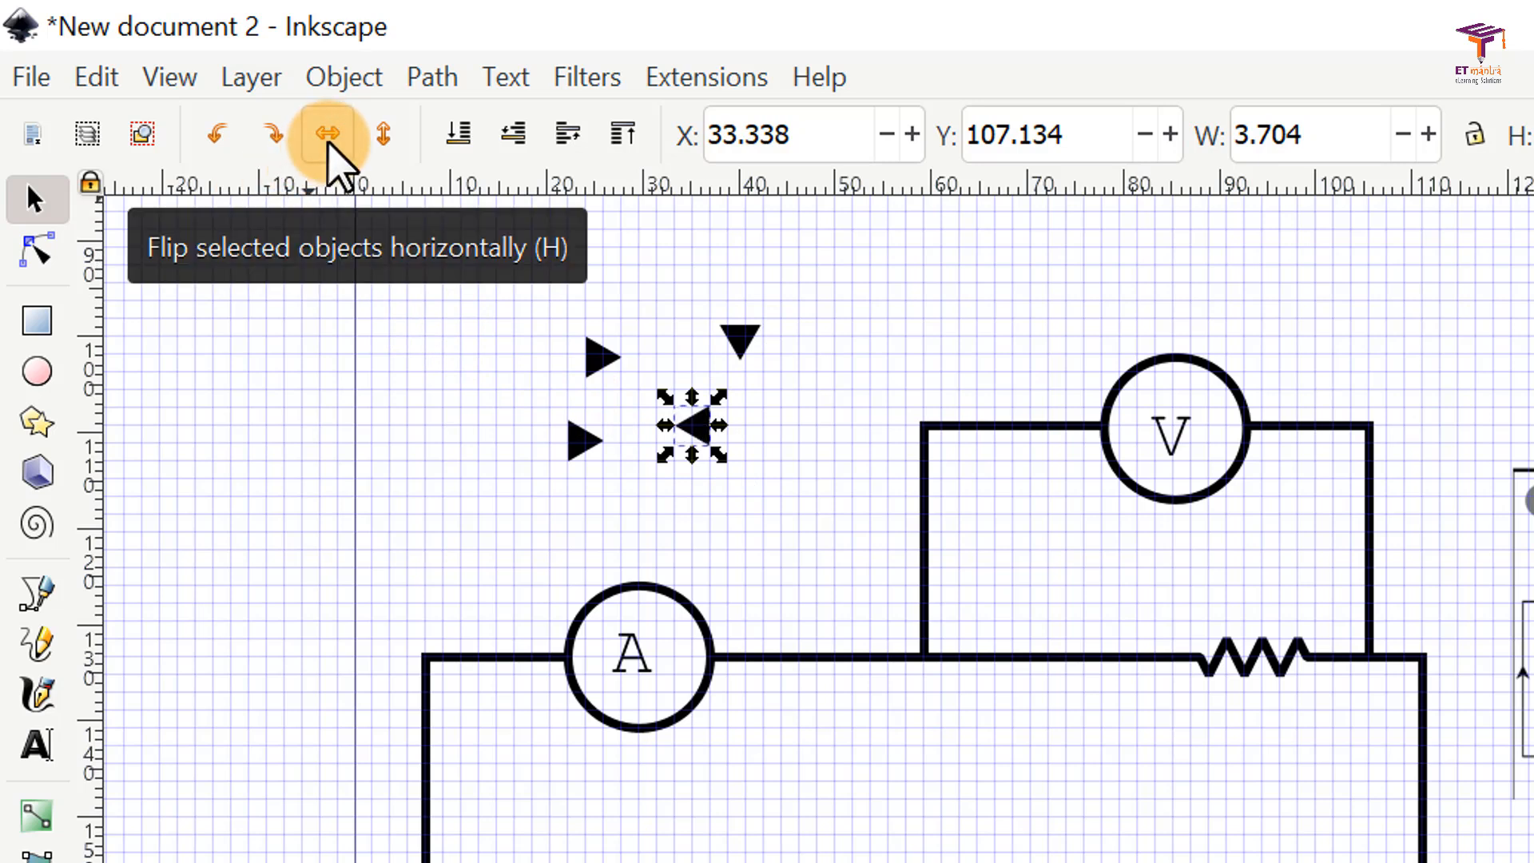
click(569, 448)
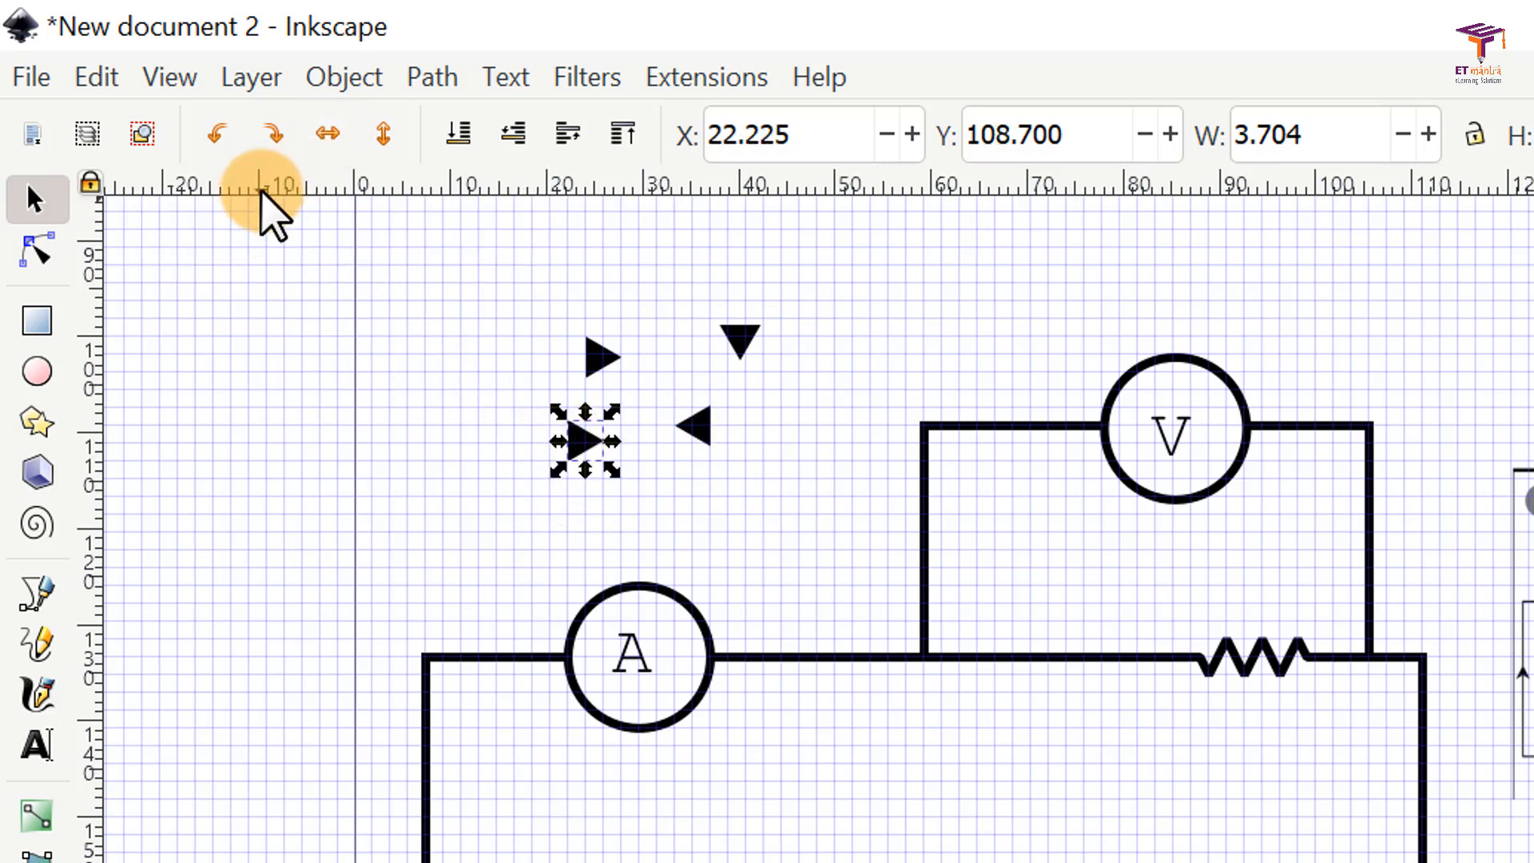
click(215, 134)
click(429, 409)
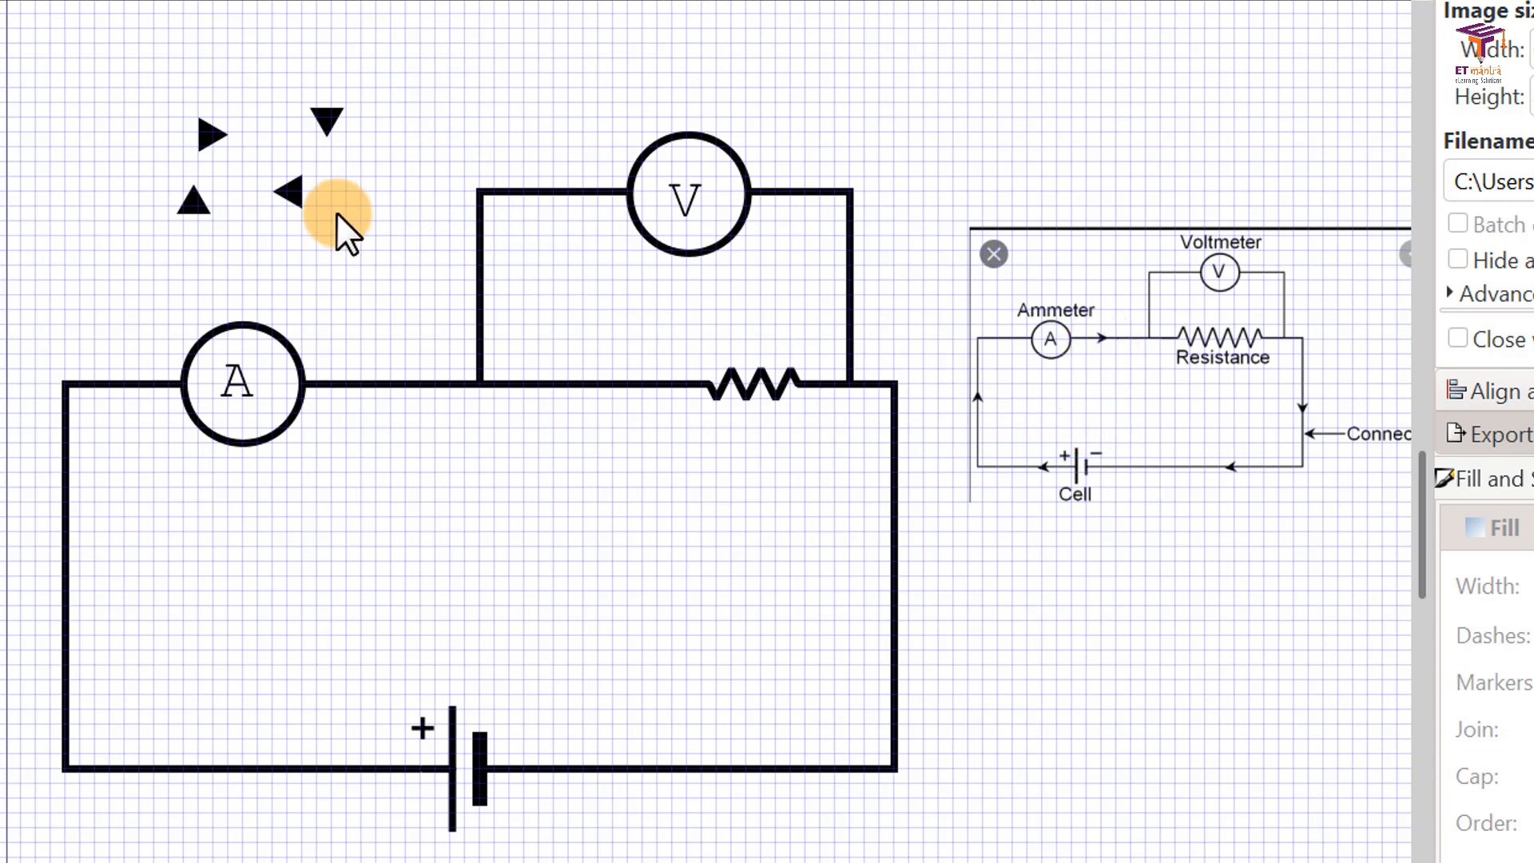
Step: Duplicate the right-pointing triangle and place the copy on the wire between the ammeter and the voltmeter branch
right_click(214, 133)
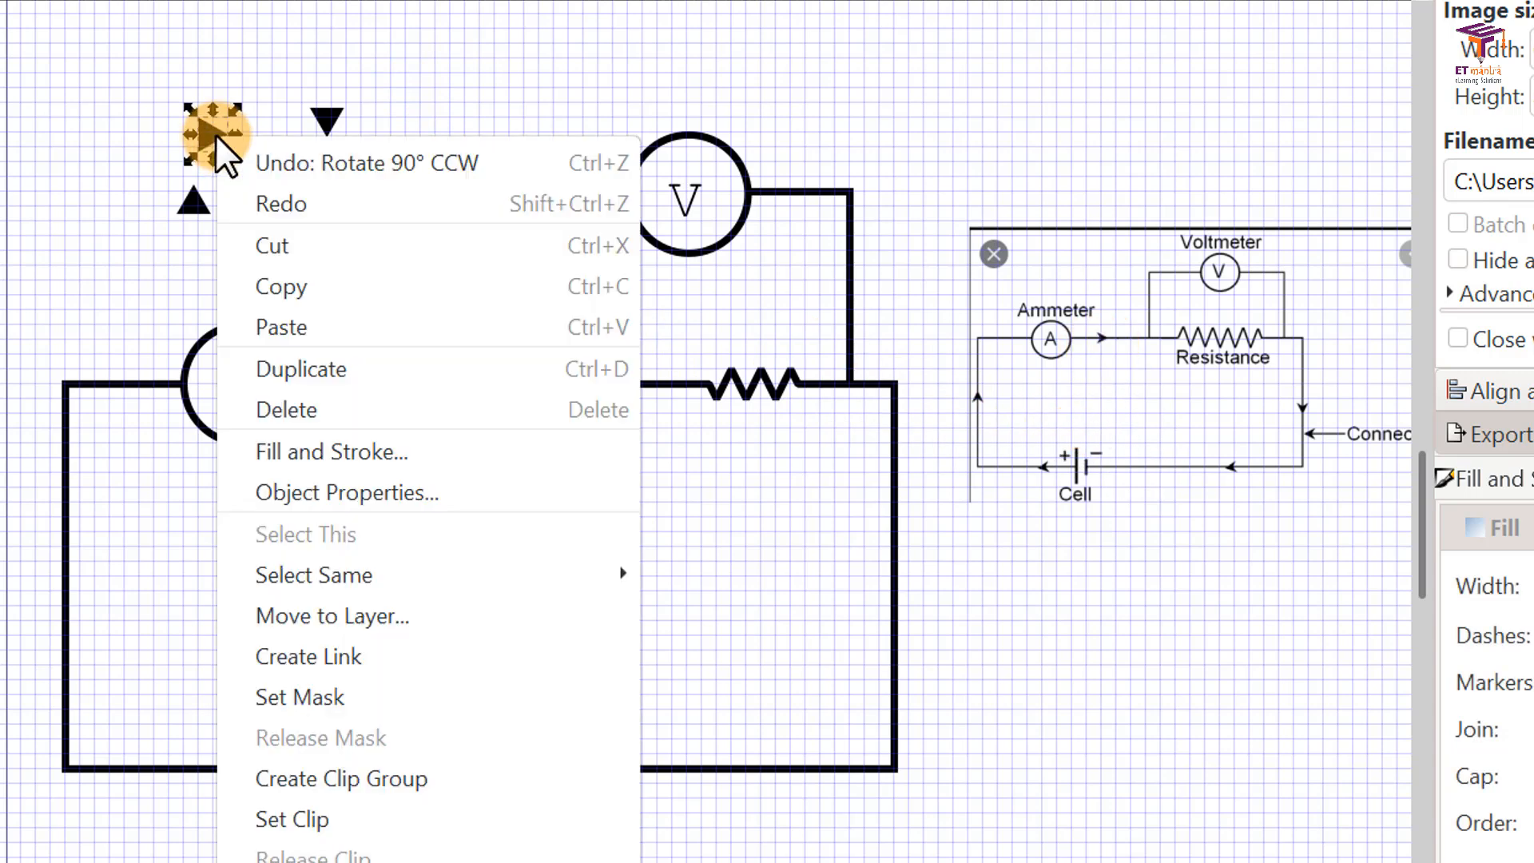
click(317, 368)
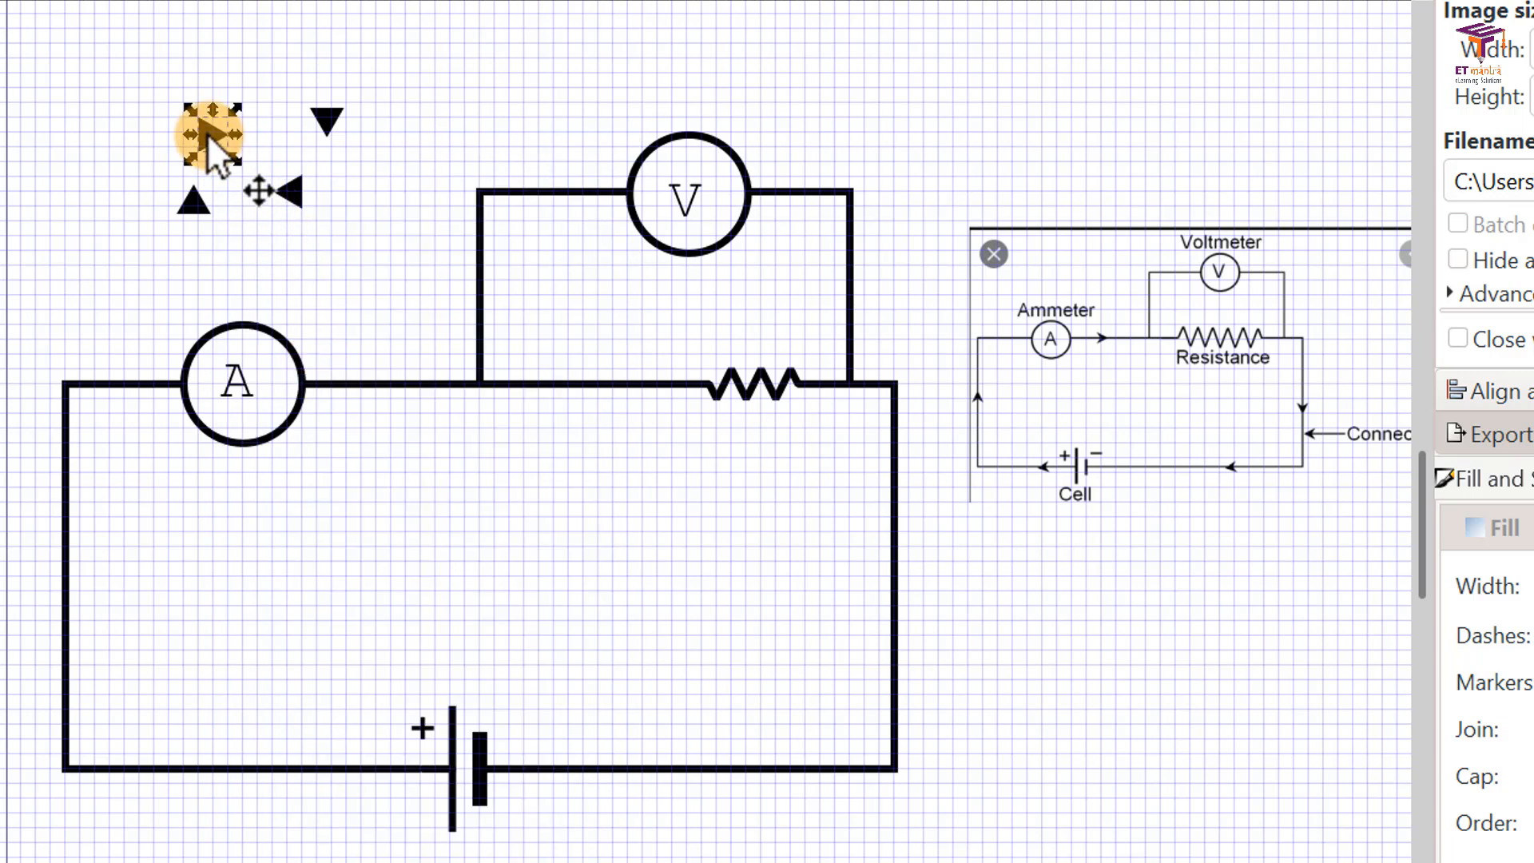
drag(207, 133, 381, 372)
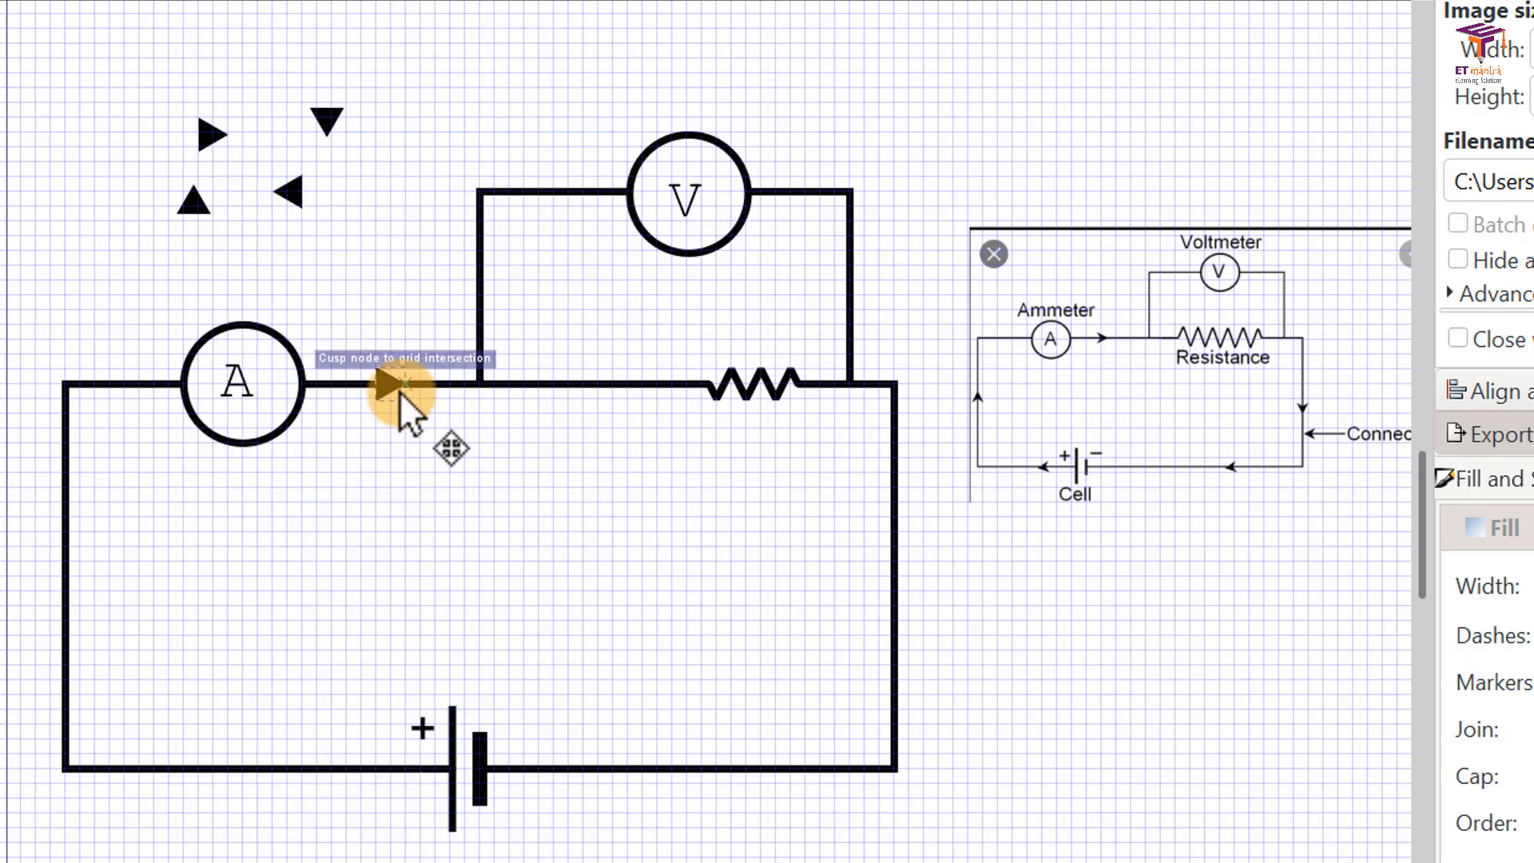
click(692, 530)
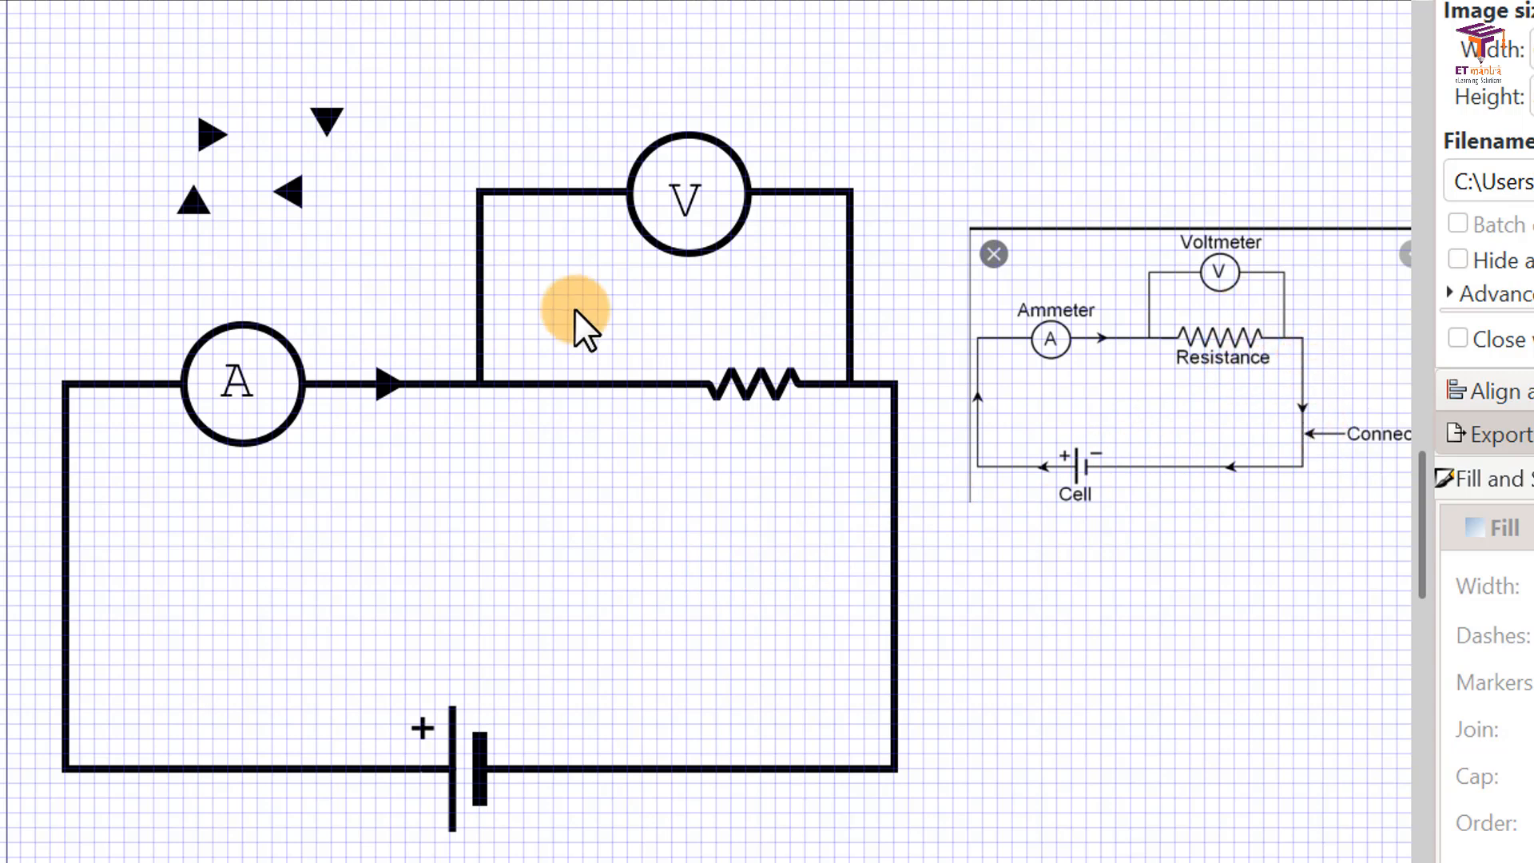
Step: Duplicate the down-pointing triangle and place the copy midway along the circuit's right vertical wire
right_click(327, 119)
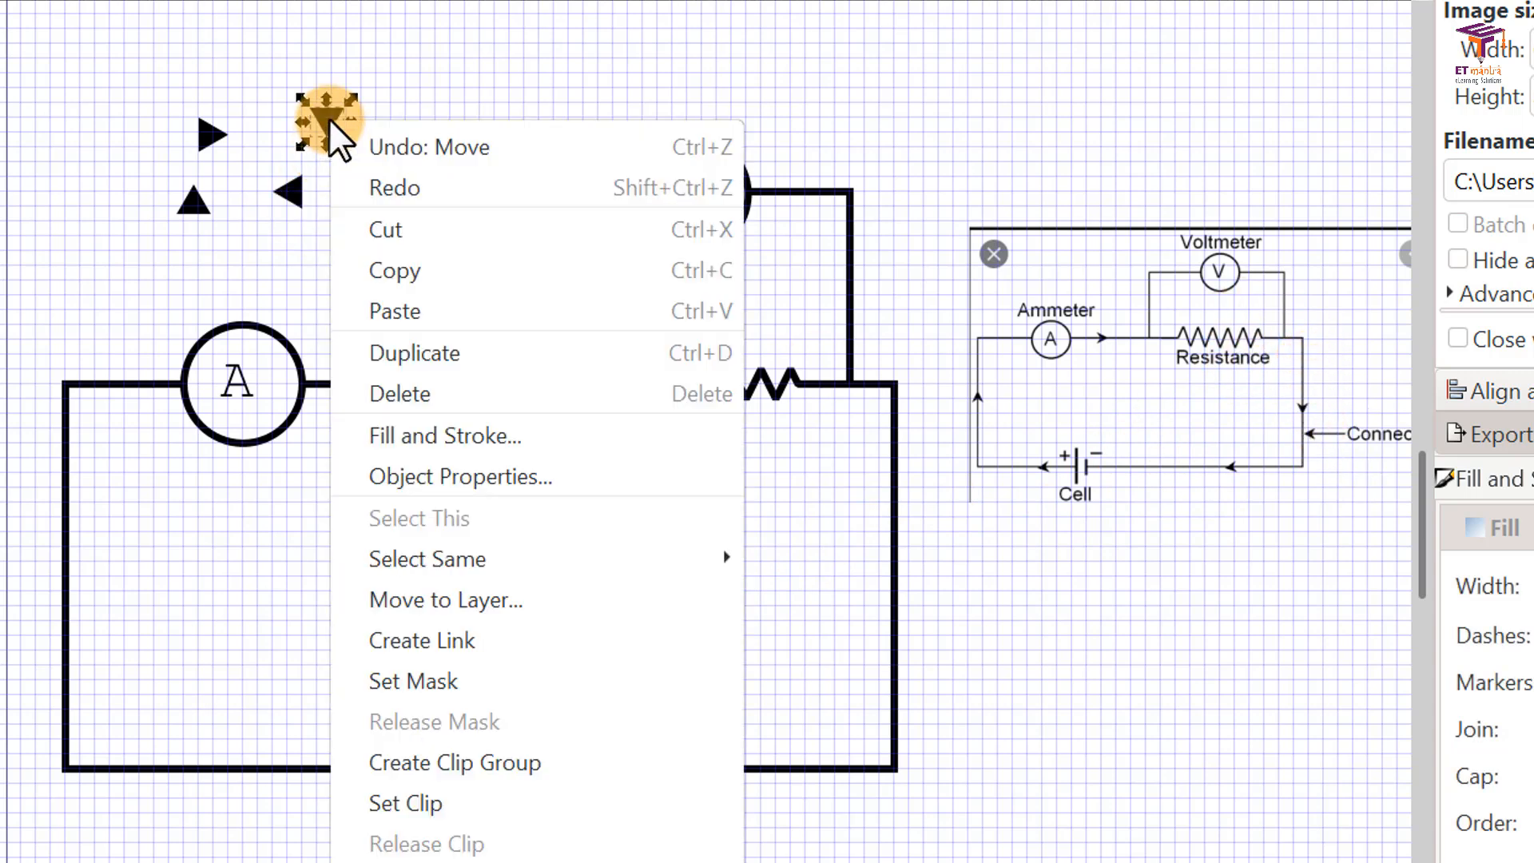
click(467, 355)
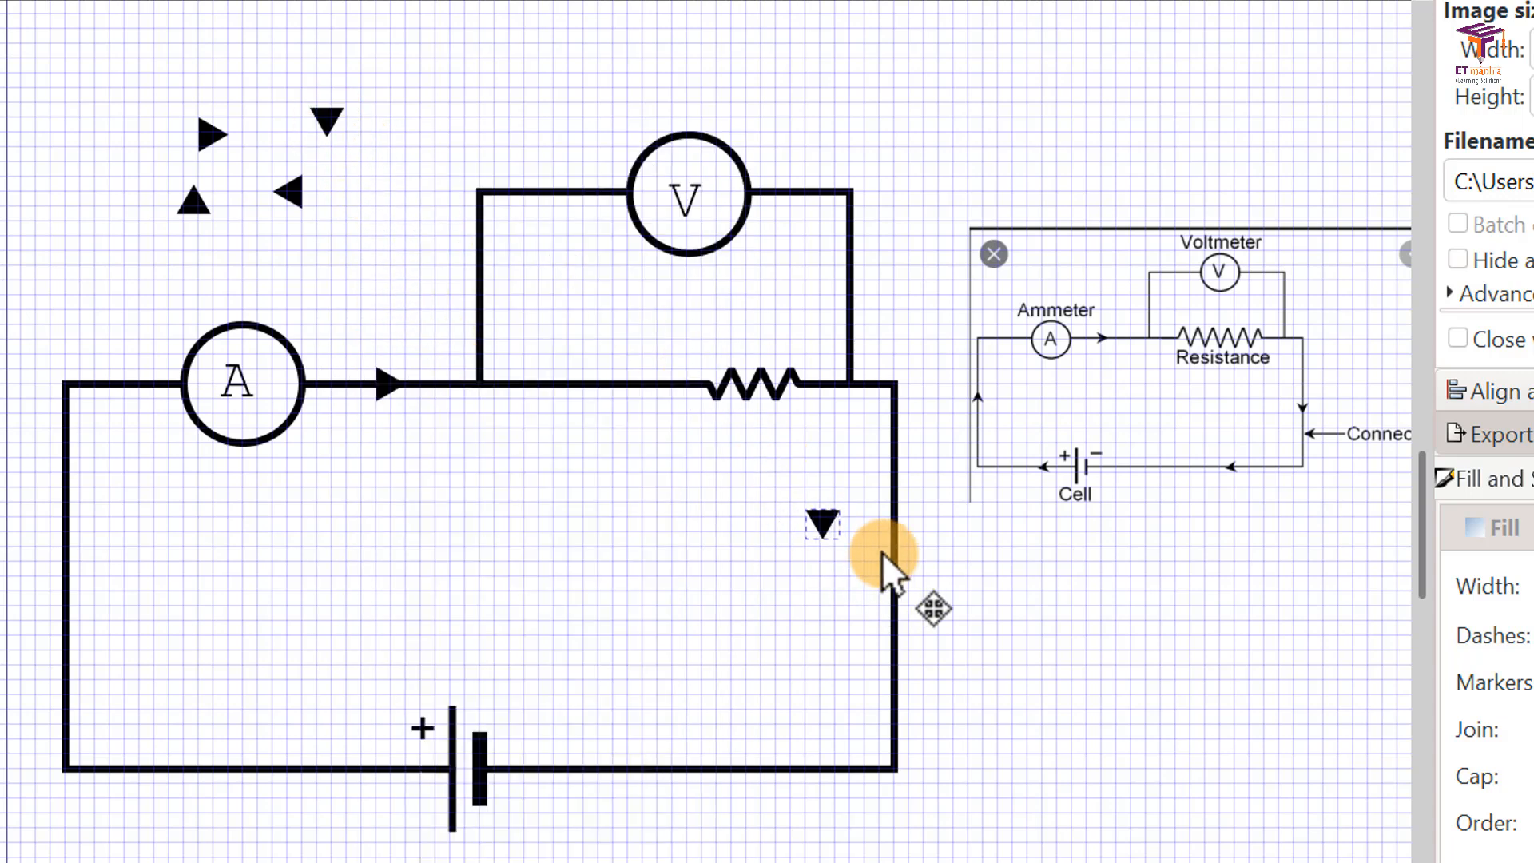
mouse_move(909, 569)
mouse_down()
mouse_move(909, 598)
mouse_move(931, 603)
mouse_up()
click(952, 615)
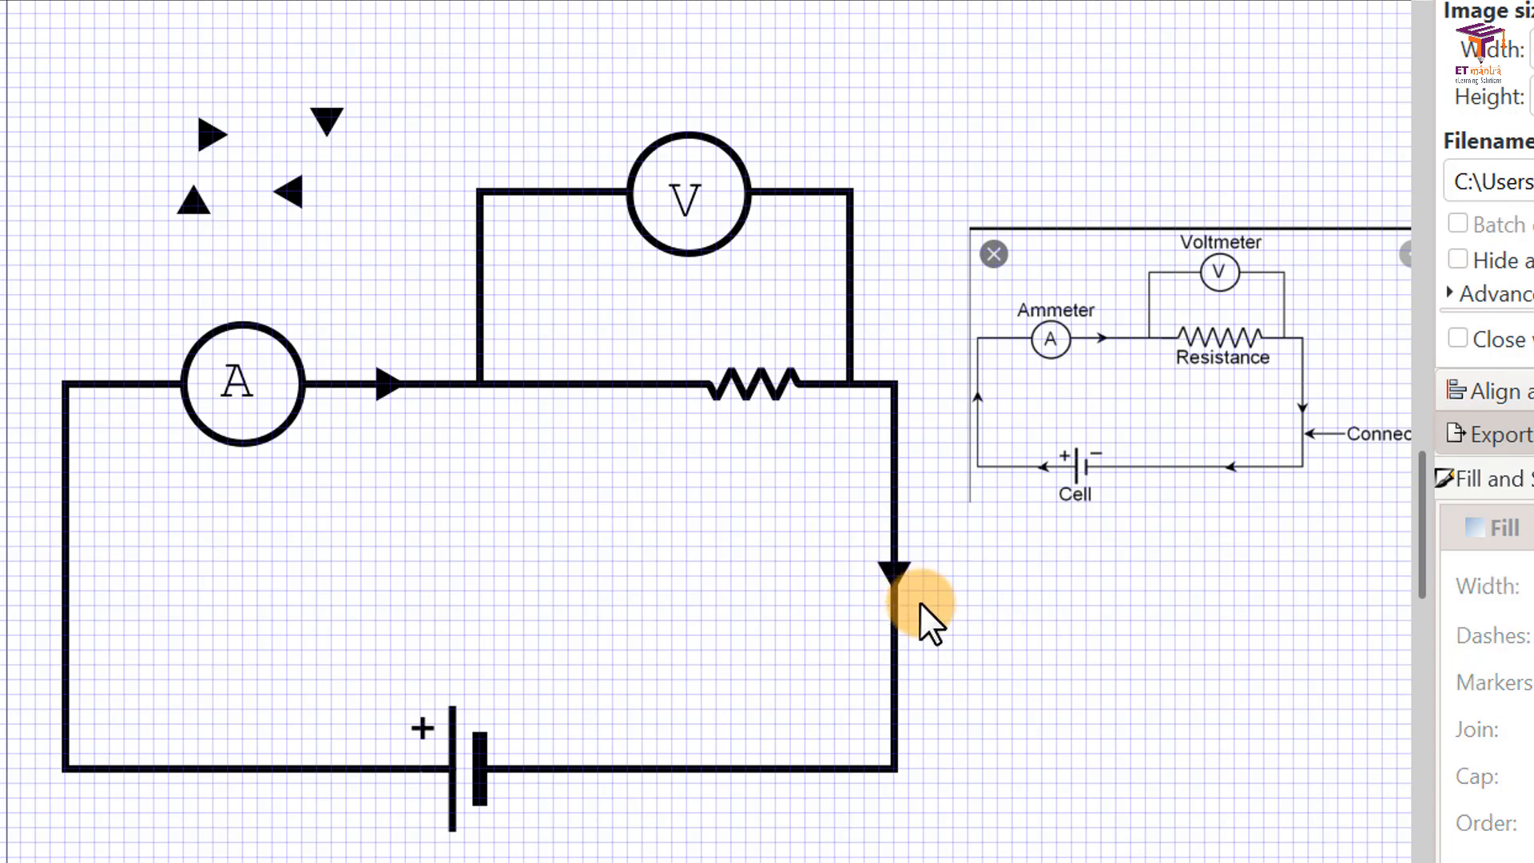
Step: Duplicate the left-pointing triangle and place the copy on the bottom wire to the right of the cell
right_click(291, 197)
click(410, 428)
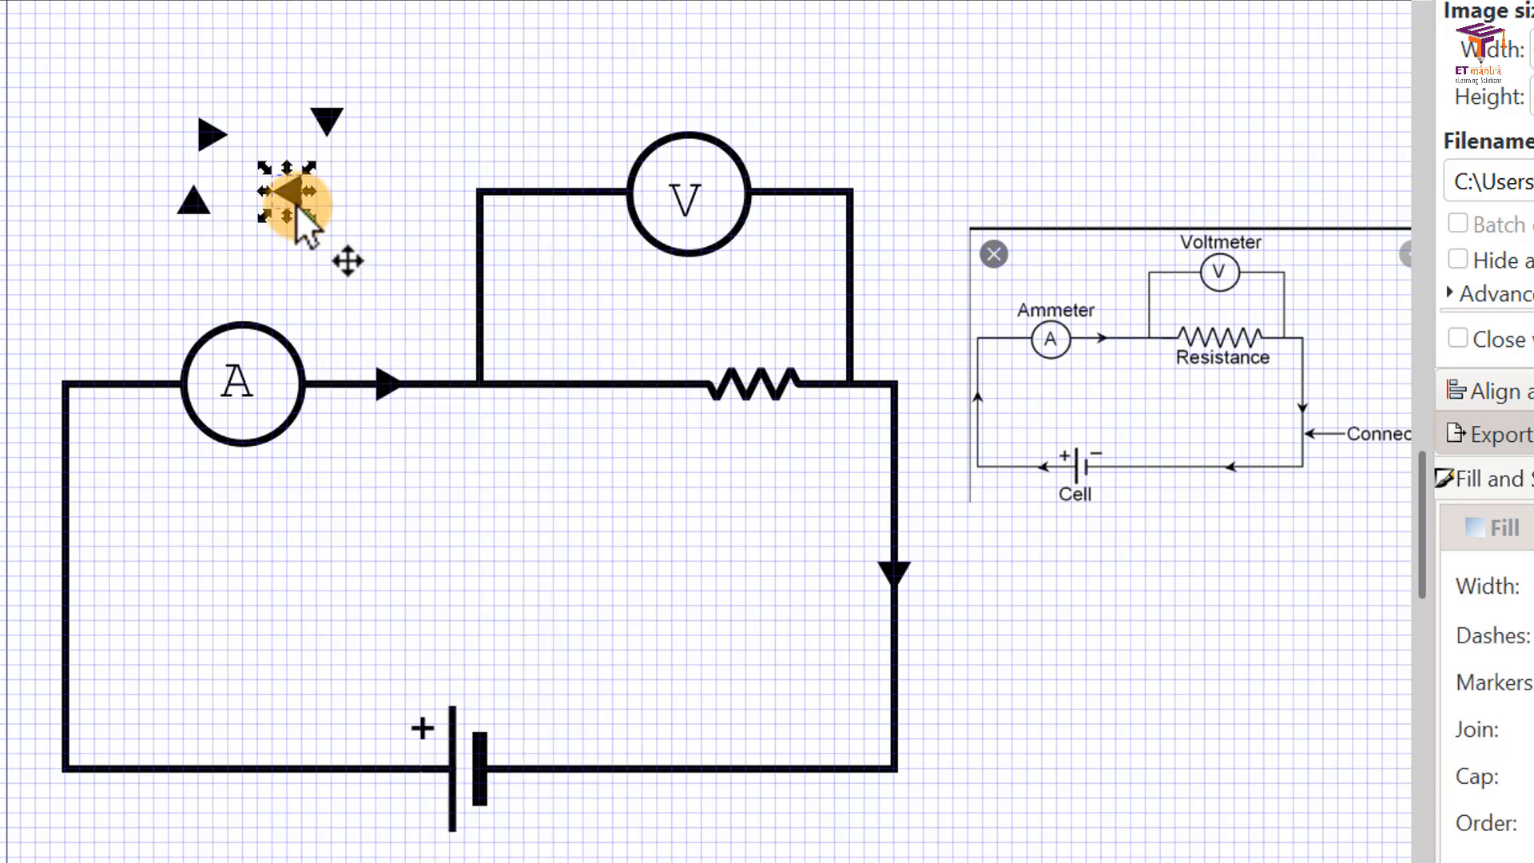
drag(296, 196, 692, 554)
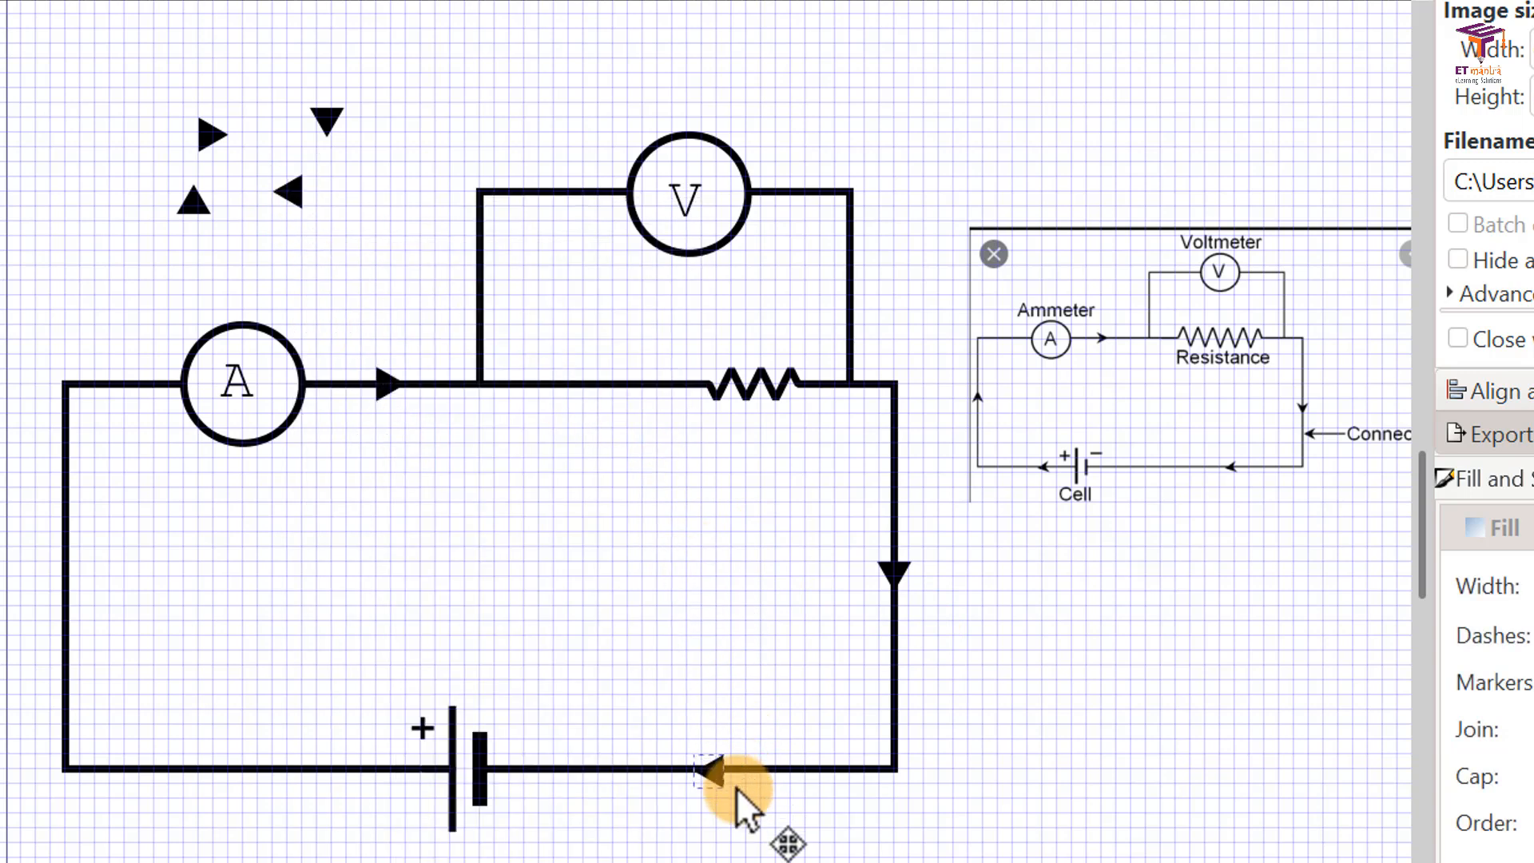
drag(736, 788, 736, 787)
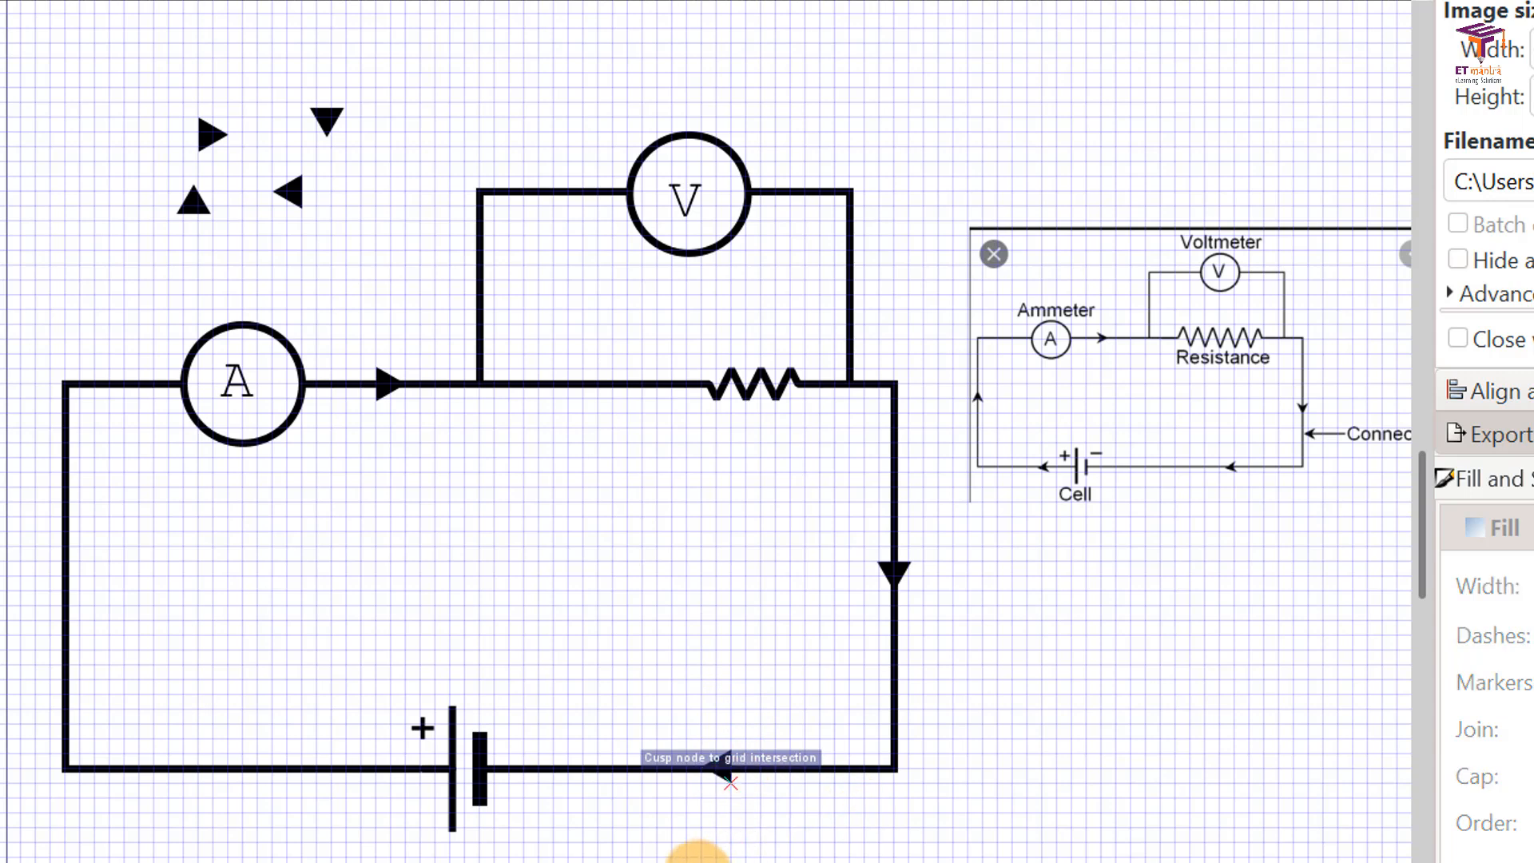
Step: Duplicate the left-pointing triangle again and place the copy on the bottom wire to the left of the cell
click(291, 191)
right_click(290, 192)
click(417, 430)
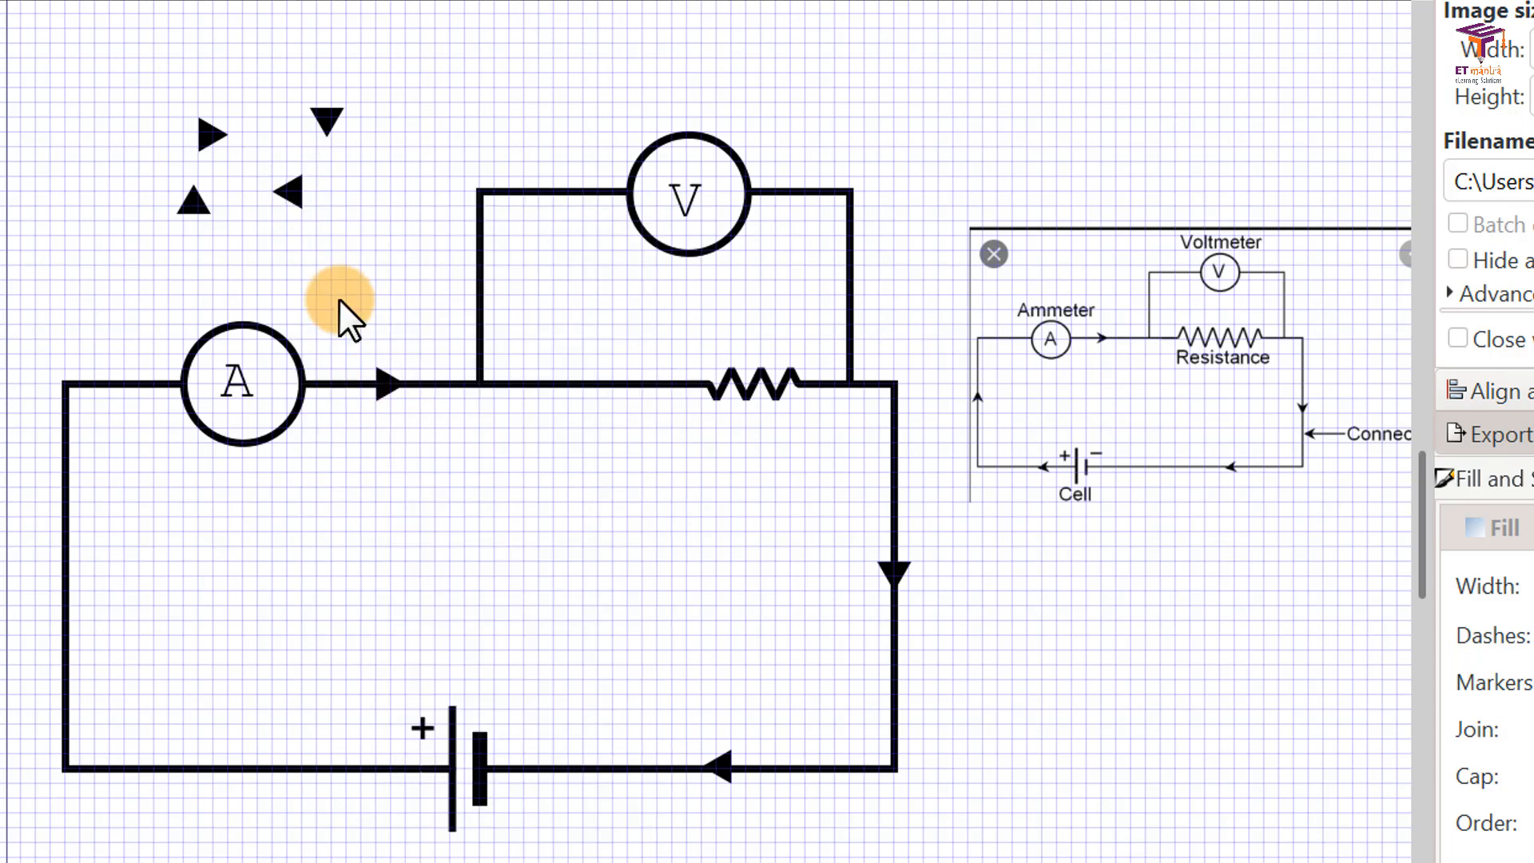
drag(291, 191, 297, 396)
drag(256, 773, 253, 783)
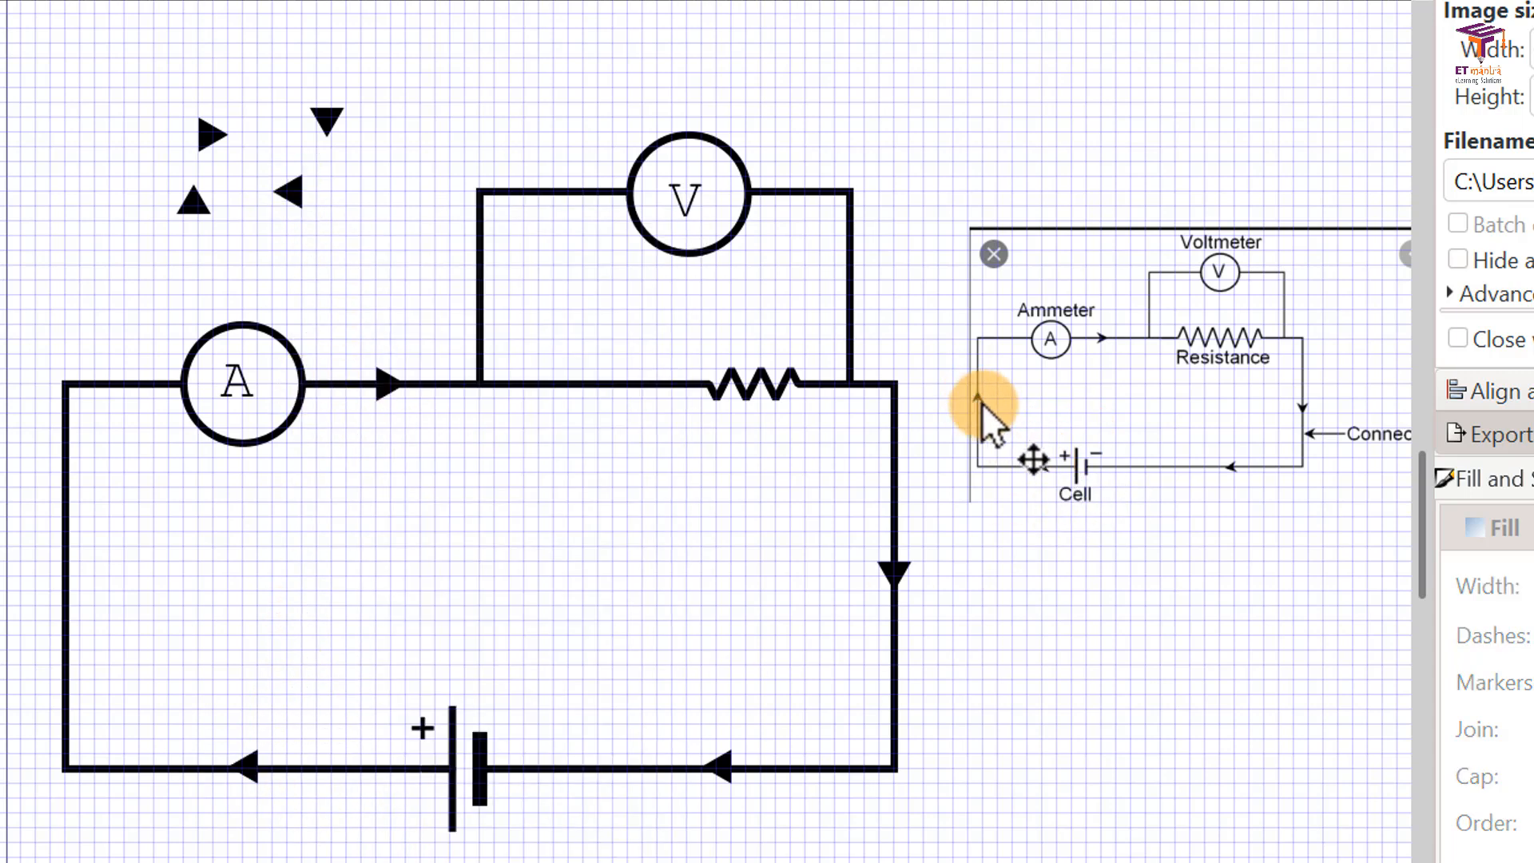
Step: Duplicate the up-pointing triangle and place the copy on the circuit's left vertical wire at X 4.983, Y 153.723 mm
right_click(194, 195)
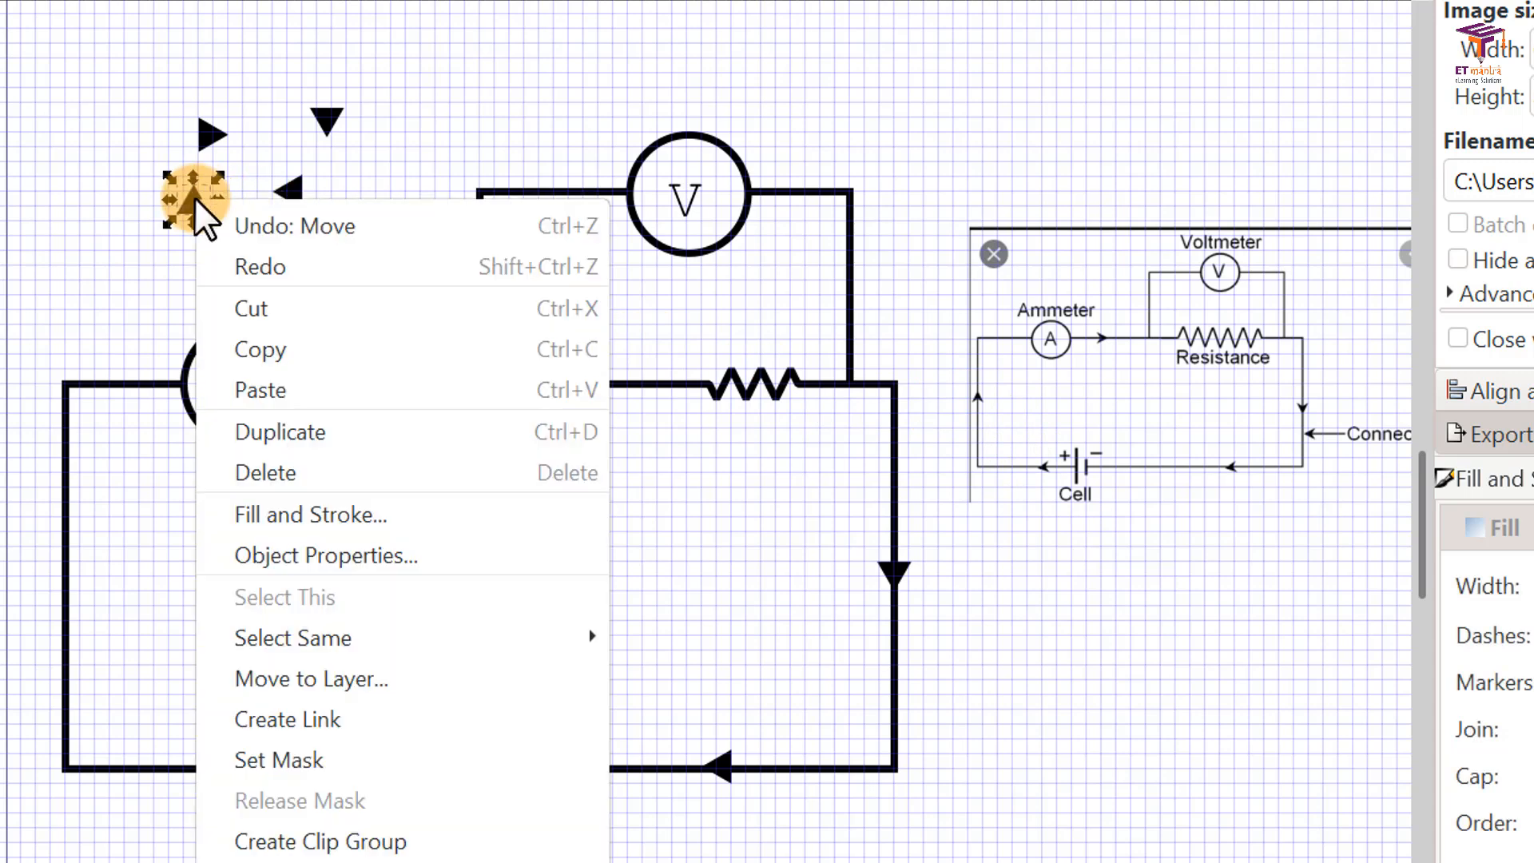
click(294, 419)
drag(193, 210, 63, 587)
click(804, 717)
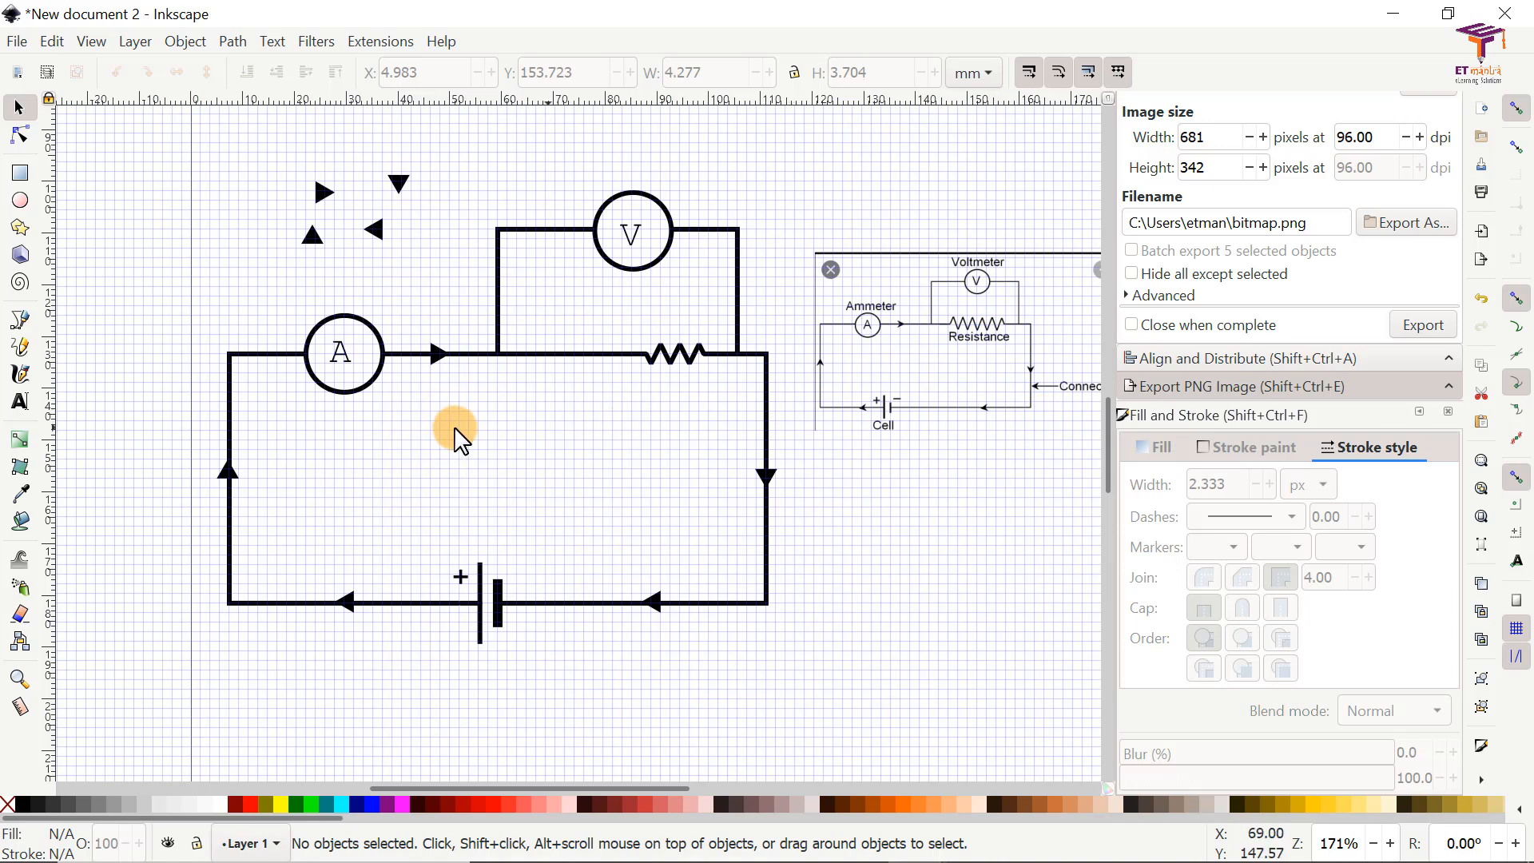
Step: Add the text label "Ammeter" just above the ammeter symbol
click(20, 403)
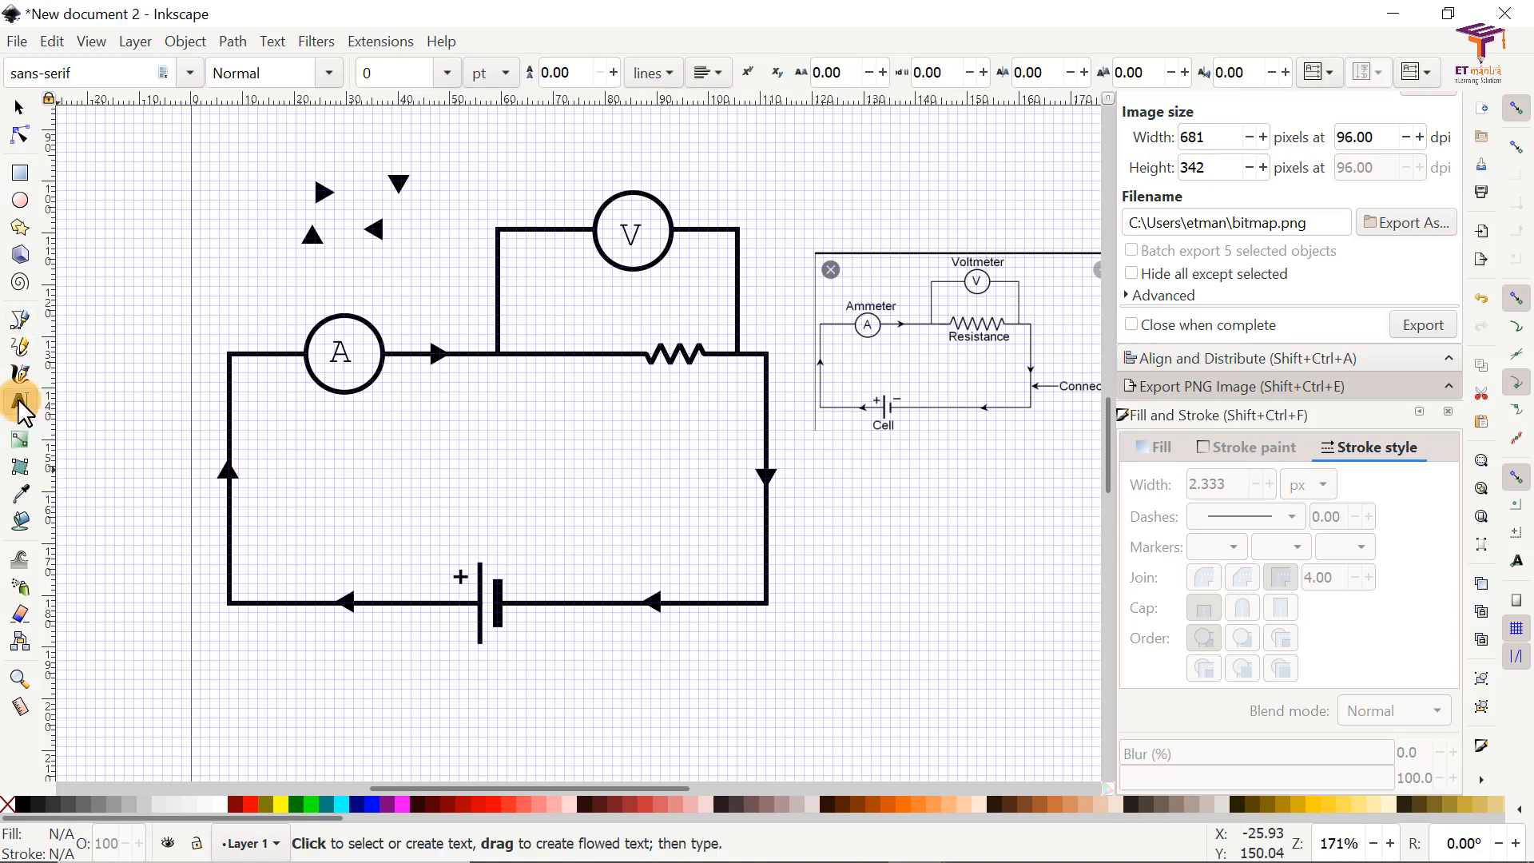
click(284, 296)
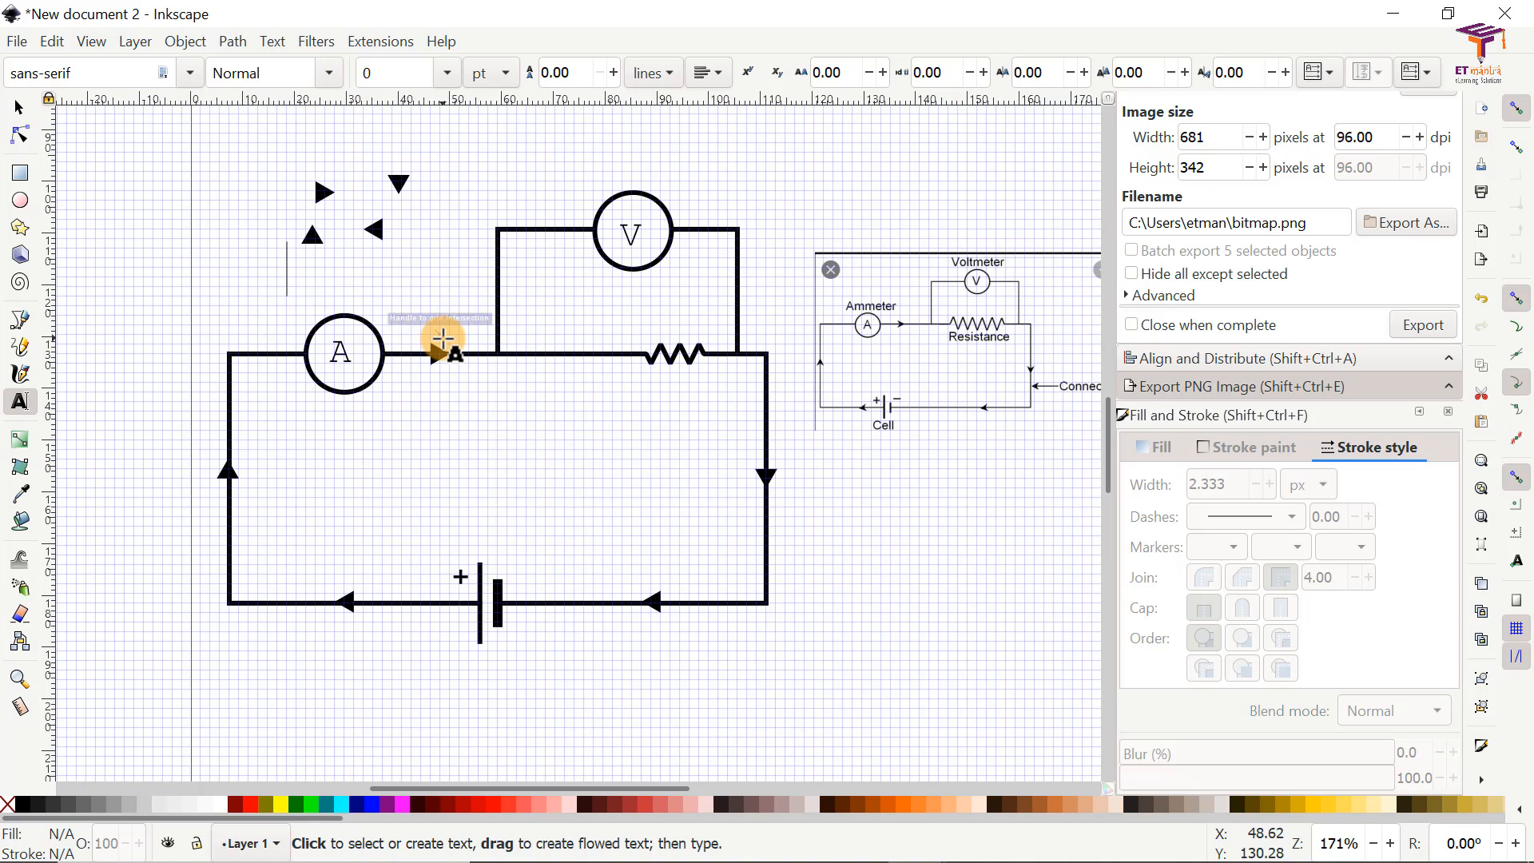
text(Ammeter)
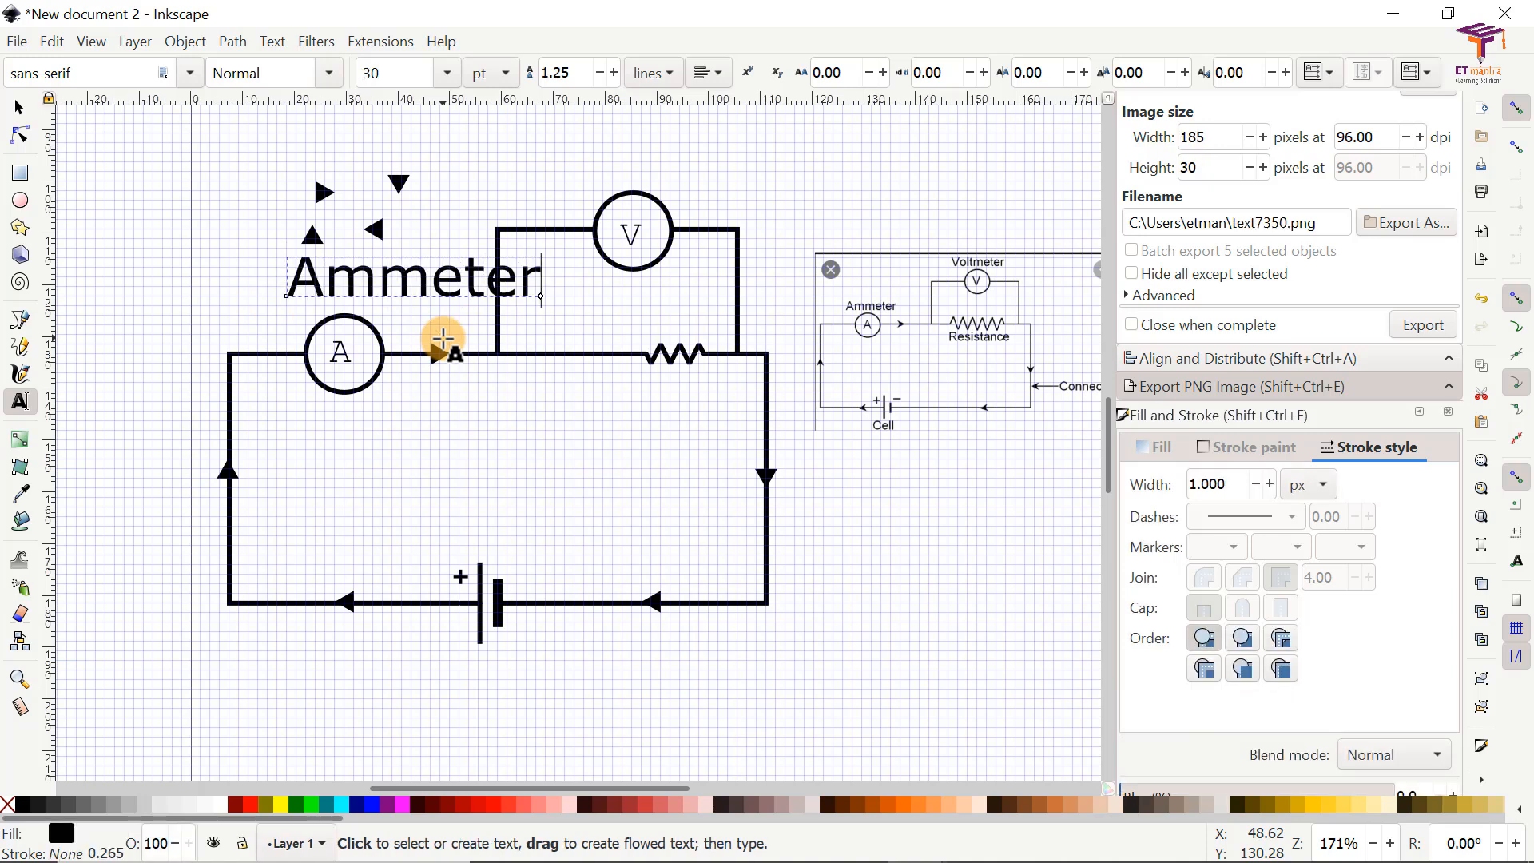
Step: Set the Ammeter label's font size to 18 pt and center it above the symbol at X 16.286, Y 119.010 mm
key(ctrl+a)
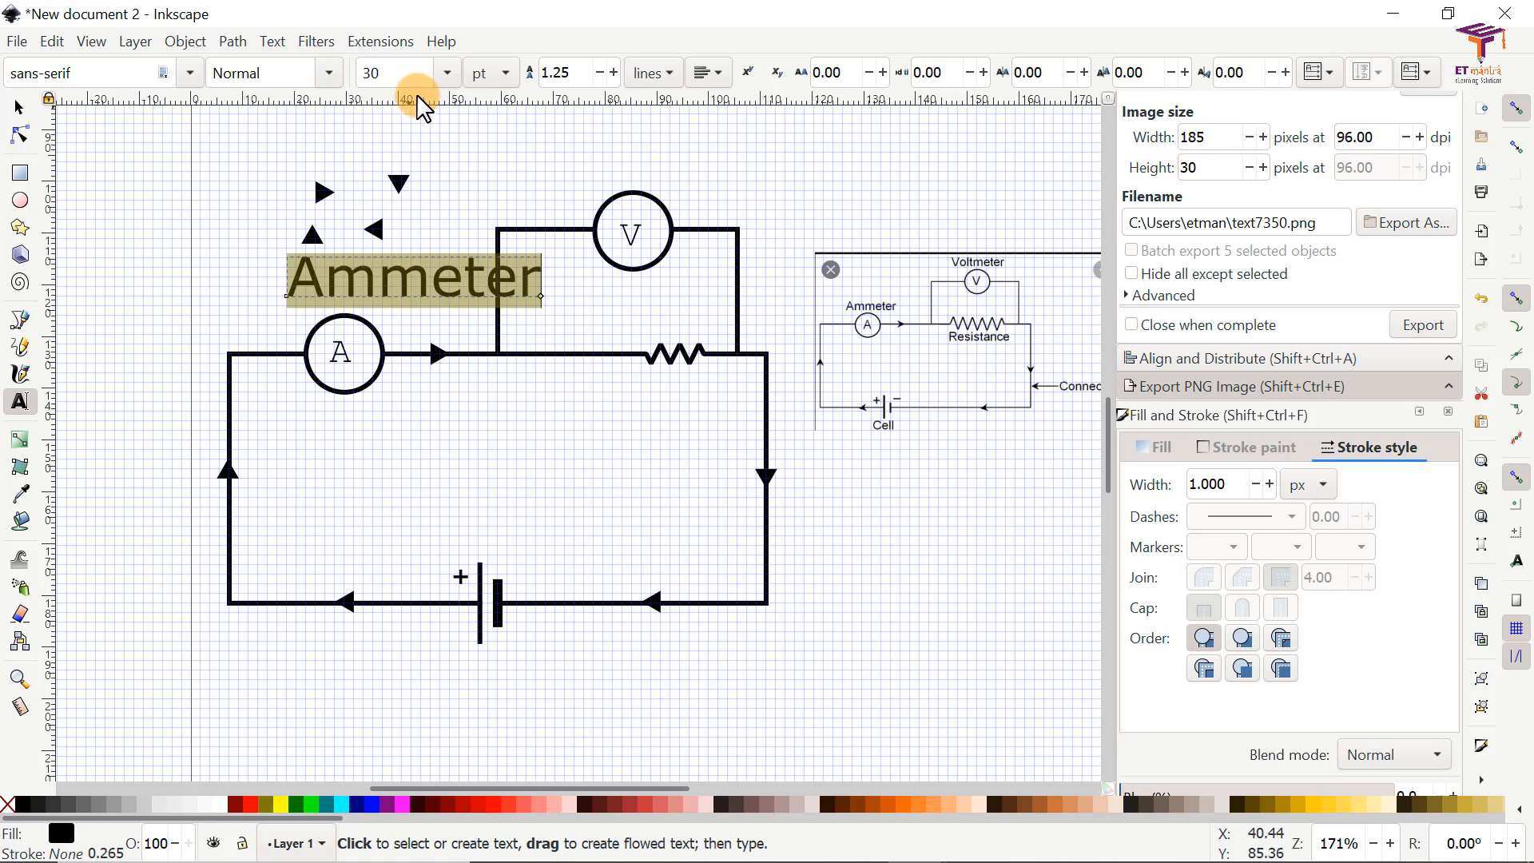
click(447, 74)
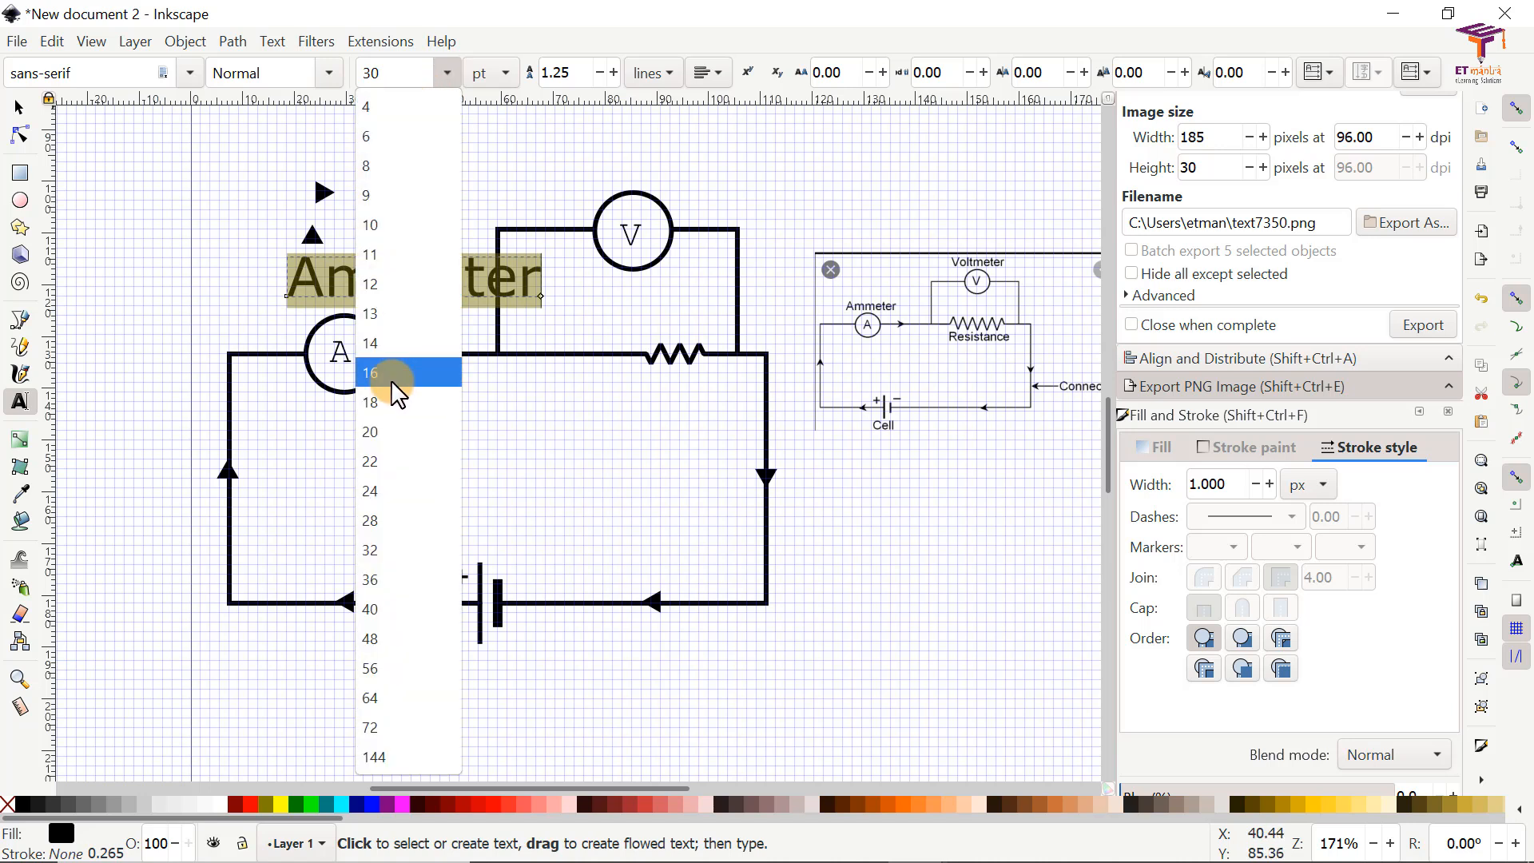
click(392, 355)
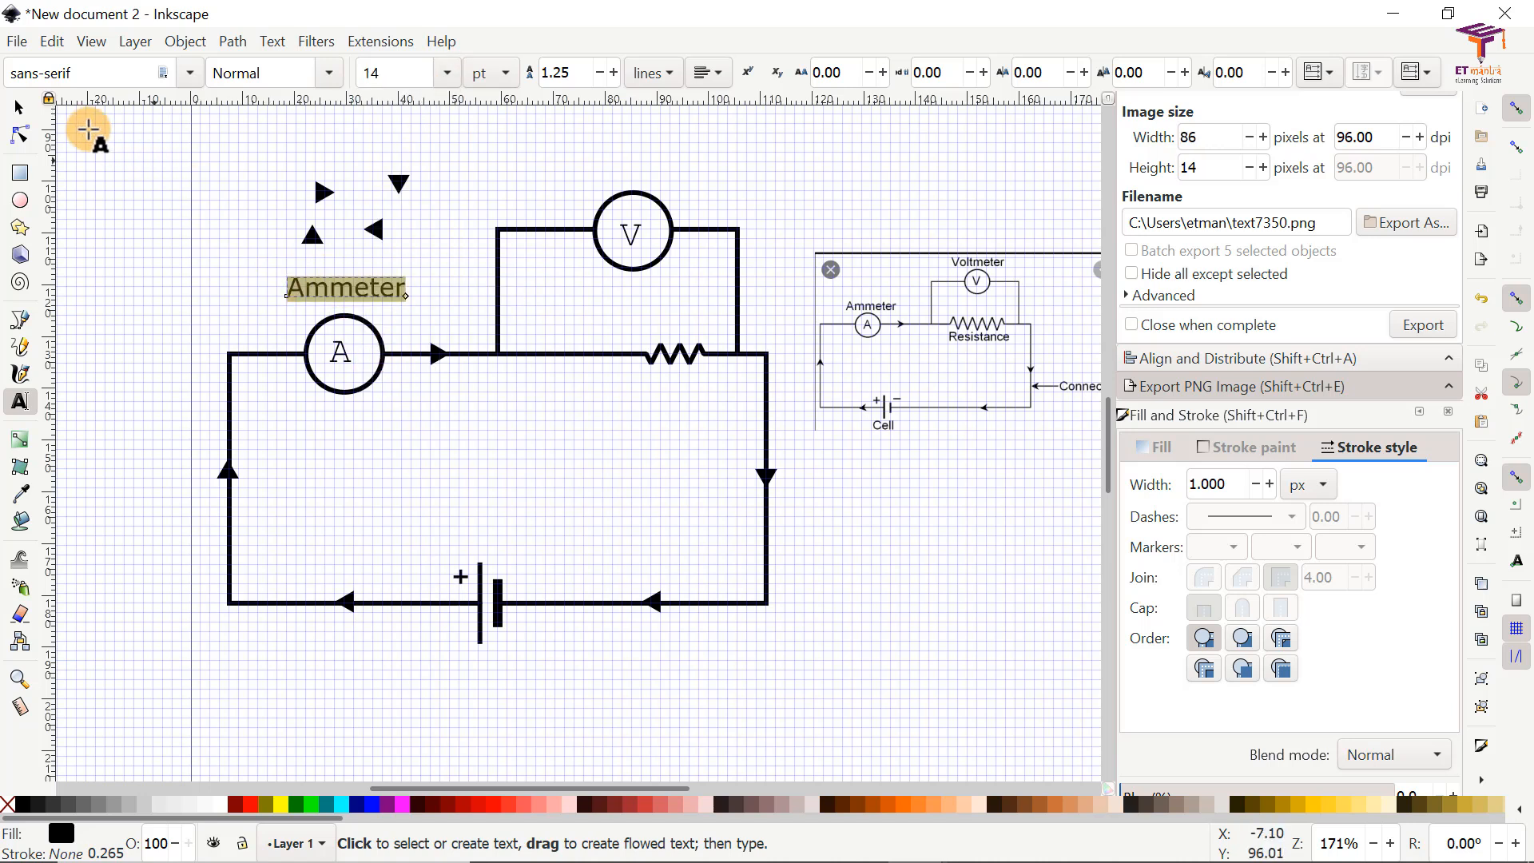
click(447, 73)
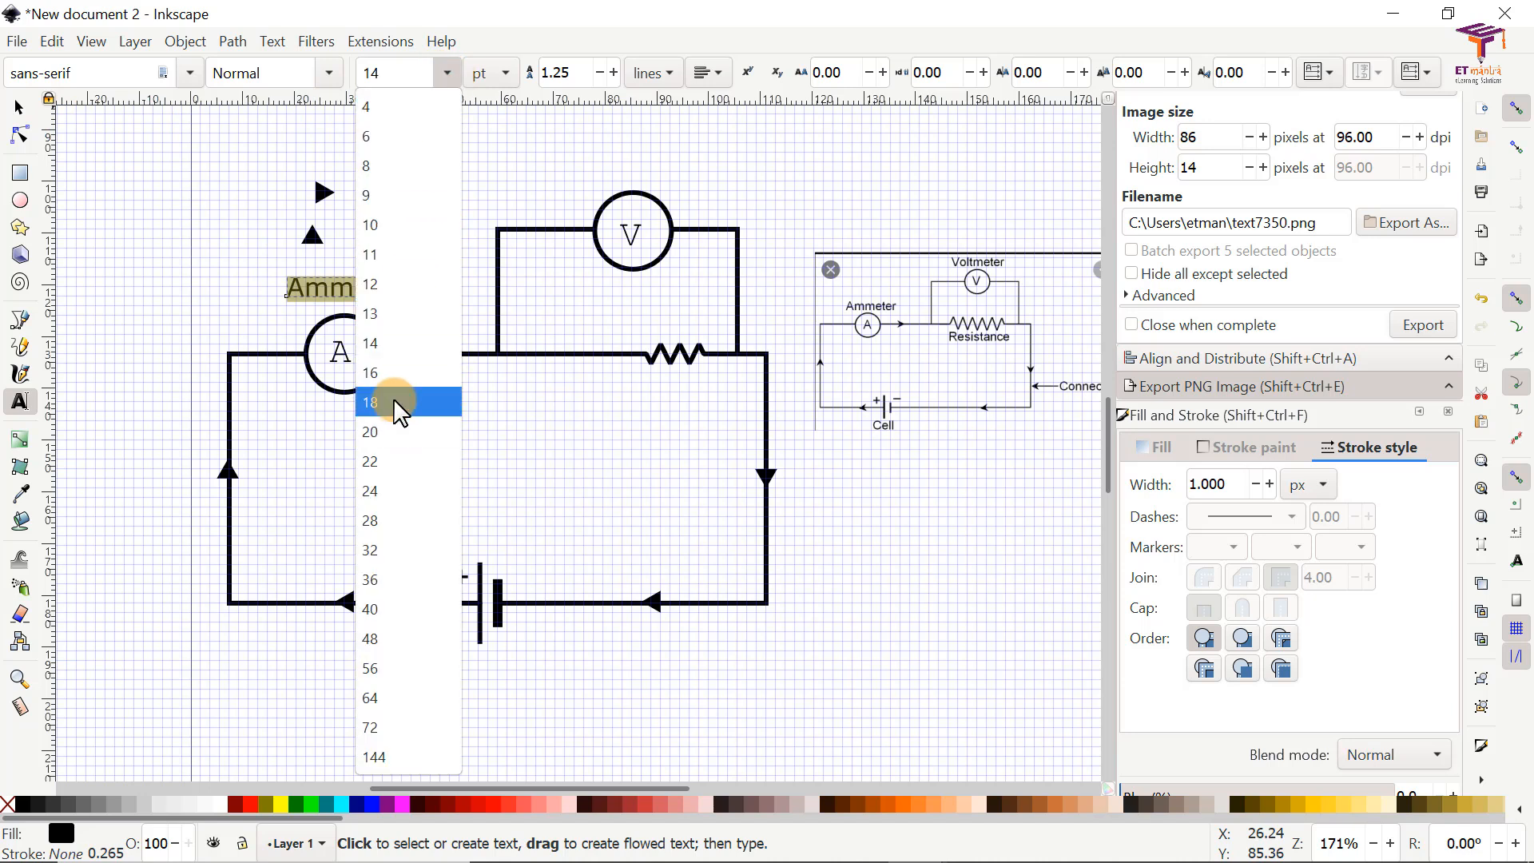
click(401, 404)
click(18, 113)
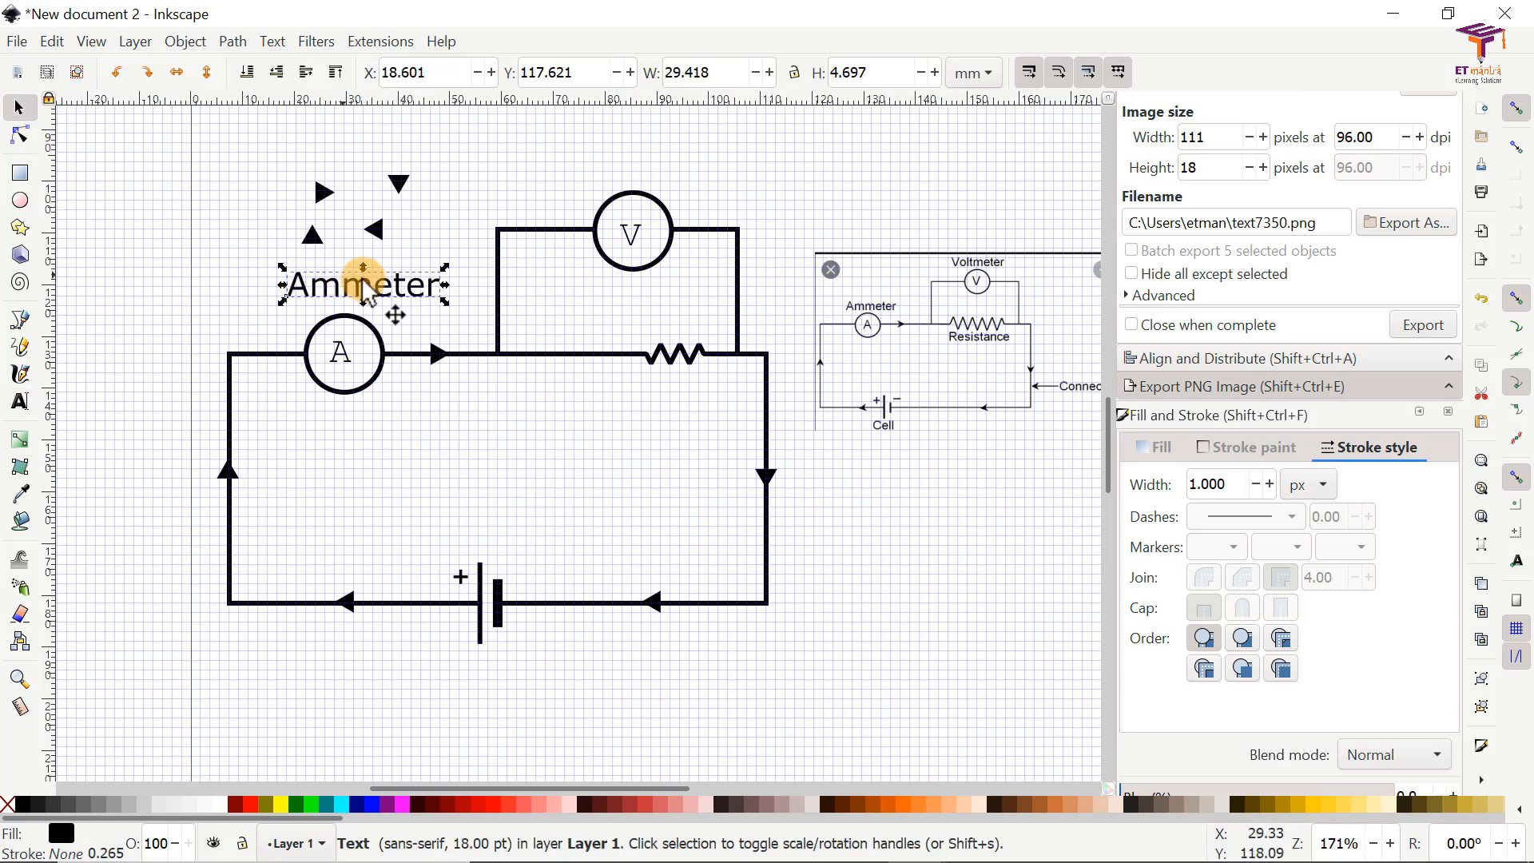
drag(365, 290, 354, 296)
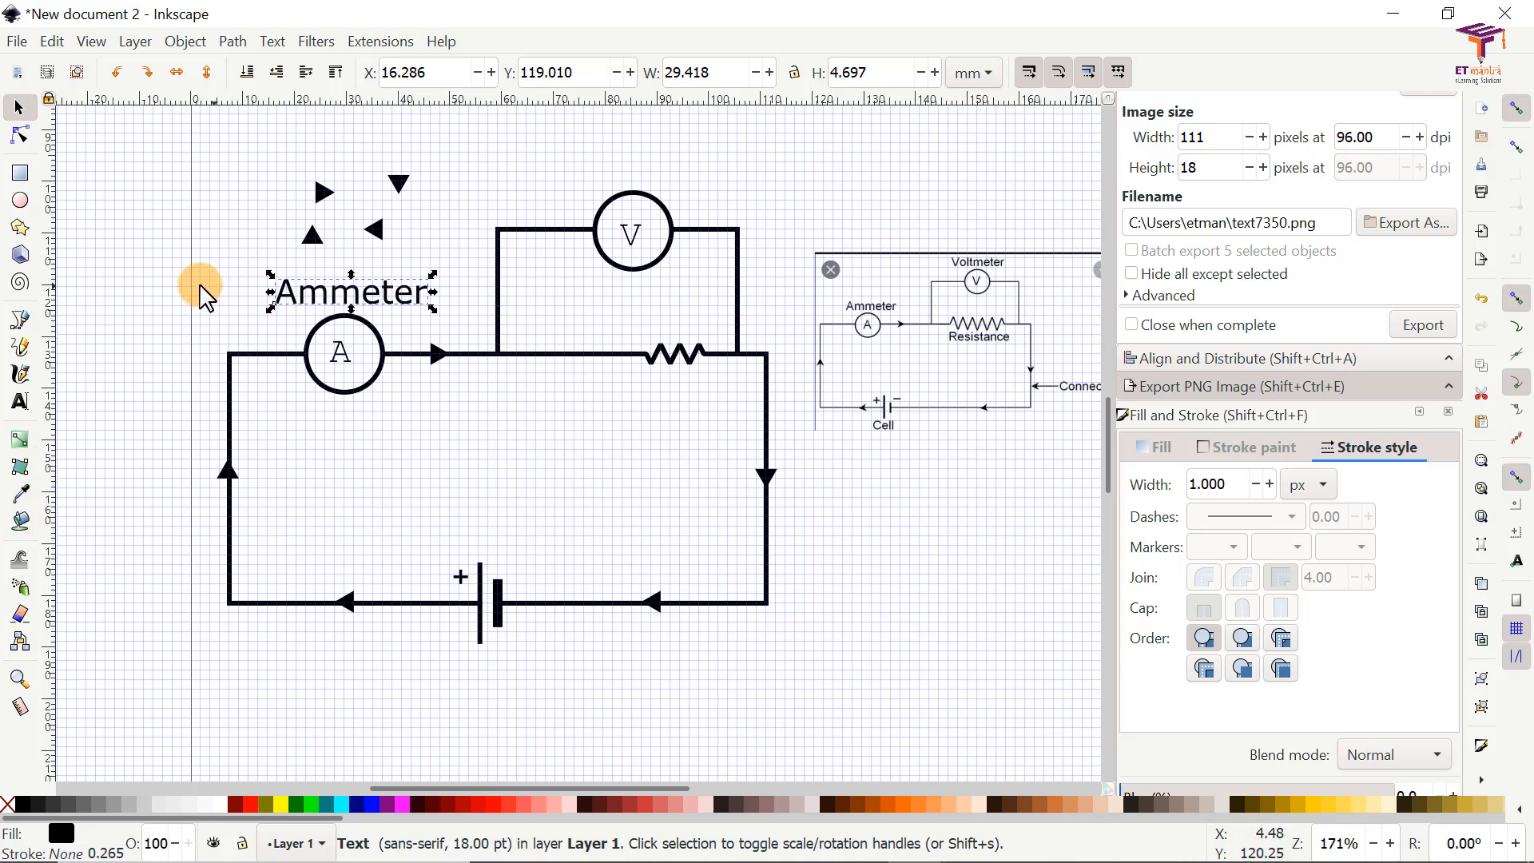
Step: Duplicate the Ammeter label and place the copy centered just above the voltmeter symbol
click(223, 290)
click(322, 302)
right_click(324, 302)
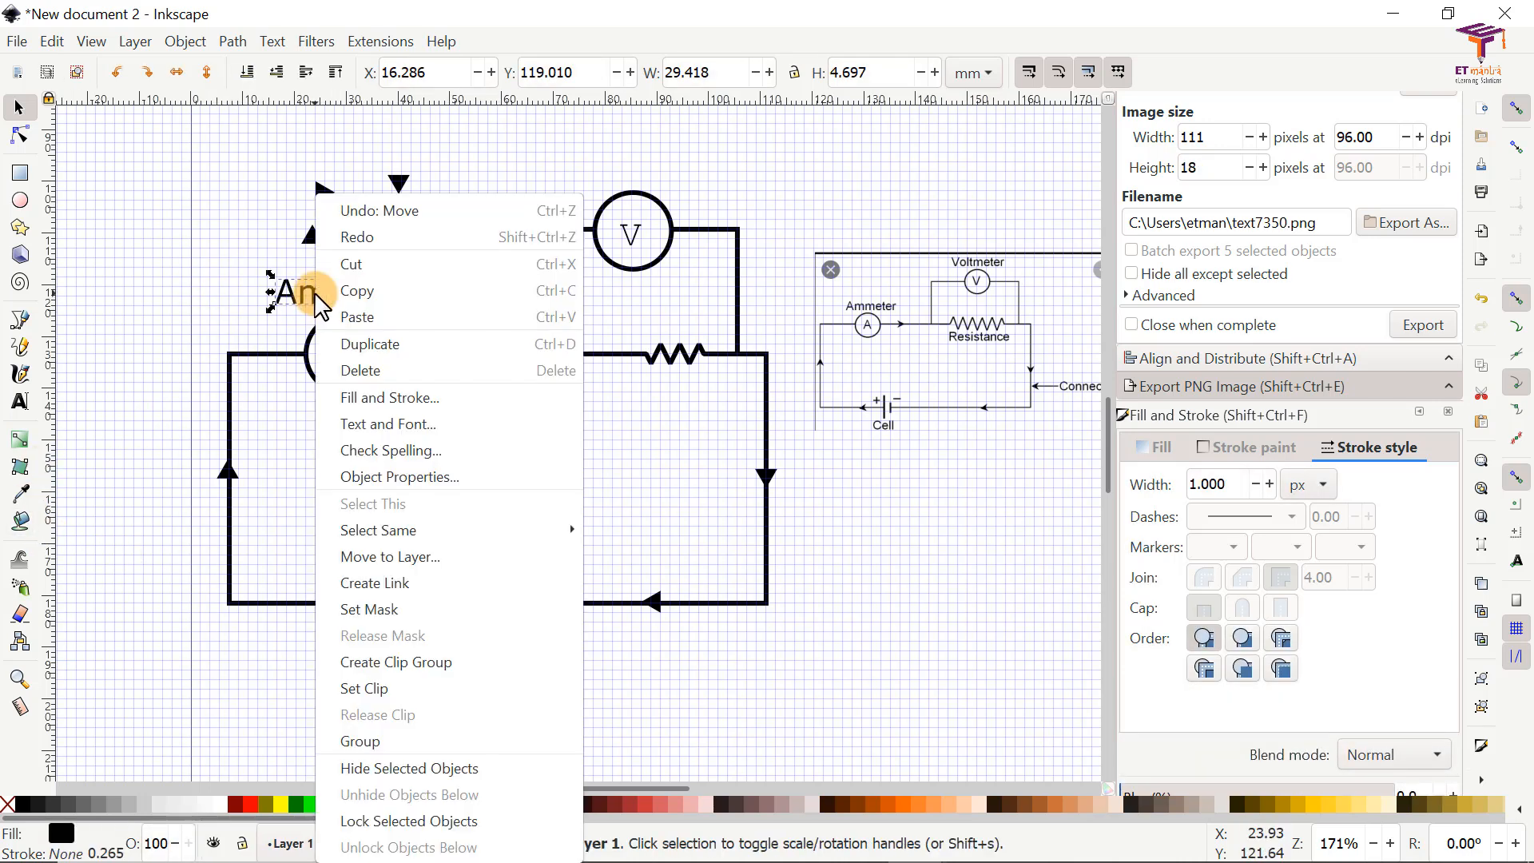
click(370, 349)
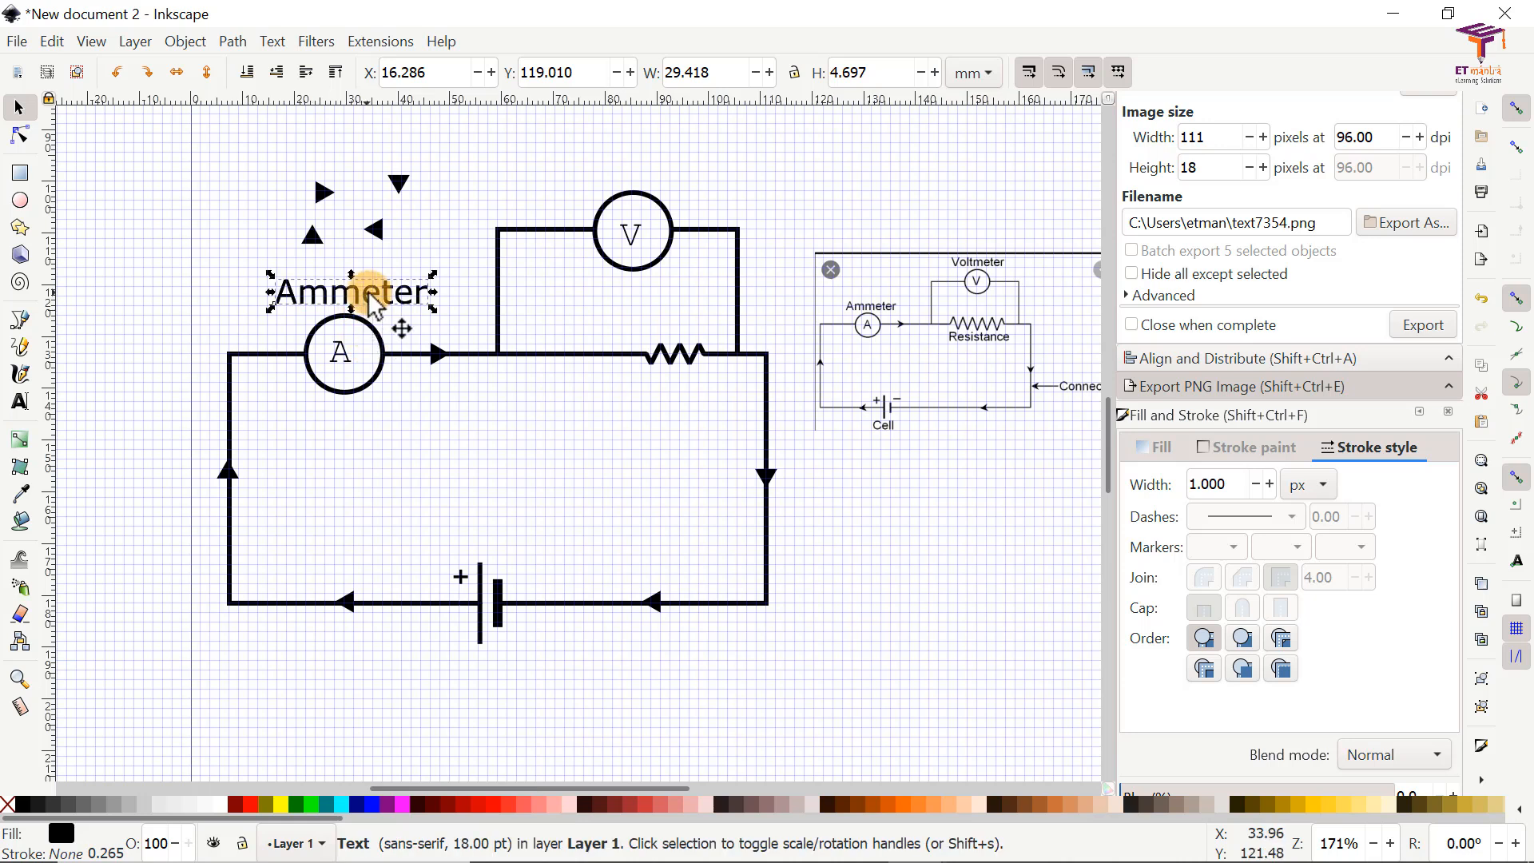
drag(370, 297, 670, 190)
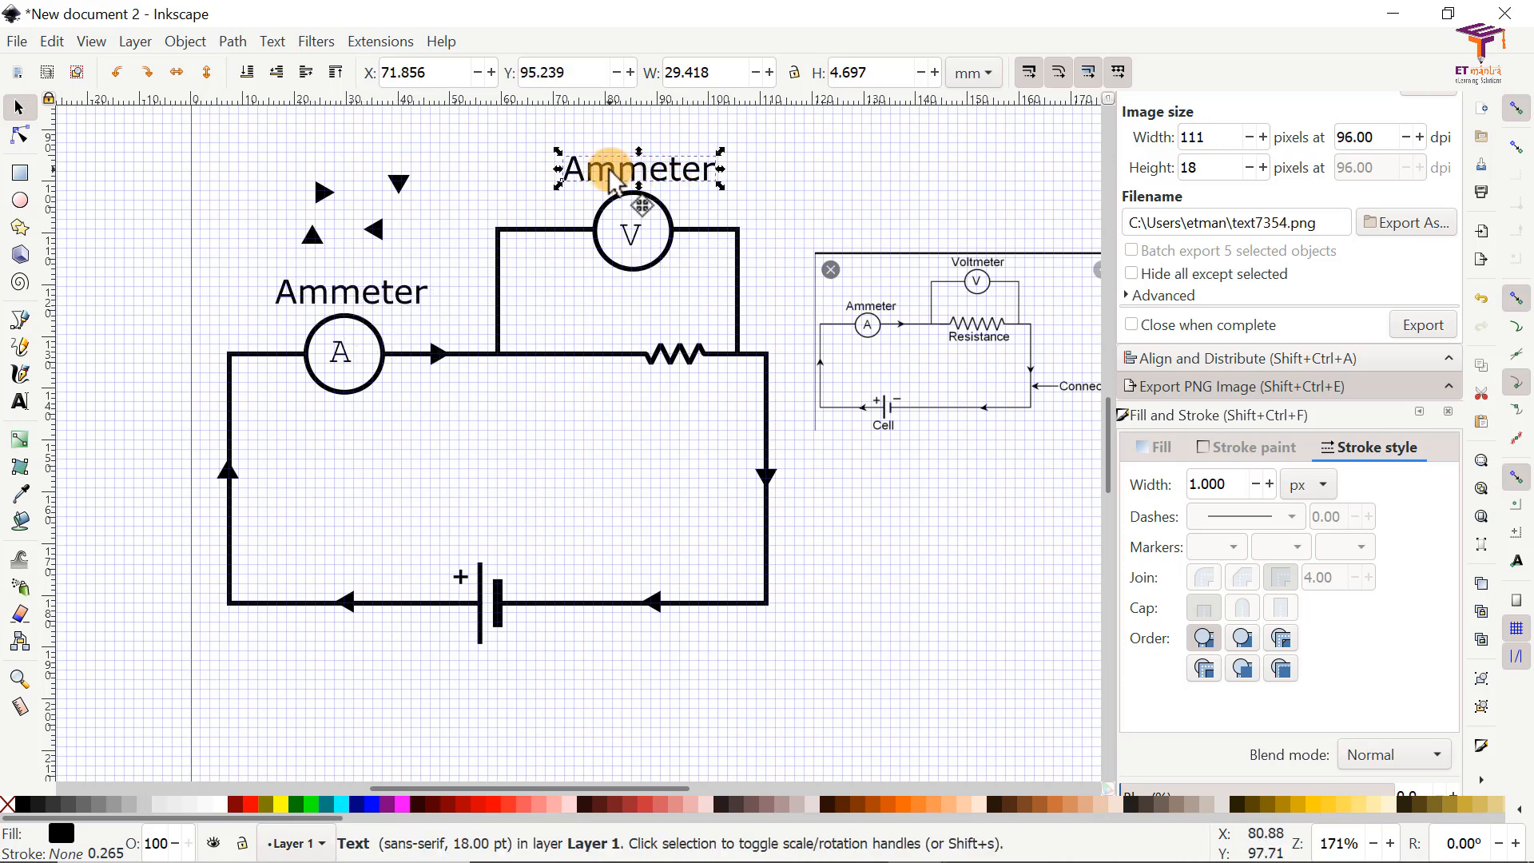
Step: Change the text of the label copy above the voltmeter symbol to "Voltmeter"
key(t)
double_click(669, 175)
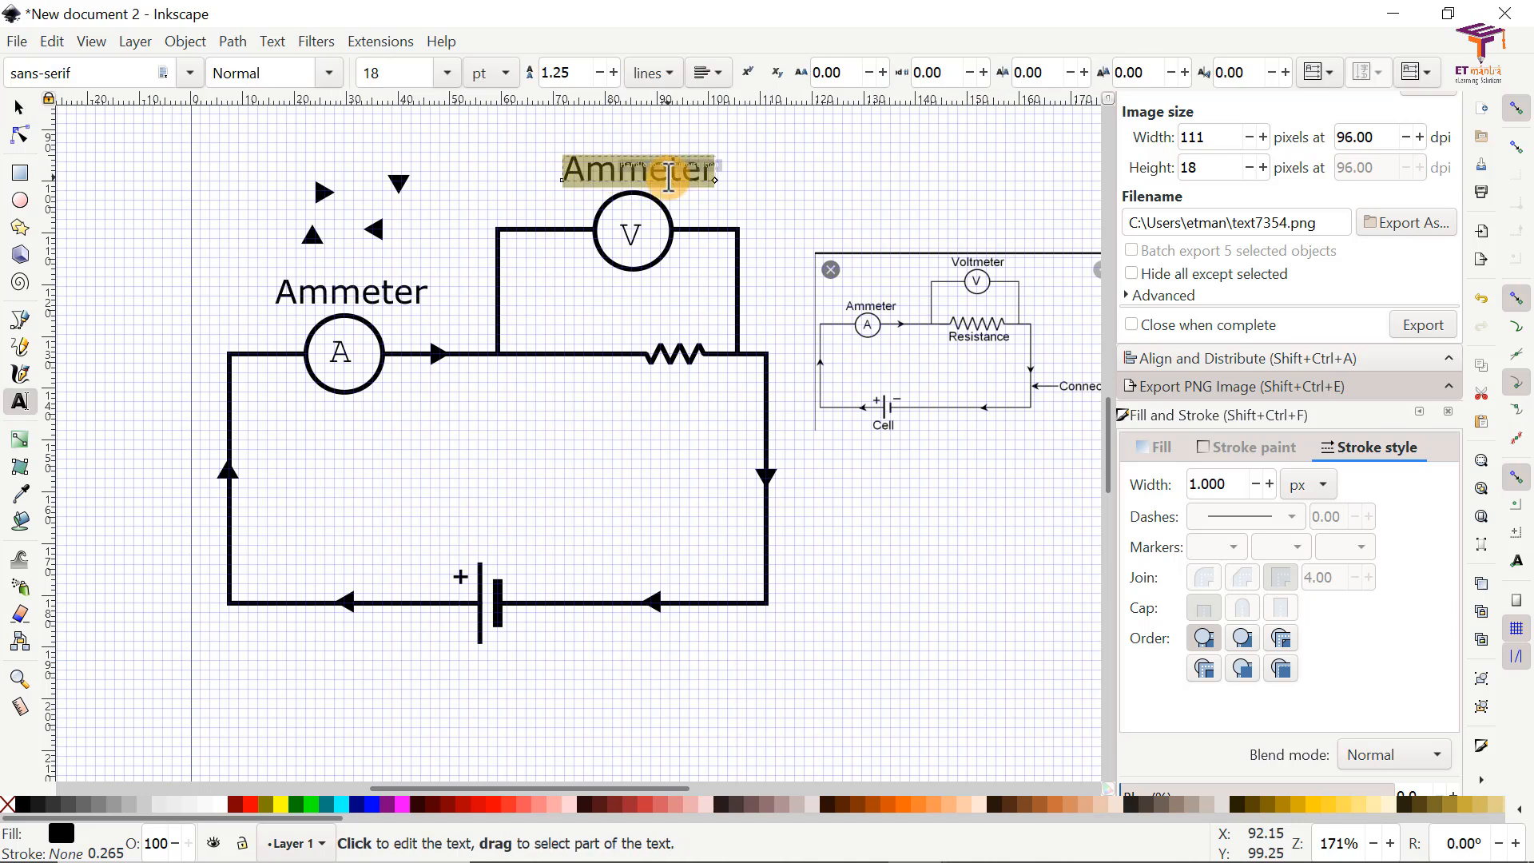
text(Voltmeter)
click(21, 111)
Step: Duplicate the Voltmeter label, place the copy just below the resistor and change its text to "Resistance"
key(ctrl+d)
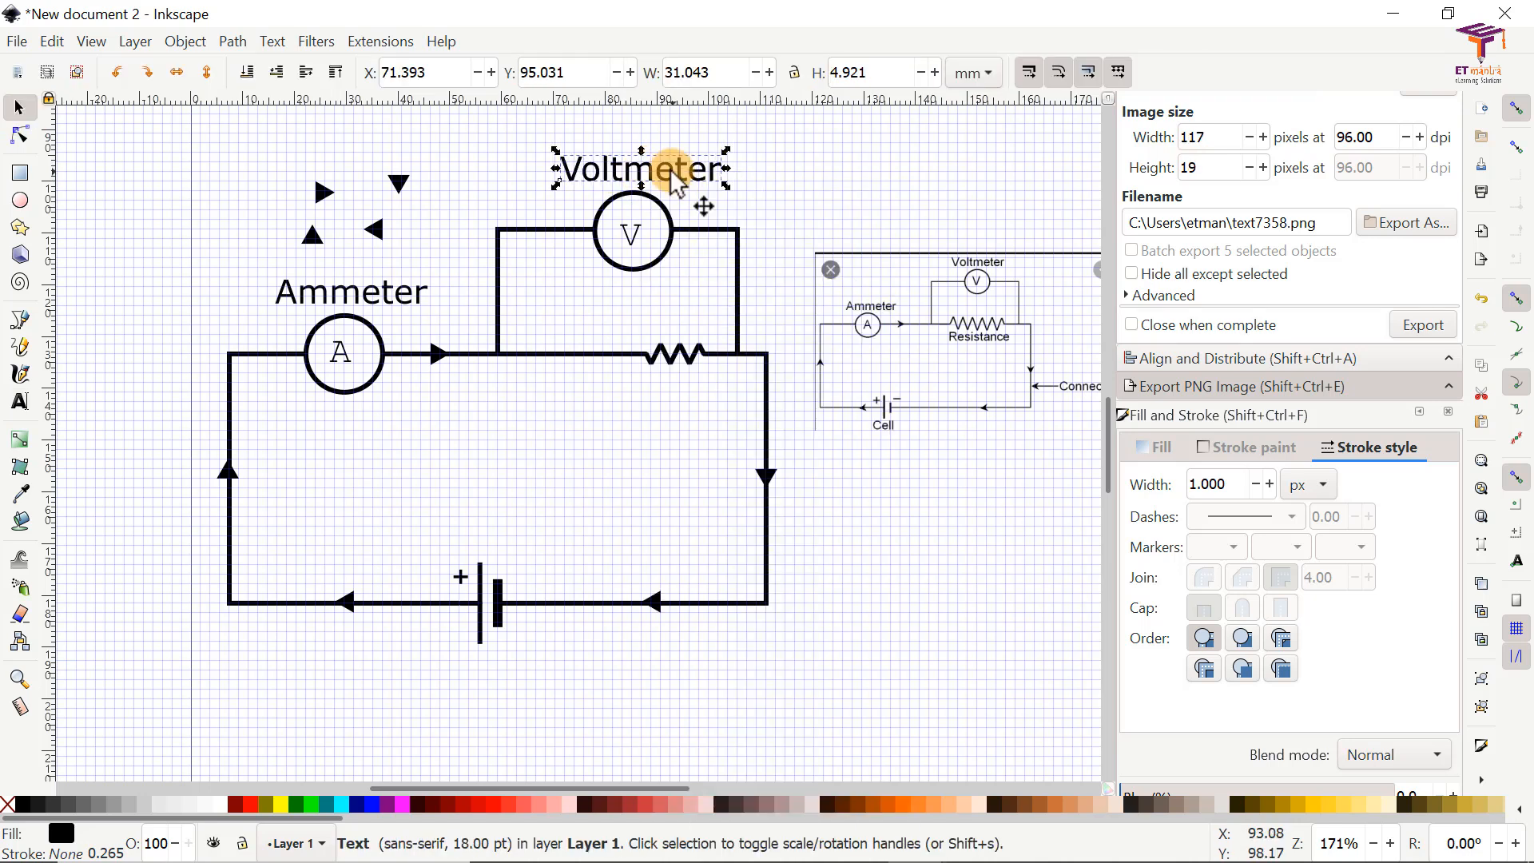
double_click(684, 388)
text(Resistance)
Step: Place another copy of the label below the cell symbol and change its text to "Cell"
drag(674, 177, 497, 676)
click(20, 108)
right_click(637, 399)
click(701, 348)
double_click(497, 671)
text(Cell)
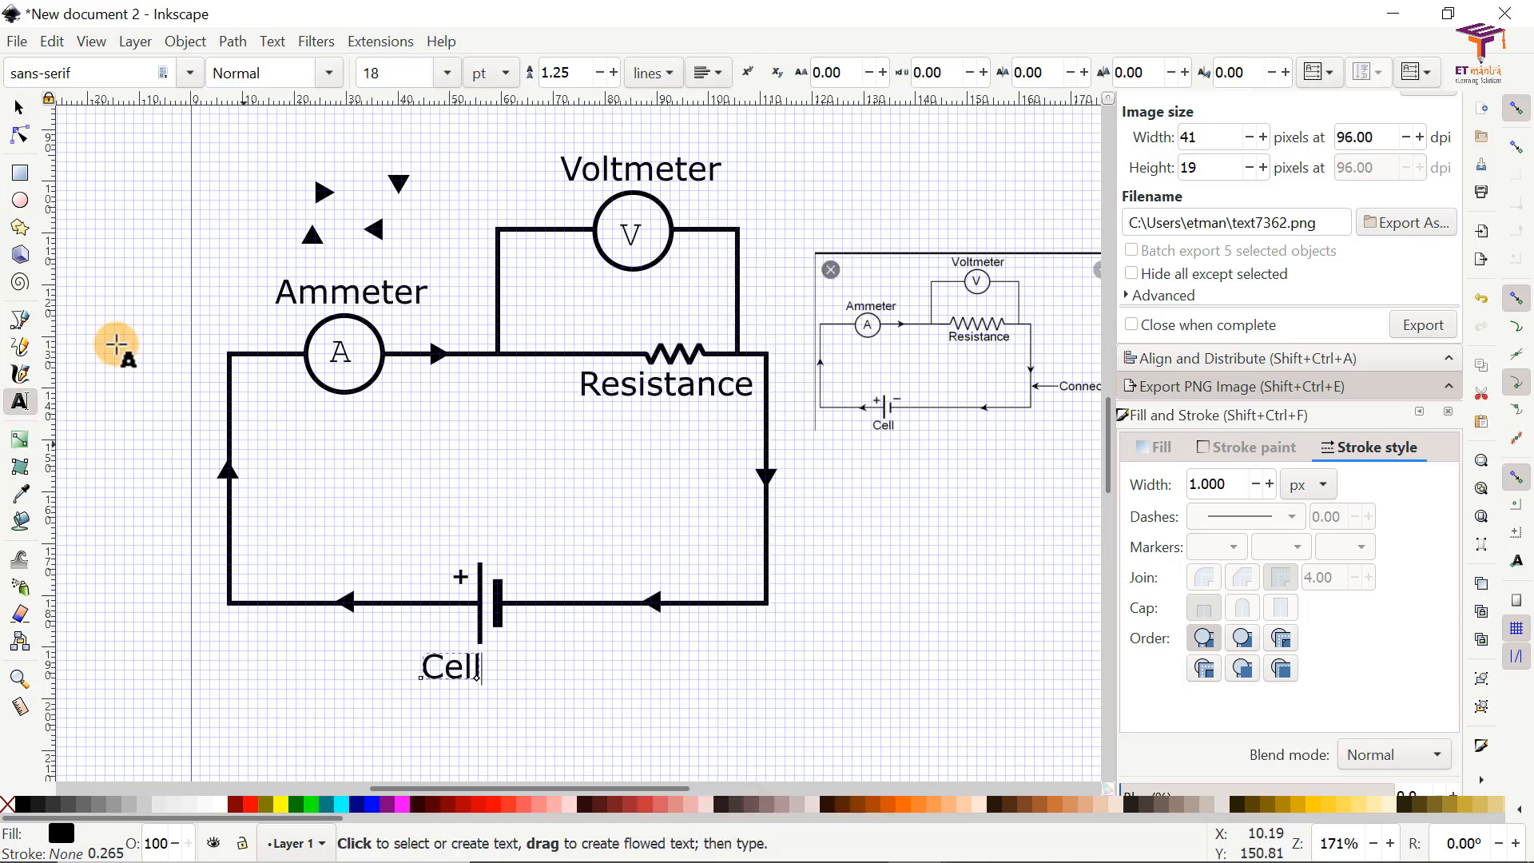
click(20, 107)
Step: Duplicate the Resistance label, place the copy outside the circuit's right vertical wire and change its text to "Connecting Wire"
scroll(653, 687, right, 3)
right_click(532, 391)
click(611, 342)
drag(540, 385, 881, 552)
double_click(882, 552)
text(Connecting Wire)
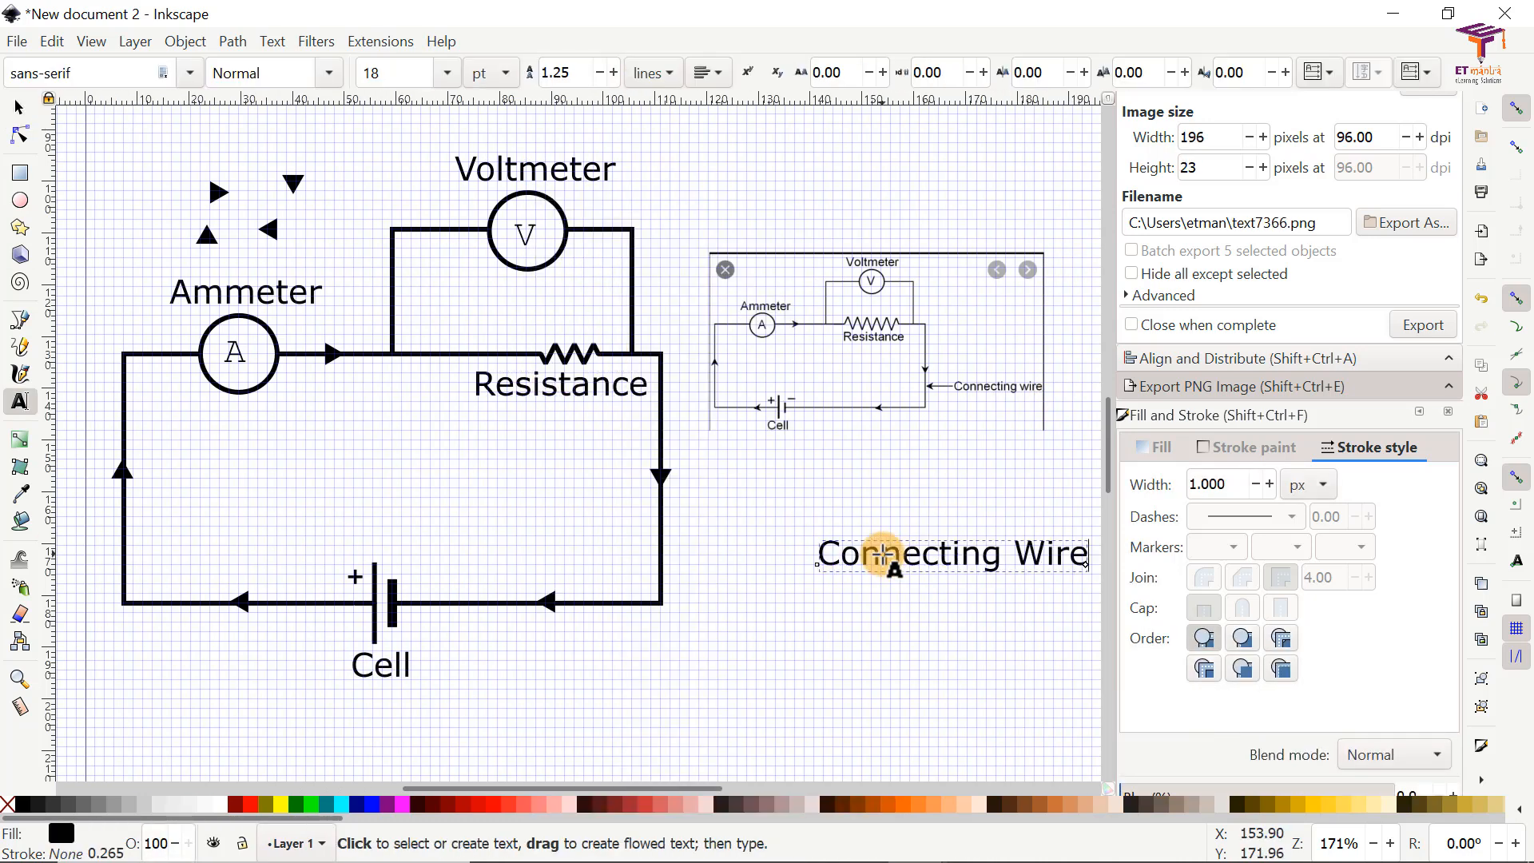
Step: Correct the new label to read "Connecting wire" and move it closer to the circuit at X 132.023, Y 169.093 mm
key(BackSpace)
key(BackSpace)
key(BackSpace)
key(BackSpace)
text(wire)
click(20, 108)
drag(986, 561, 936, 559)
click(946, 639)
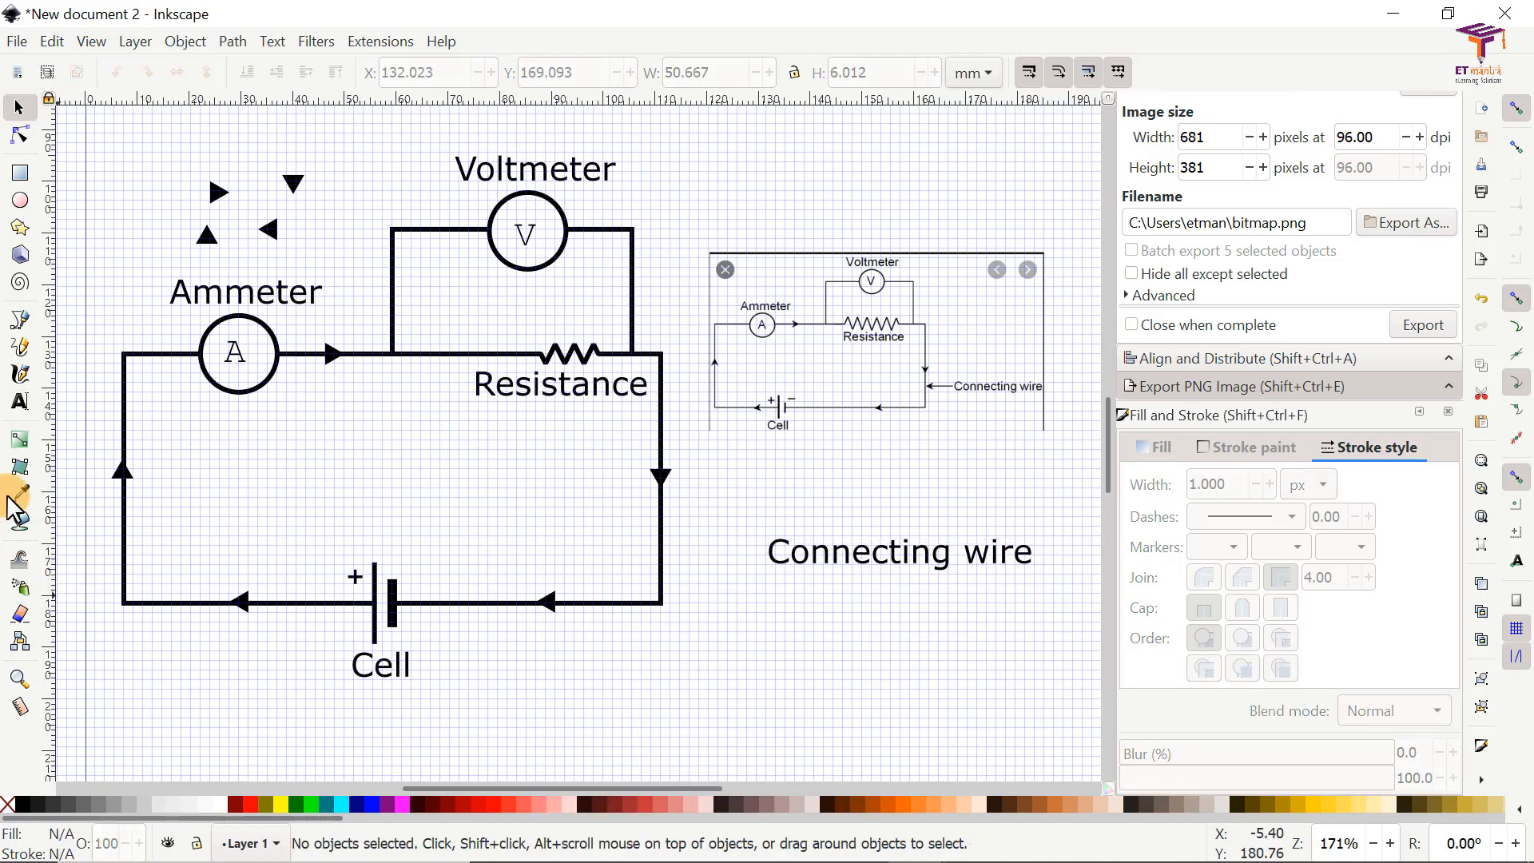
Step: Draw a horizontal line from the Connecting wire label to the circuit's right vertical wire and set its stroke width to 3.5 px
click(20, 322)
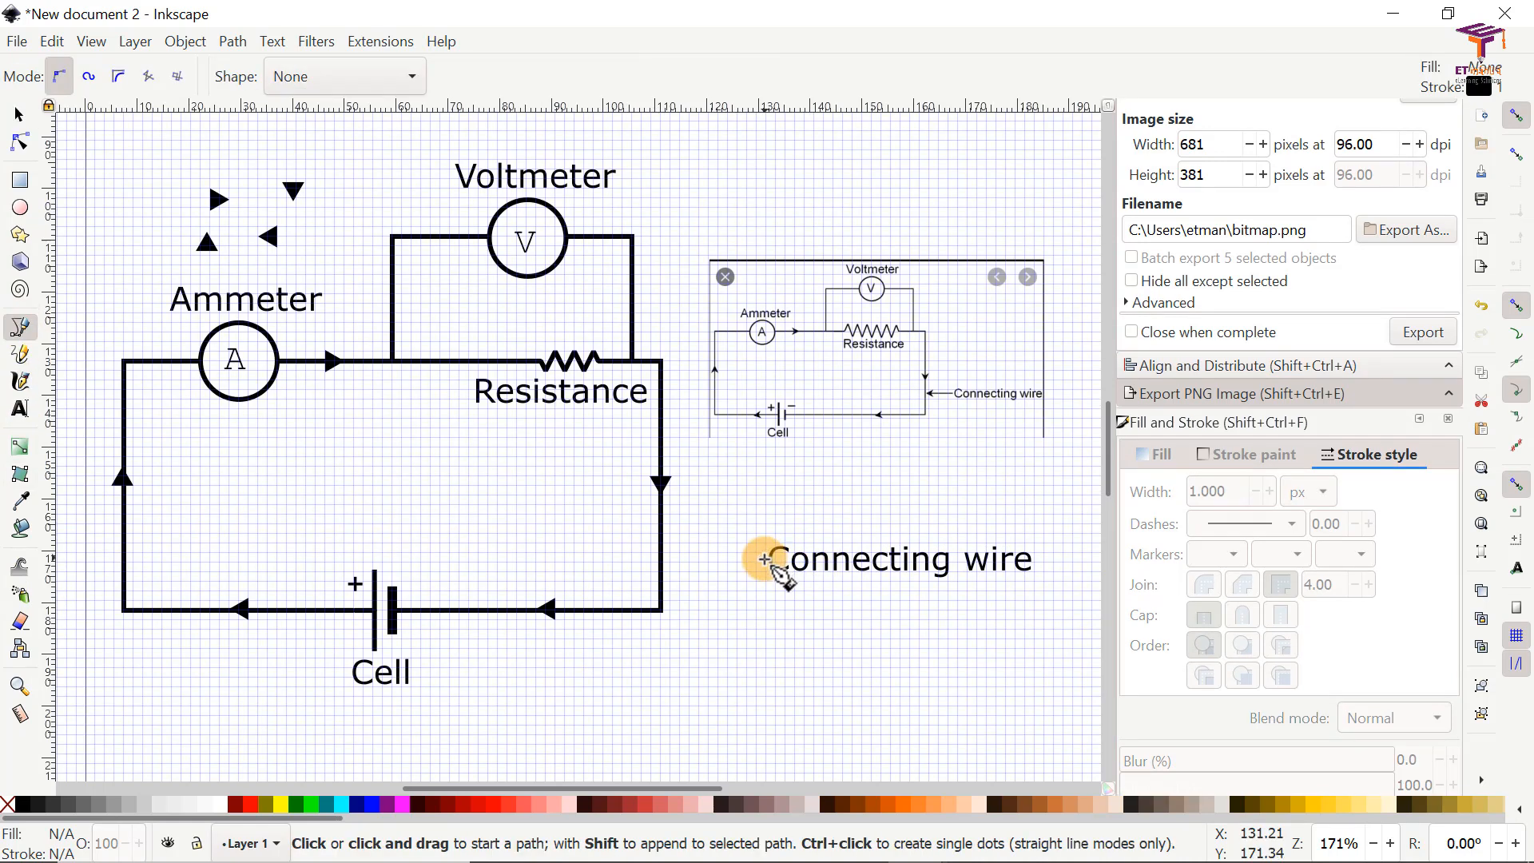
click(765, 561)
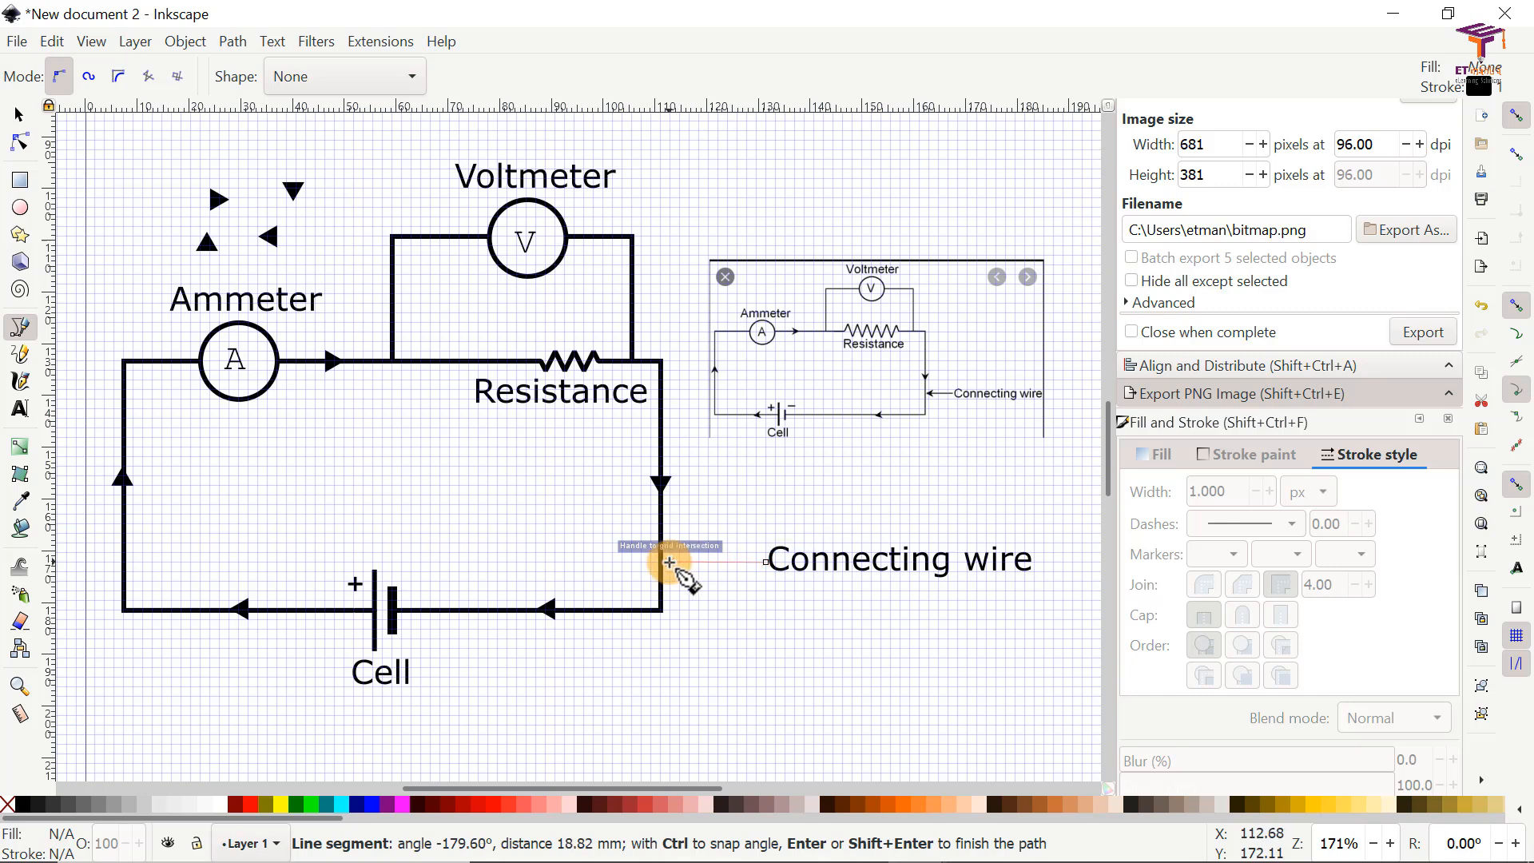
double_click(664, 564)
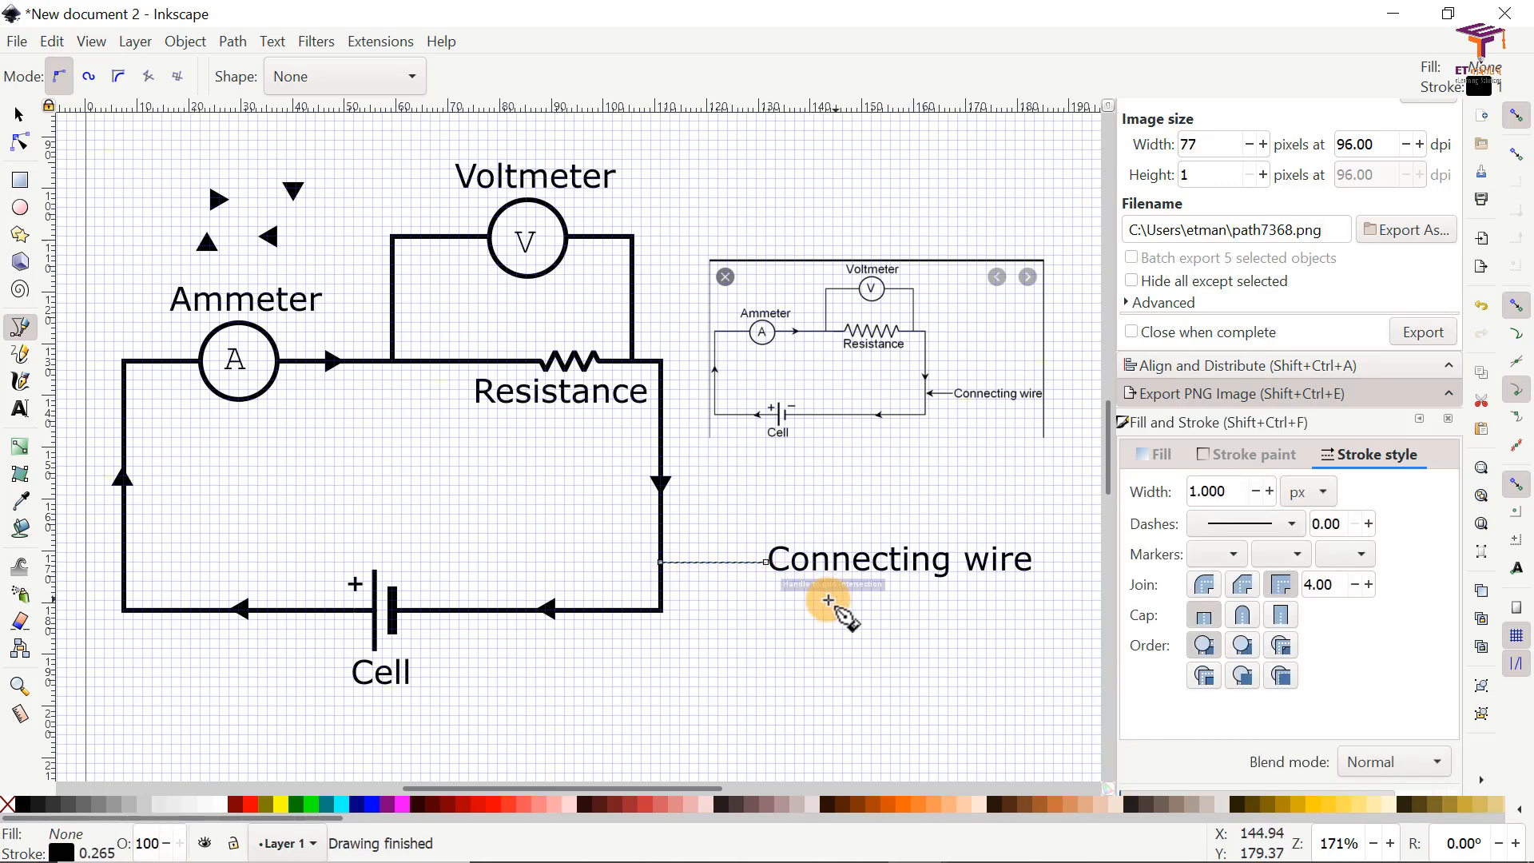
click(20, 116)
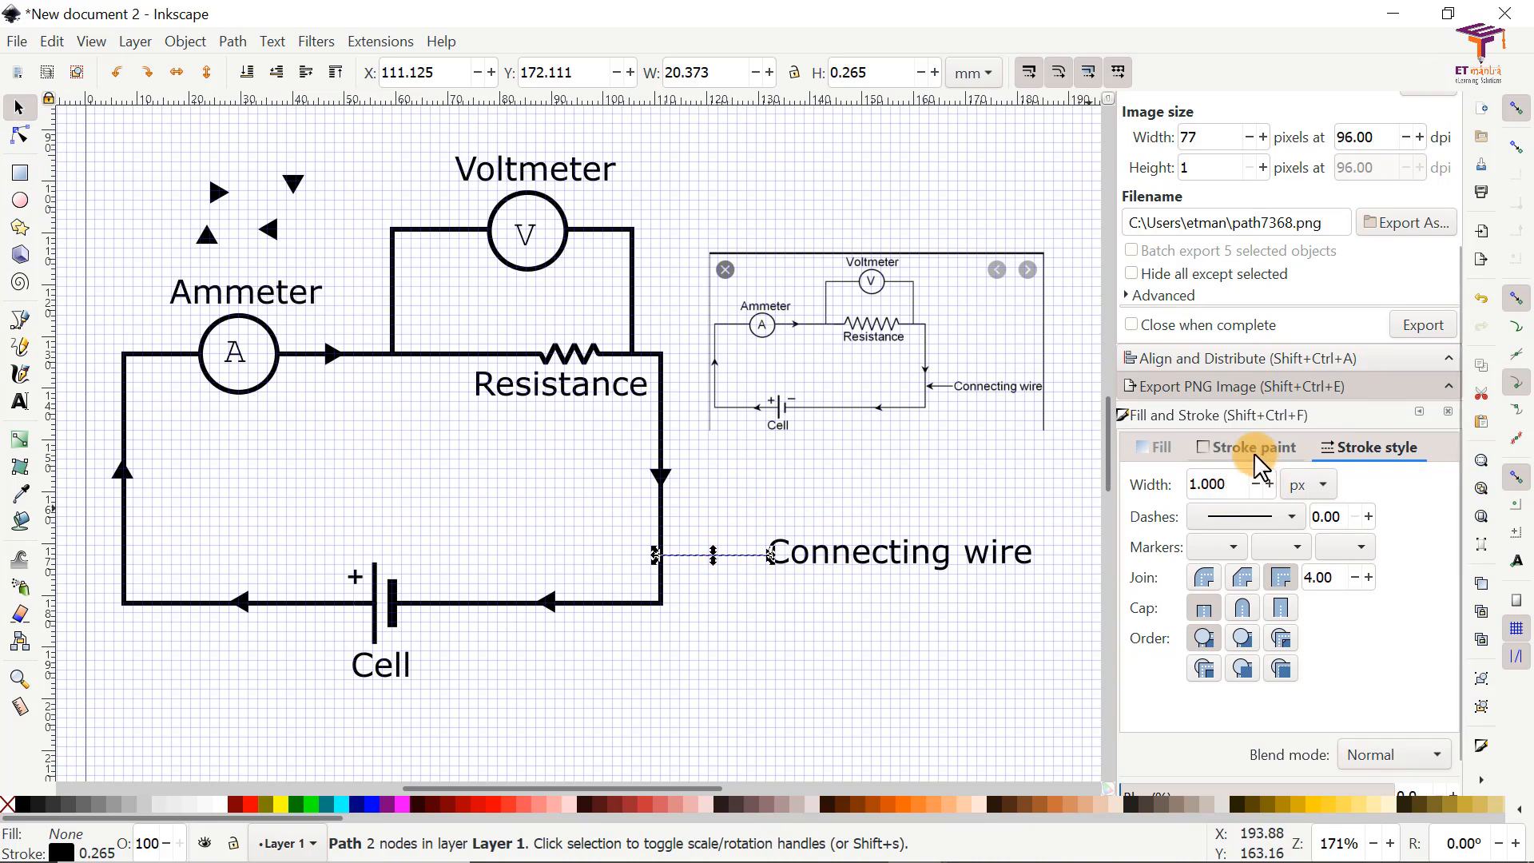
drag(1230, 486, 1181, 497)
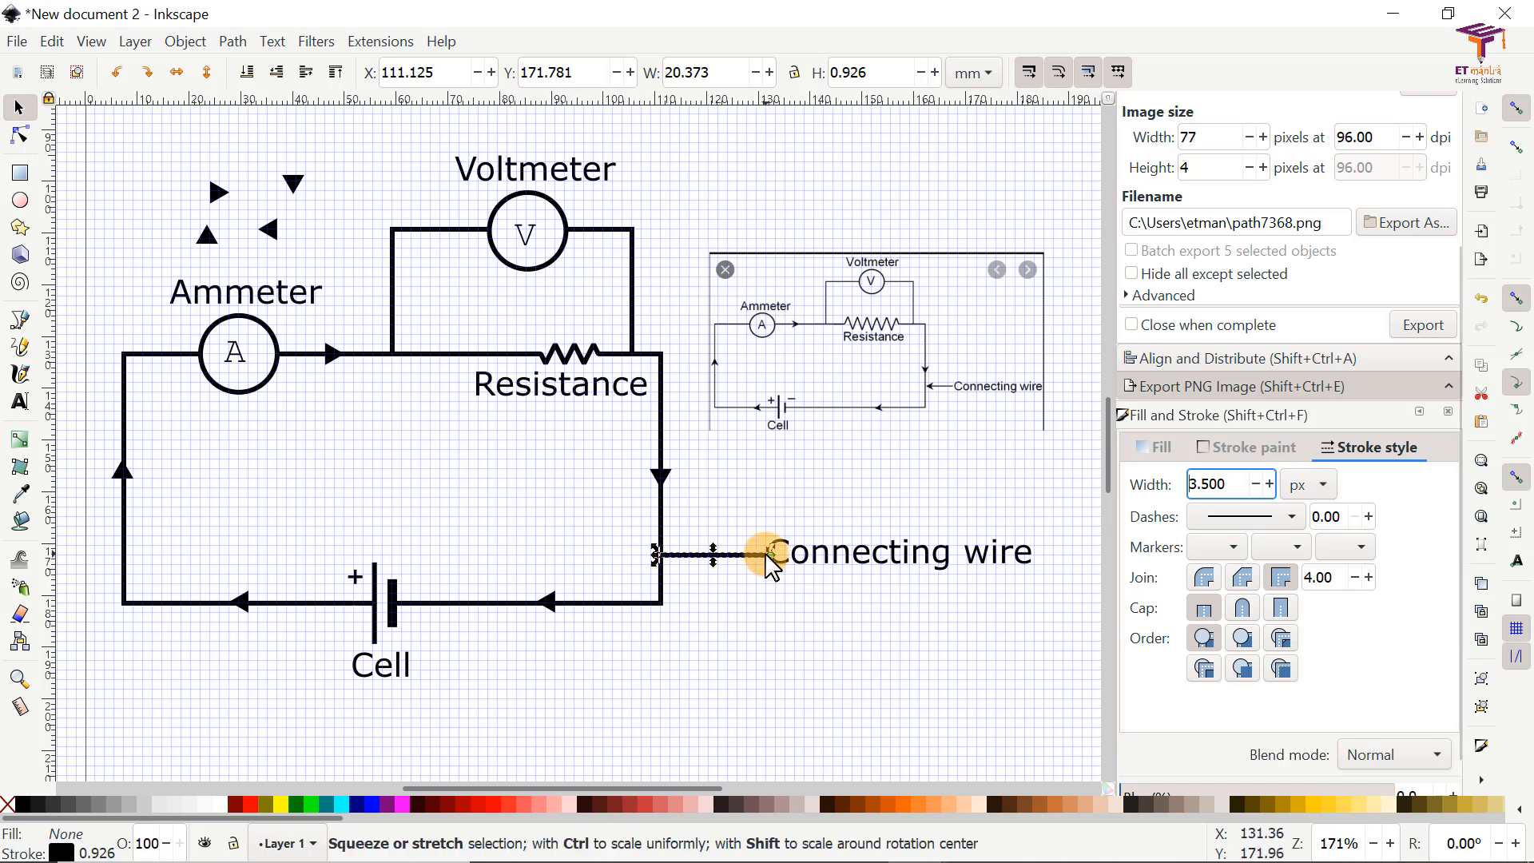
Step: Give the Connecting wire pointer line a small arrowhead end marker pointing at the wire, trying the larger arrow markers first
click(1355, 545)
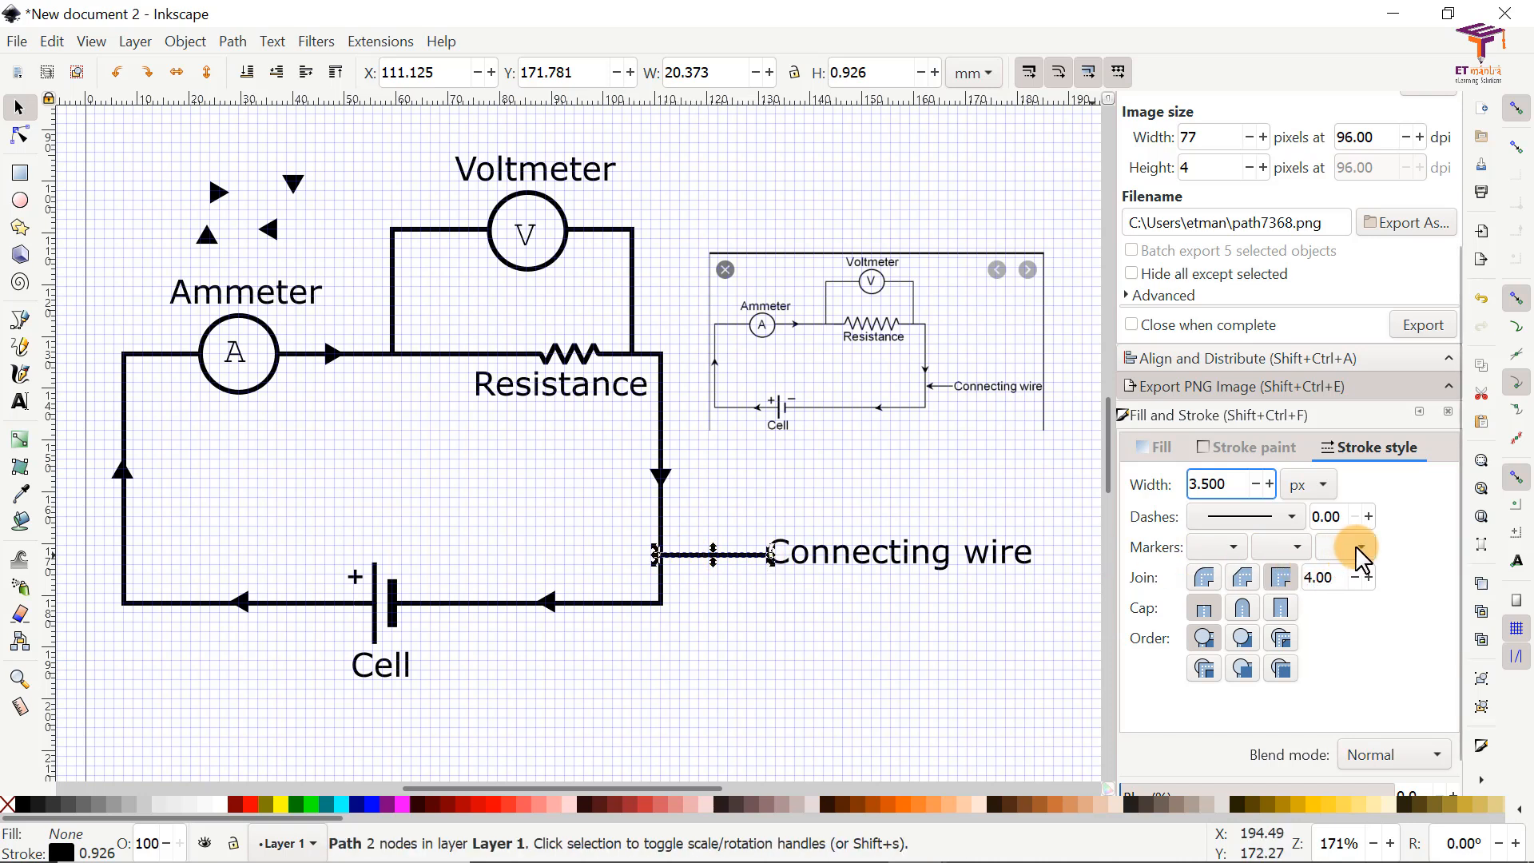
click(1359, 567)
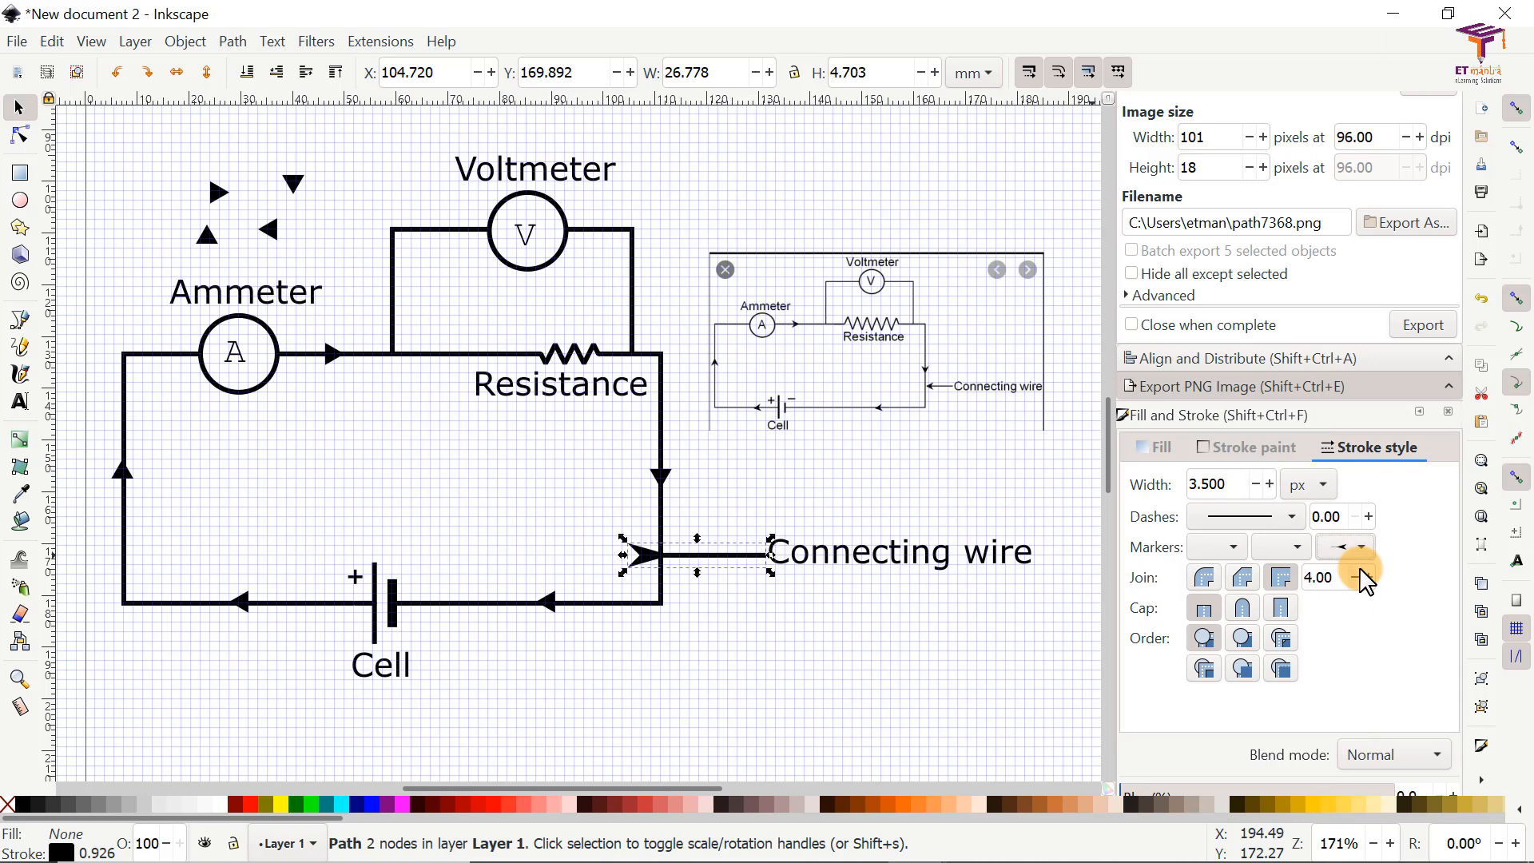
click(1360, 557)
click(1351, 601)
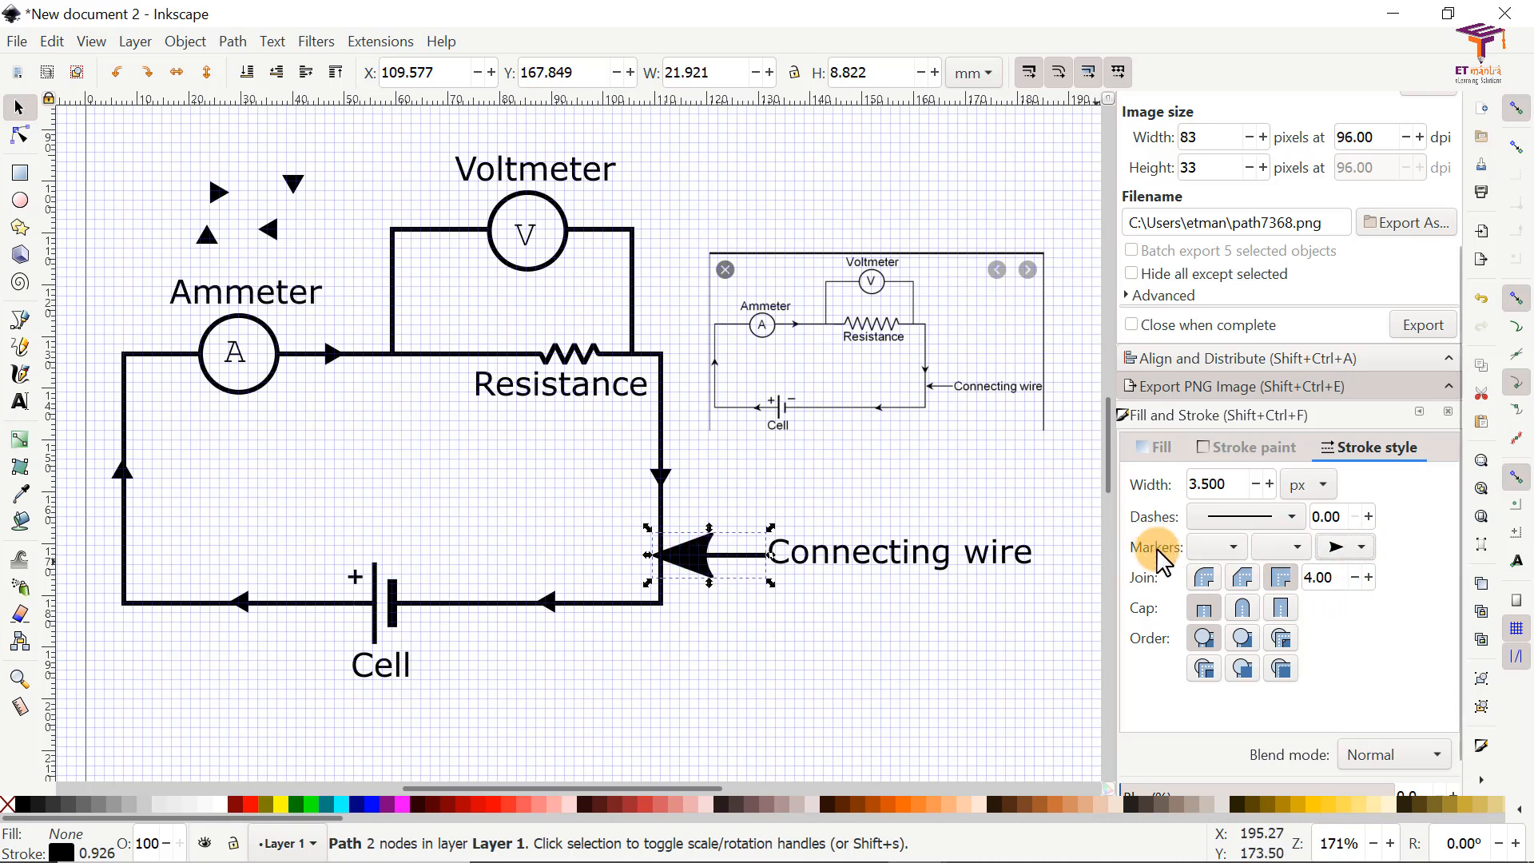
click(1357, 550)
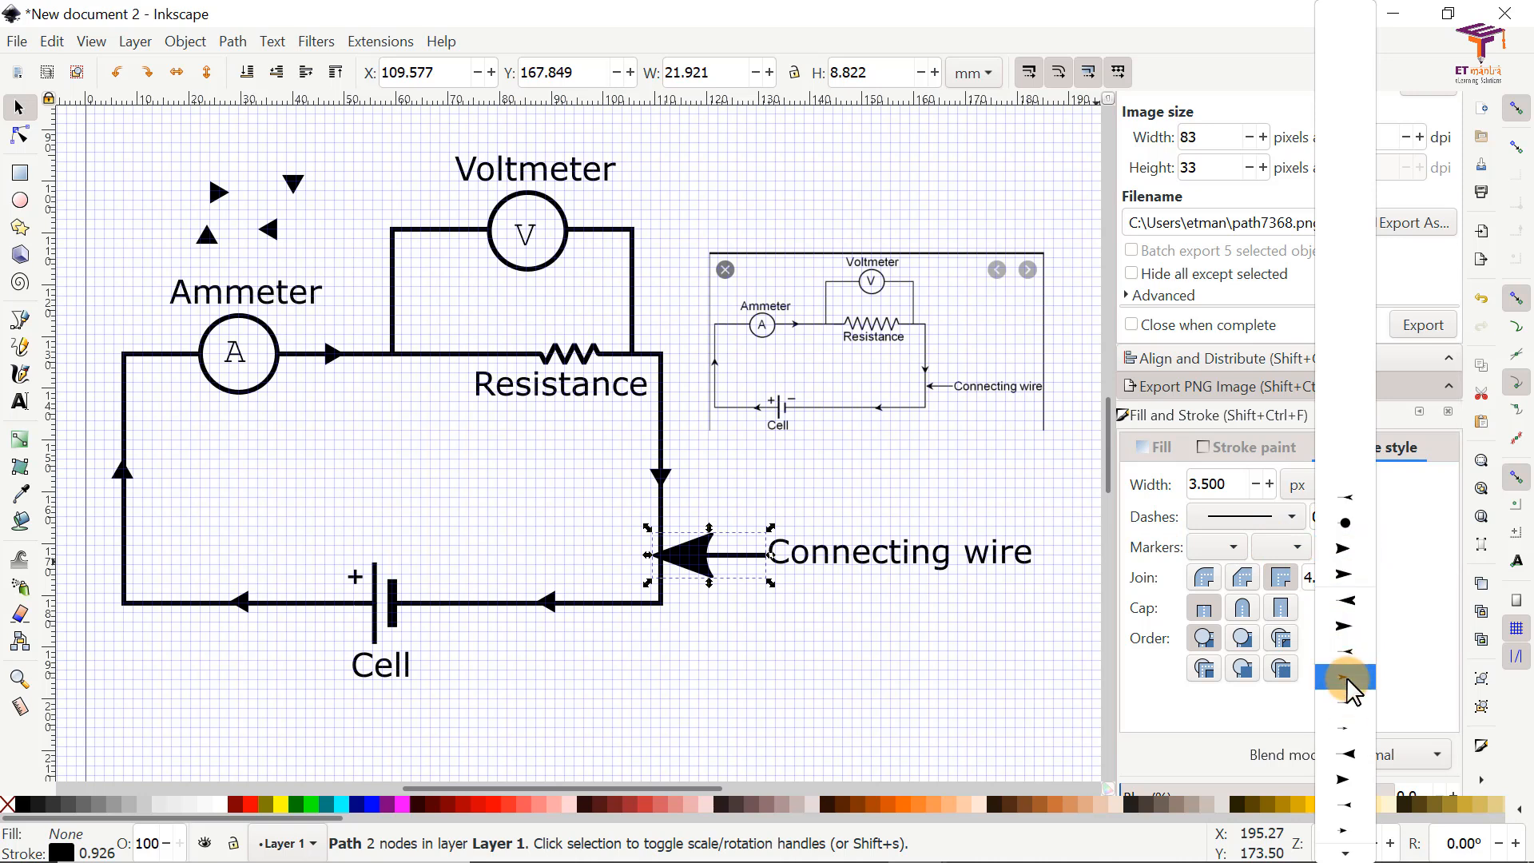
click(1349, 679)
click(1355, 551)
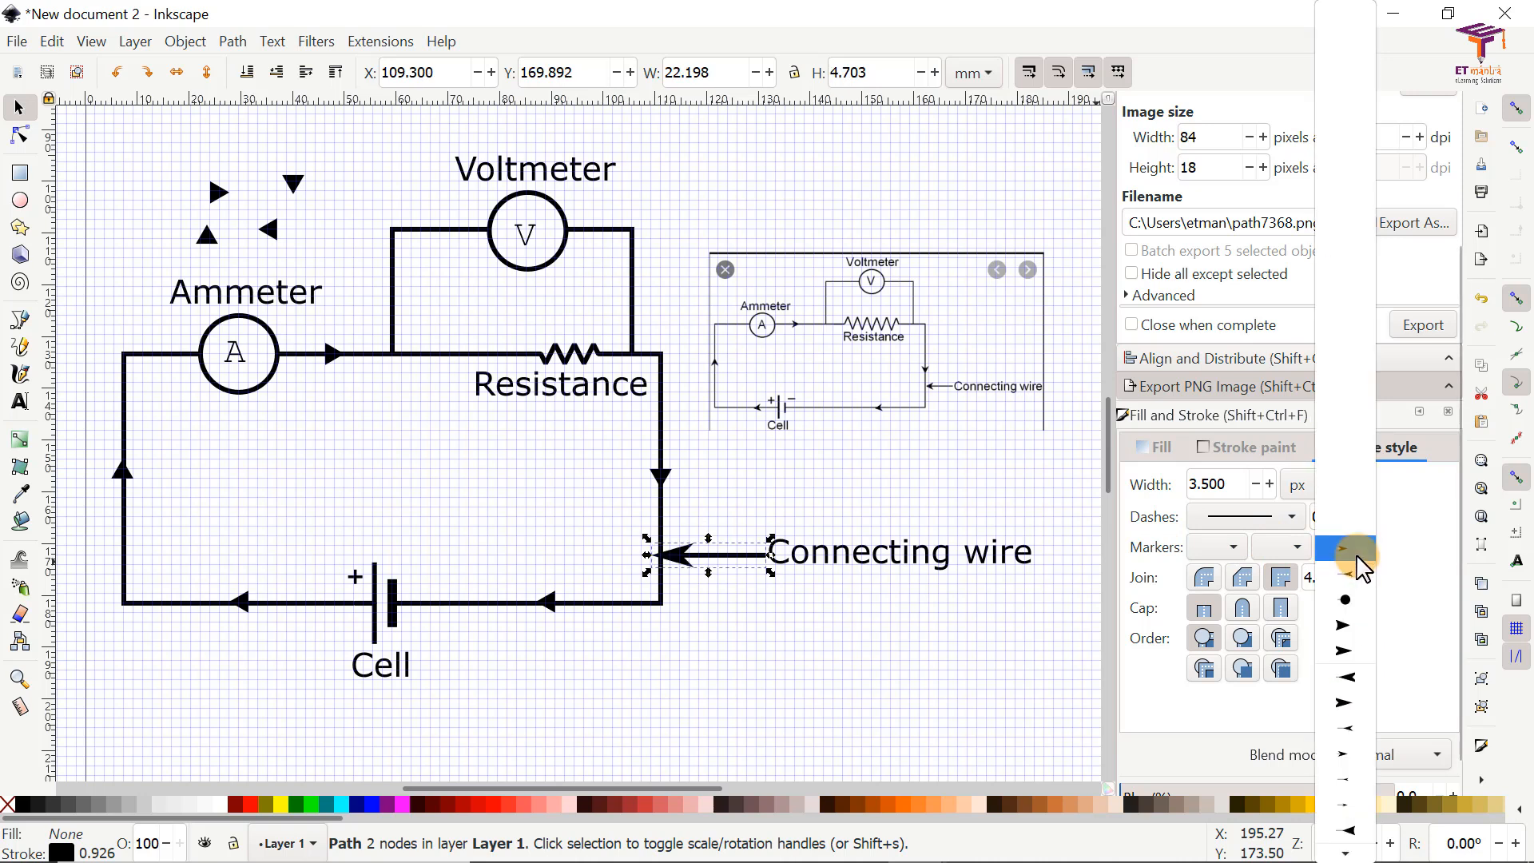
click(1346, 798)
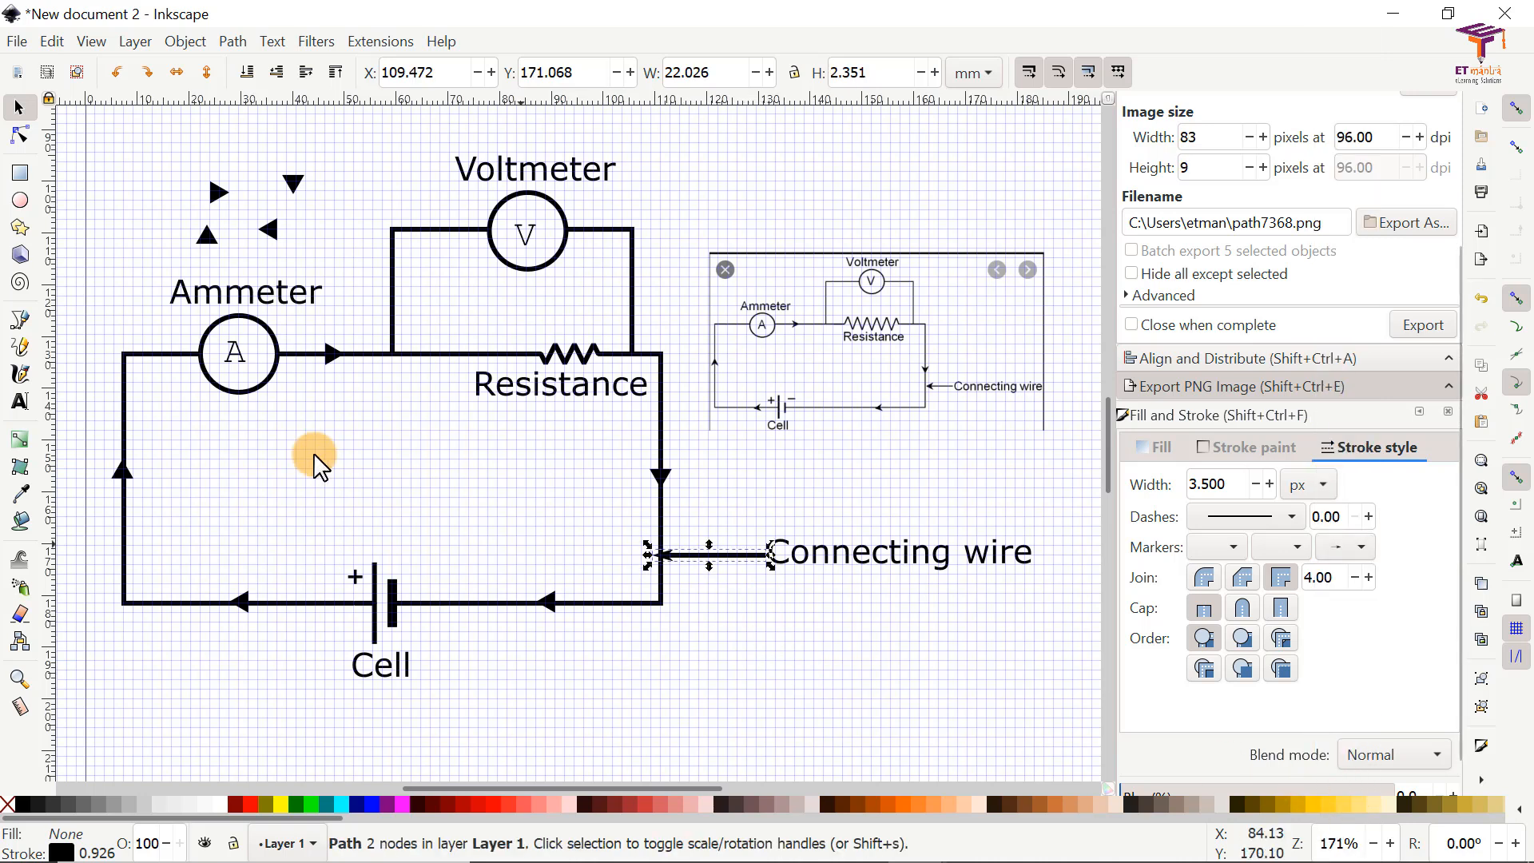
Step: Shorten the pointer's arrow end to leave a gap before the wire, and align the Connecting wire label at X 131.869, Y 169.865 mm
click(18, 136)
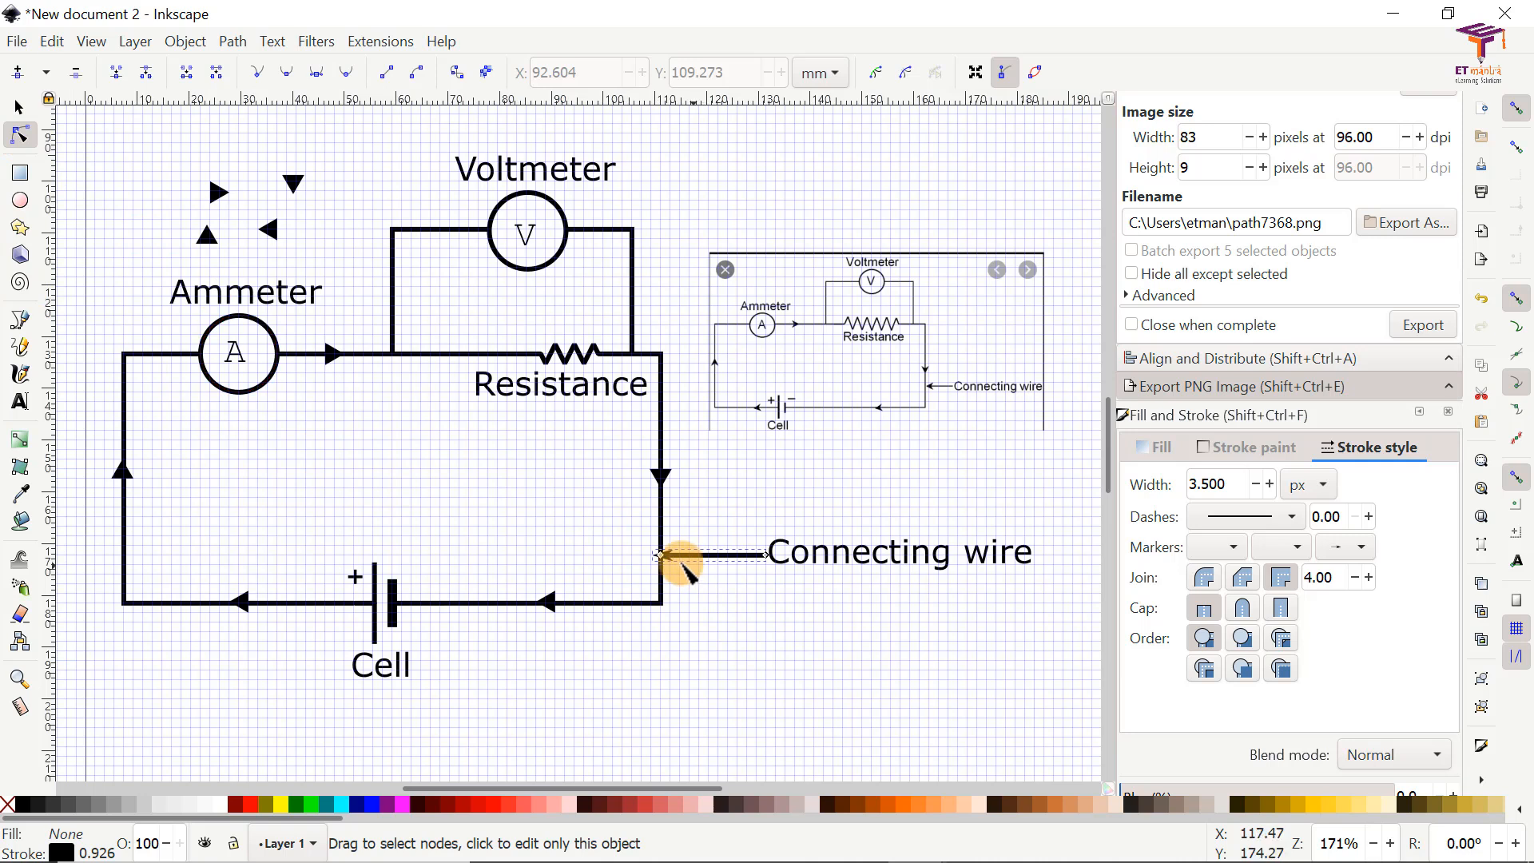
drag(661, 554, 697, 554)
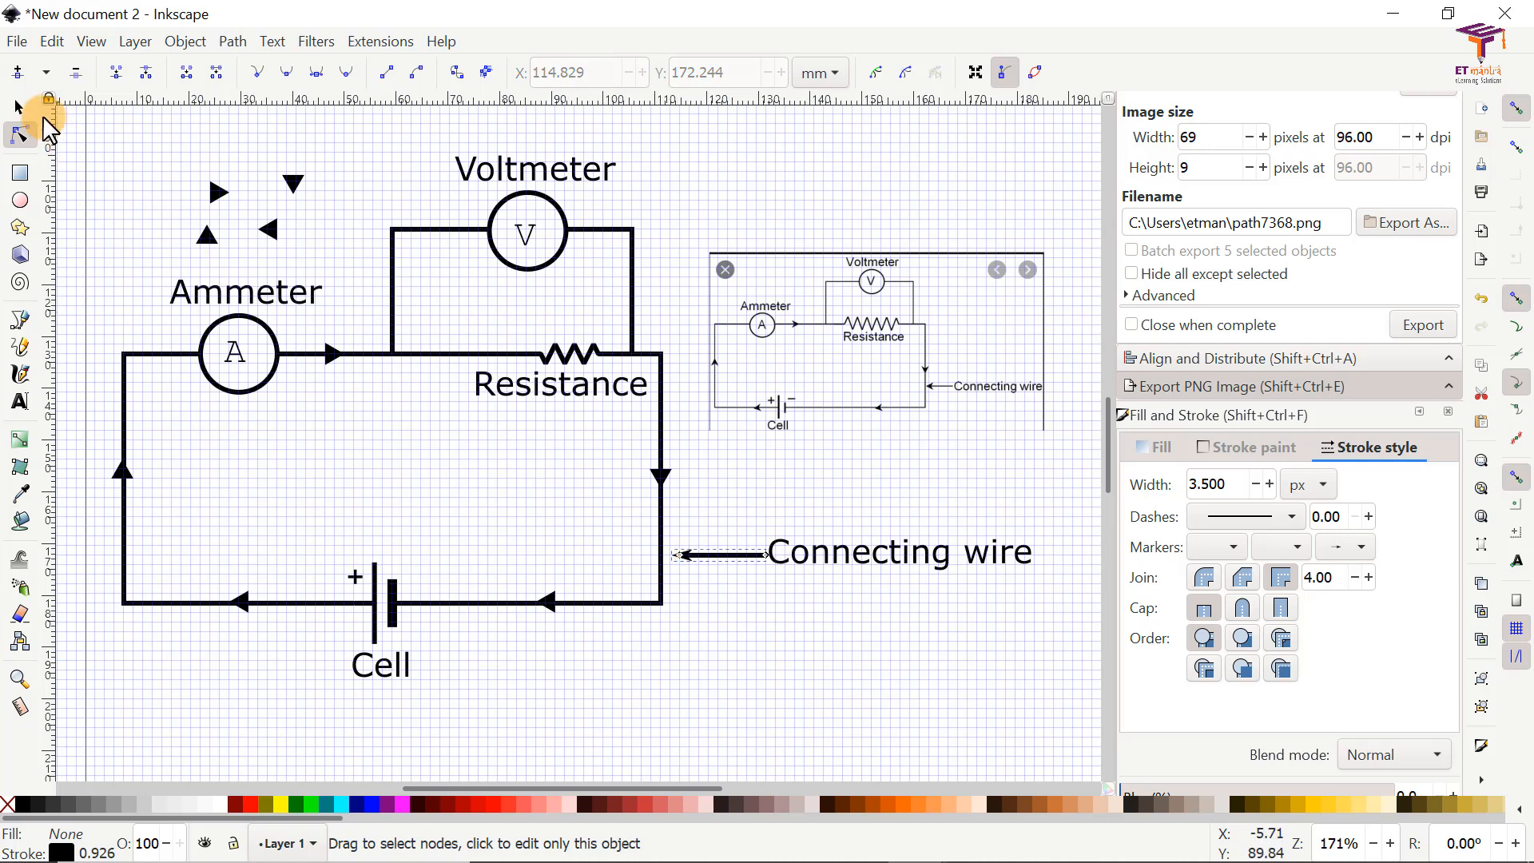
click(17, 107)
click(757, 626)
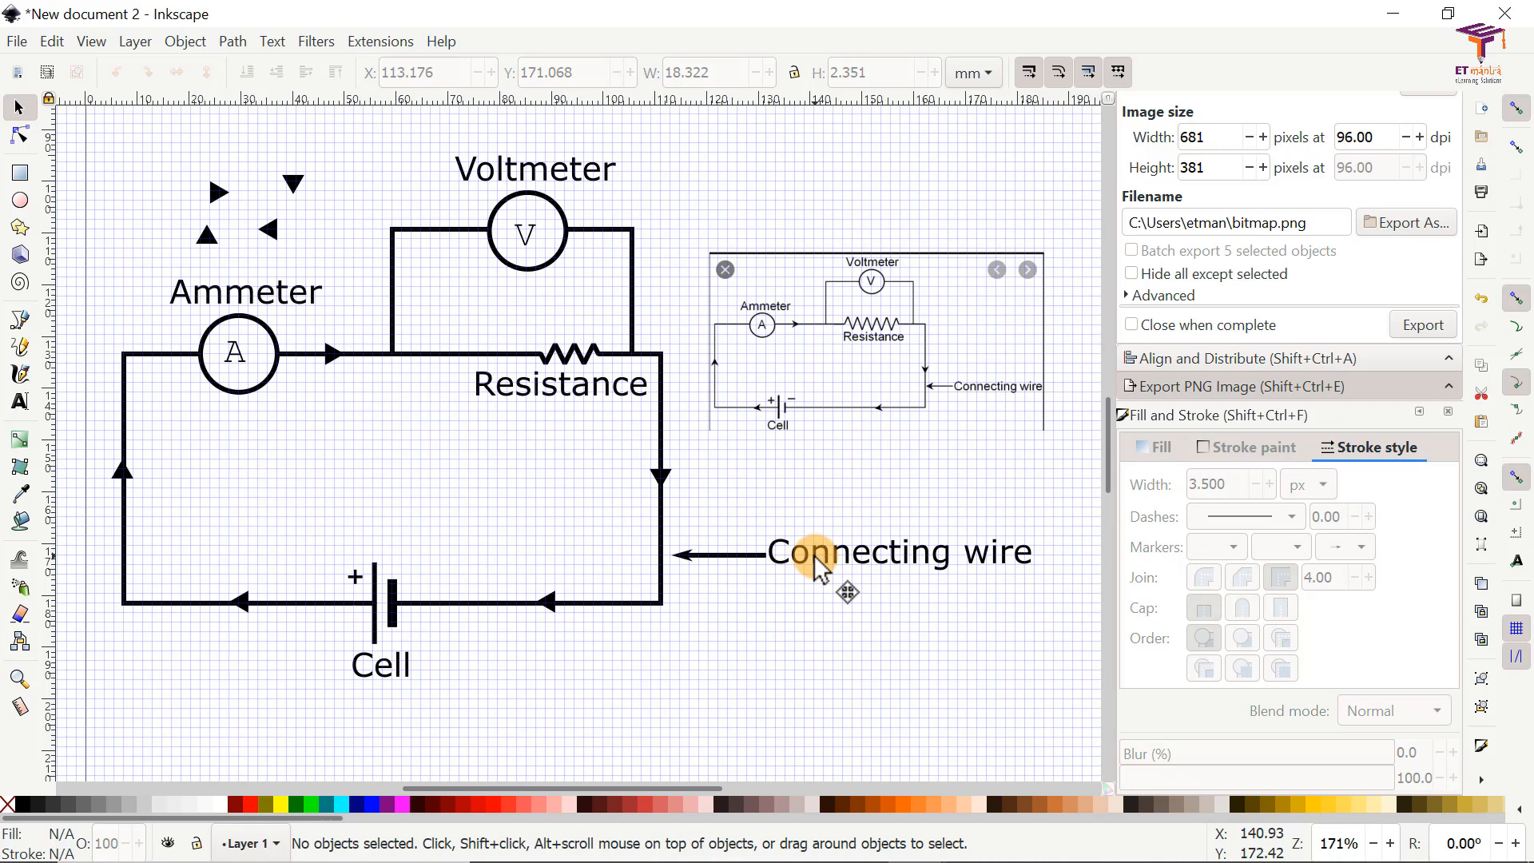
drag(816, 558, 817, 569)
click(873, 654)
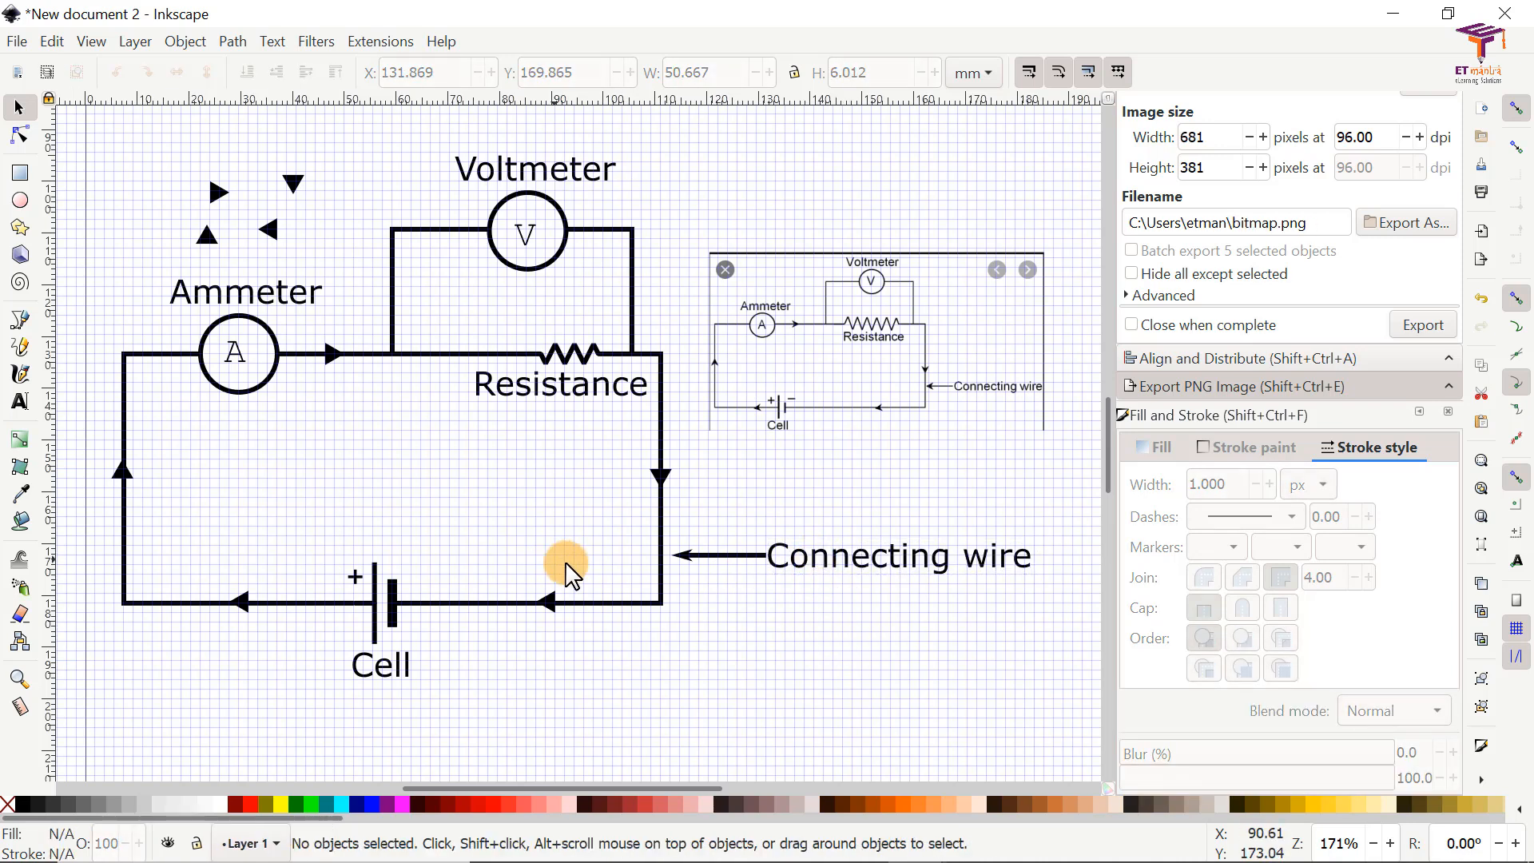
Step: Move the four spare triangles farther above the circuit and delete the reference image
ctrl+scroll(739, 620, down, 2)
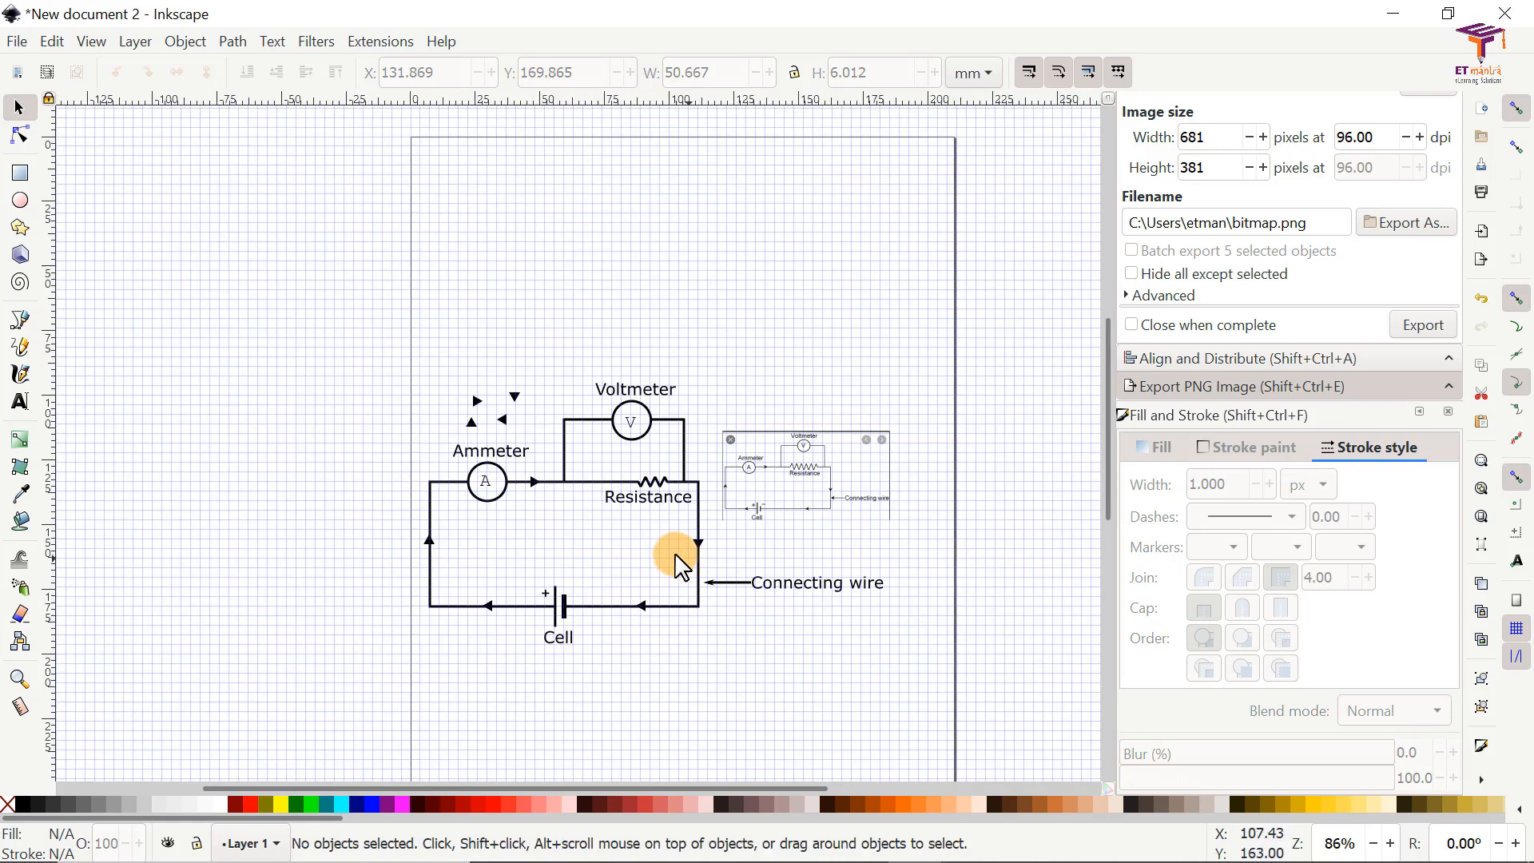
drag(400, 324, 515, 302)
drag(803, 475, 847, 477)
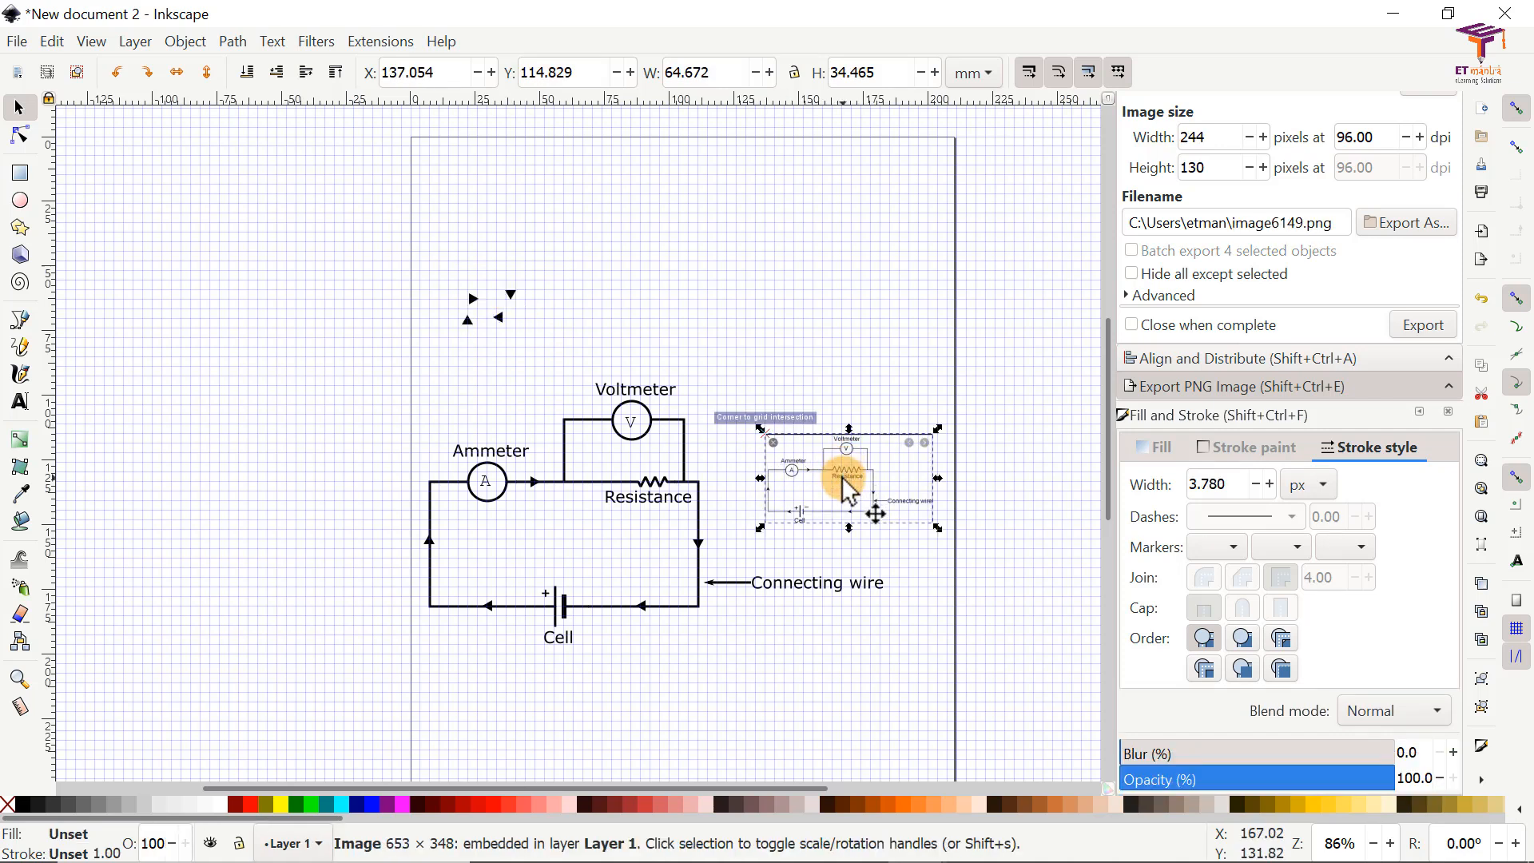
key(Delete)
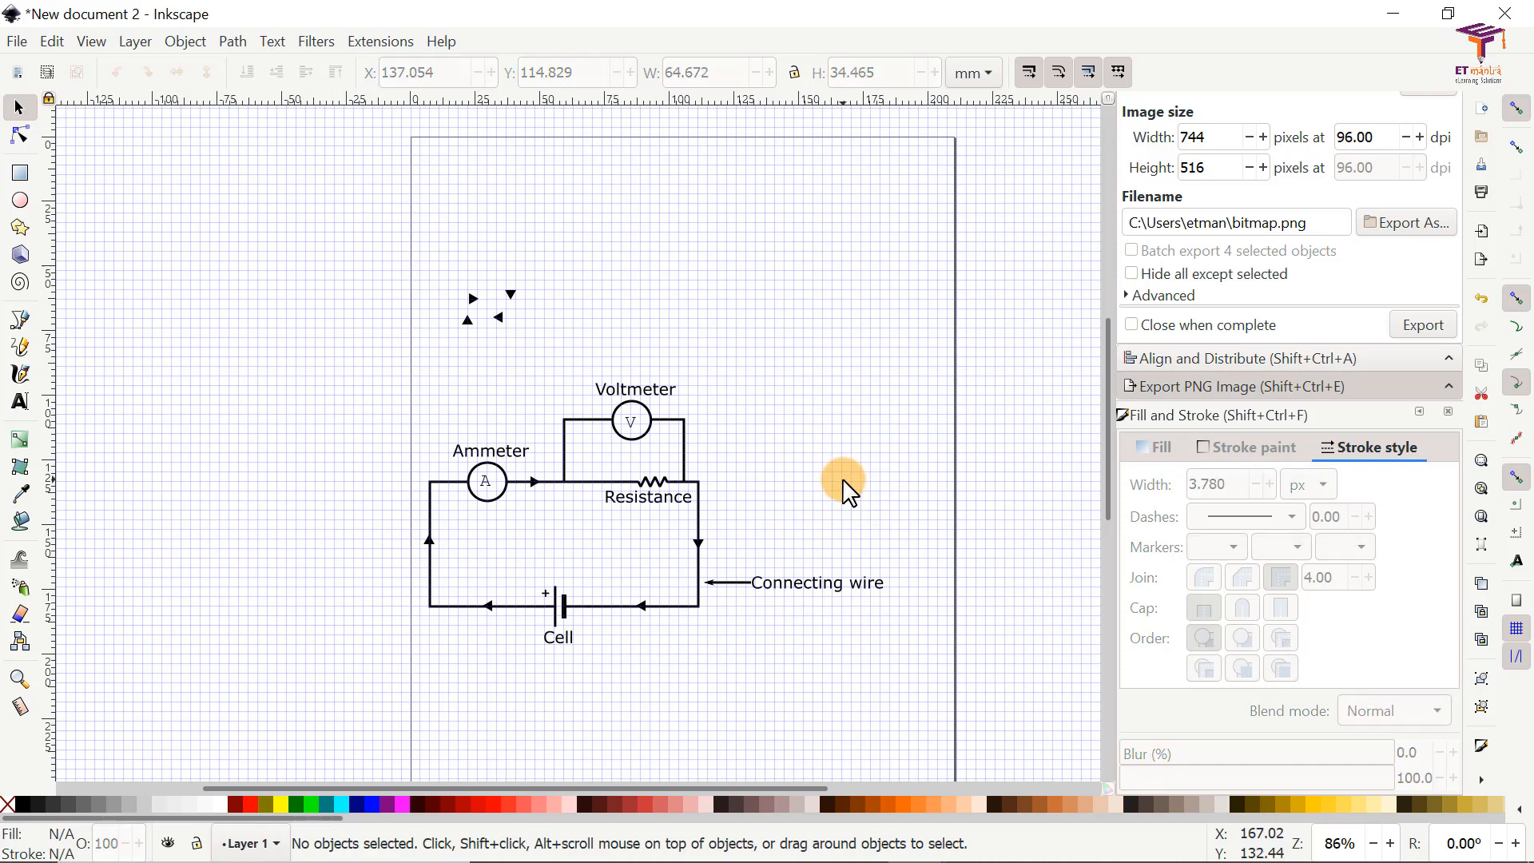
Step: Save the drawing as an Inkscape SVG file named "circuit diagram demo"
click(19, 43)
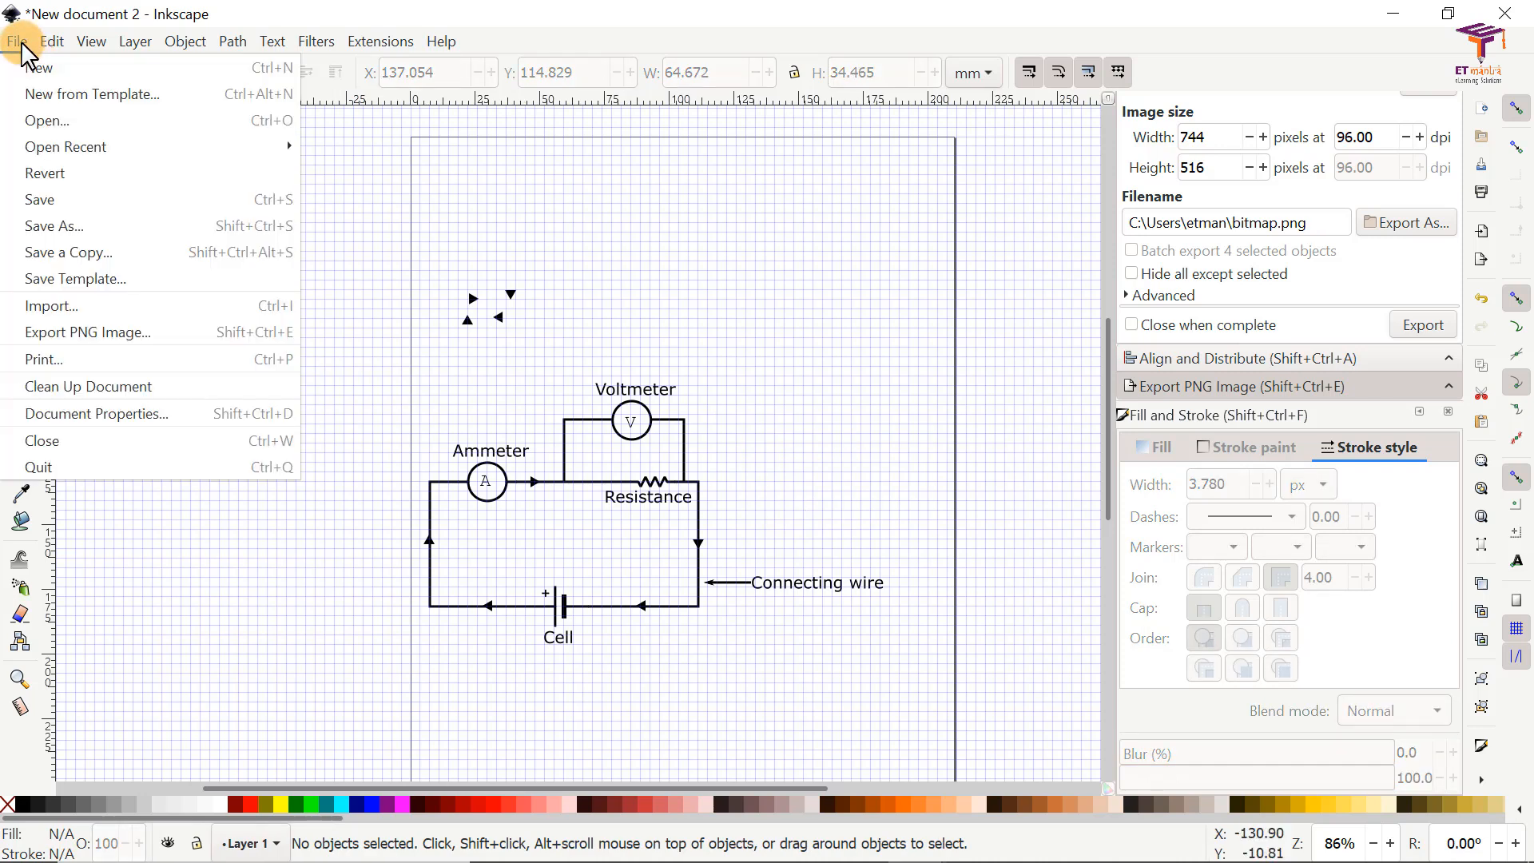
click(69, 224)
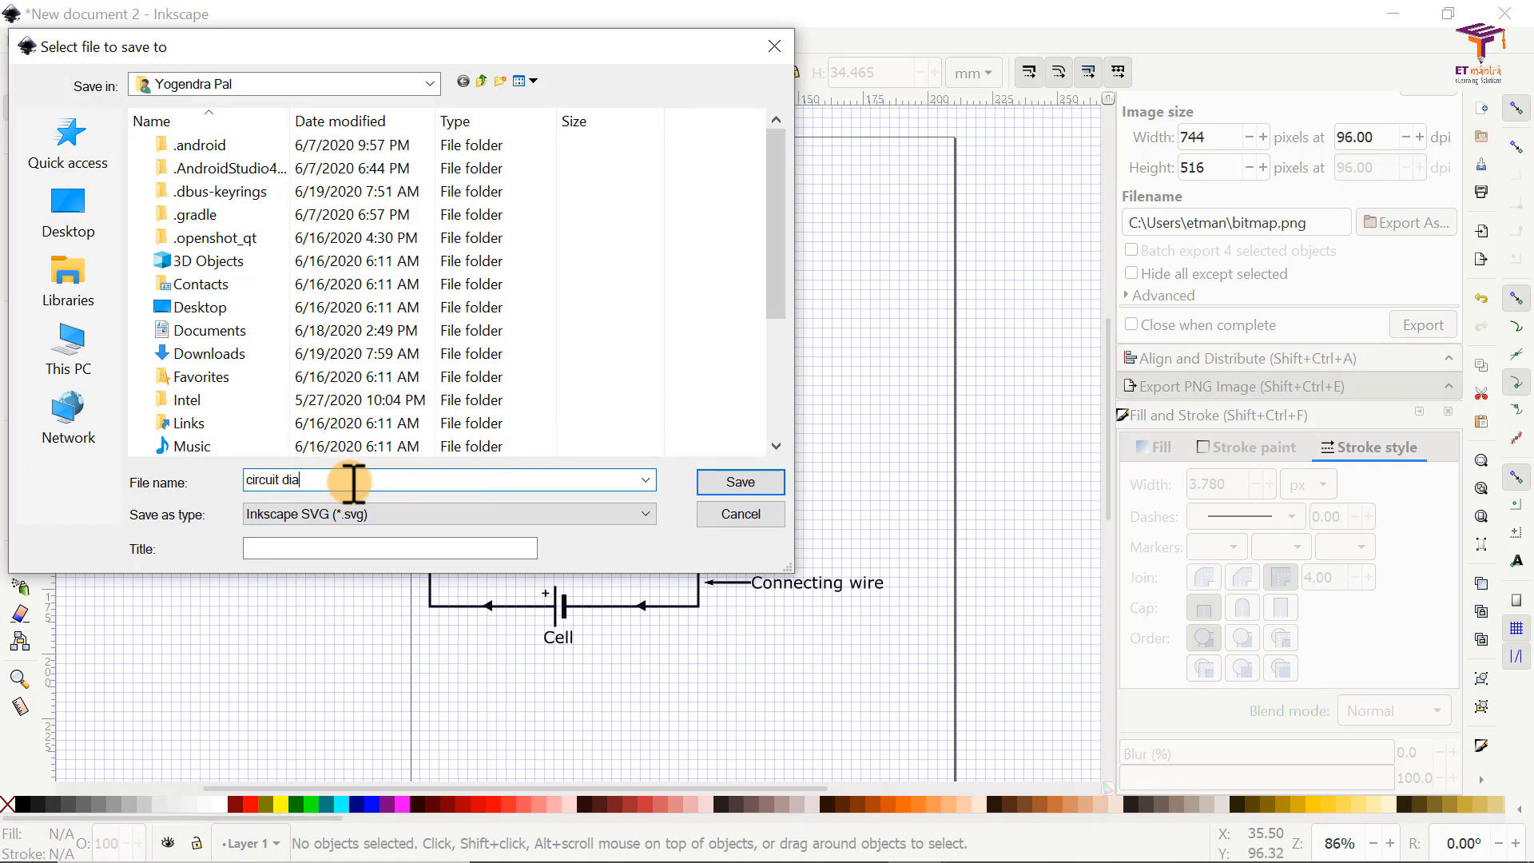
key(Return)
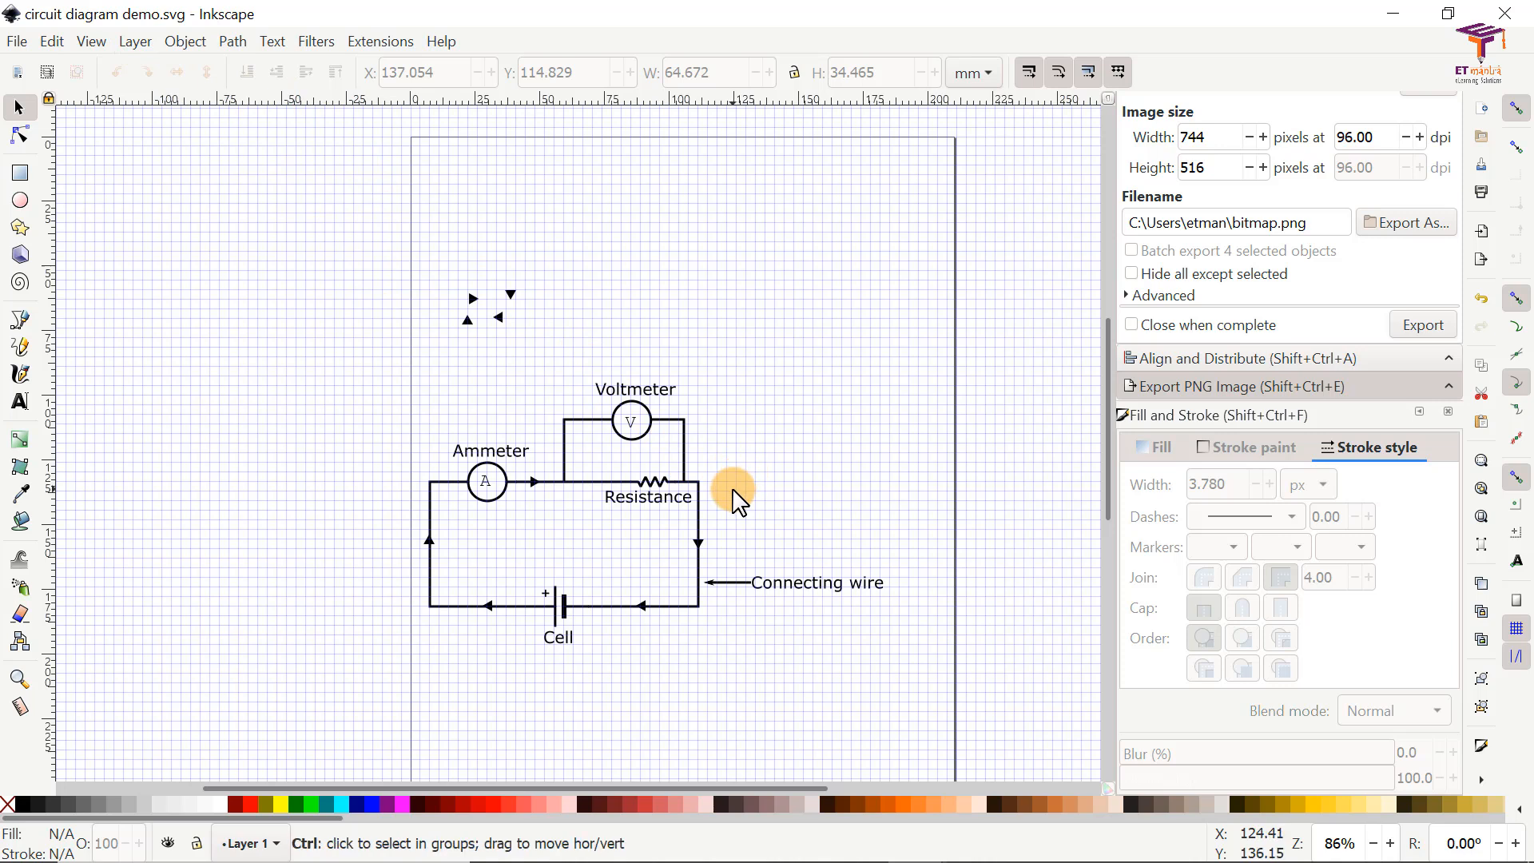
Step: Switch to PowerPoint and create a blank presentation
ctrl+scroll(729, 496, up, 1)
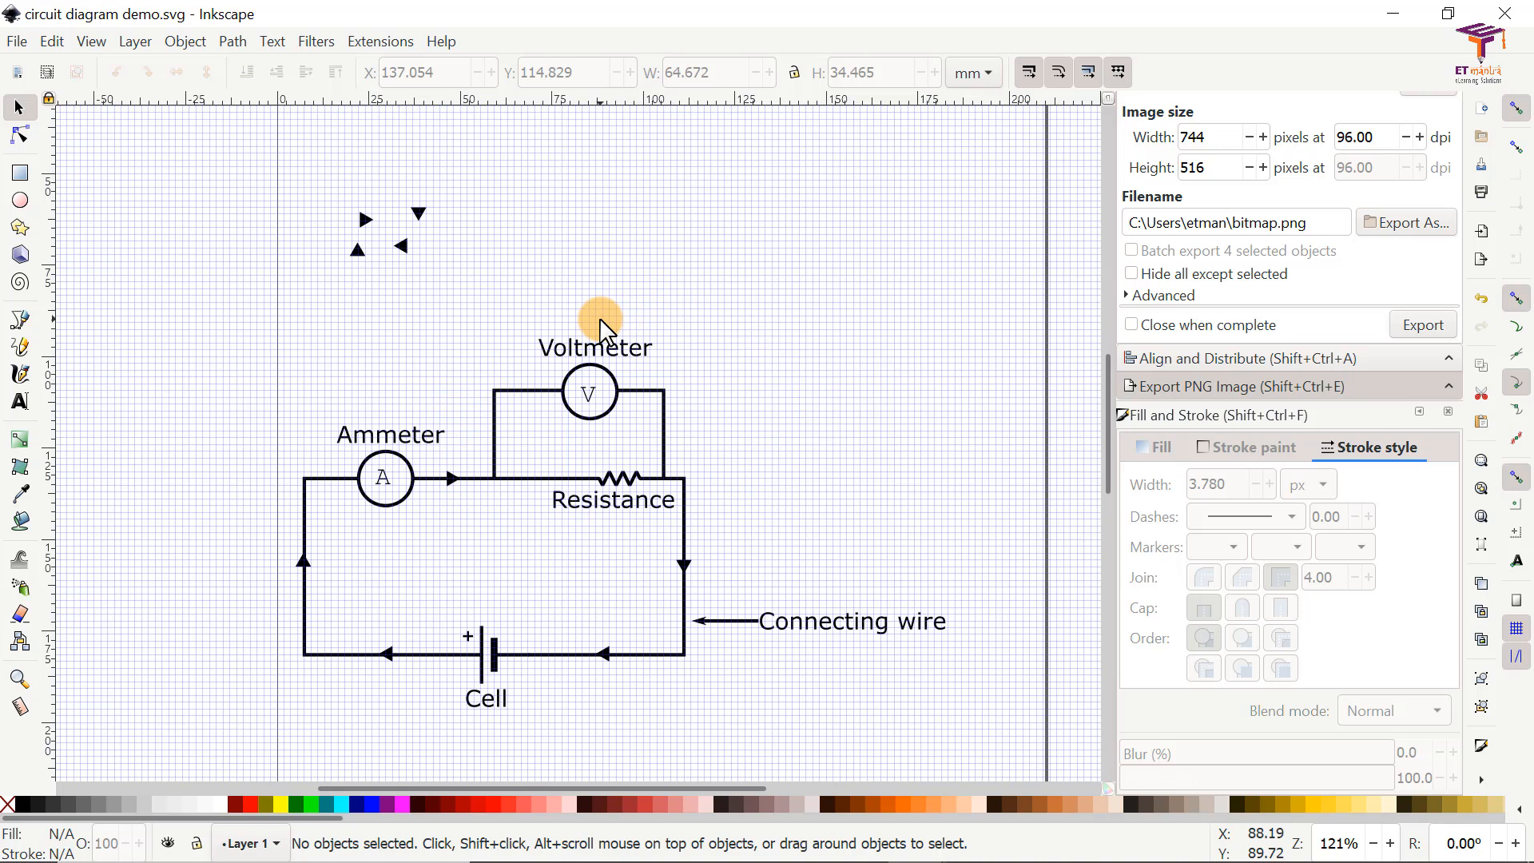
key(super)
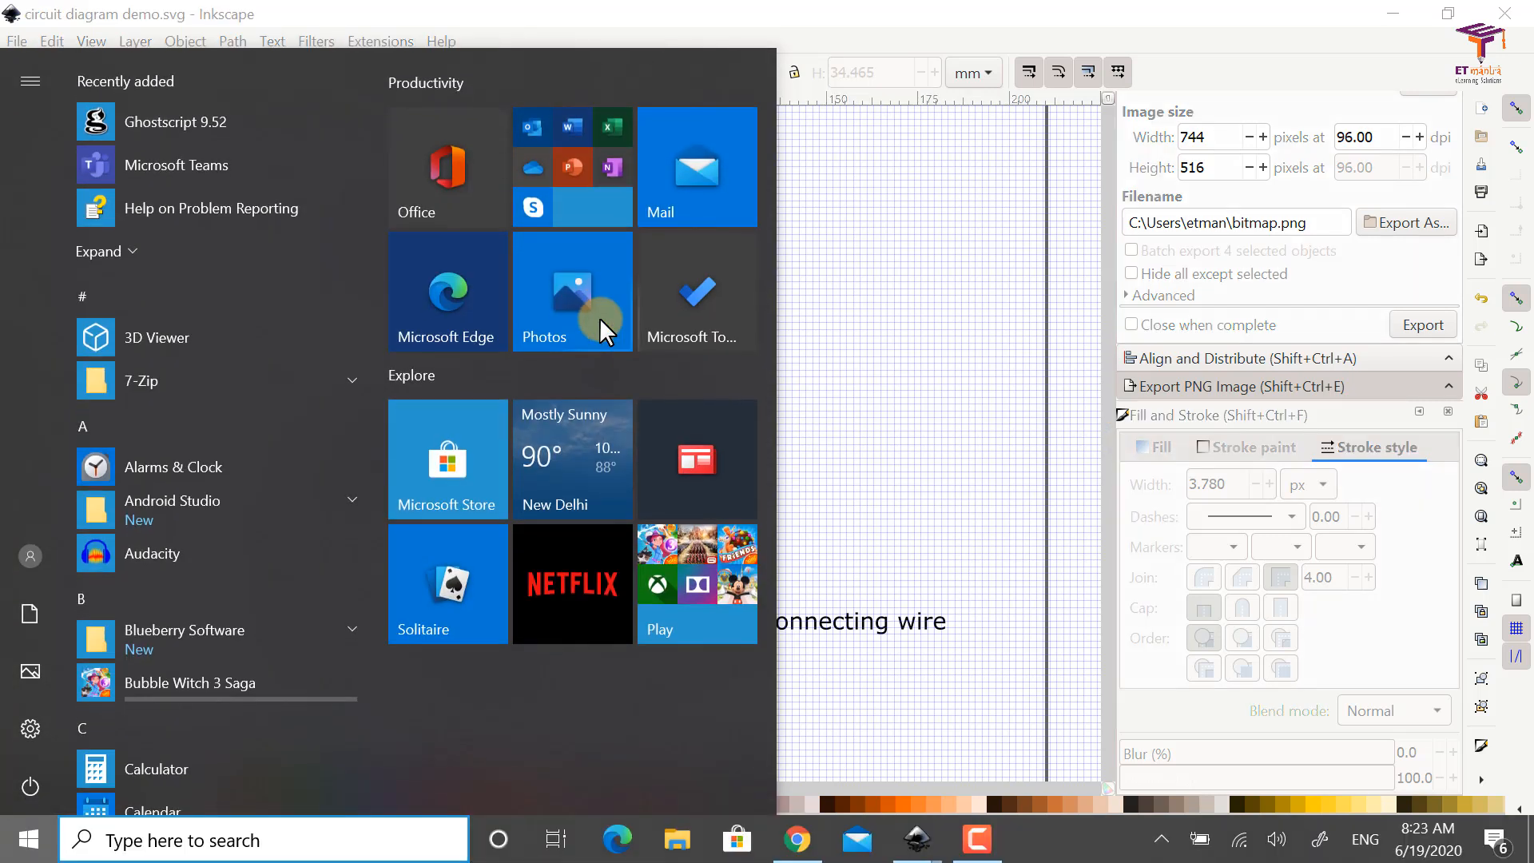
text(p)
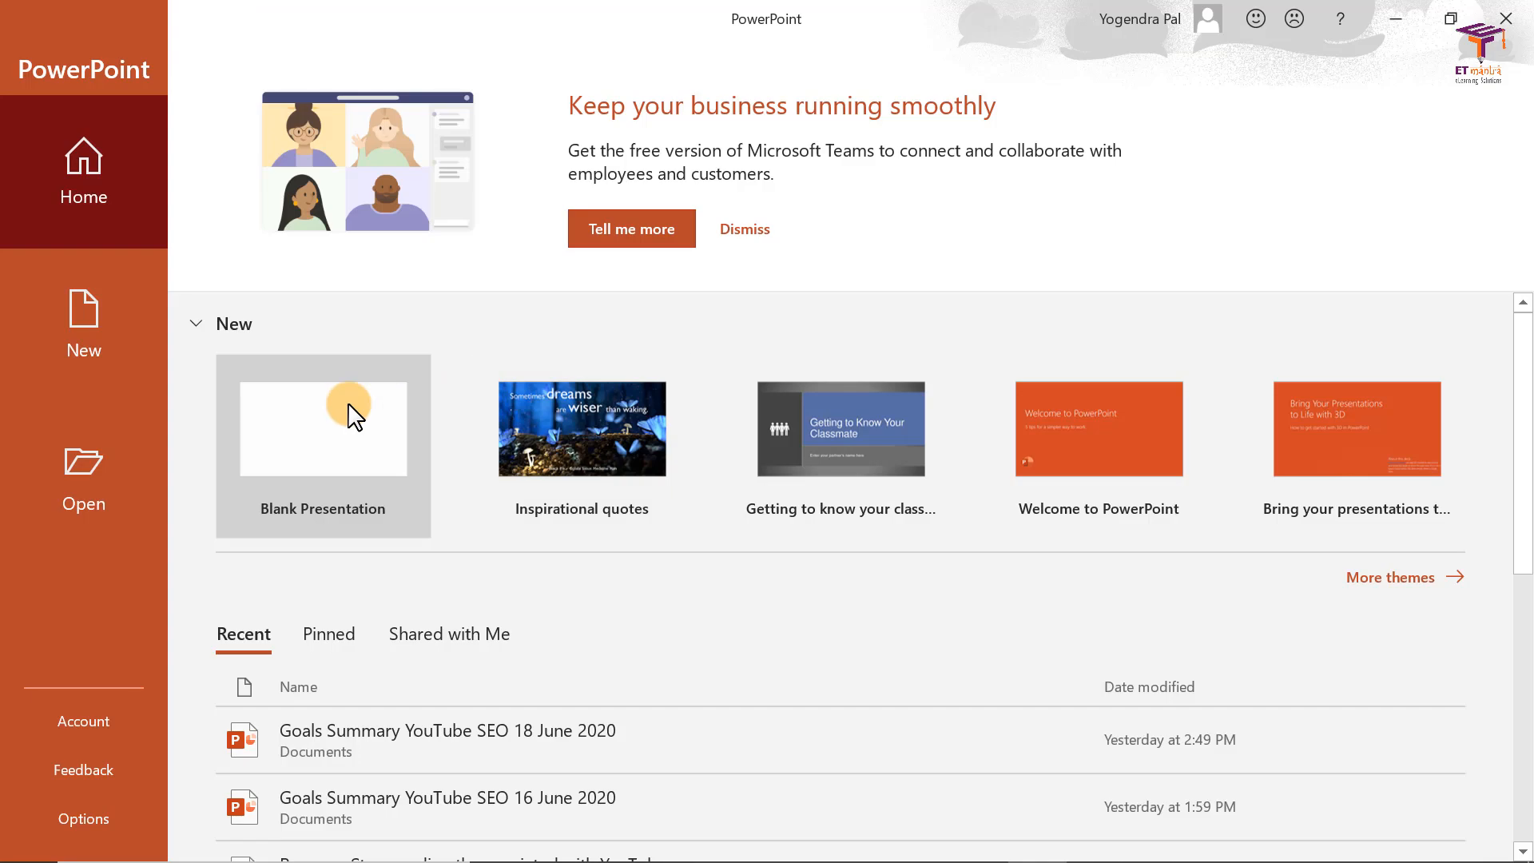
click(352, 416)
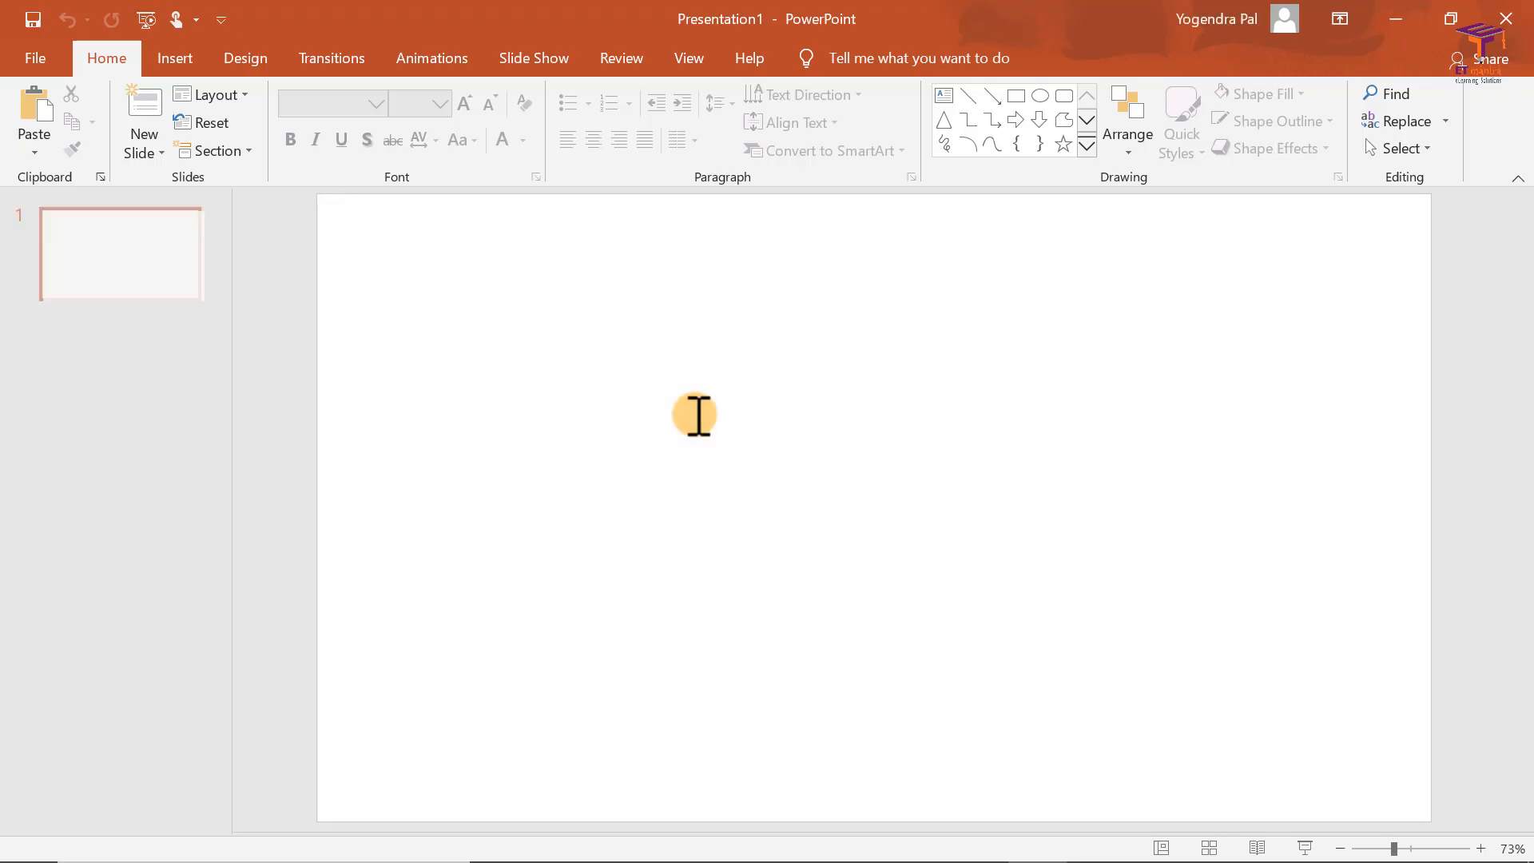
Step: Add a new slide after the title slide in the blank presentation
click(616, 394)
click(120, 273)
right_click(116, 270)
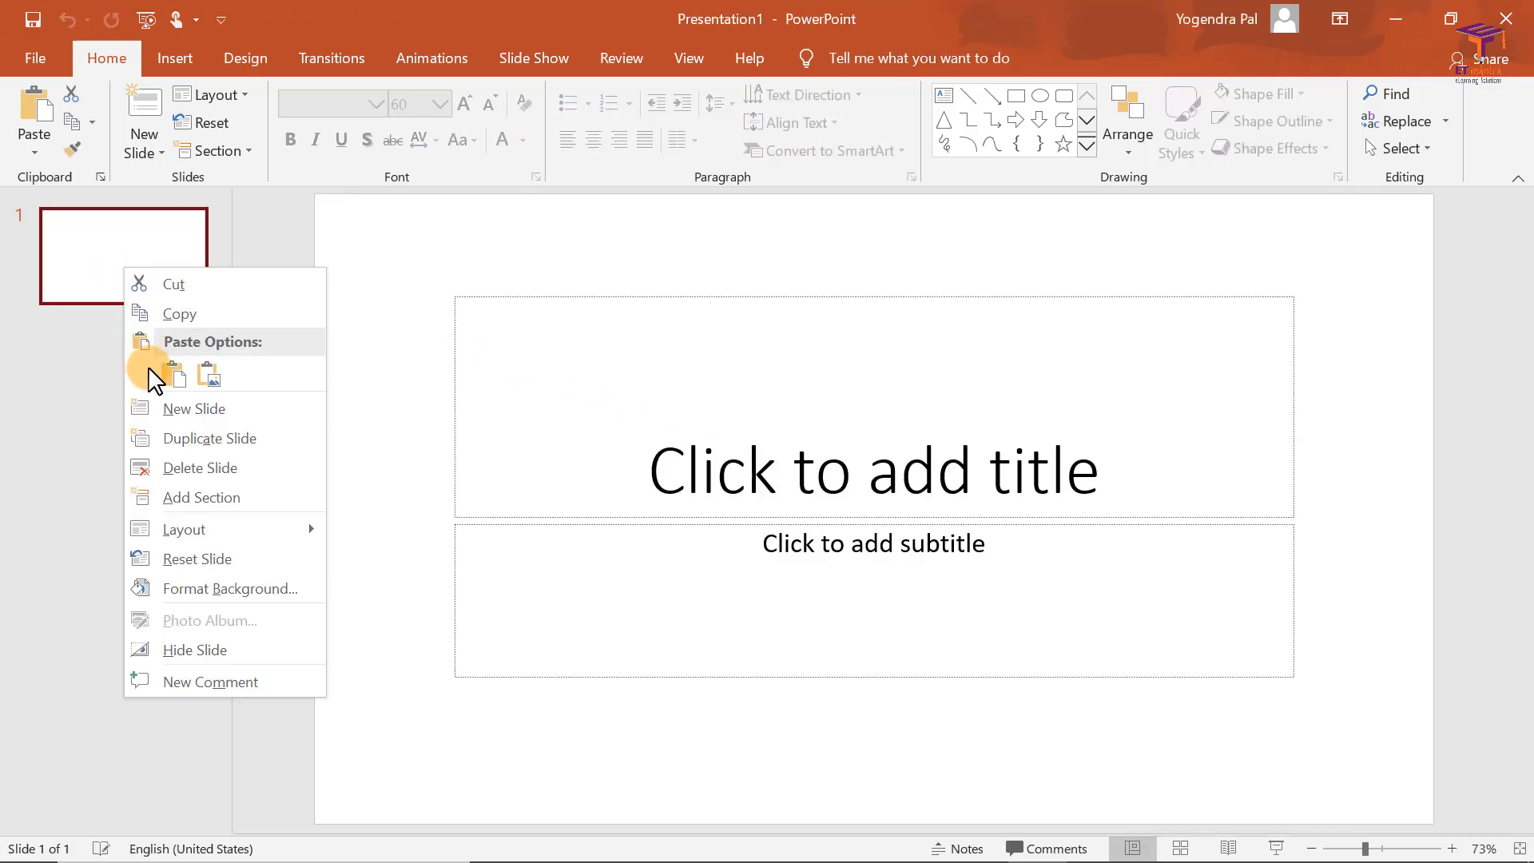
click(152, 406)
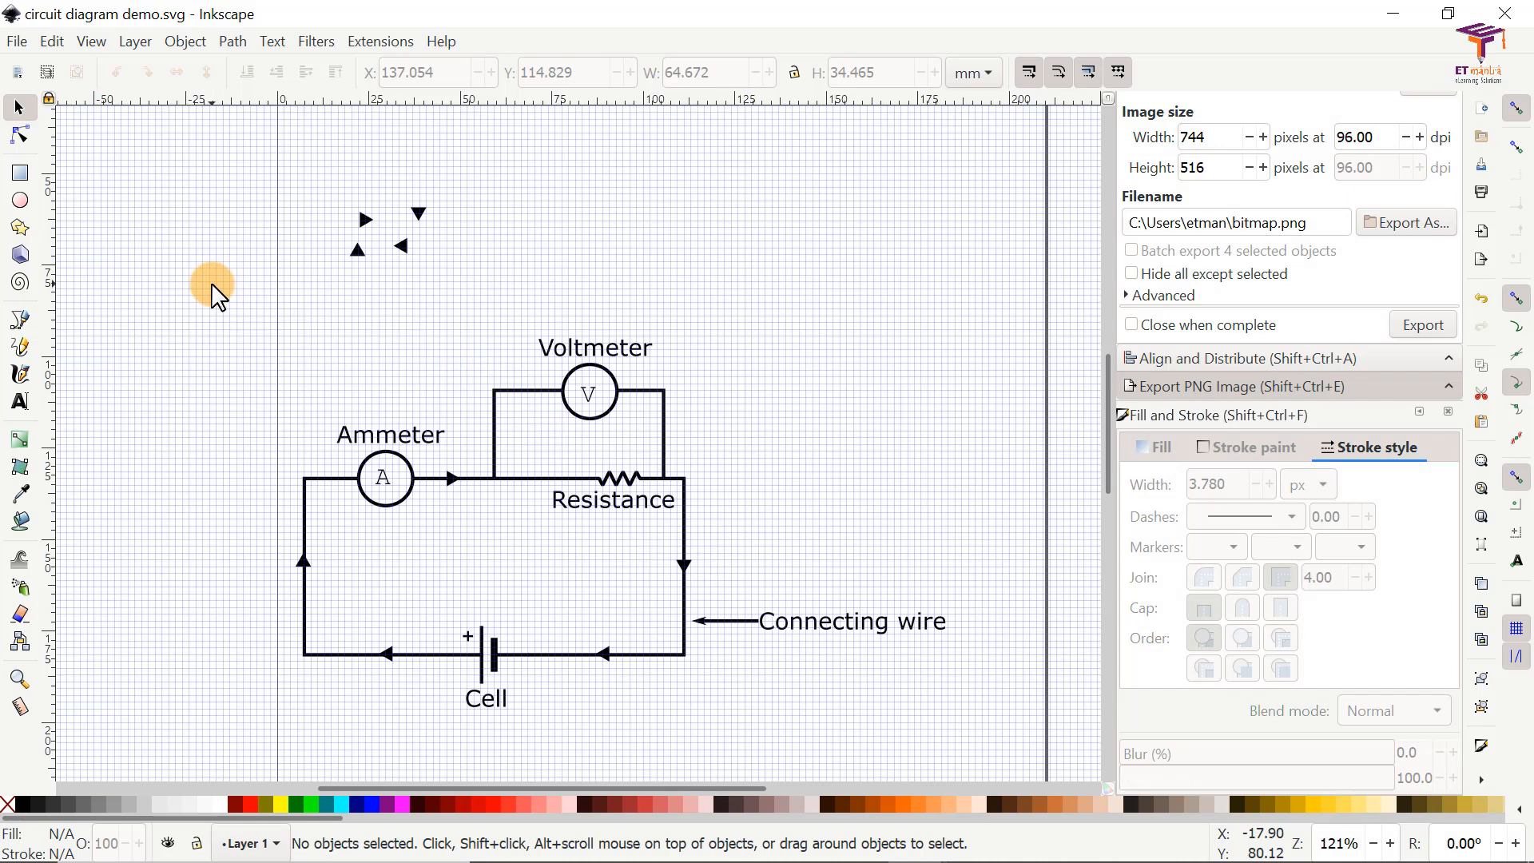
Step: Copy the complete labelled circuit without the four spare triangles and switch to the PowerPoint presentation
drag(213, 286, 983, 739)
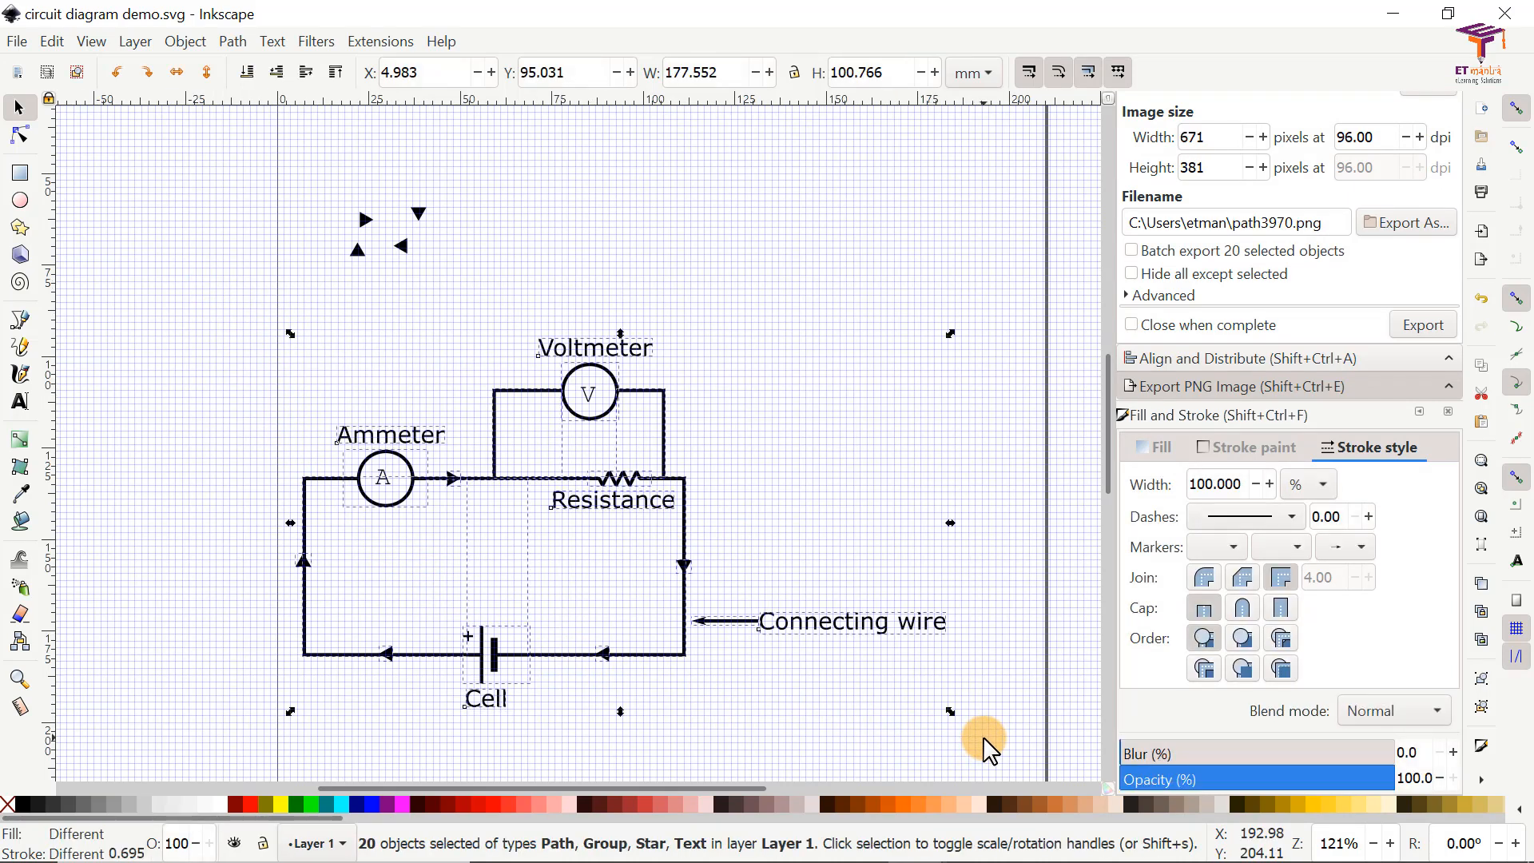
right_click(610, 479)
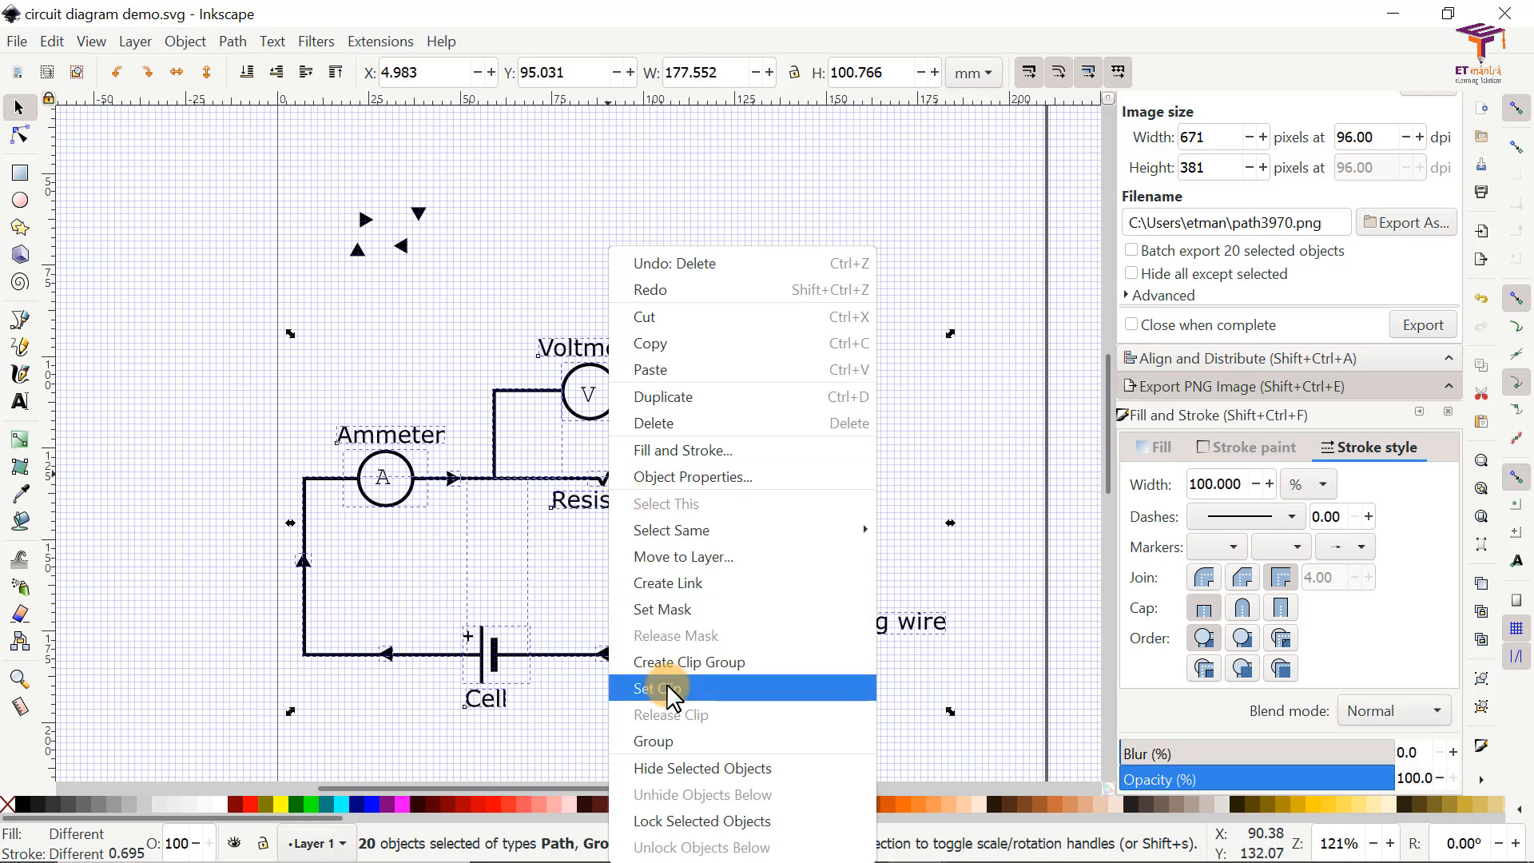
click(692, 348)
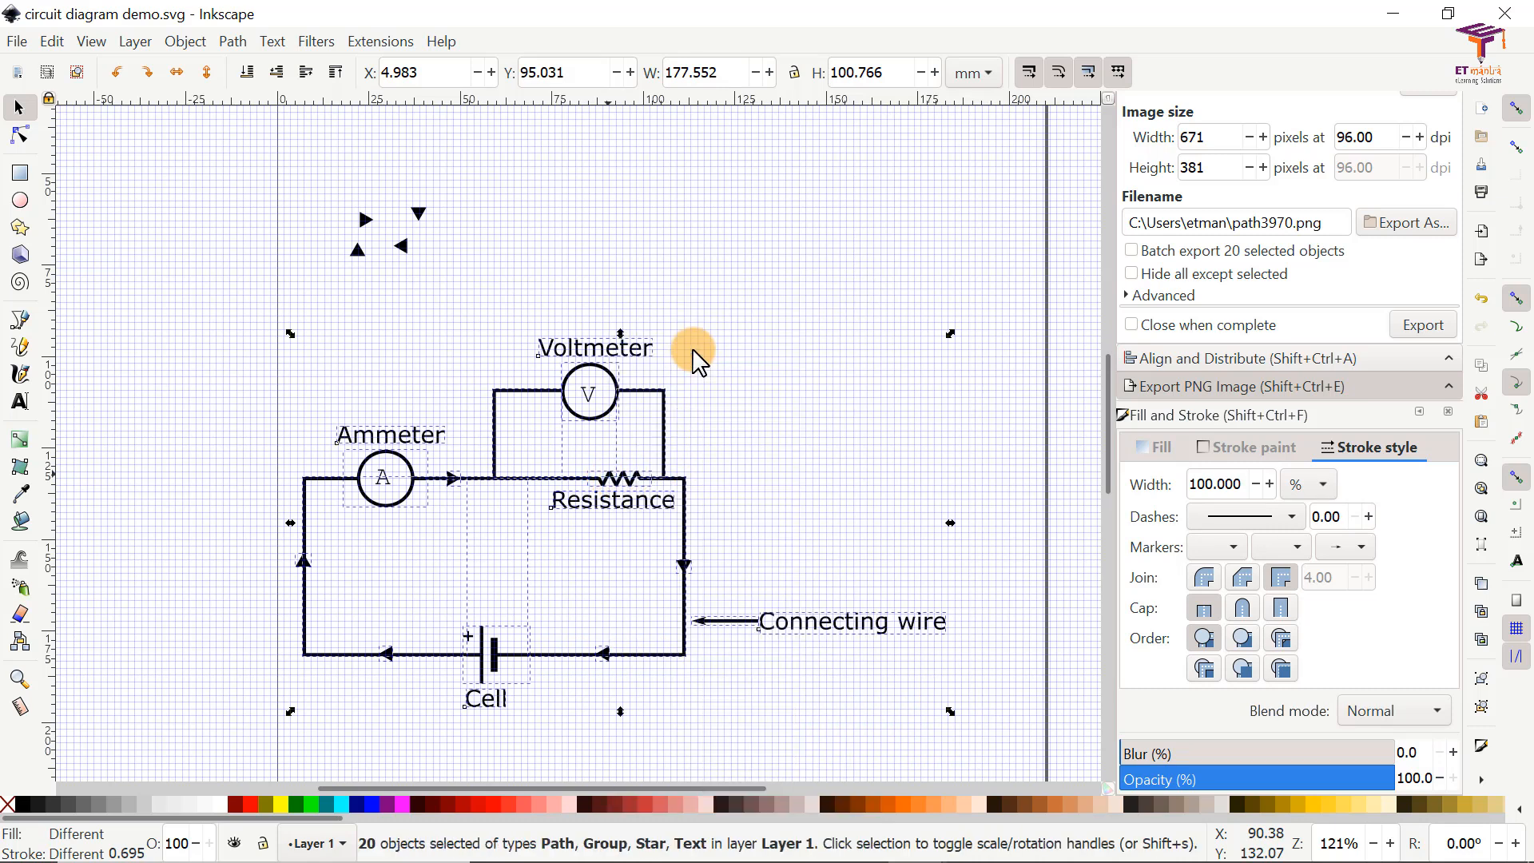
key(alt+Tab)
click(699, 364)
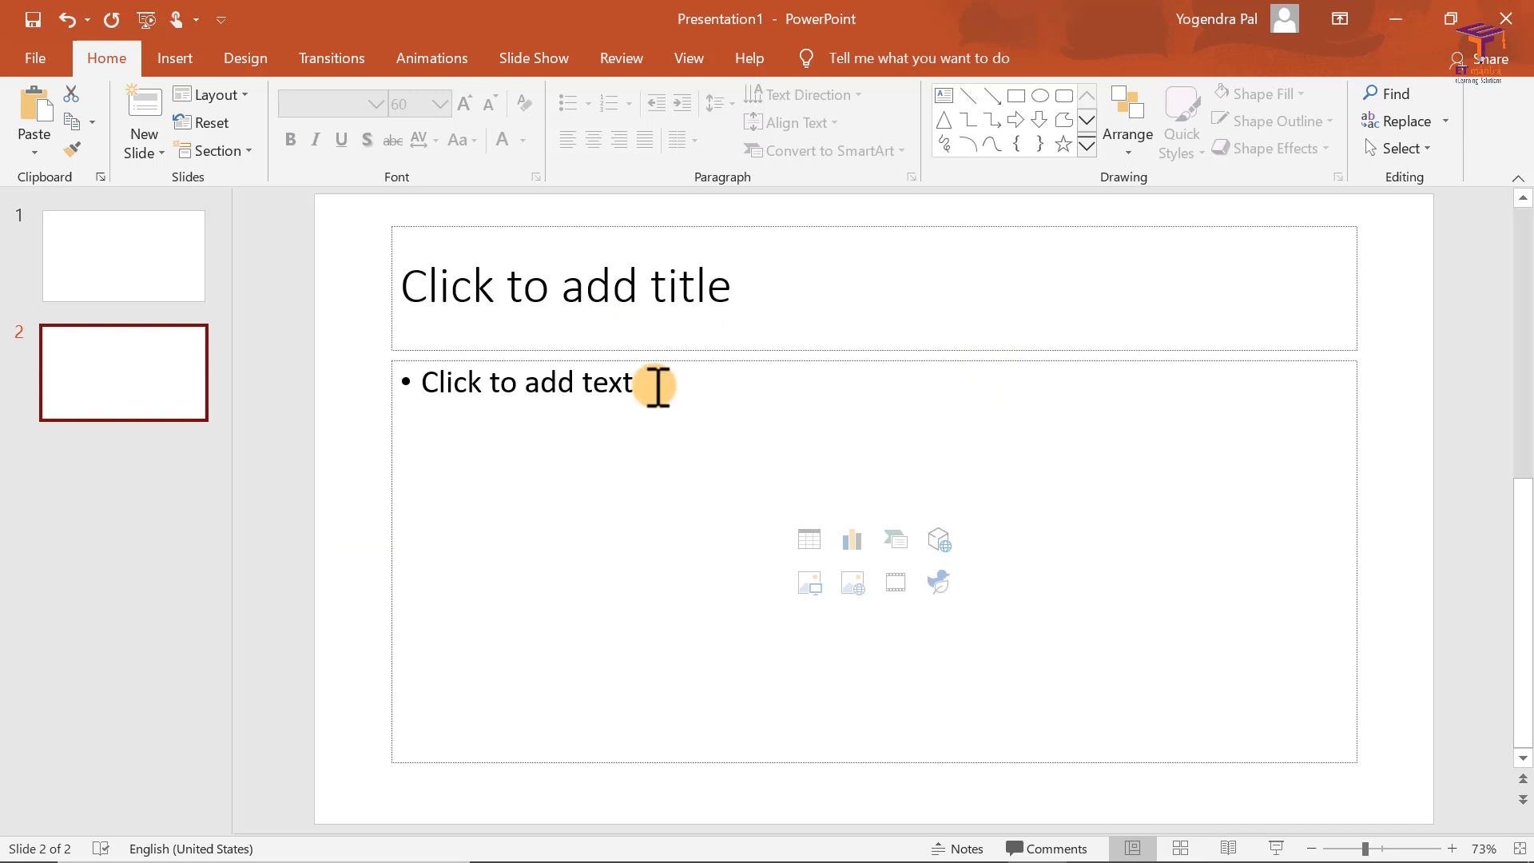
Step: Paste the copied circuit diagram into the content area of slide 2
click(602, 428)
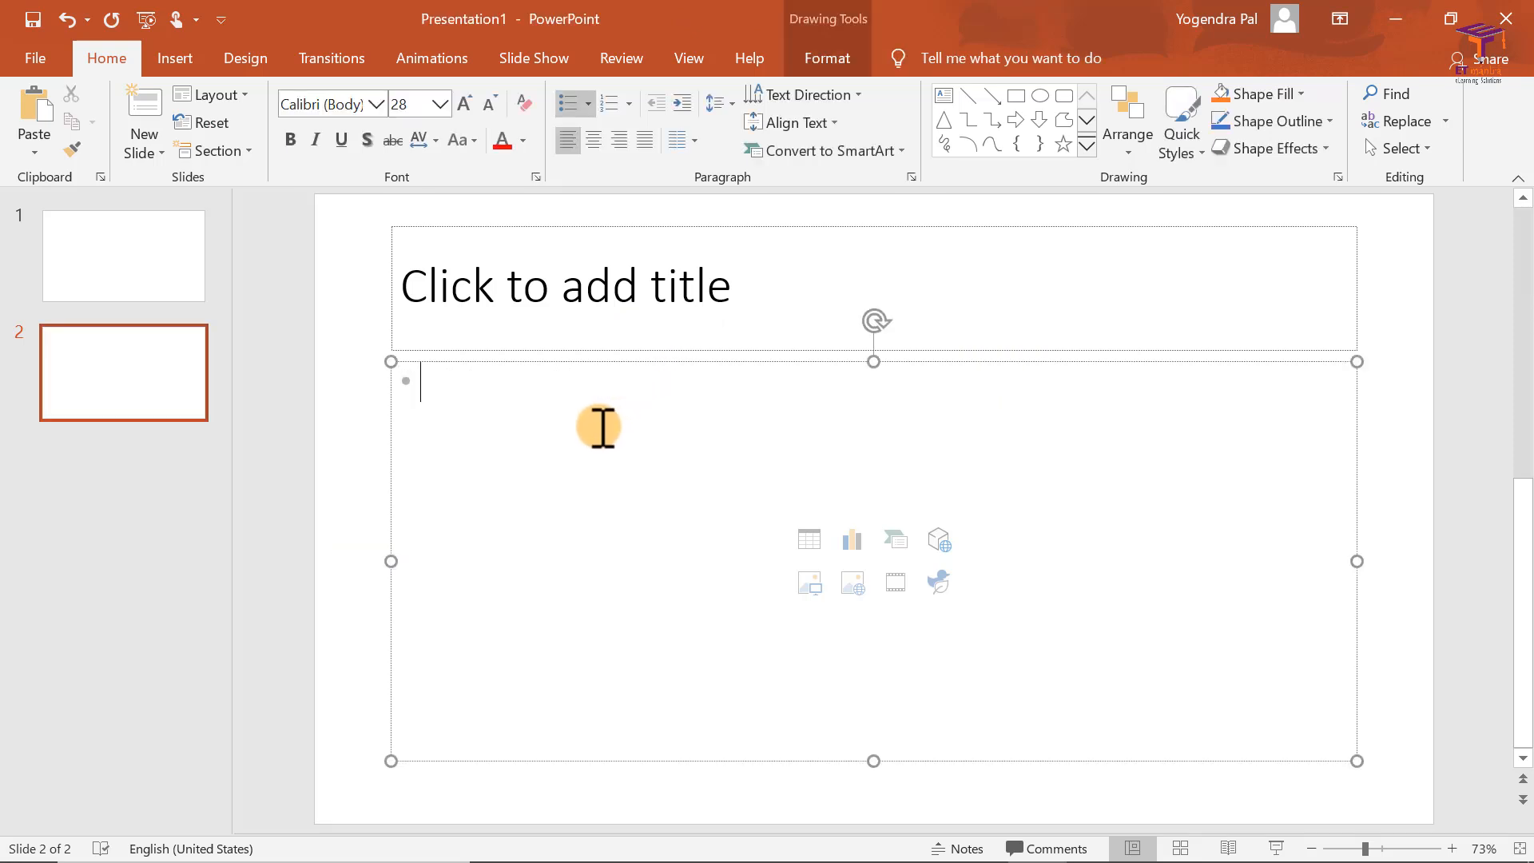
right_click(602, 428)
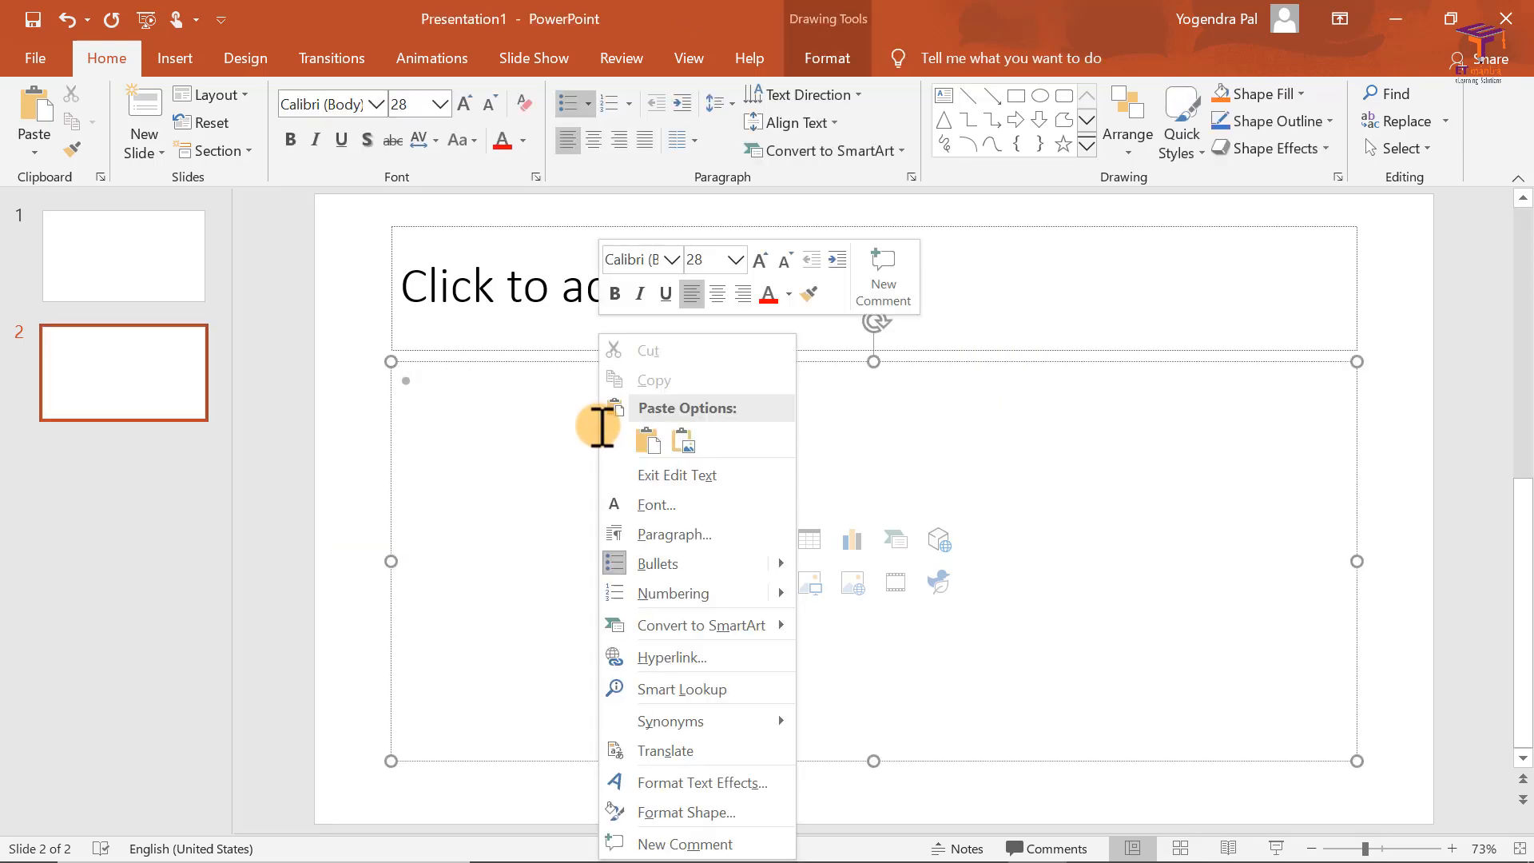
click(648, 439)
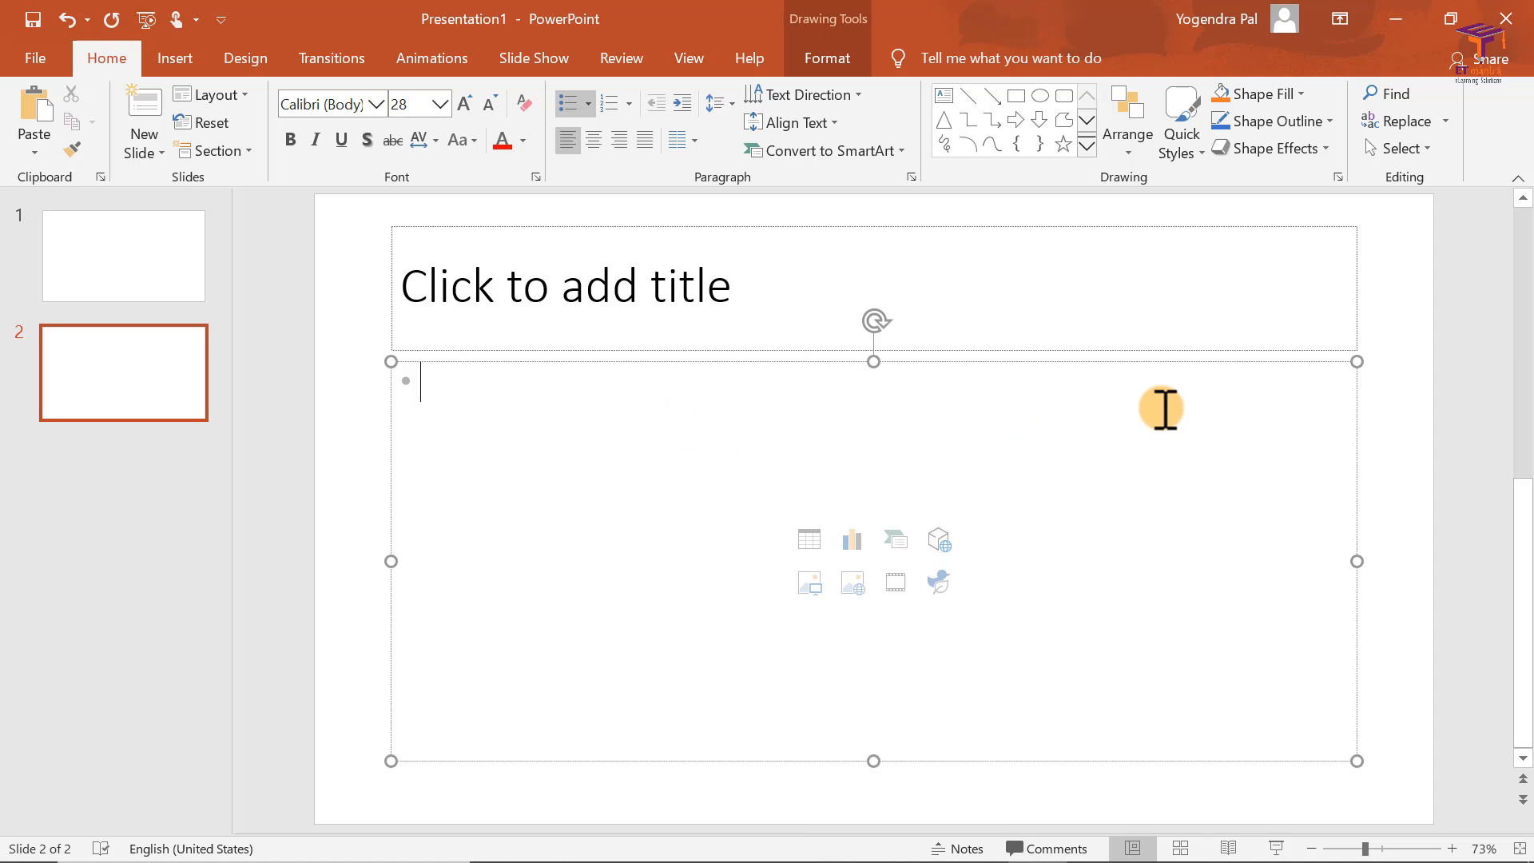
key(ctrl+v)
click(394, 435)
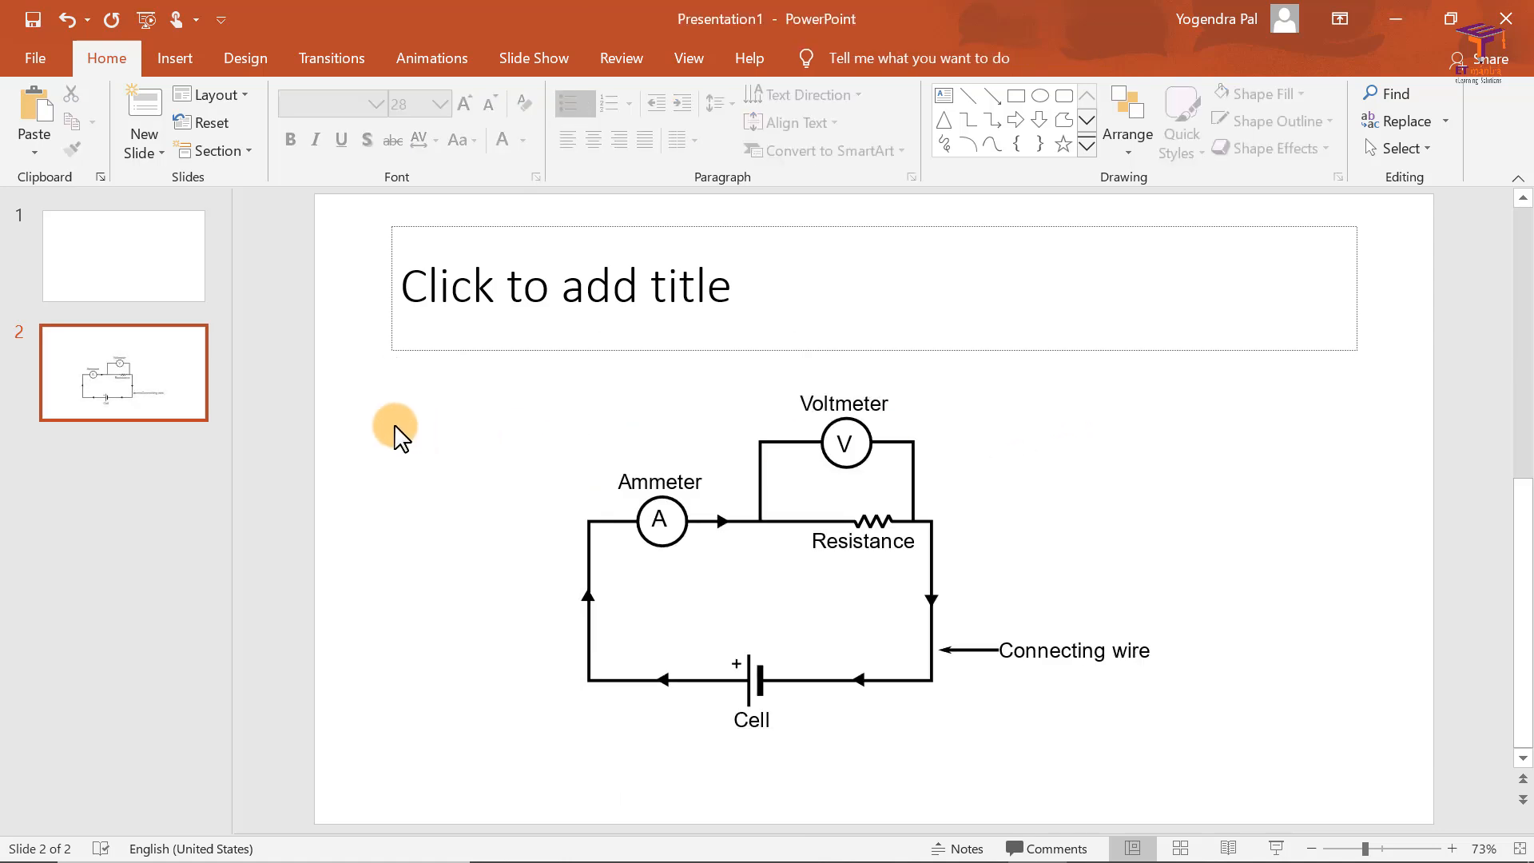
drag(815, 538, 887, 530)
key(ctrl+z)
key(ctrl+z)
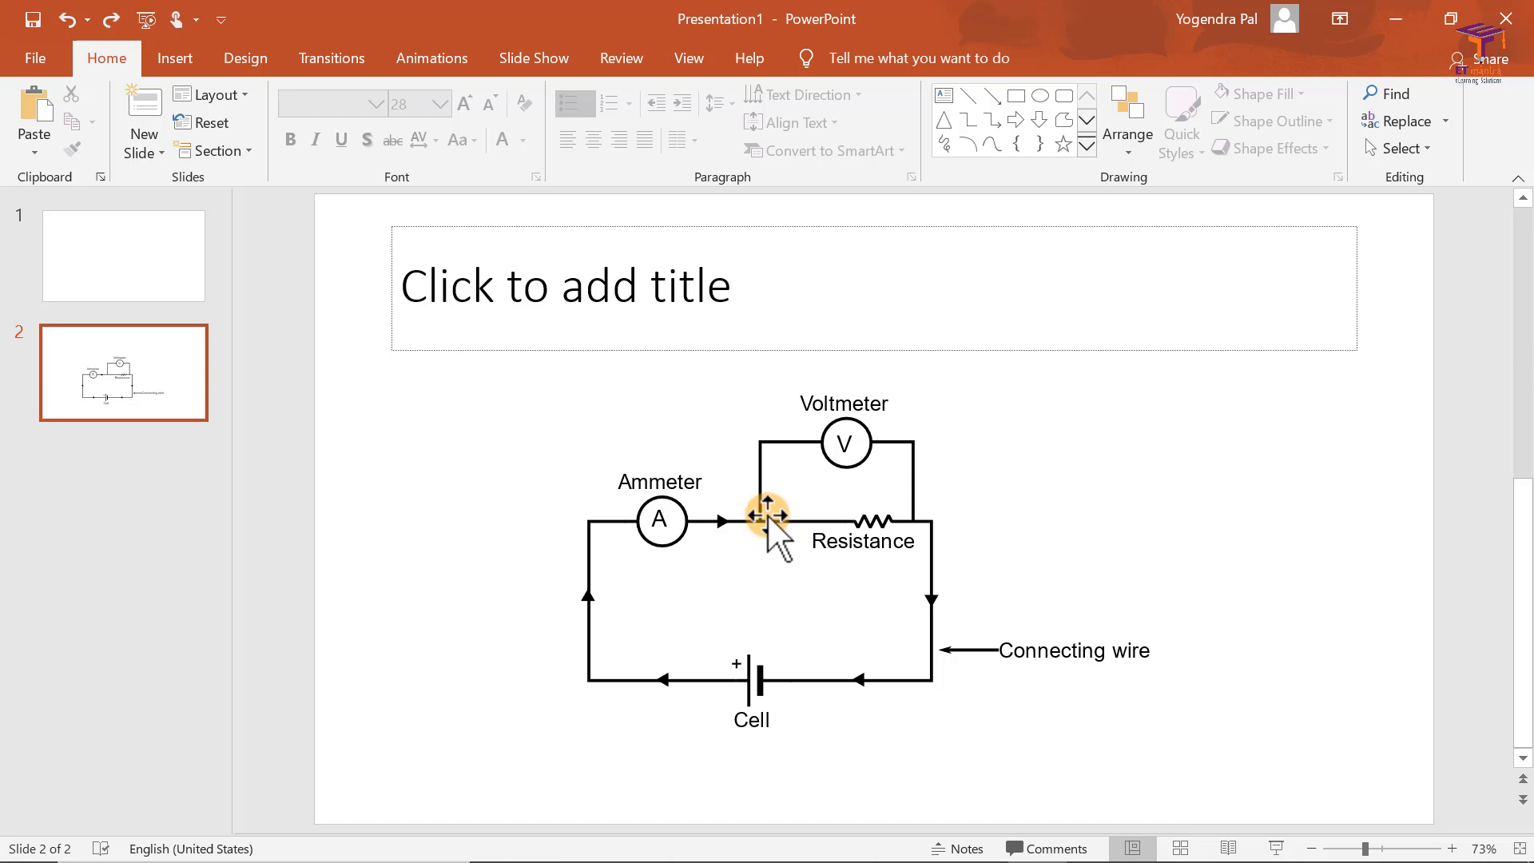
Step: Switch to Inkscape, select the complete labelled circuit without the spare triangles, and open the PNG export settings for the selection
key(alt+Tab)
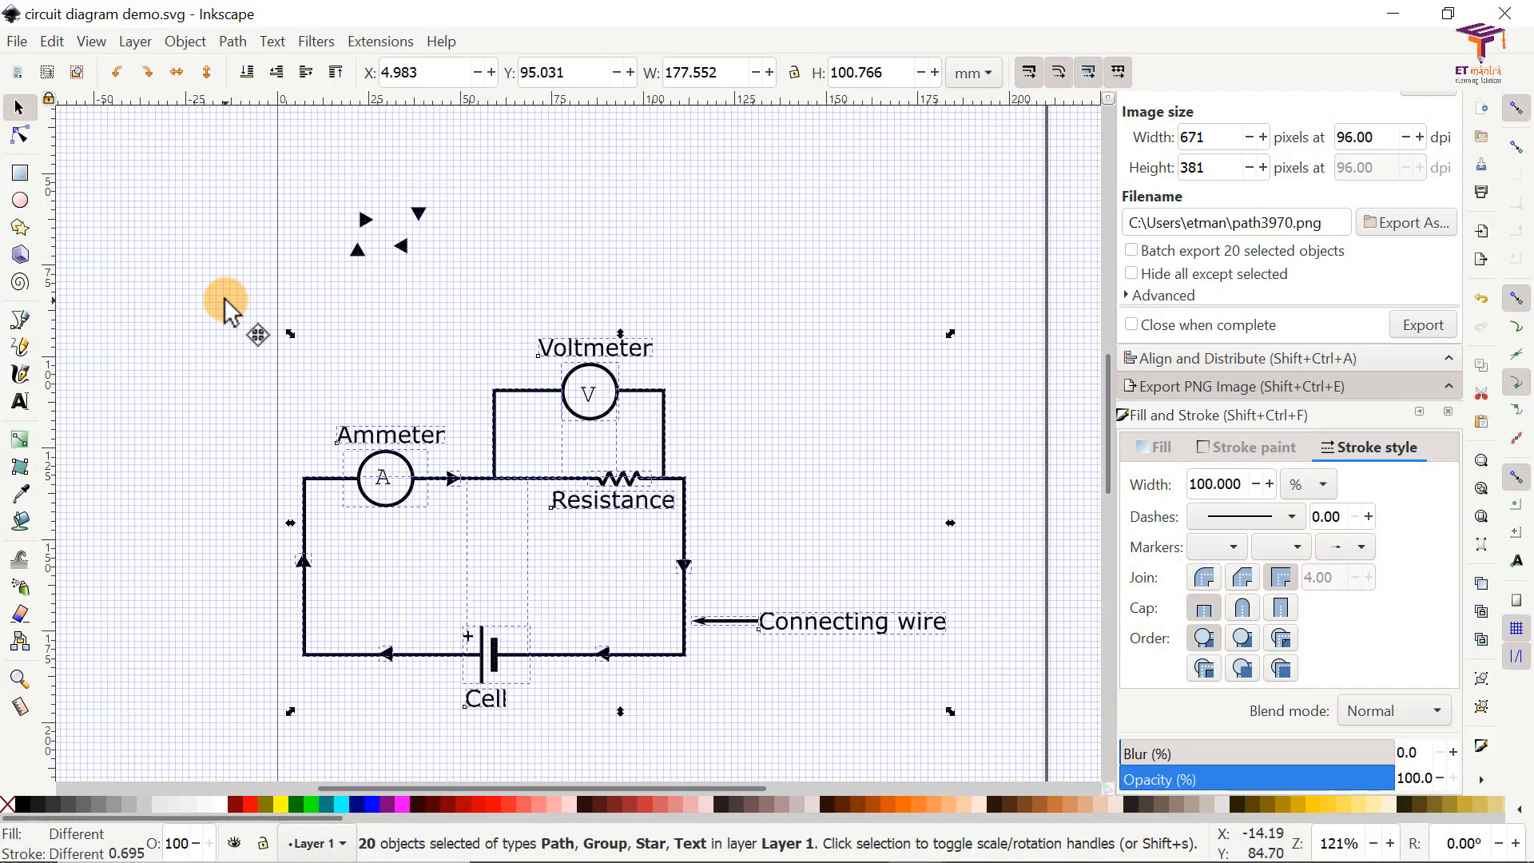
click(236, 317)
mouse_move(195, 302)
mouse_down()
mouse_move(524, 535)
mouse_move(986, 736)
mouse_up()
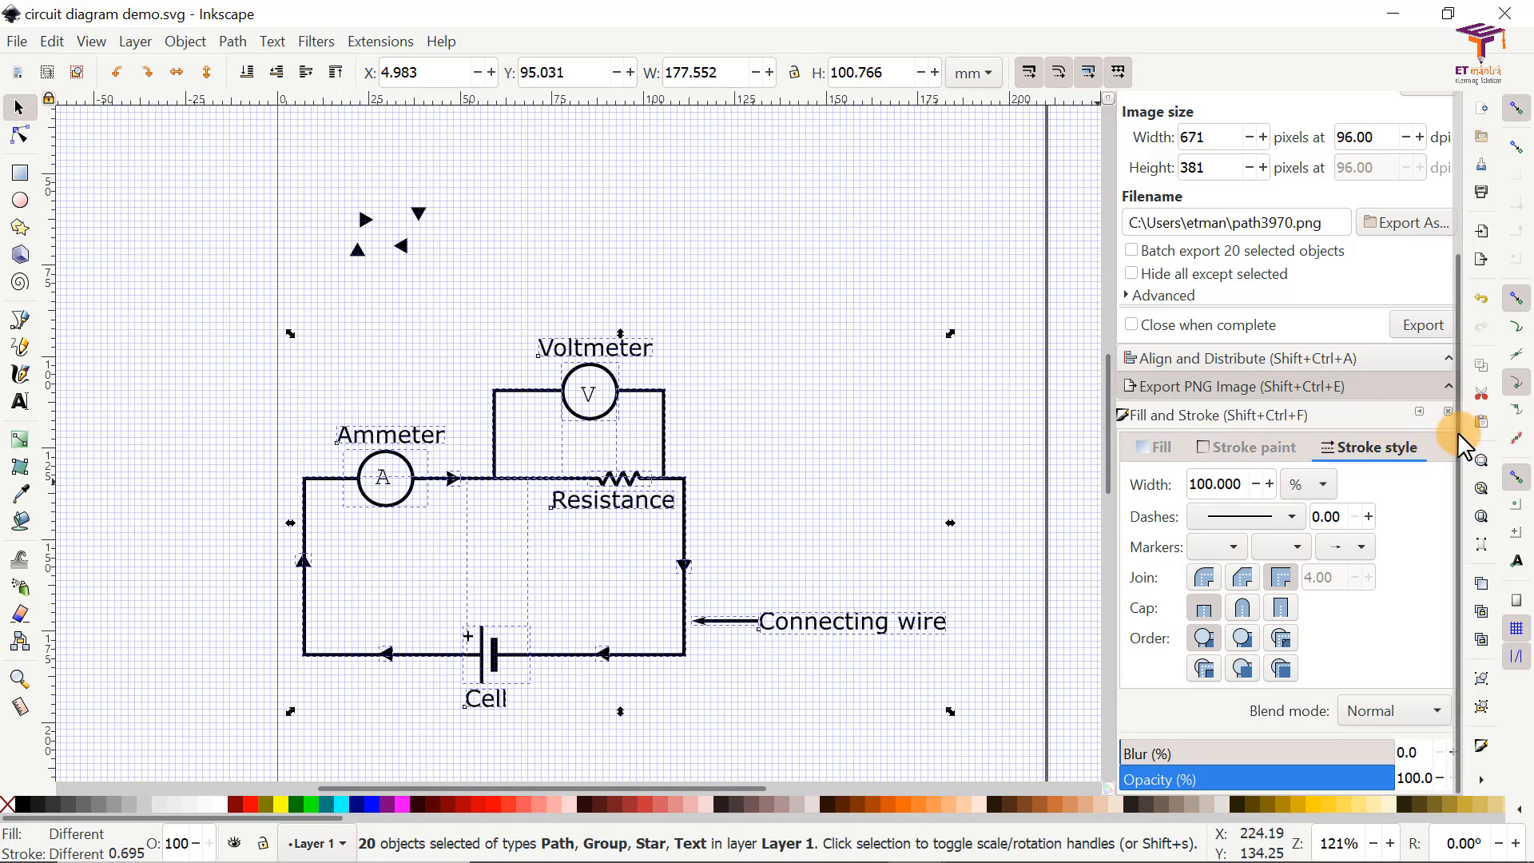
drag(1456, 521, 1451, 157)
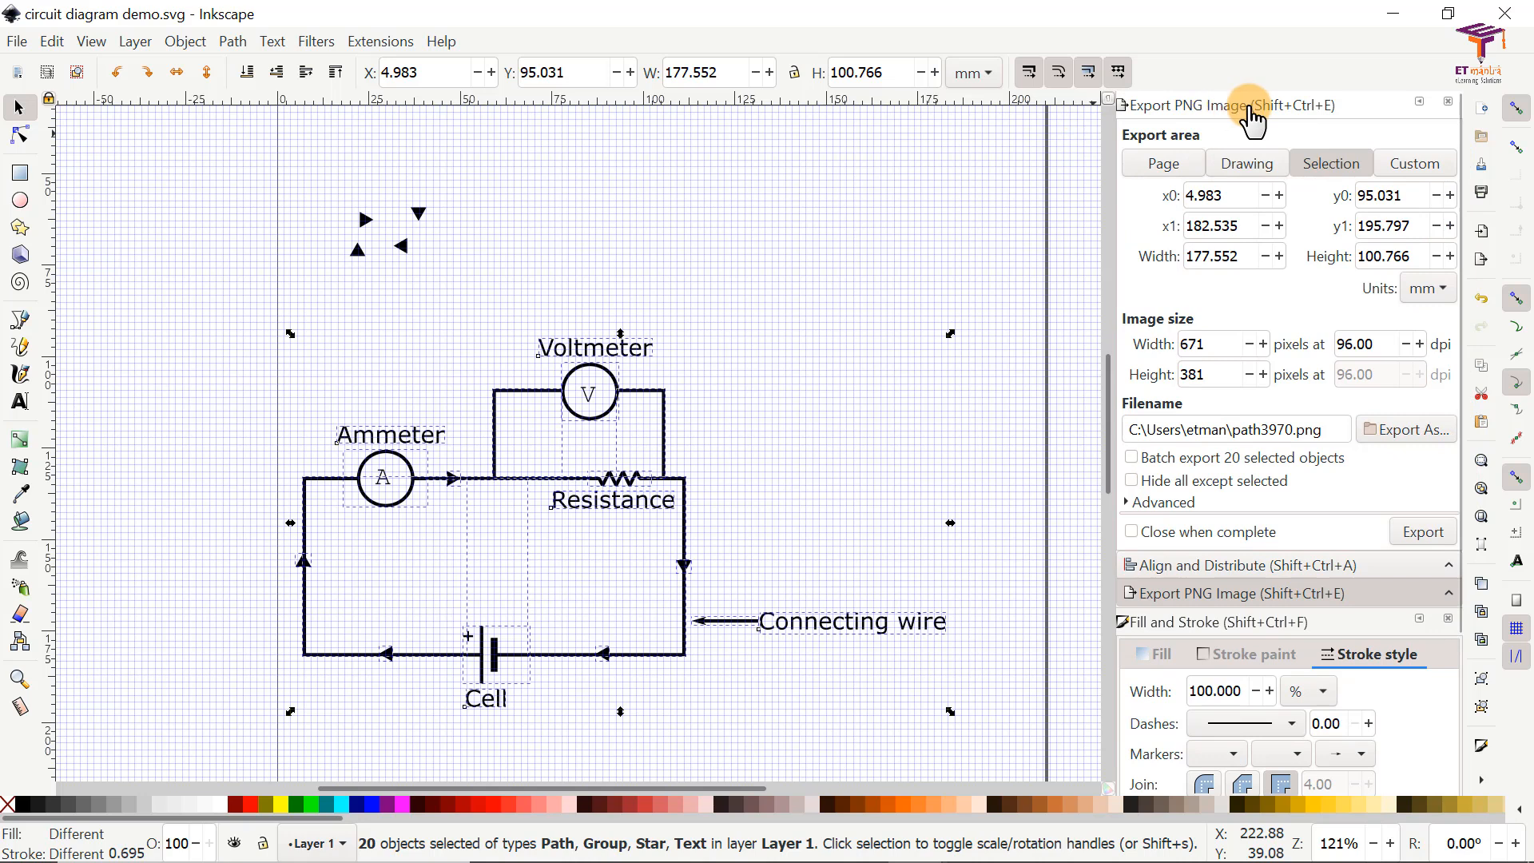
click(17, 41)
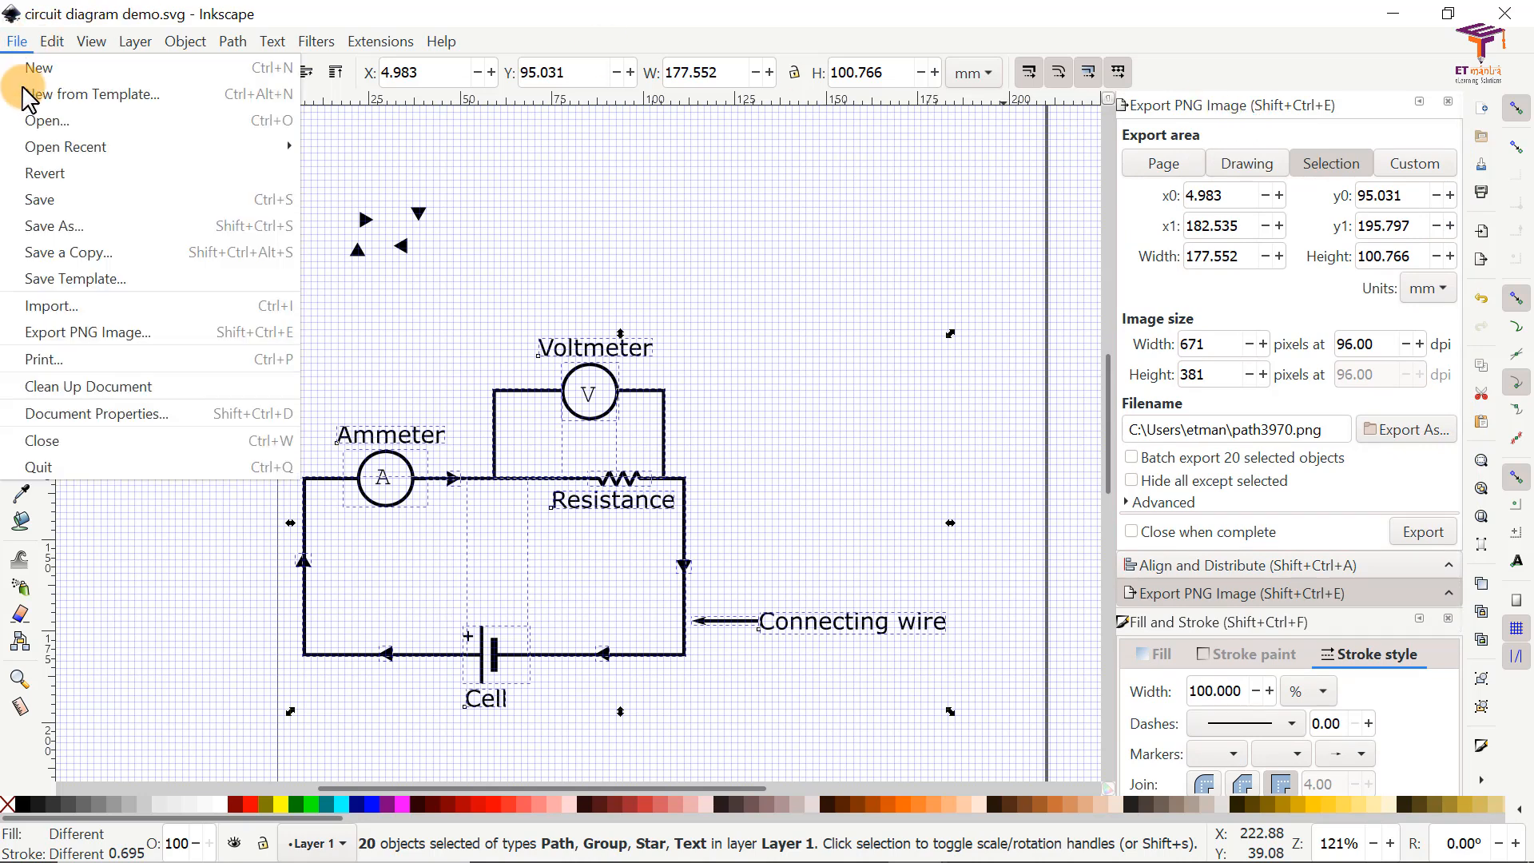
click(139, 341)
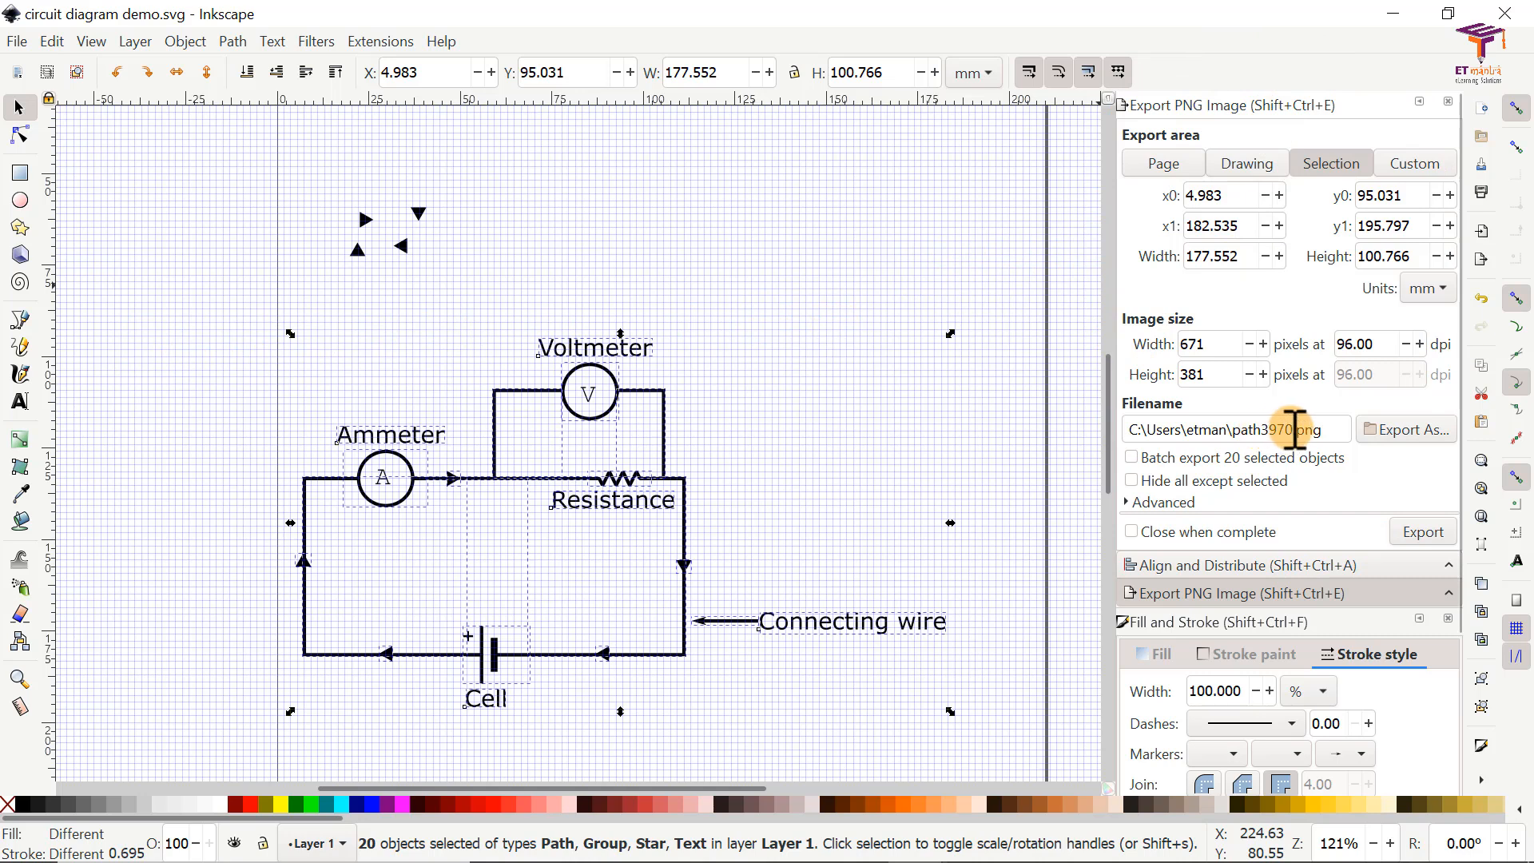
Step: Change the export file name to "circuit diagram demo.png", keeping the existing folder
click(1293, 429)
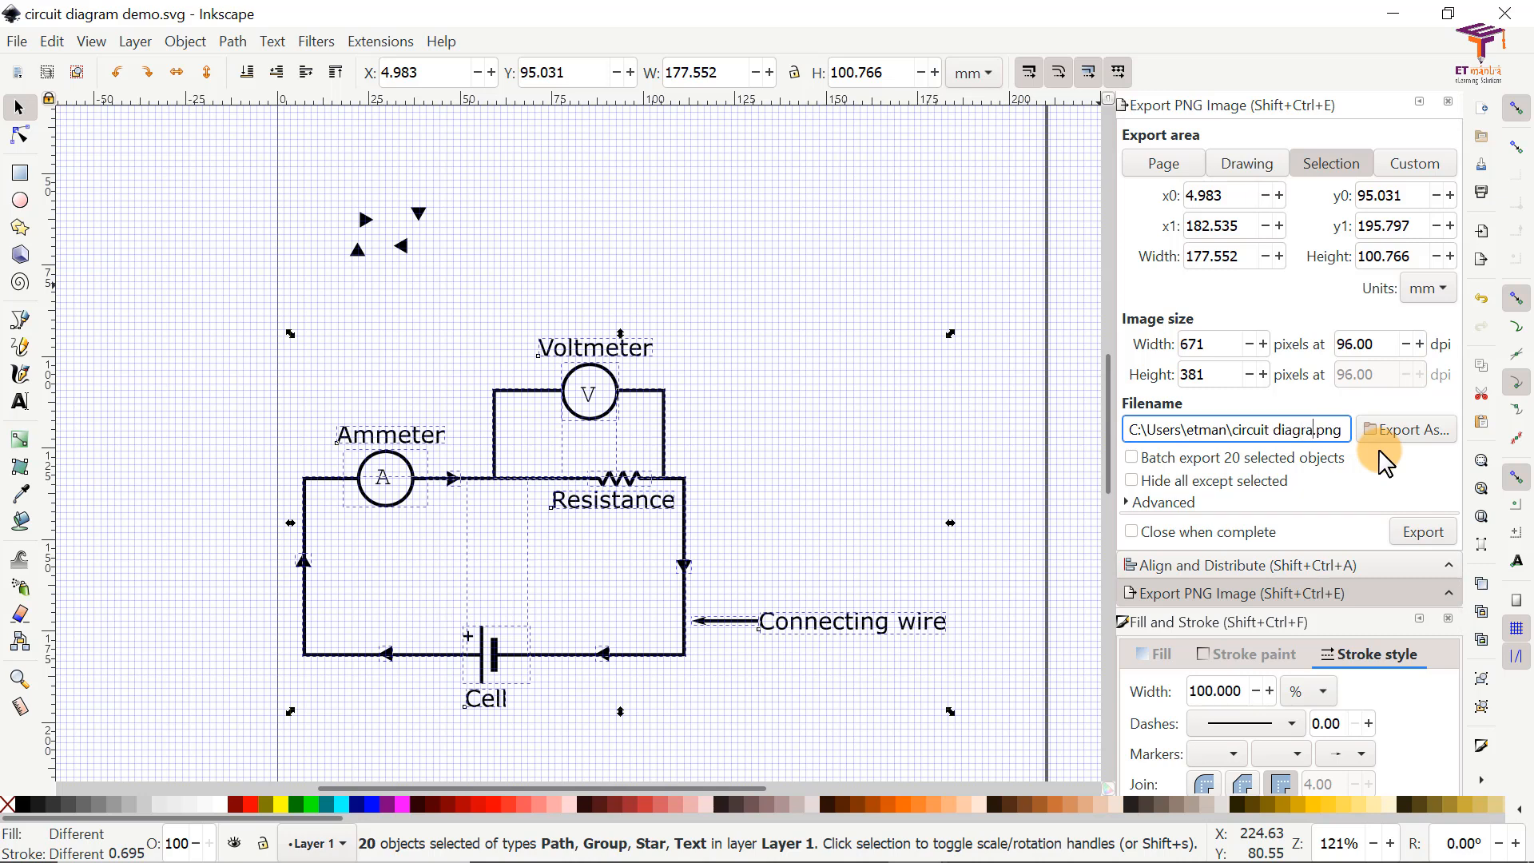
text(mo.)
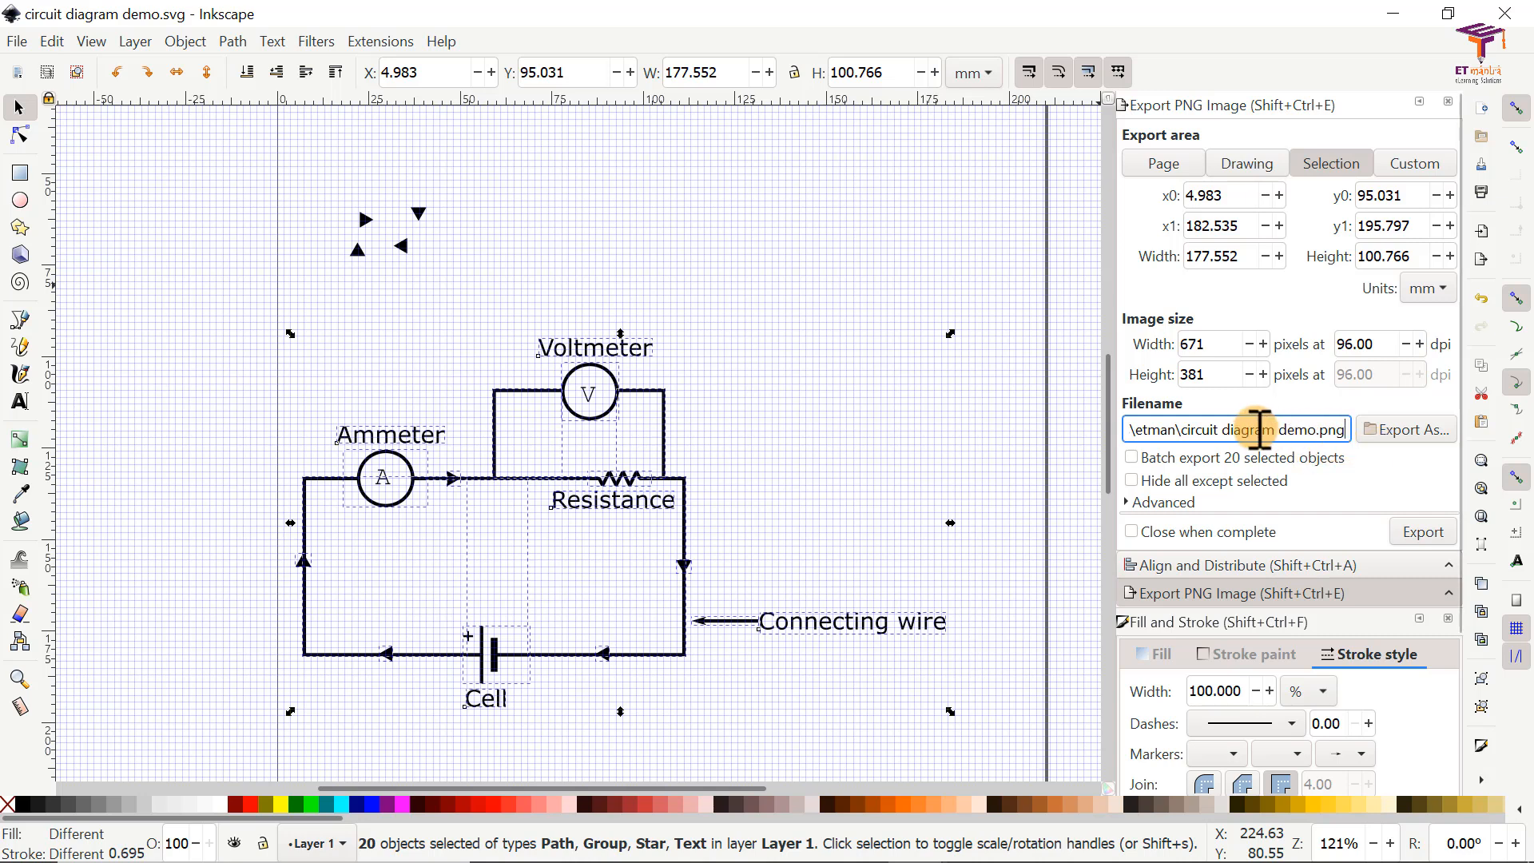
Step: Copy the full export file path and export the selected circuit as a PNG image
click(1257, 431)
key(ctrl+a)
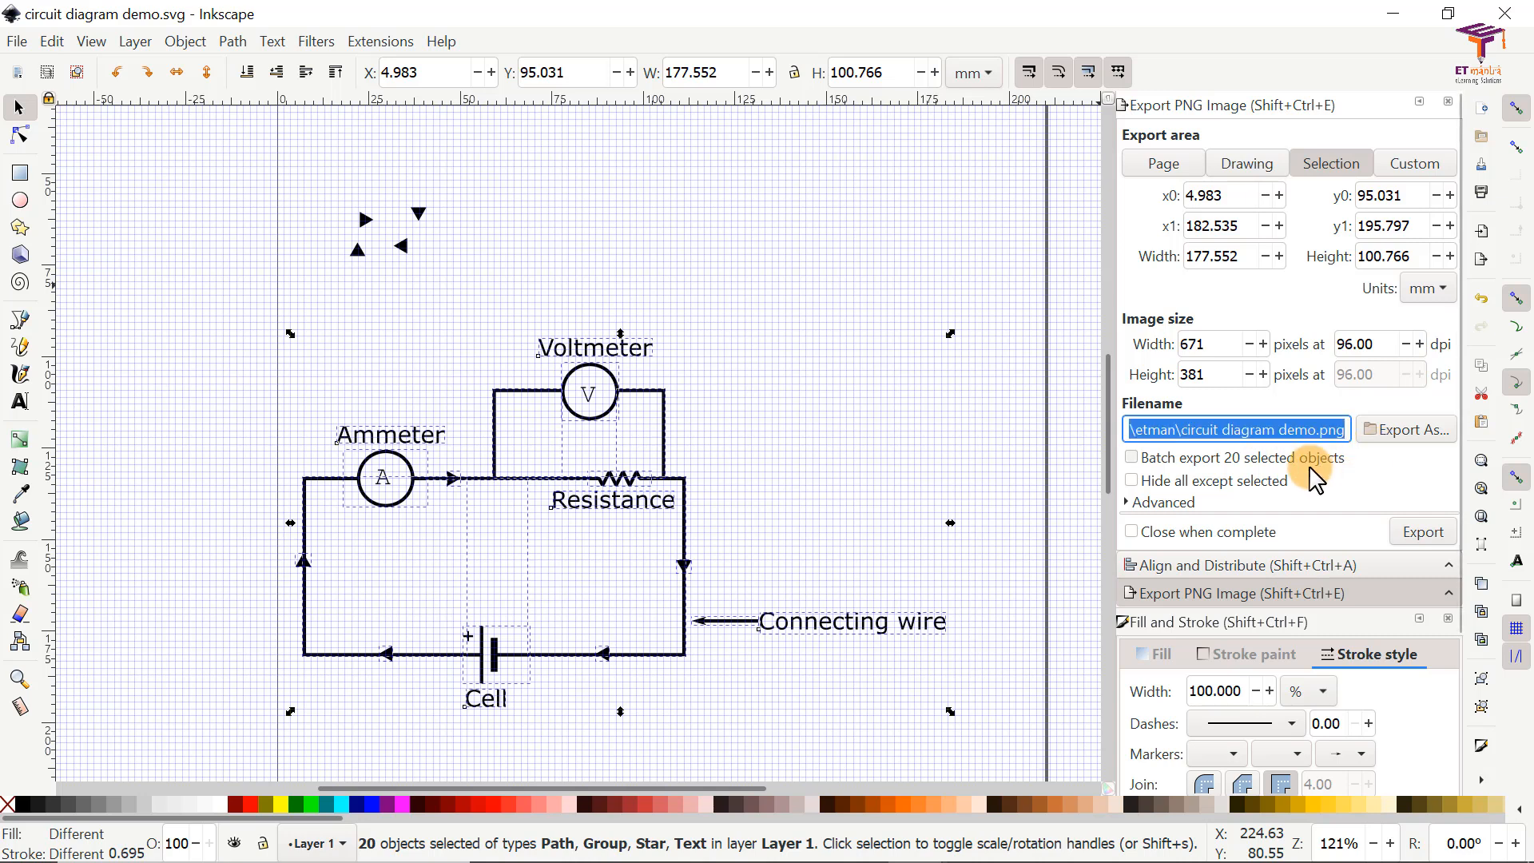
right_click(1219, 430)
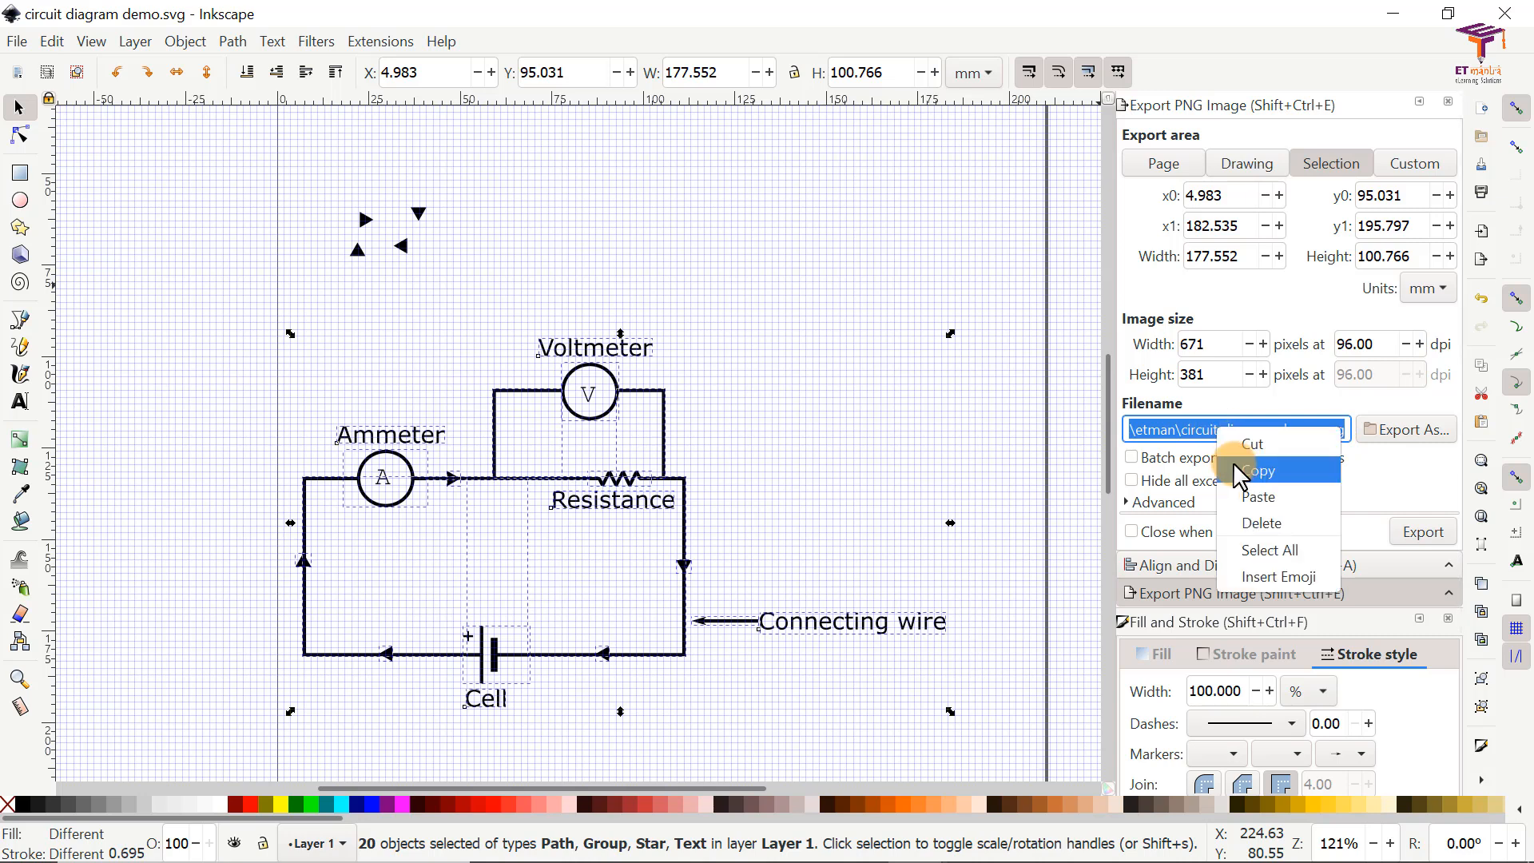
click(1254, 474)
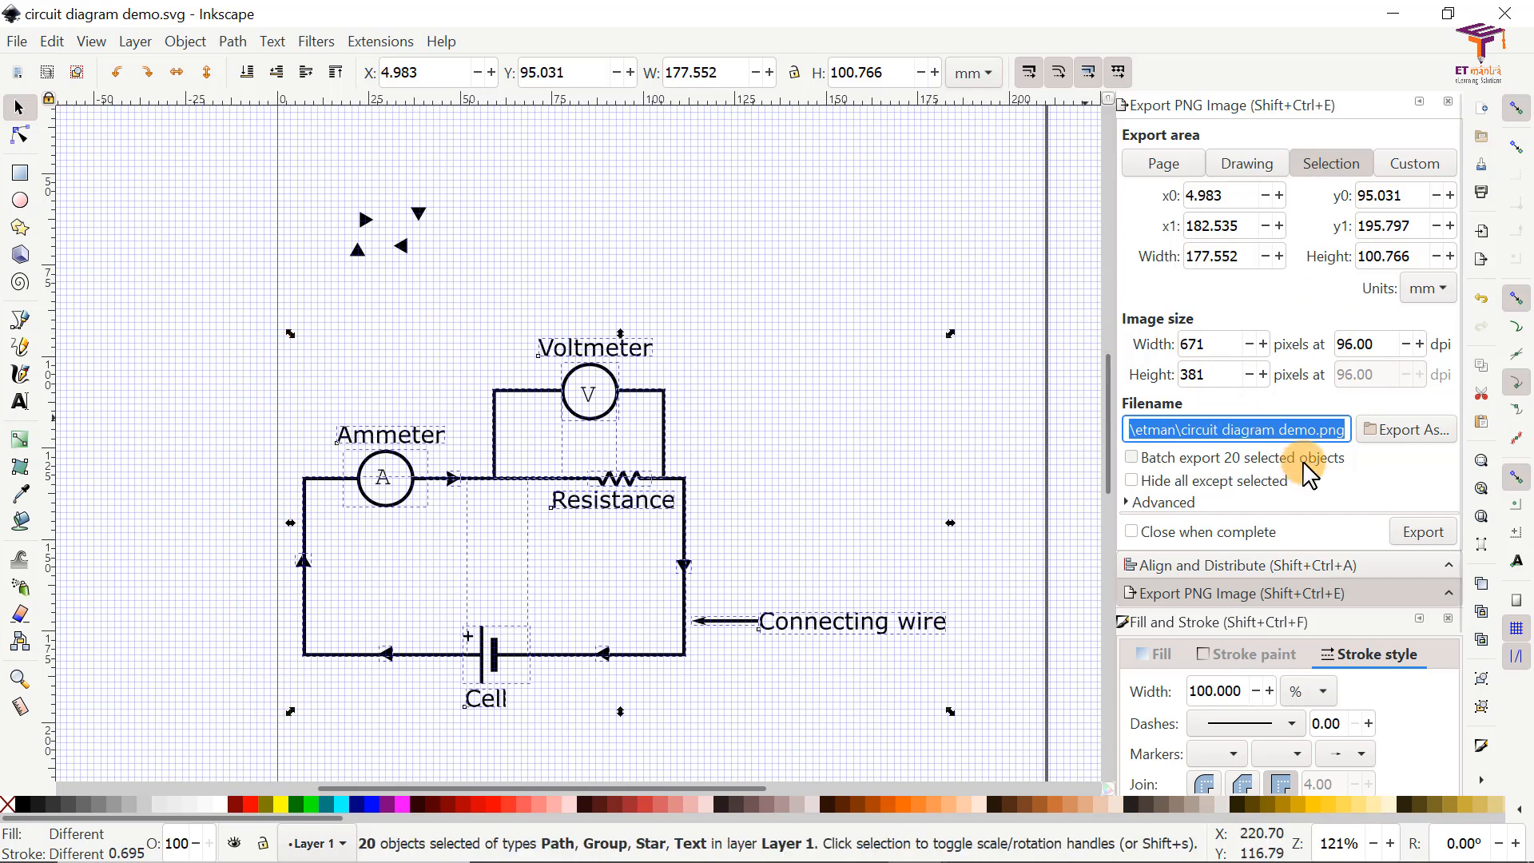
click(1412, 539)
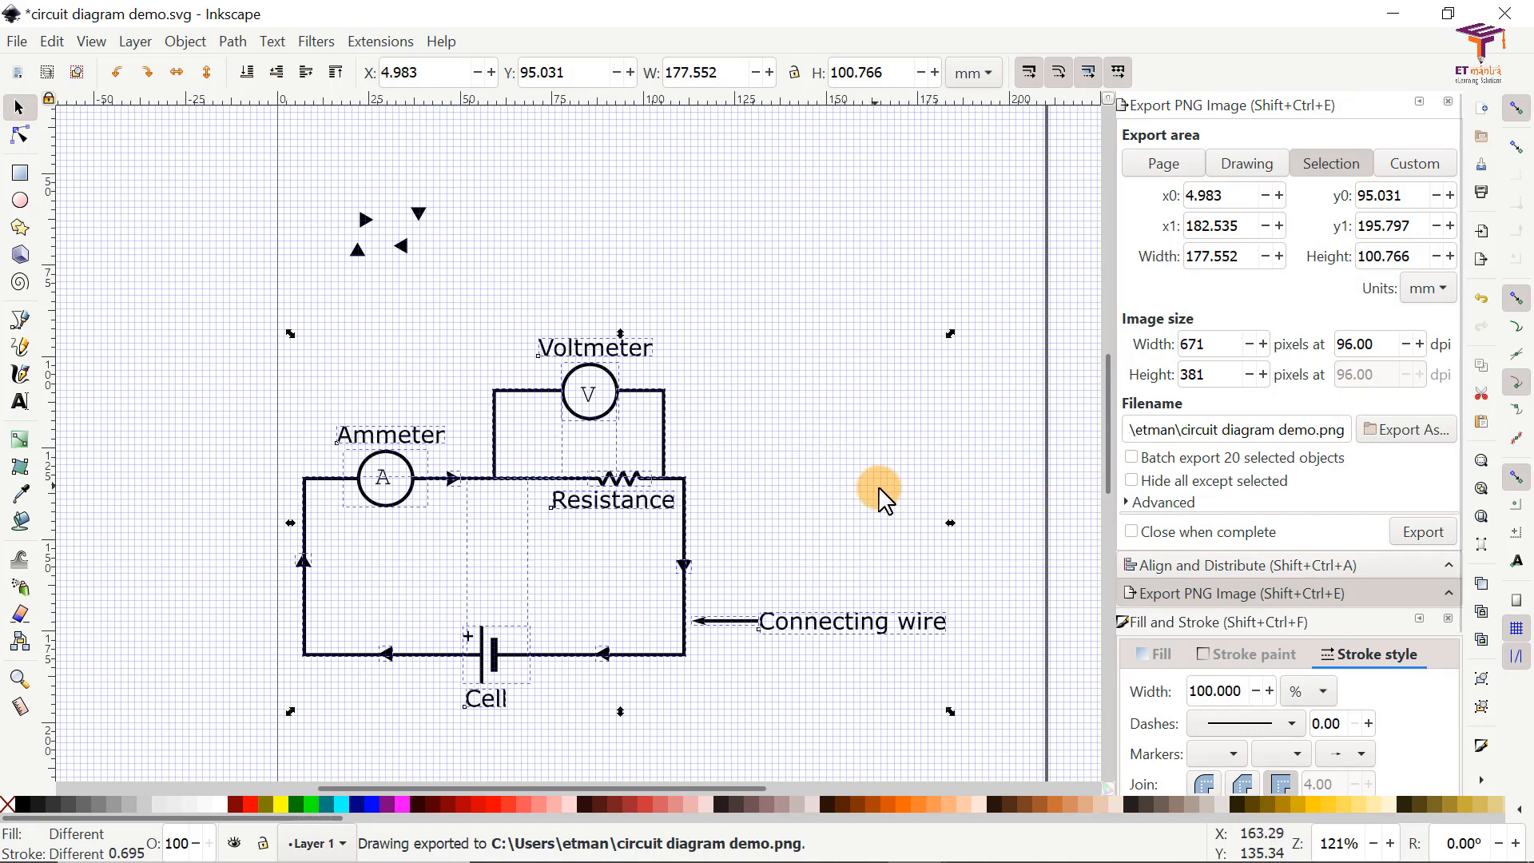
Step: Open the export folder in File Explorer from the Run dialog, using the copied path without its file name
key(super+r)
key(ctrl+v)
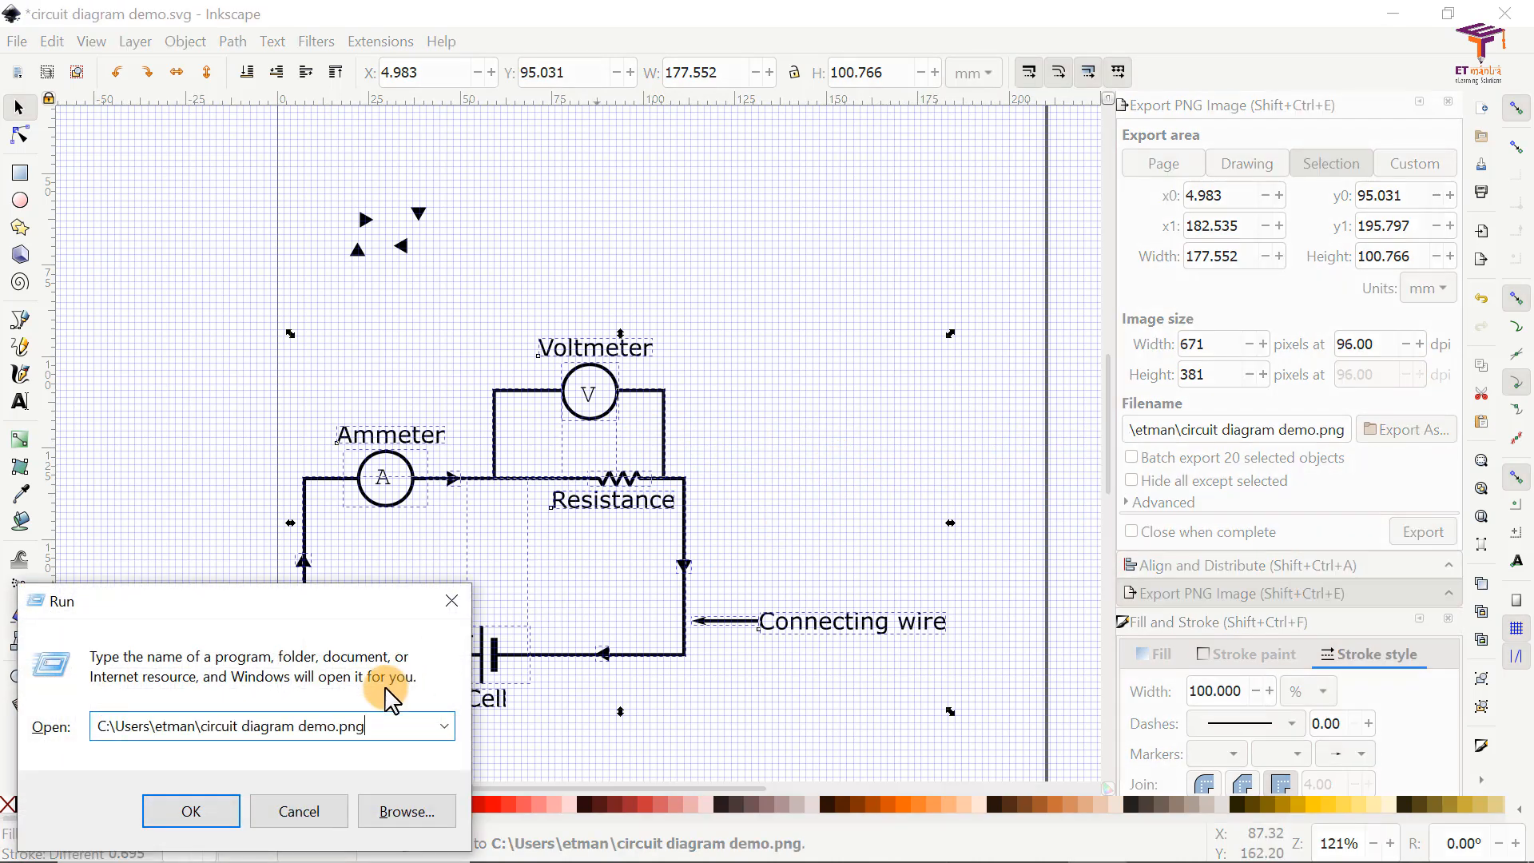
drag(199, 728, 413, 733)
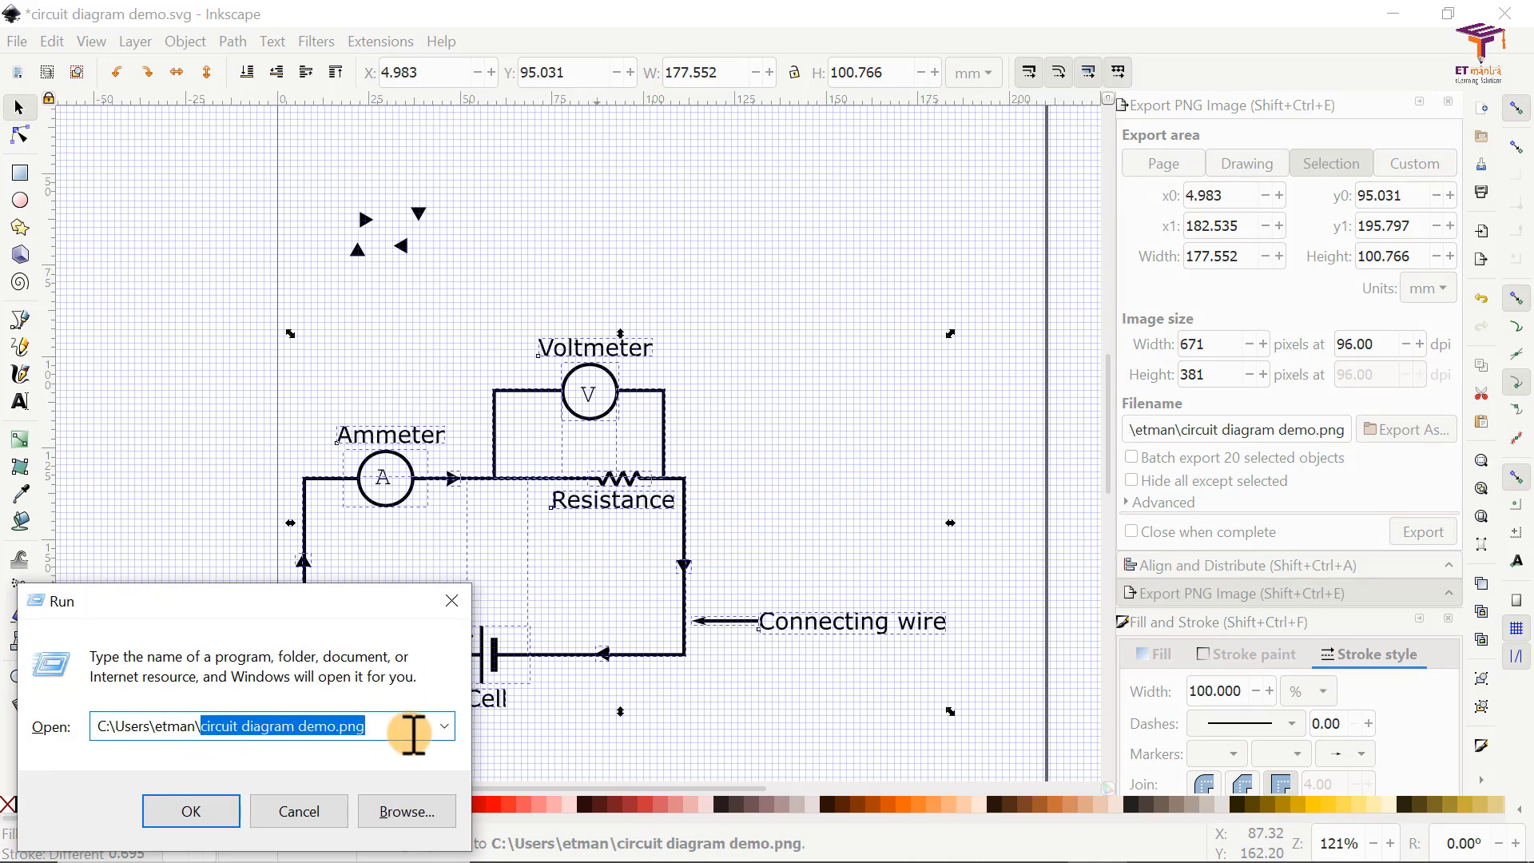
key(BackSpace)
key(Return)
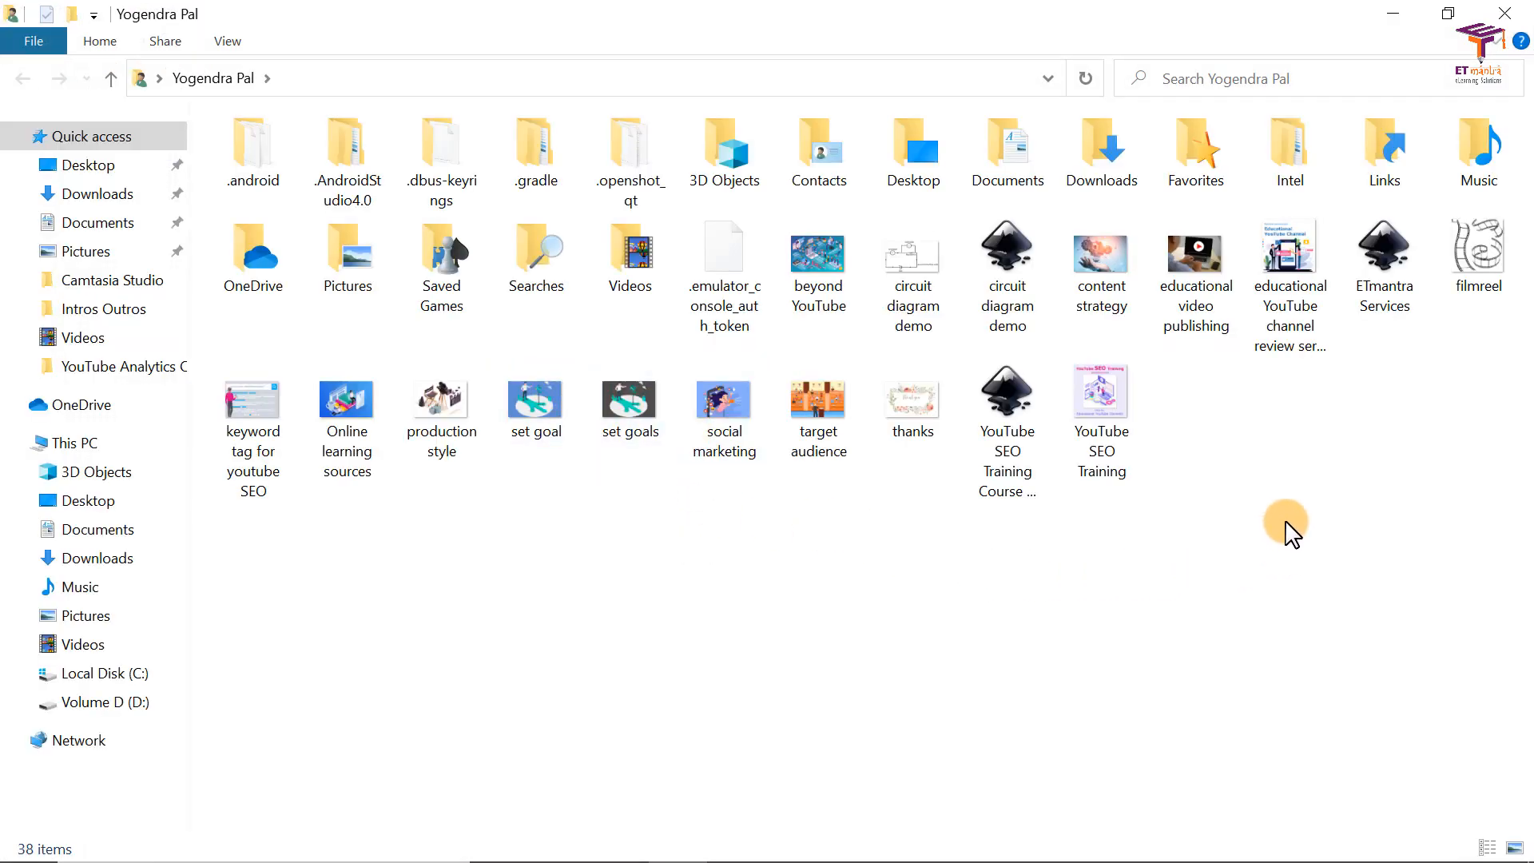
Step: View the exported "circuit diagram demo" PNG in Photos and close the viewer
key(c)
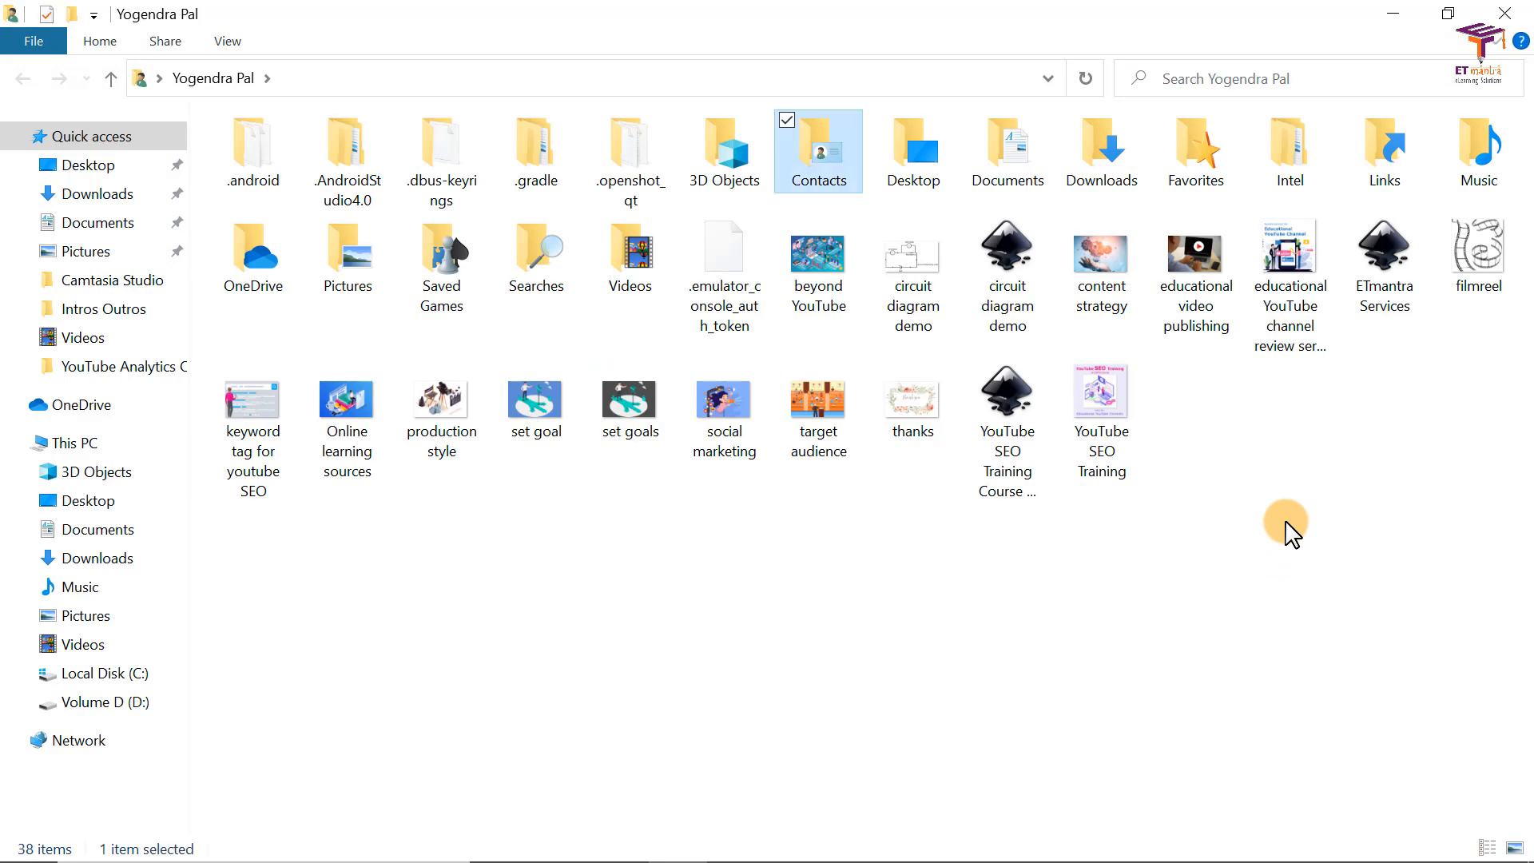
click(913, 267)
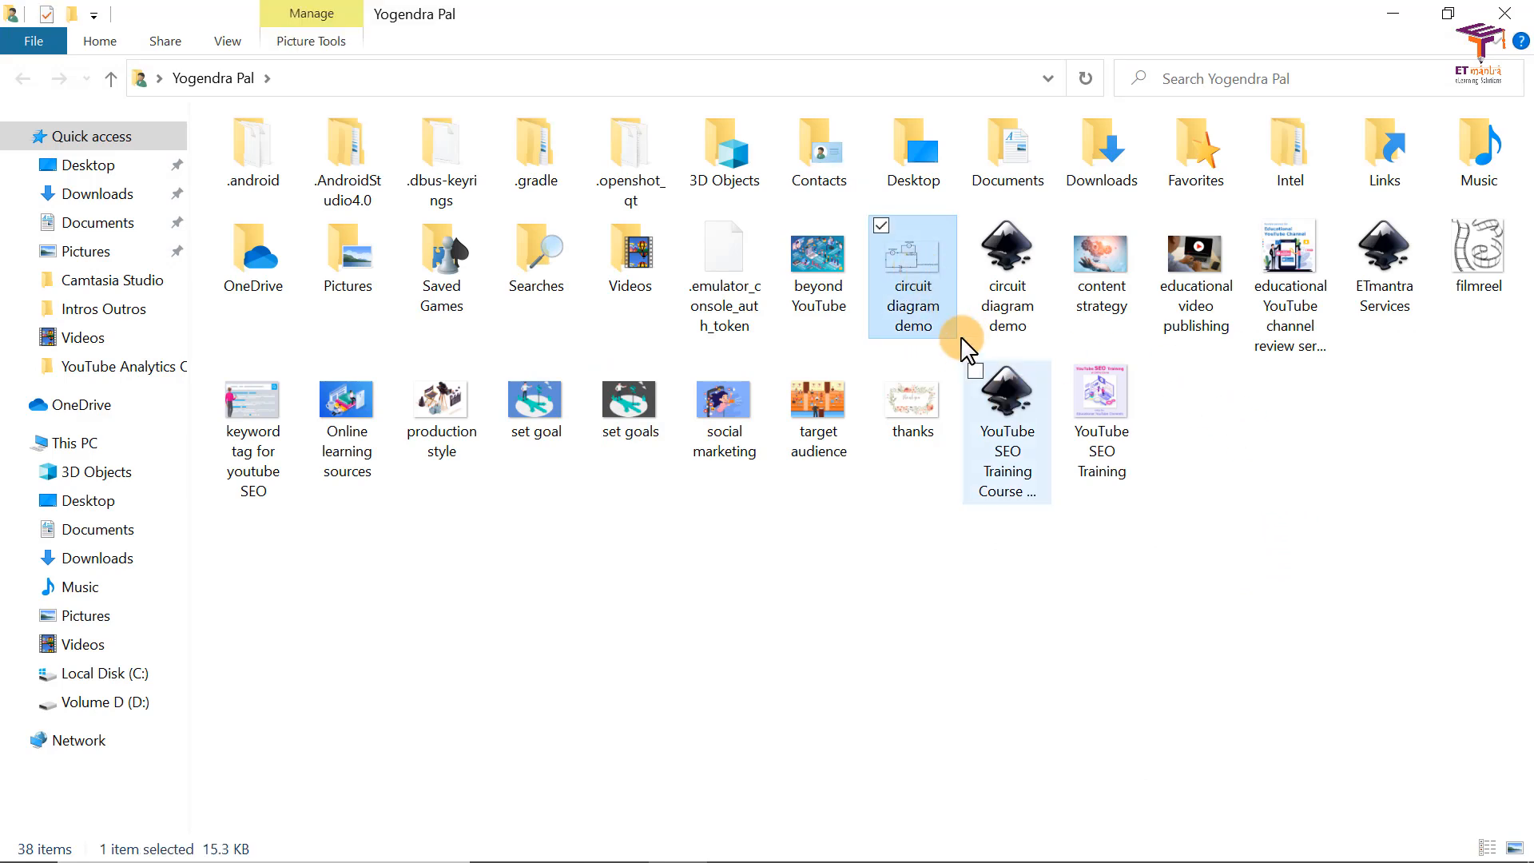
double_click(914, 252)
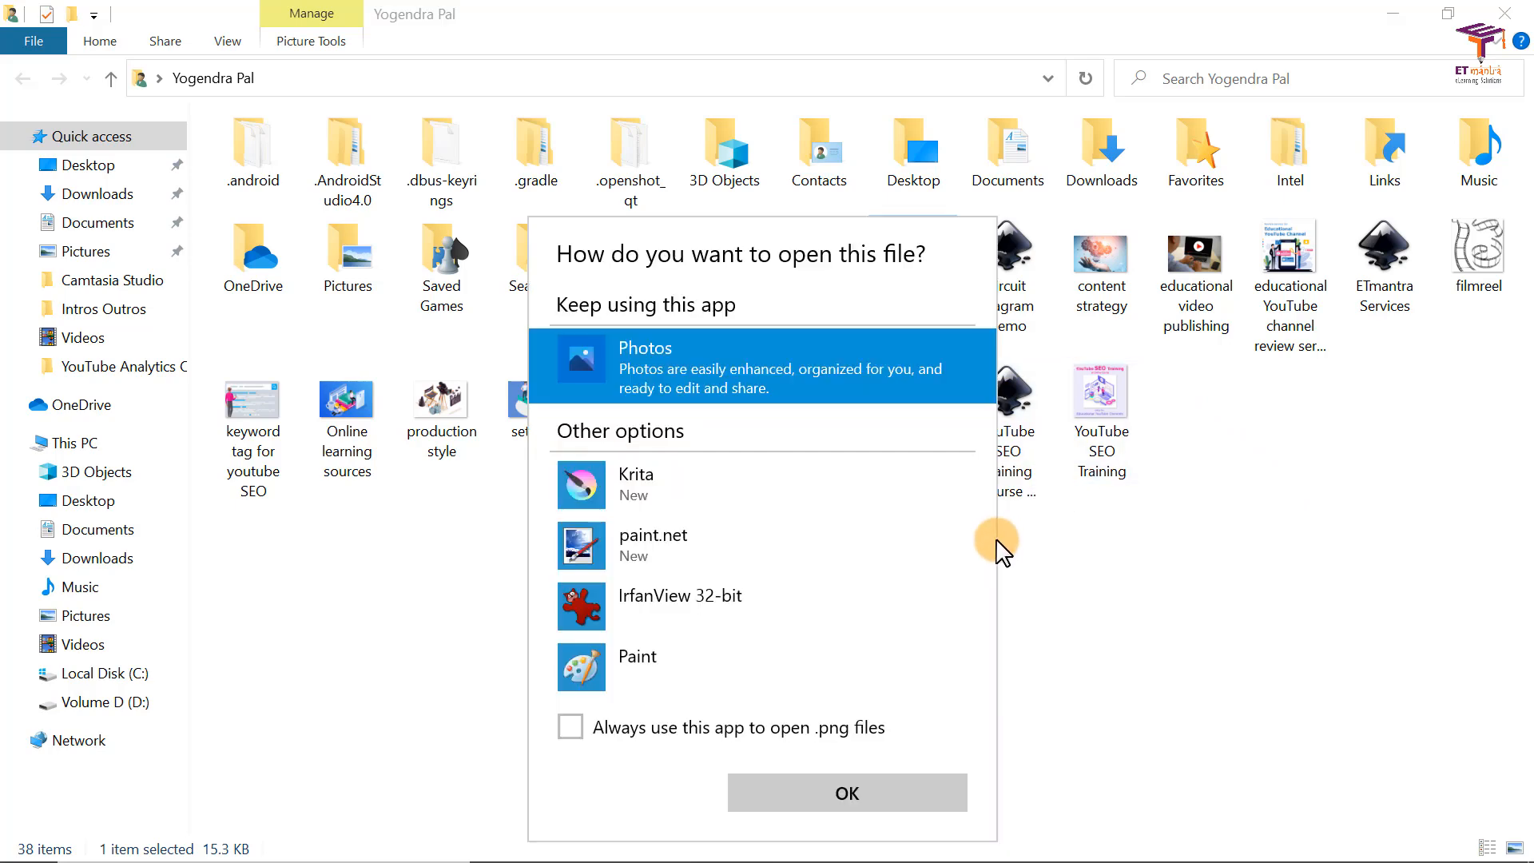
click(846, 792)
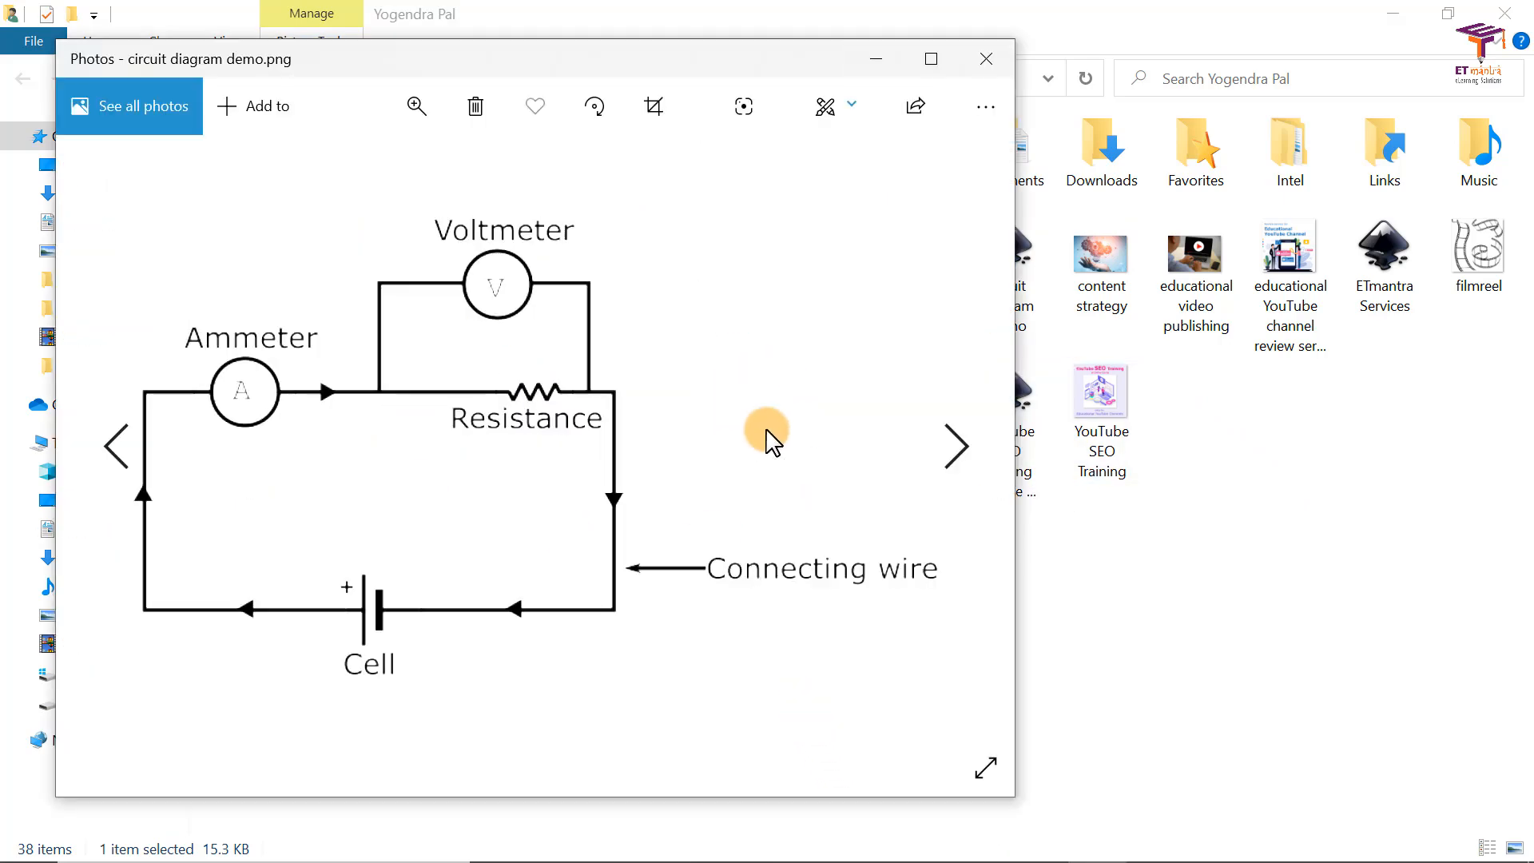
click(980, 67)
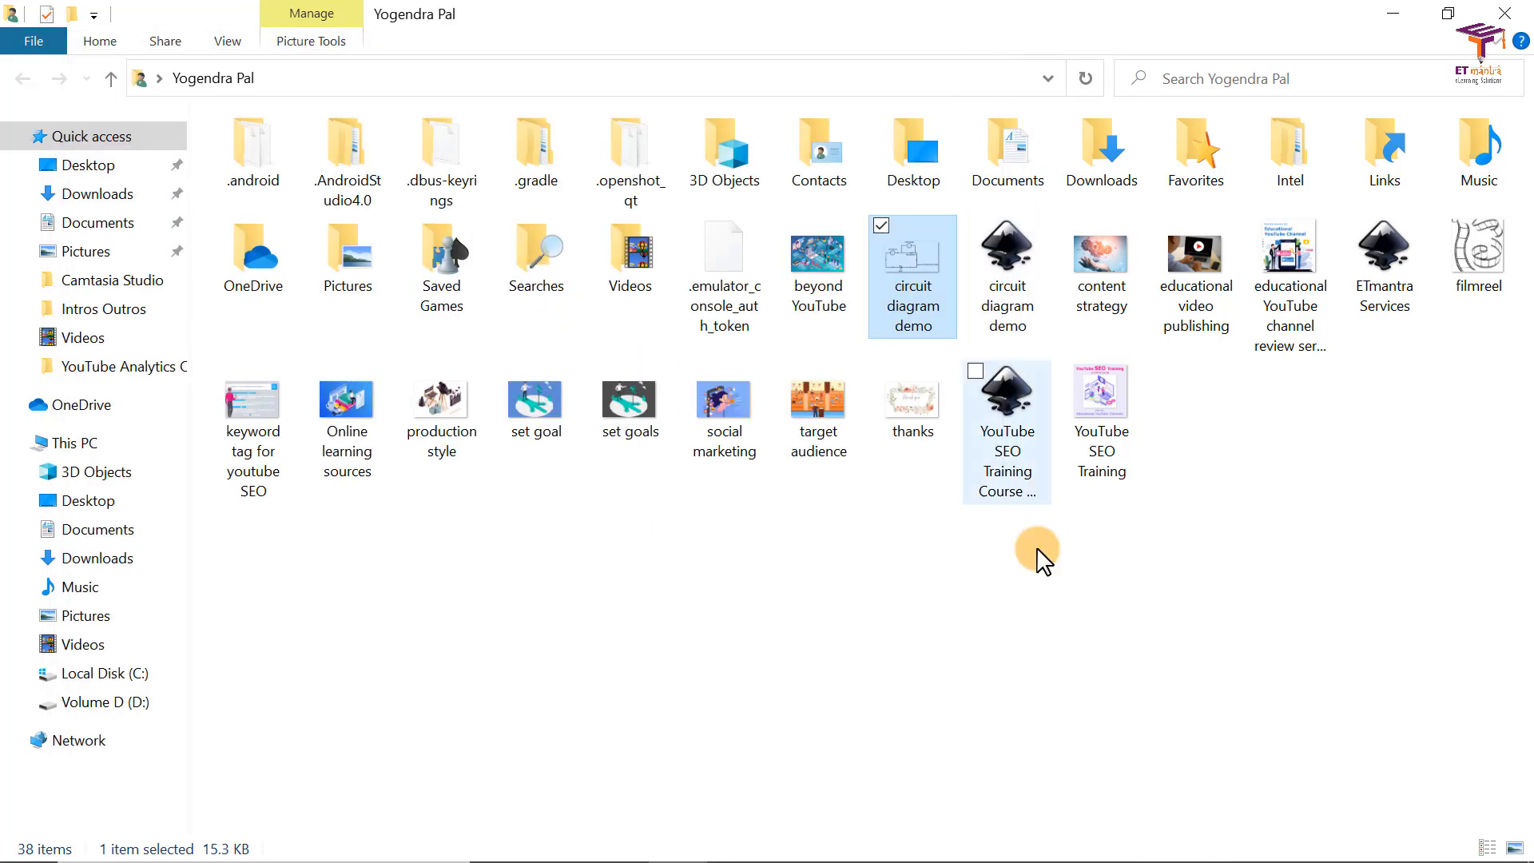
Step: Switch to PowerPoint and draw a blue rectangle about 4.68" wide and 3.44" high over the circuit on slide 2
key(alt+Tab)
key(alt+Tab)
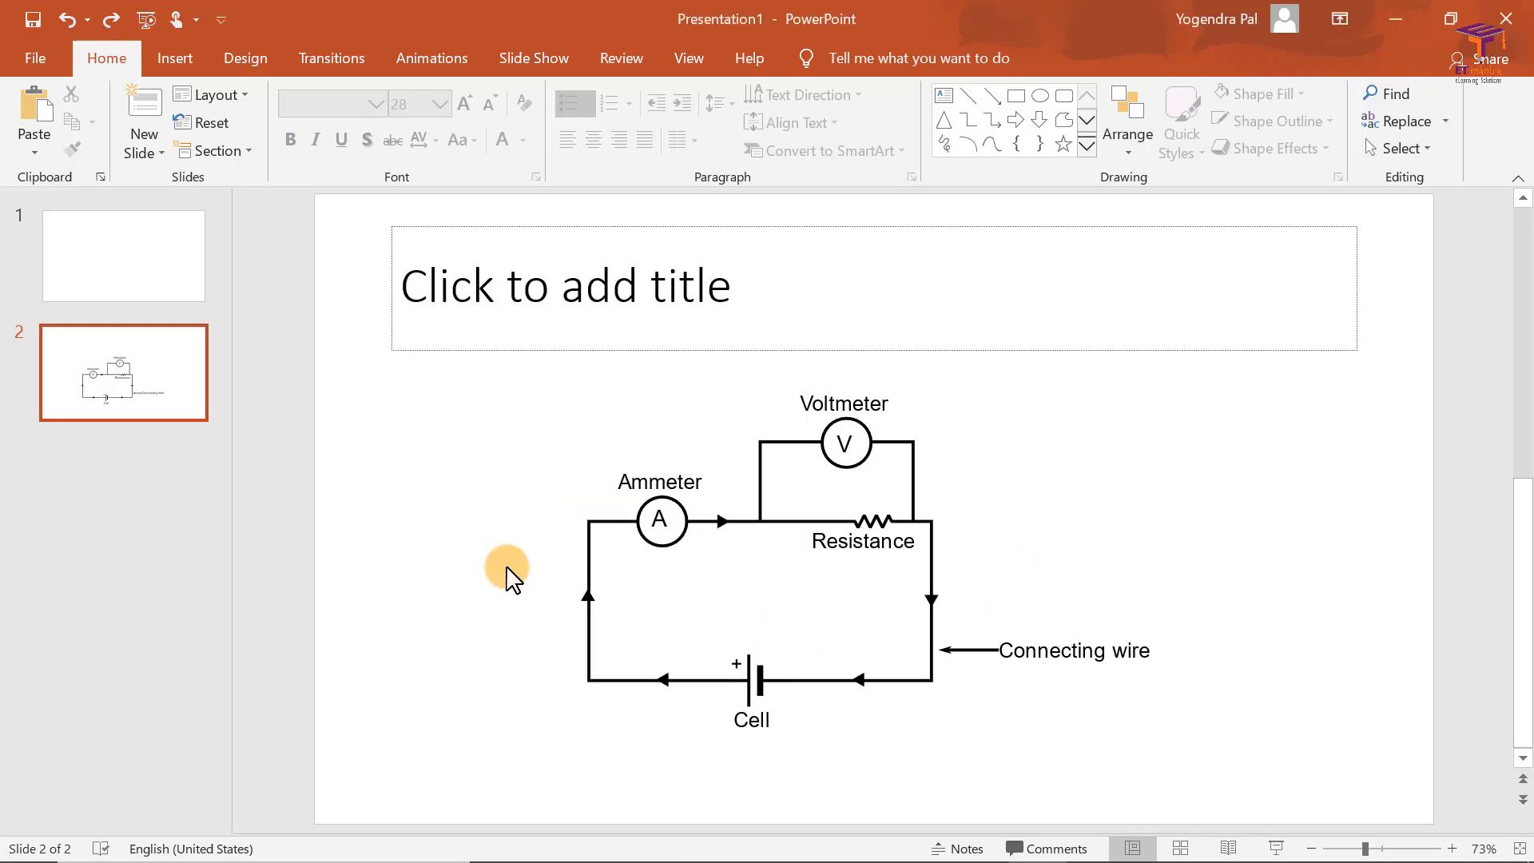
click(181, 58)
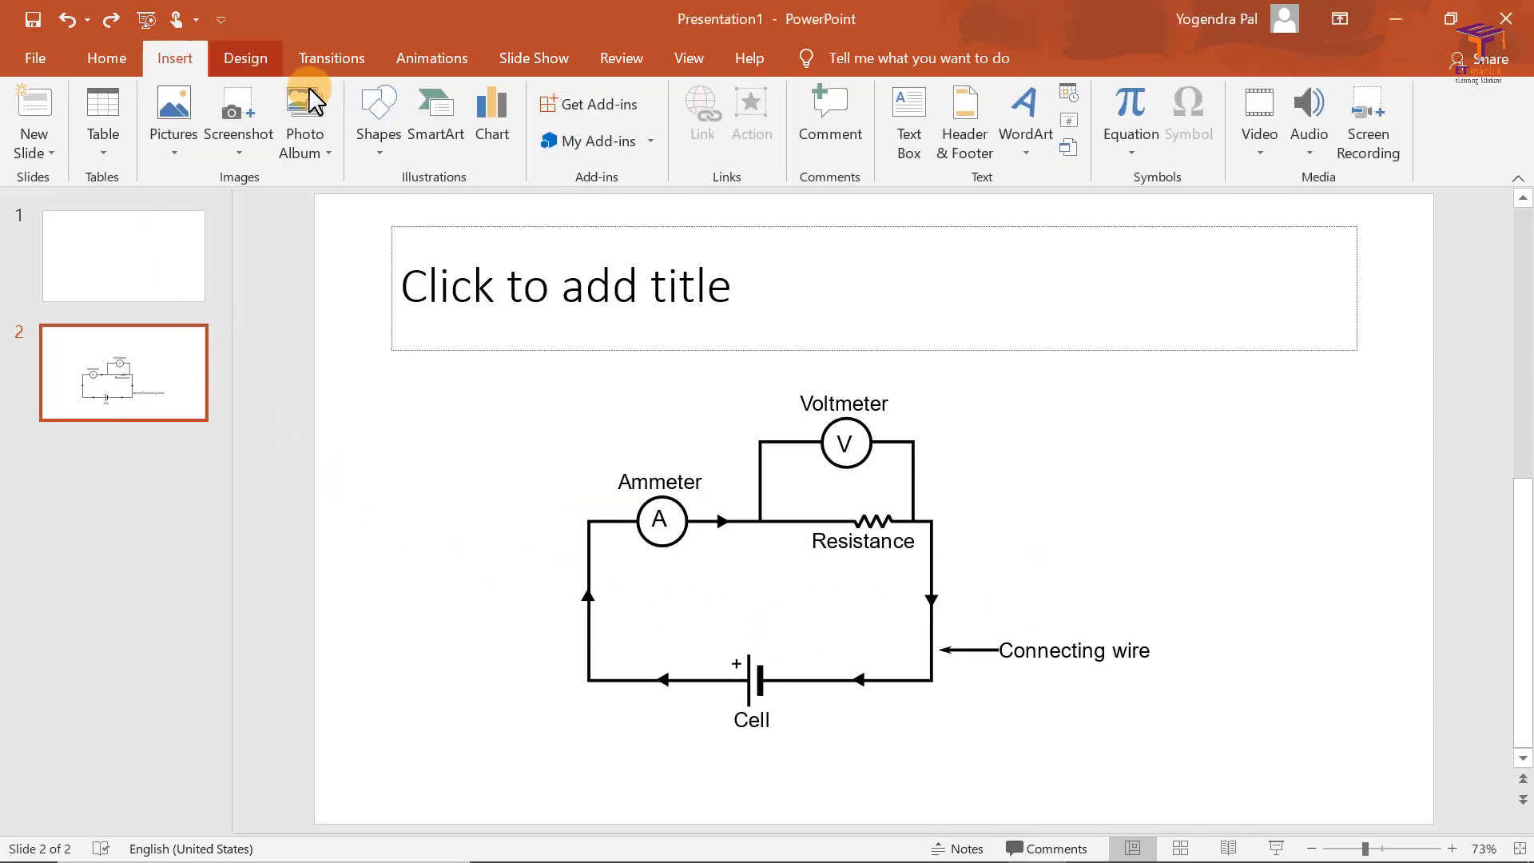
click(389, 155)
click(425, 222)
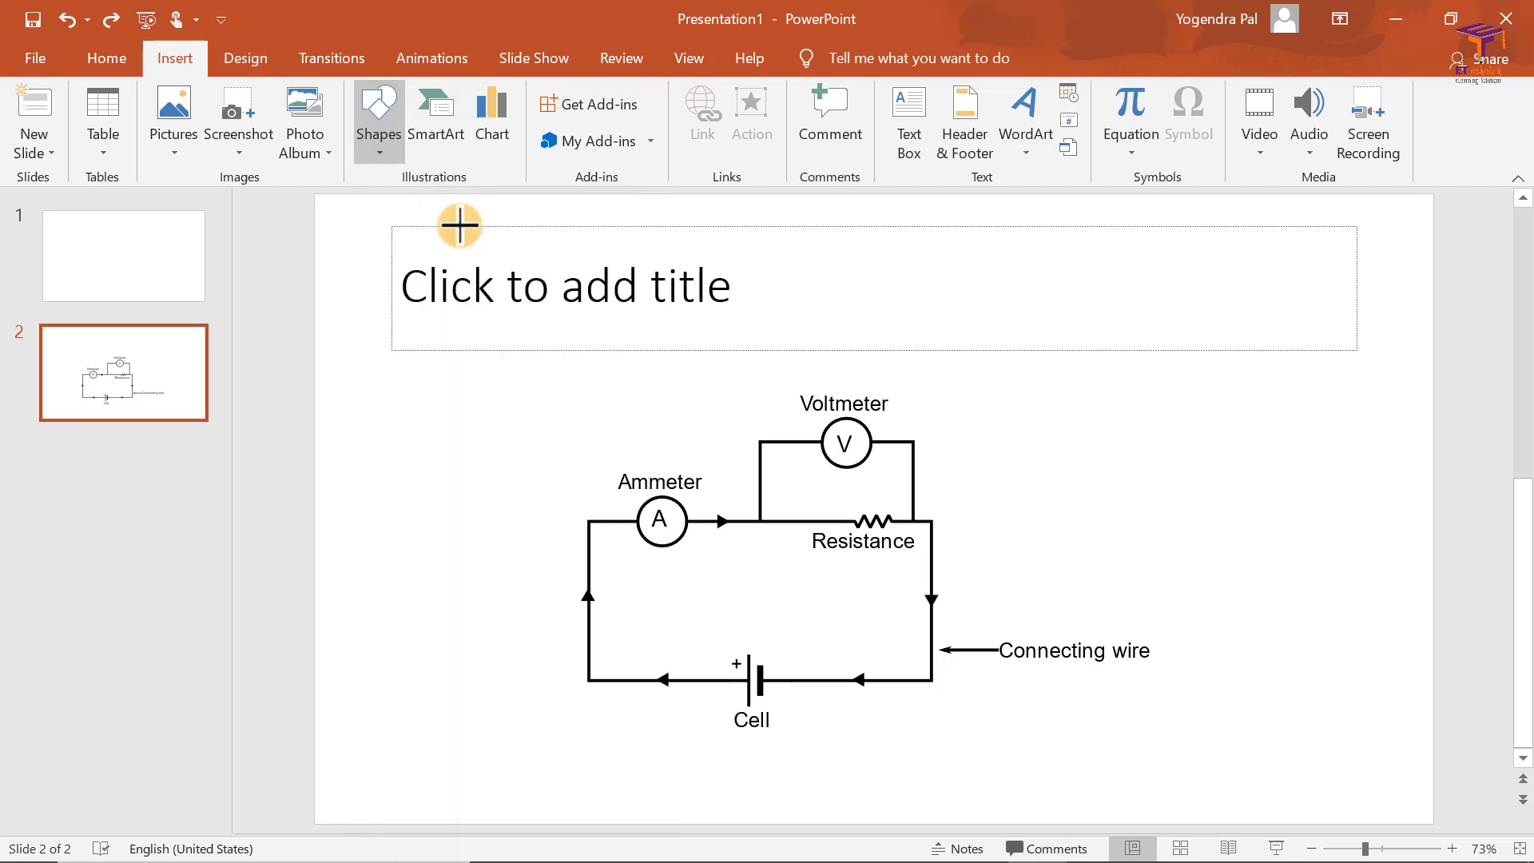
mouse_move(549, 395)
mouse_down()
mouse_move(826, 644)
mouse_move(942, 684)
mouse_up()
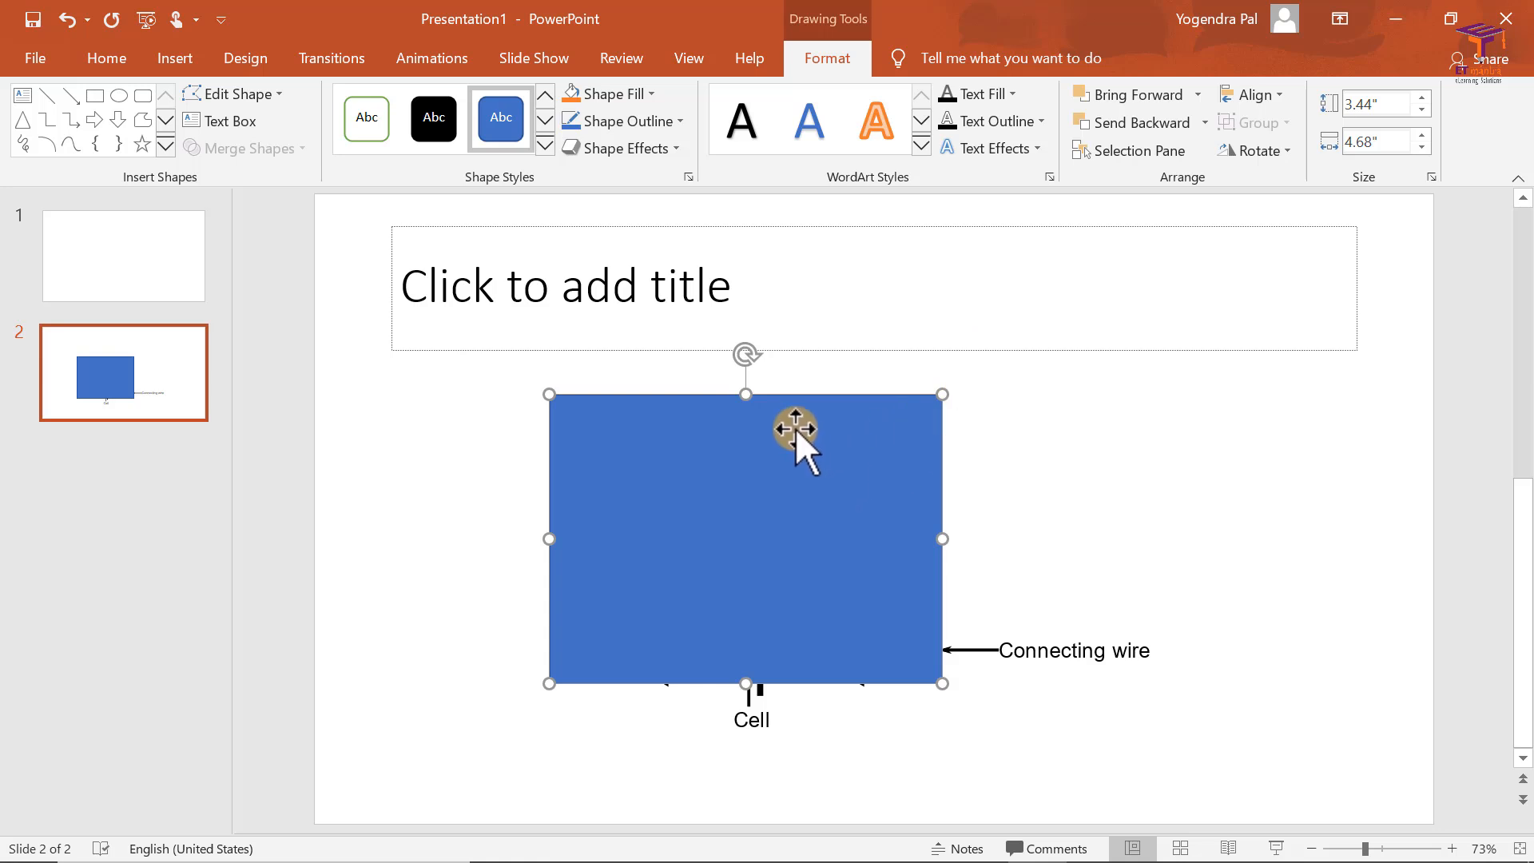
Step: Send the blue rectangle behind the circuit and resize it to about 5.98" by 2.75", covering the diagram's lower-right area
click(1125, 125)
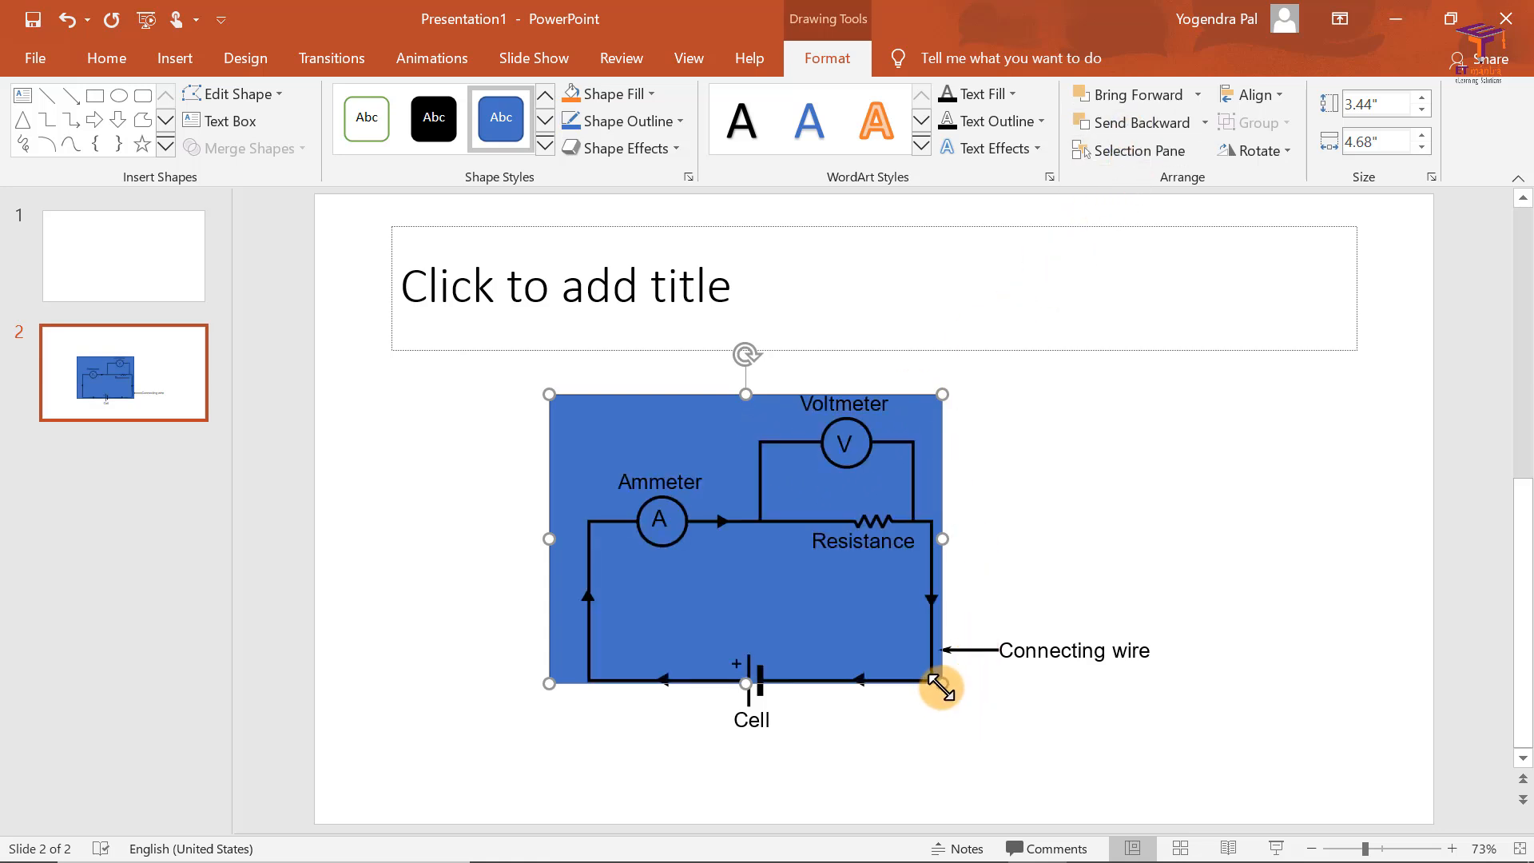
drag(941, 686, 1199, 764)
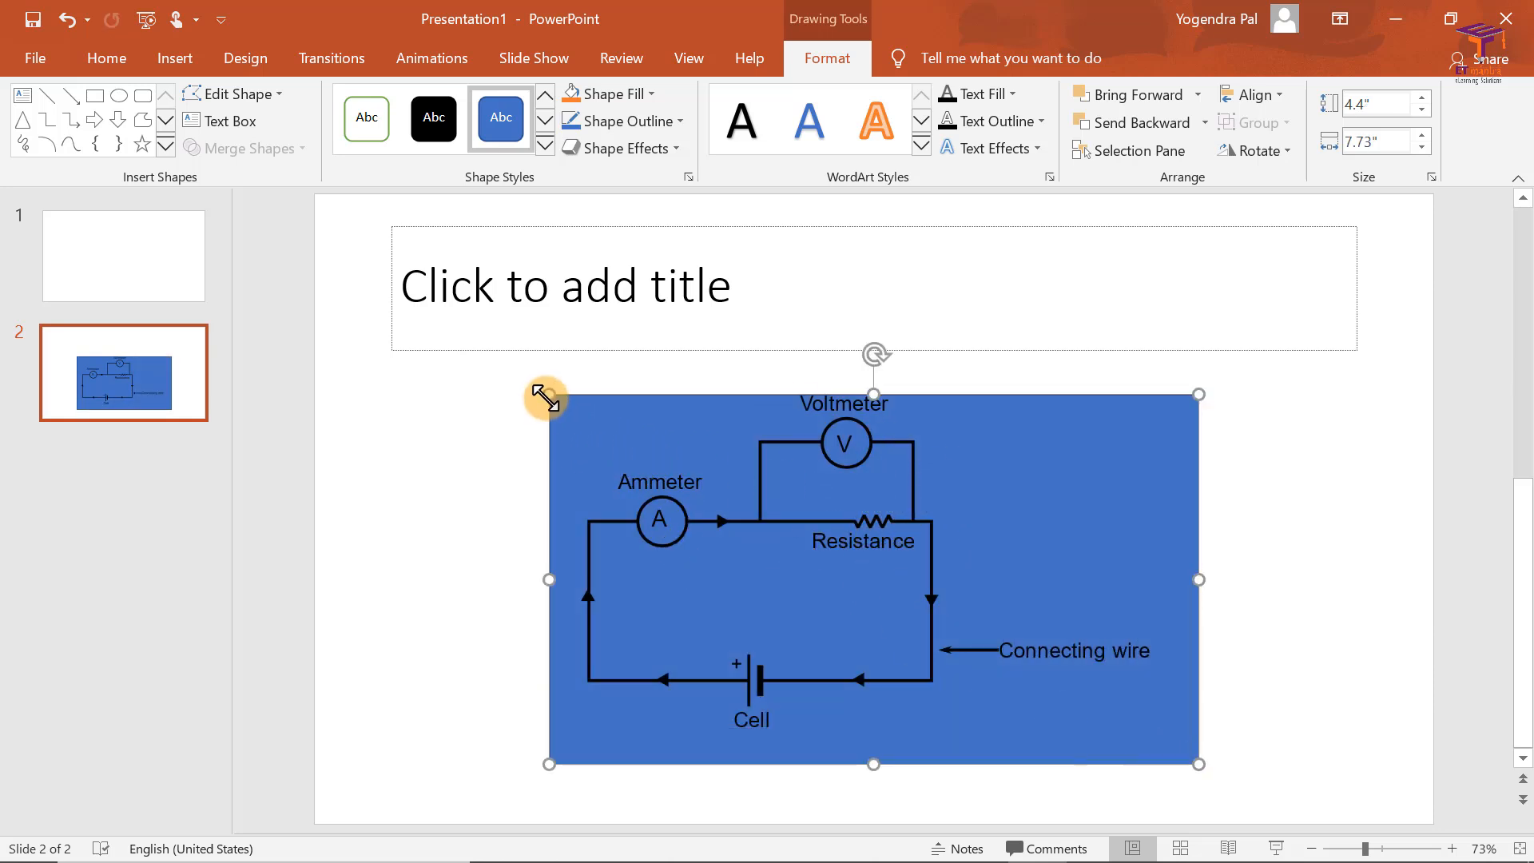
drag(549, 395, 696, 532)
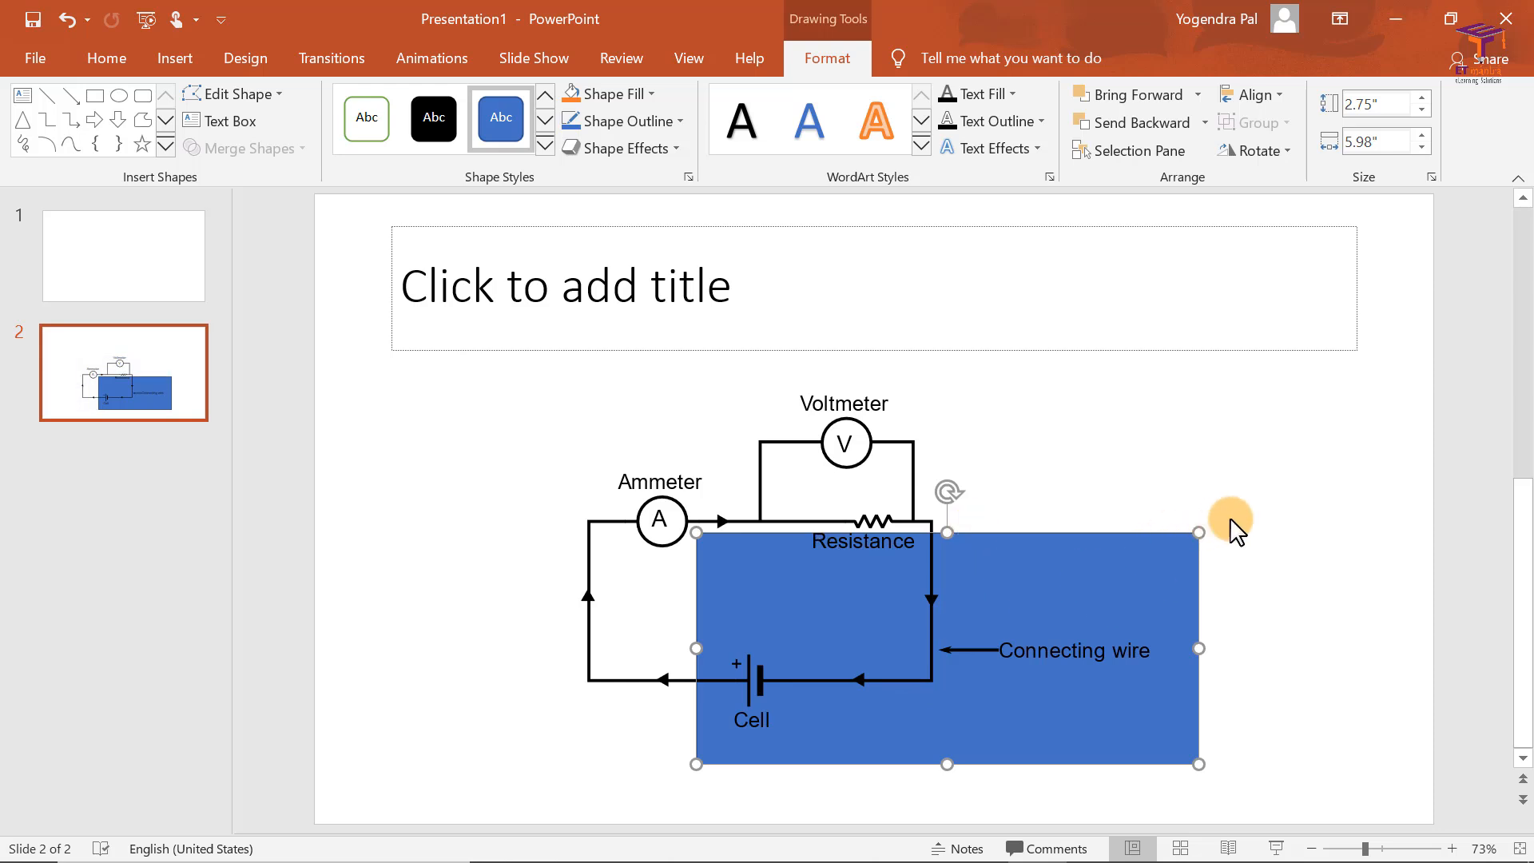
click(1222, 588)
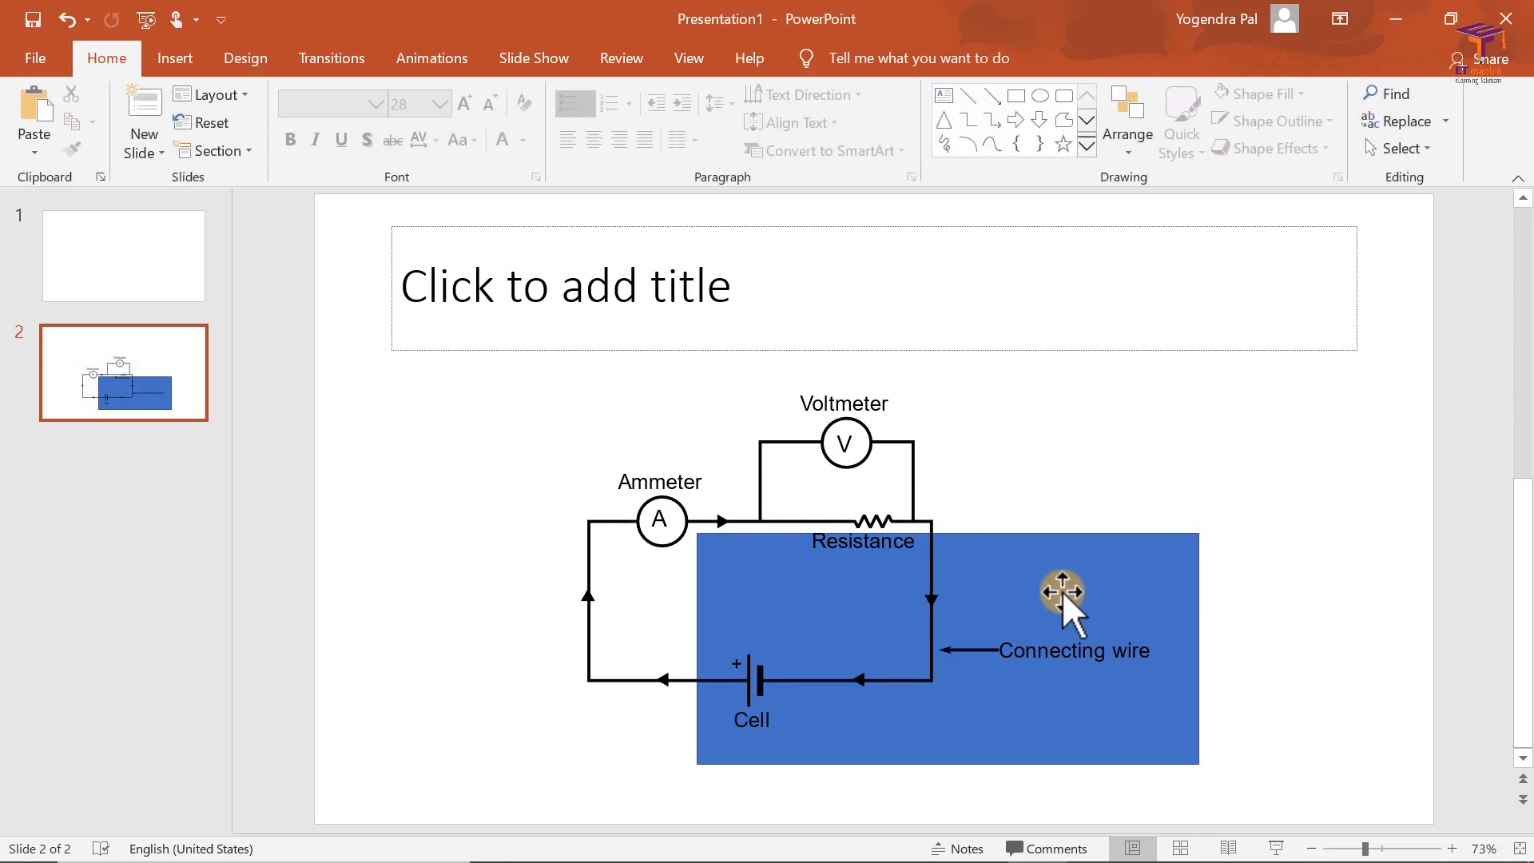
click(1064, 590)
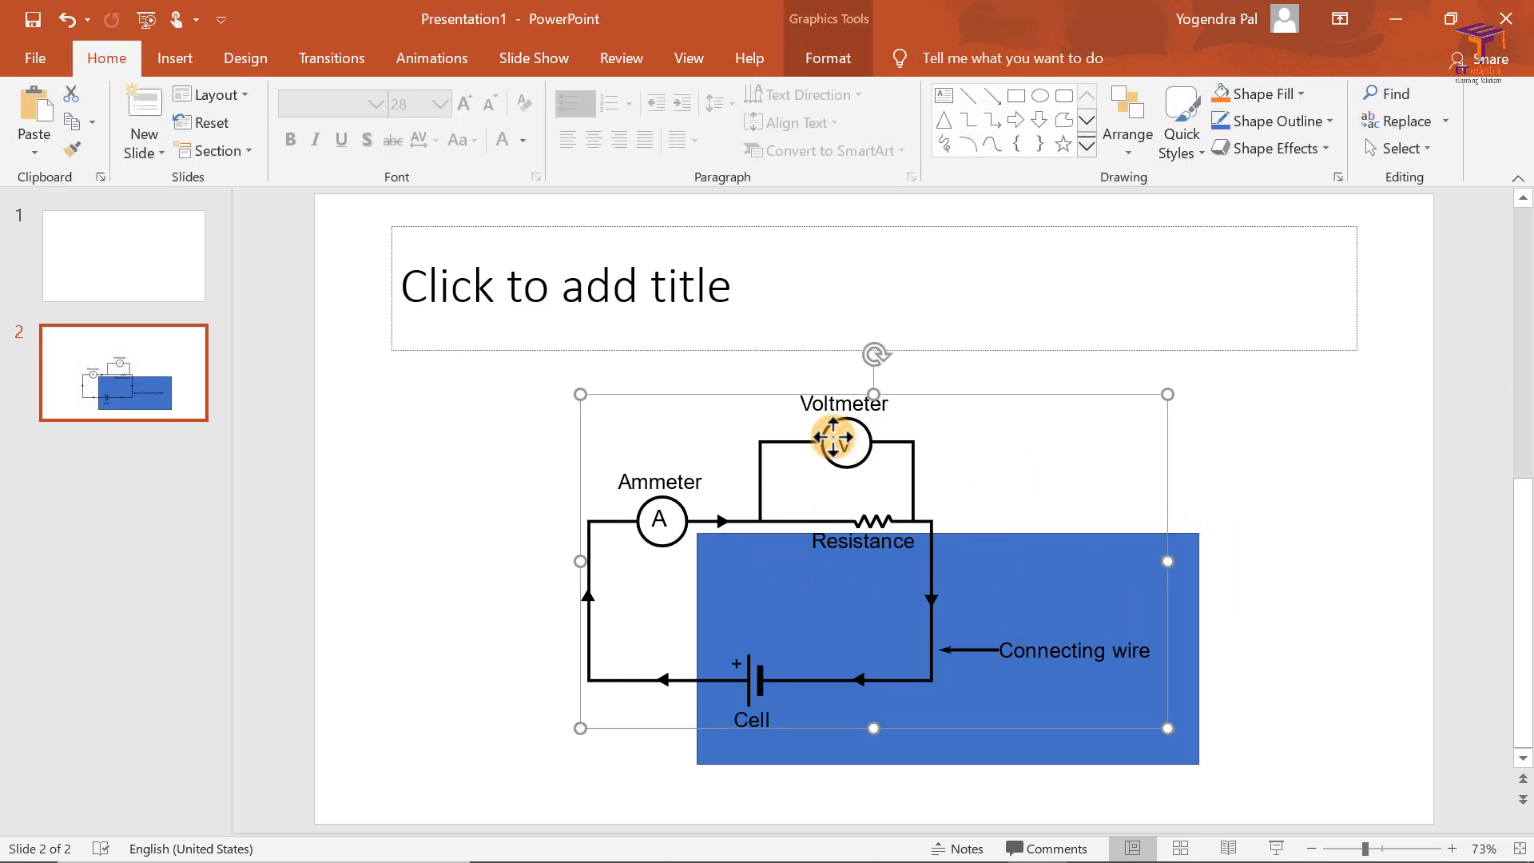
click(1220, 478)
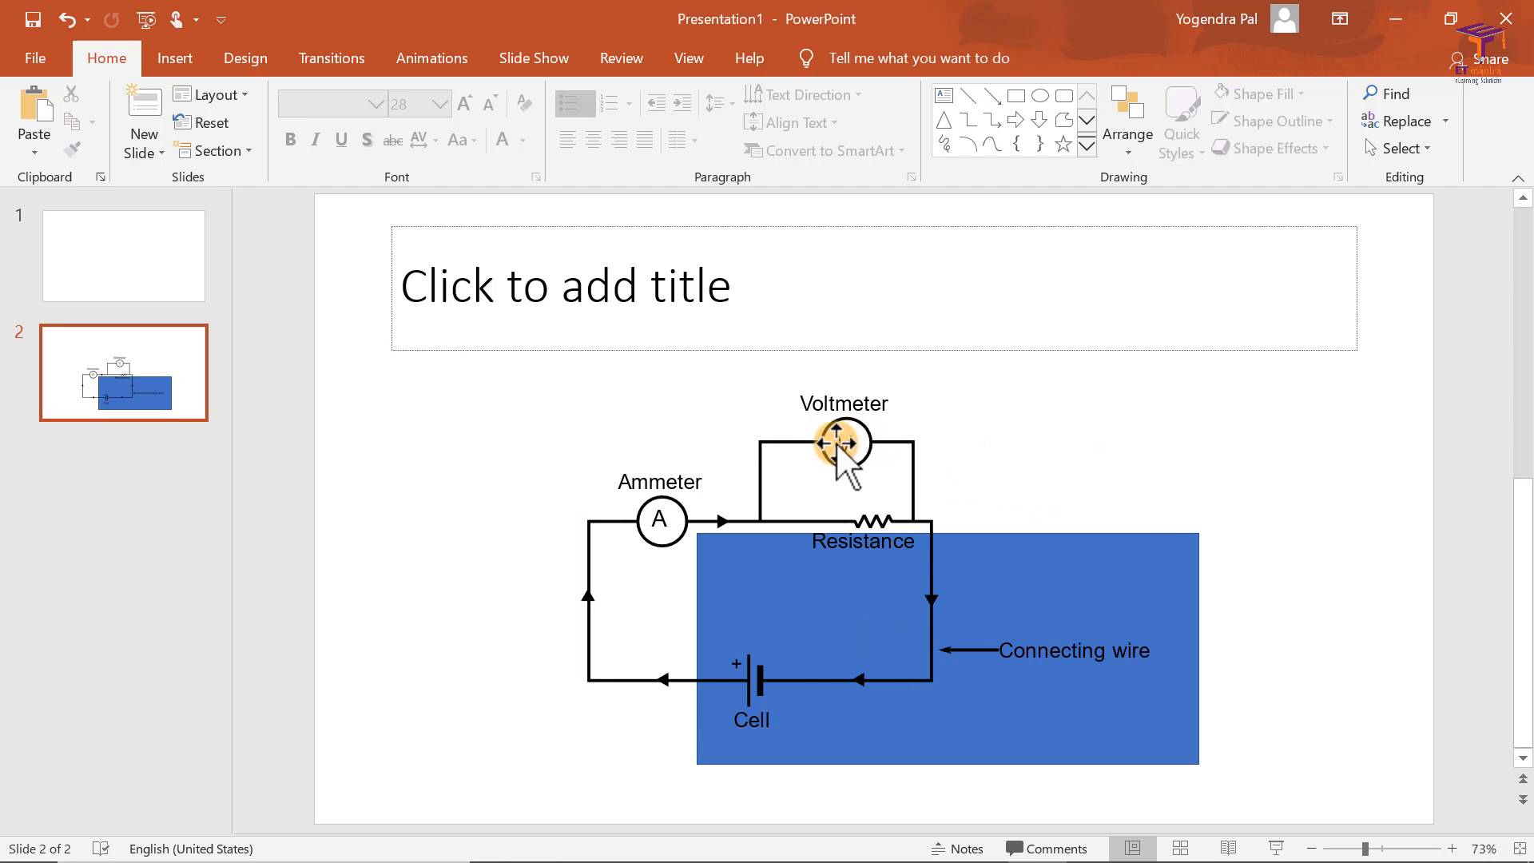
Step: Open the options for inserting objects on slide 2
click(188, 64)
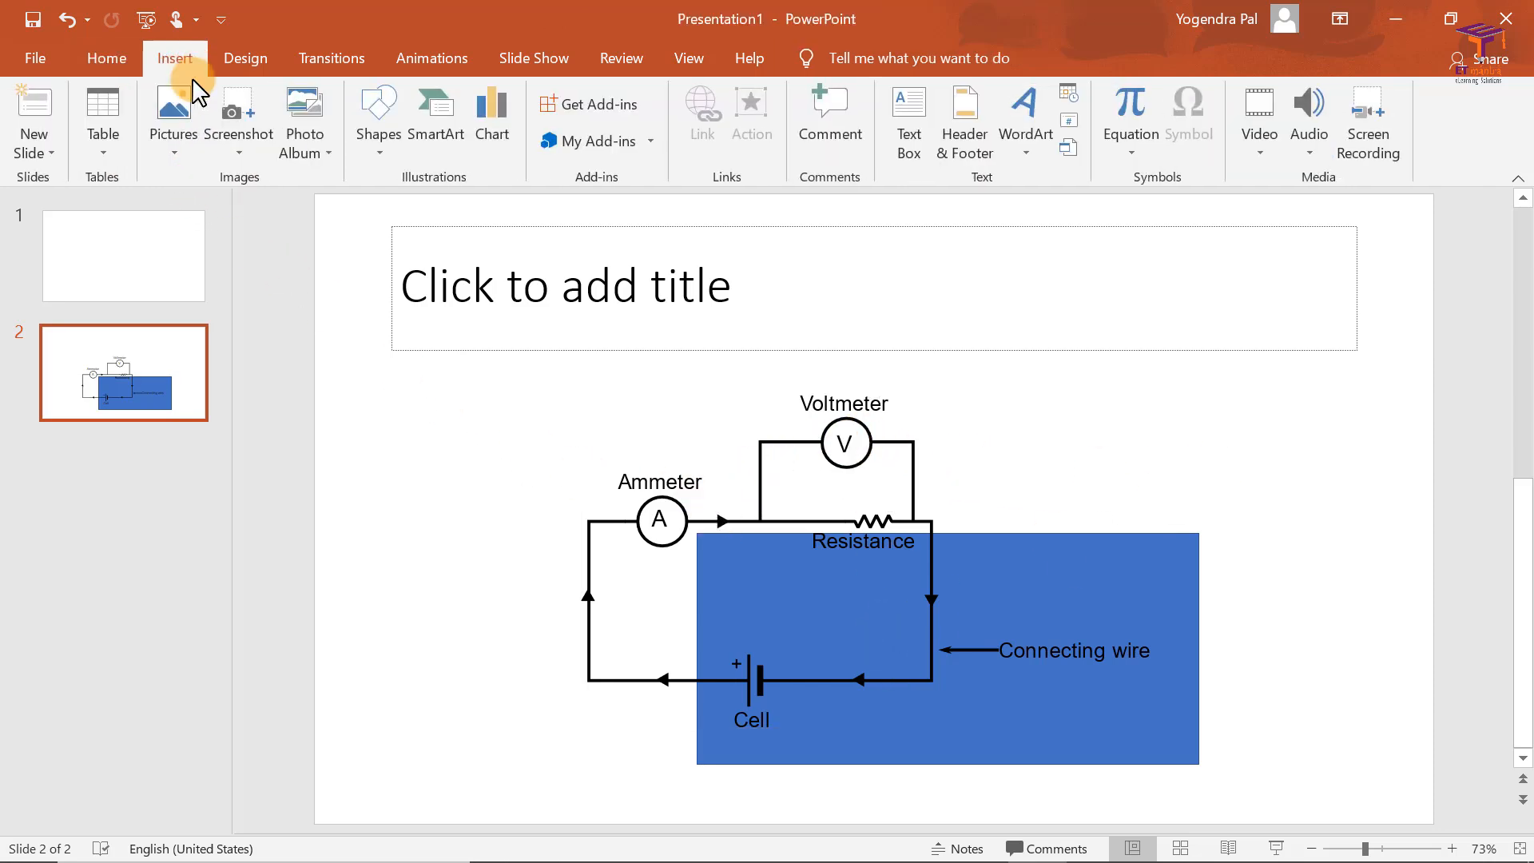